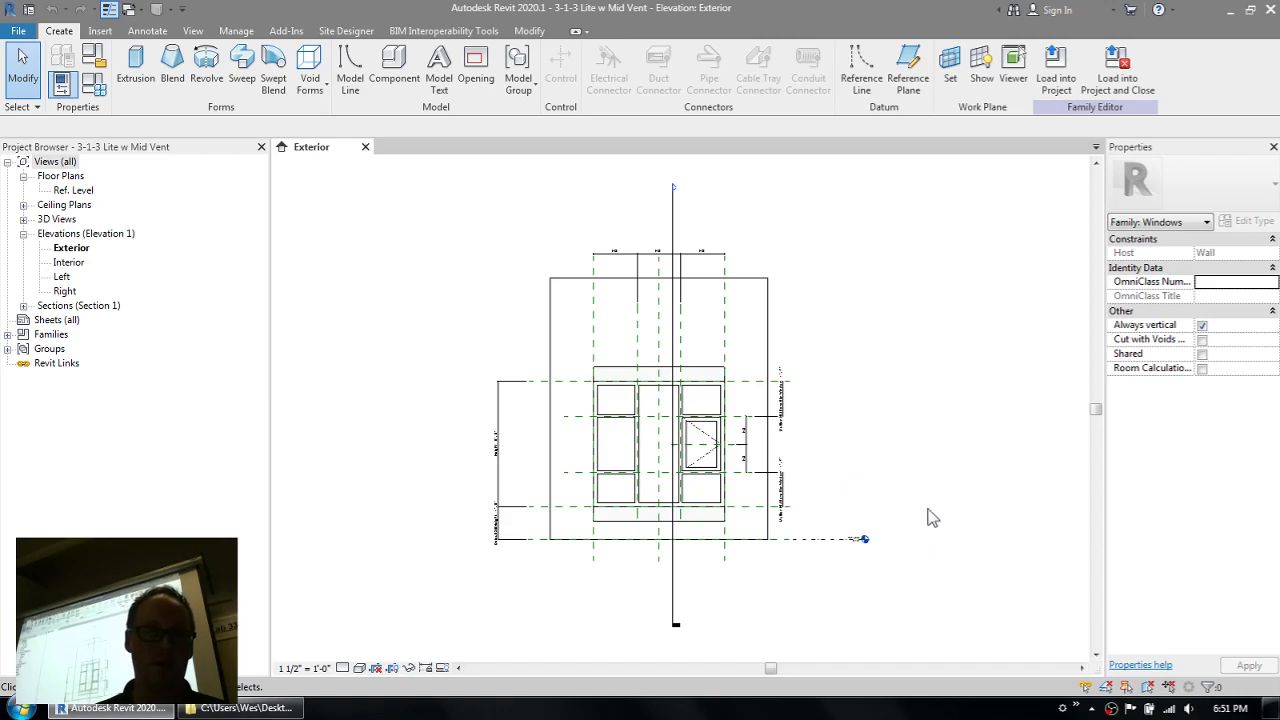
- Look over the family files in the Session 06 folder in Windows Explorer, returning to the 3-1-3 Lite w Mid Vent elevation in Revit
click(262, 707)
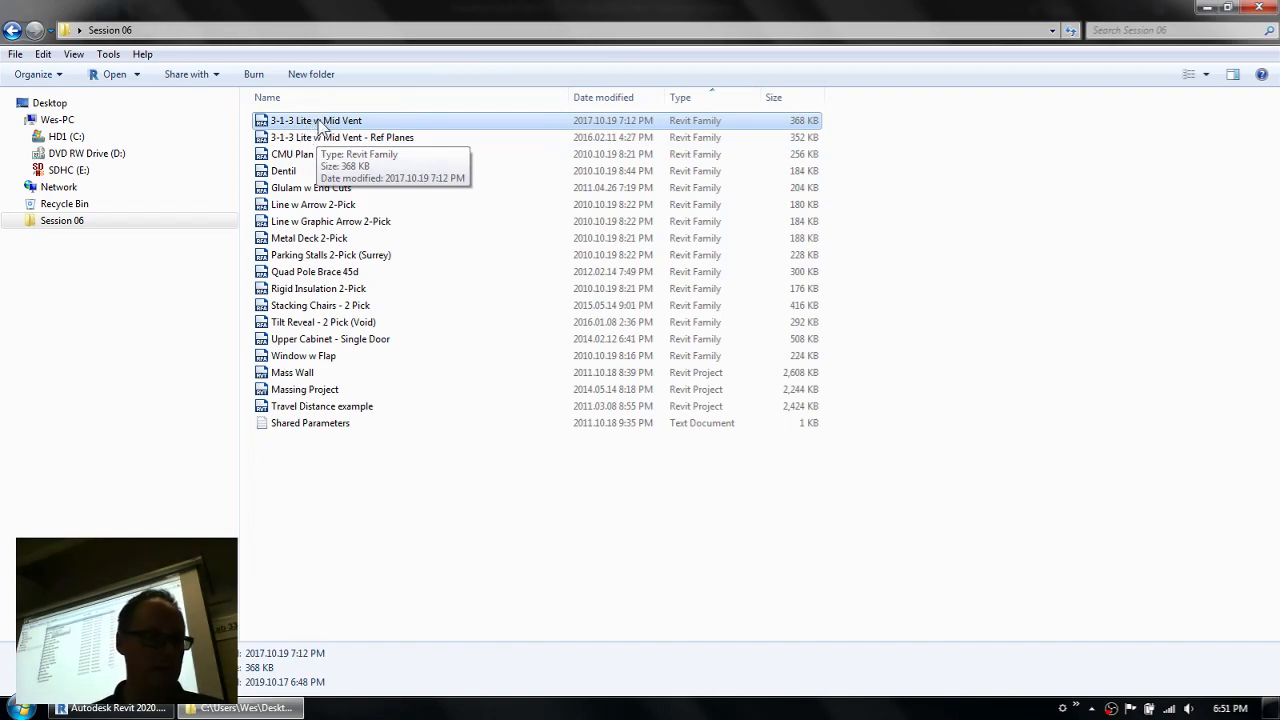
click(104, 708)
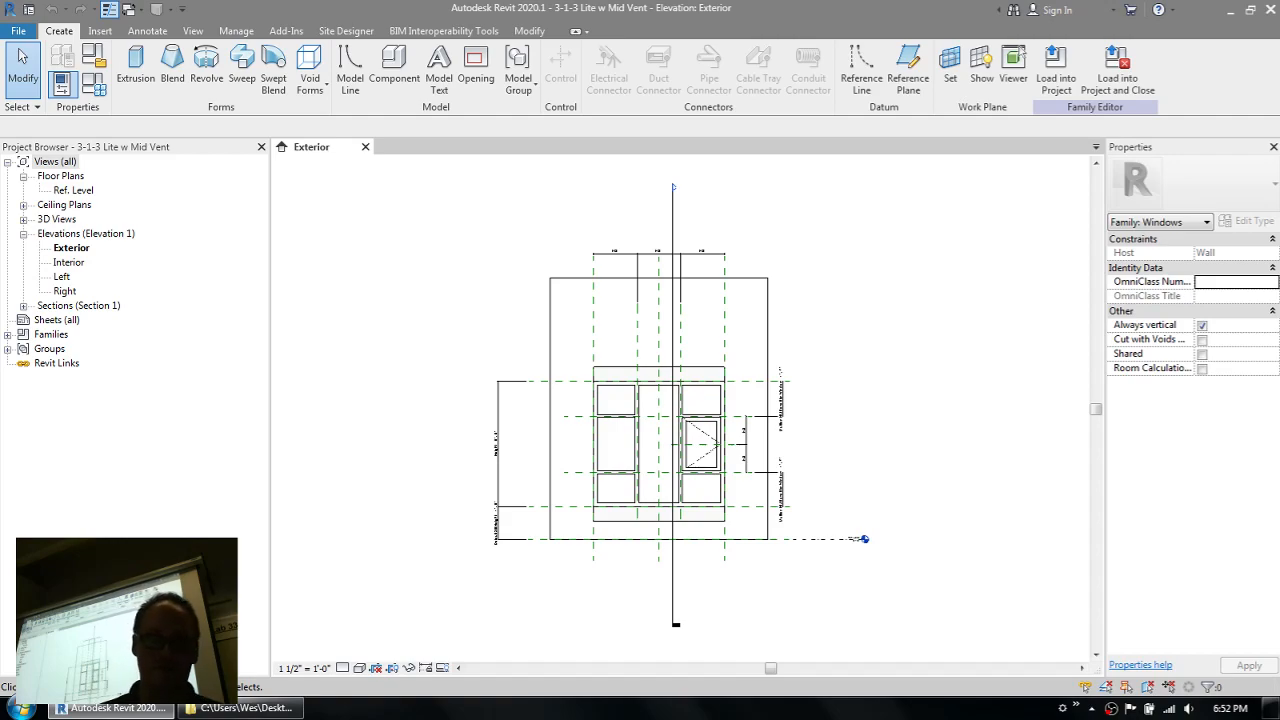
scroll(652, 441, up, 3)
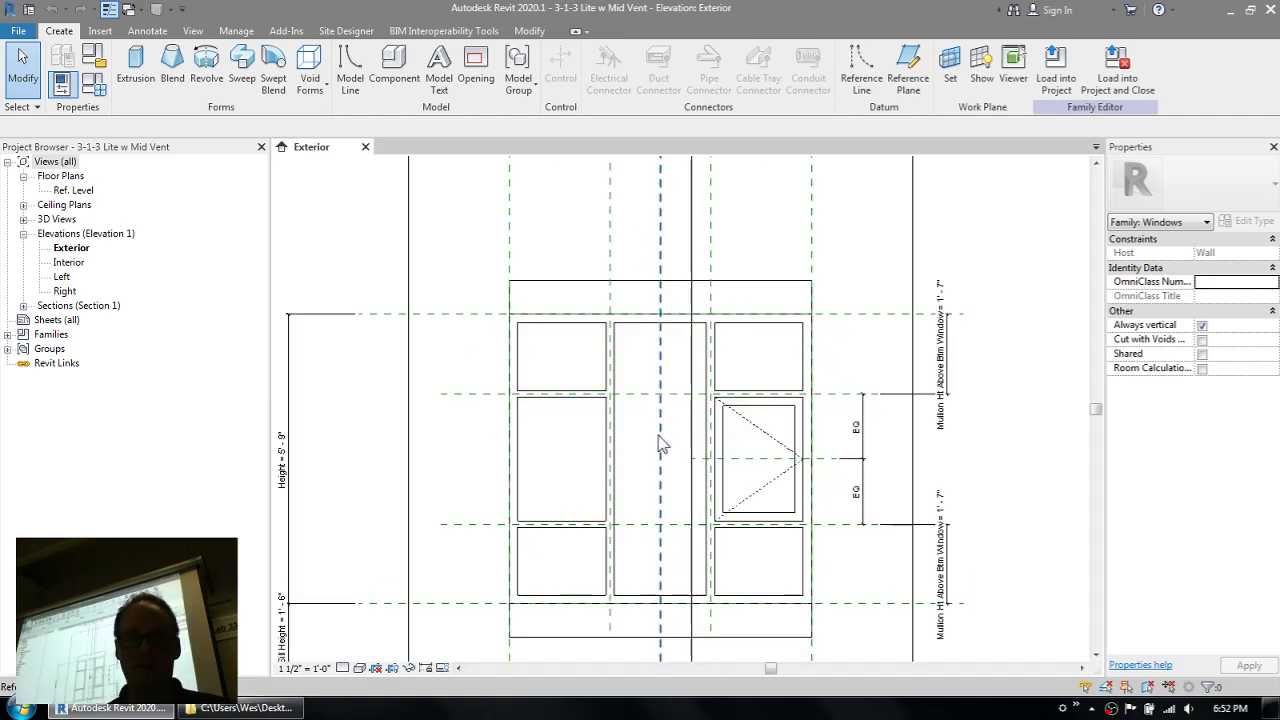
middle_drag(655, 463, 657, 401)
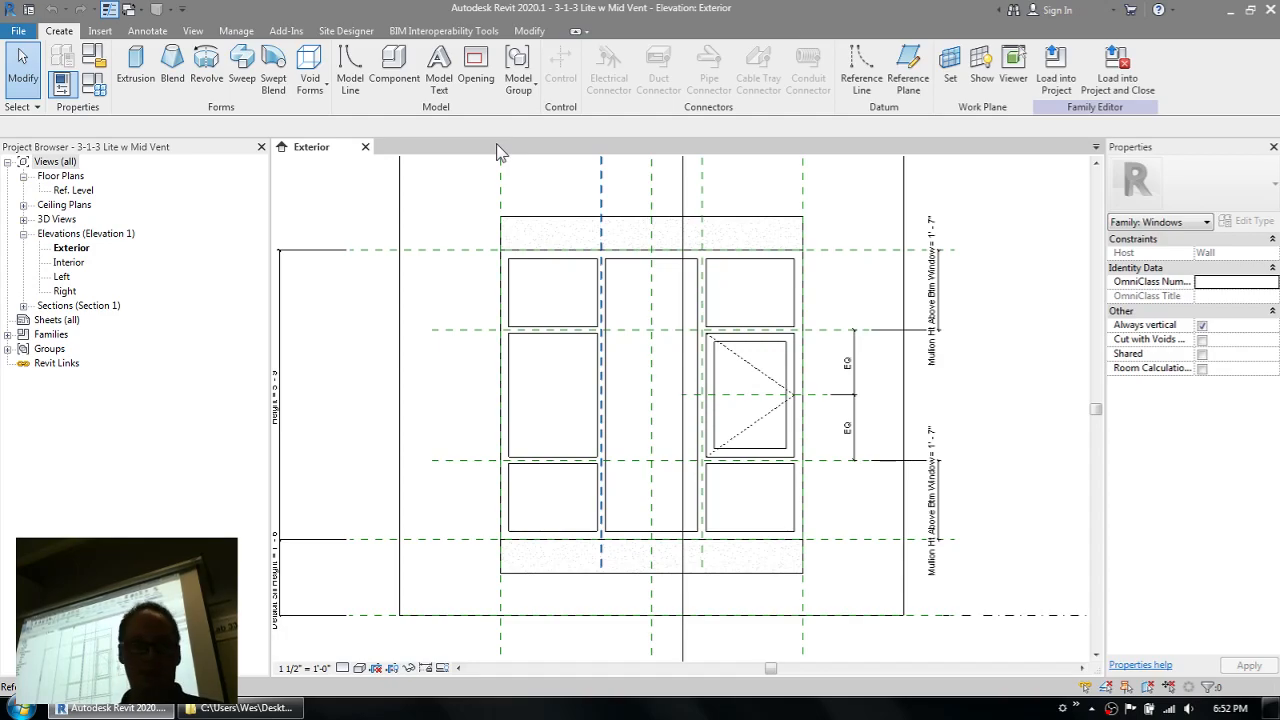
- Create a new family from the Window.rft template
key(ctrl+n)
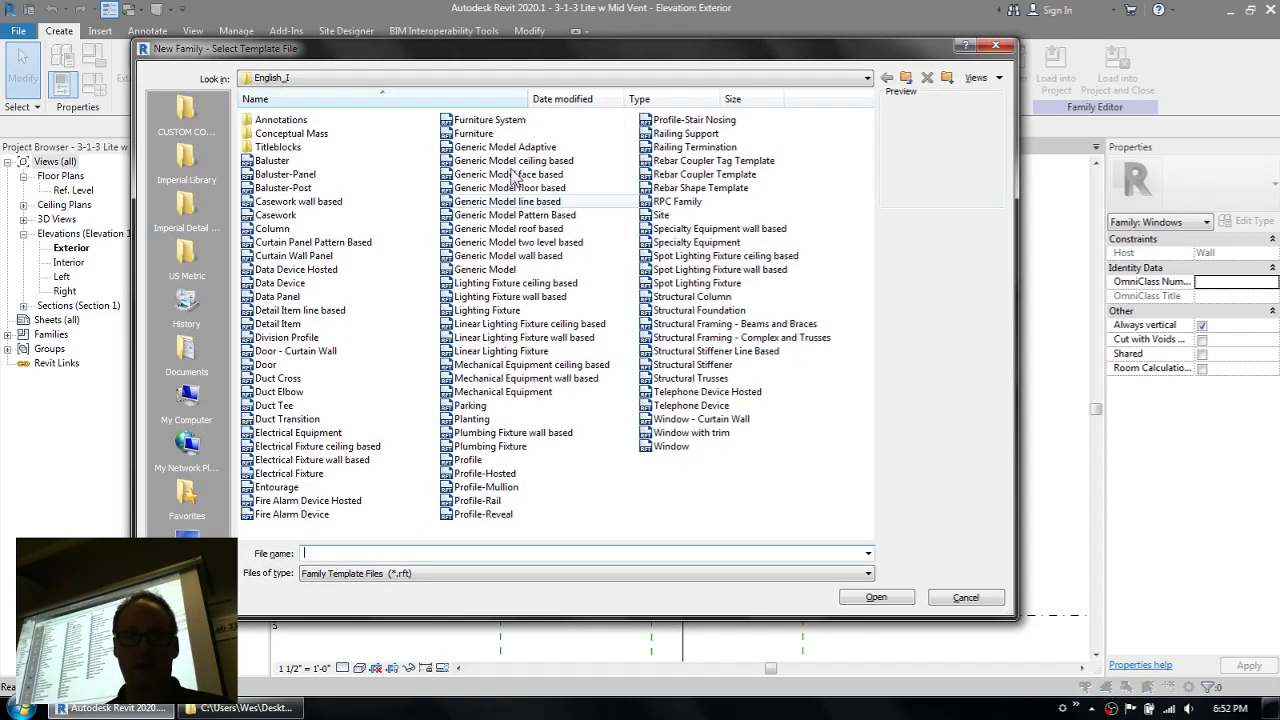
click(670, 446)
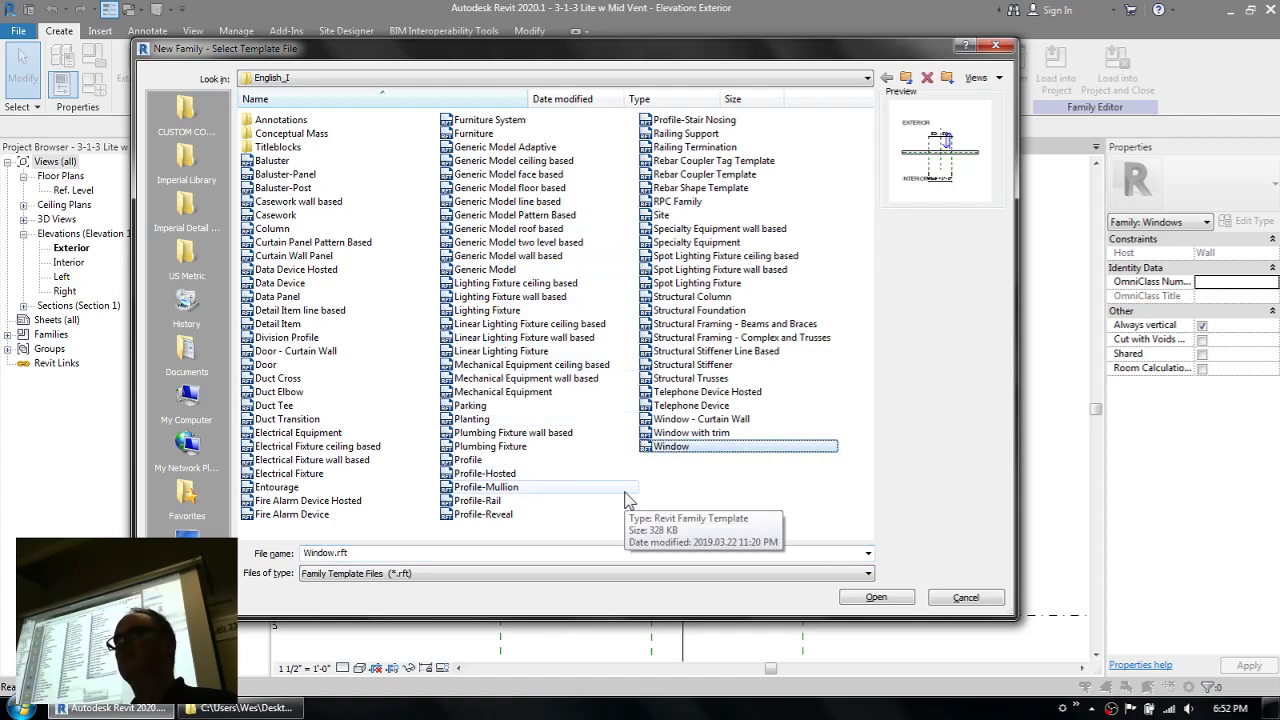
click(884, 600)
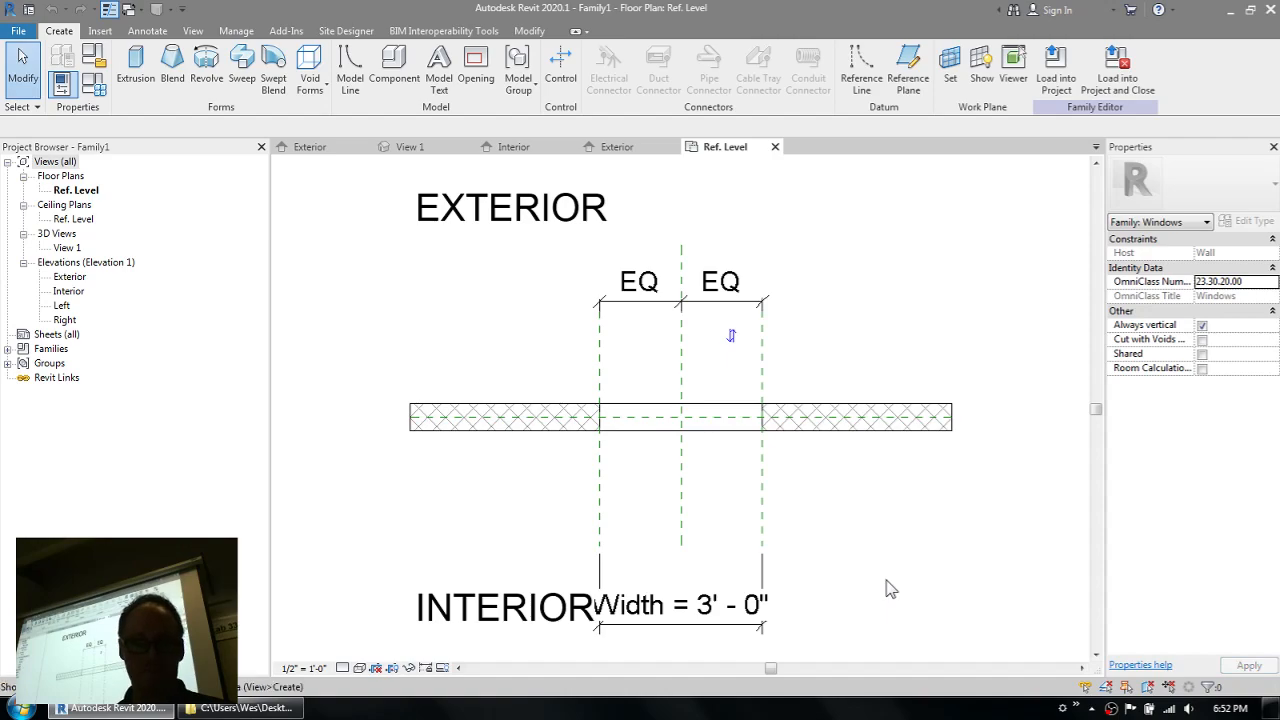
- Open the new family's Exterior elevation and examine its default window opening and reference planes
double_click(72, 278)
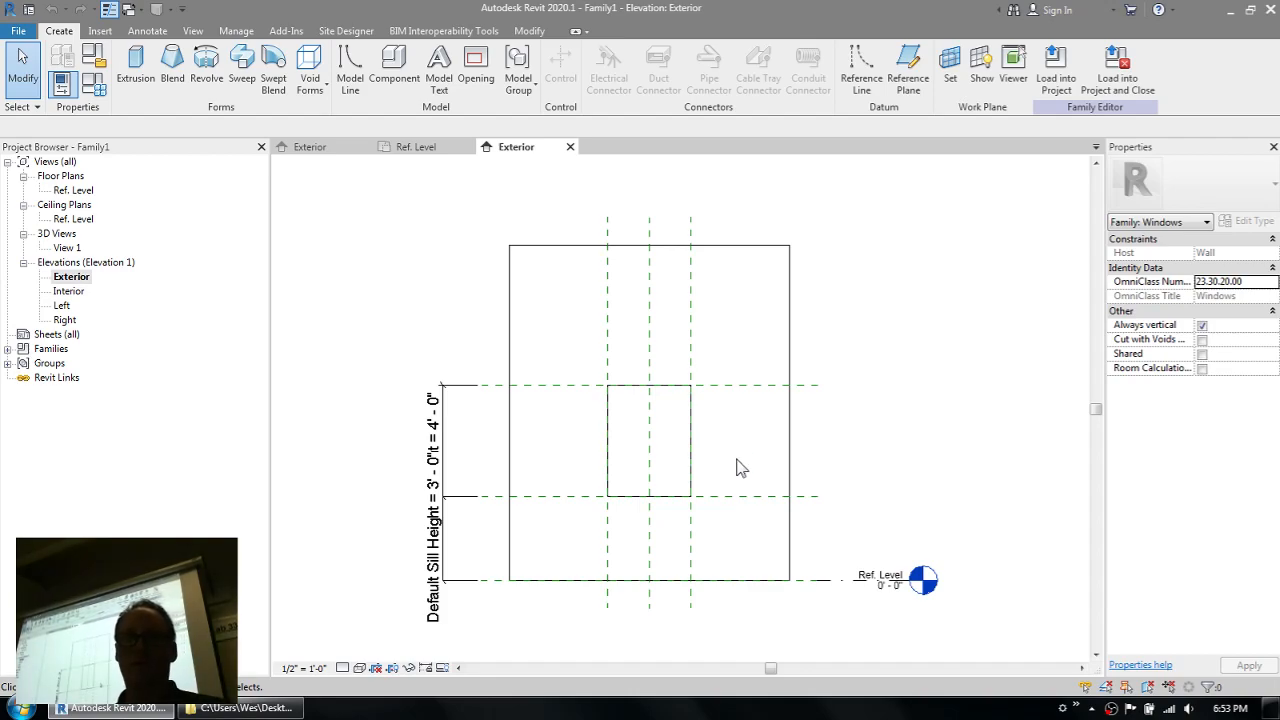
scroll(727, 416, up, 2)
middle_drag(730, 419, 772, 361)
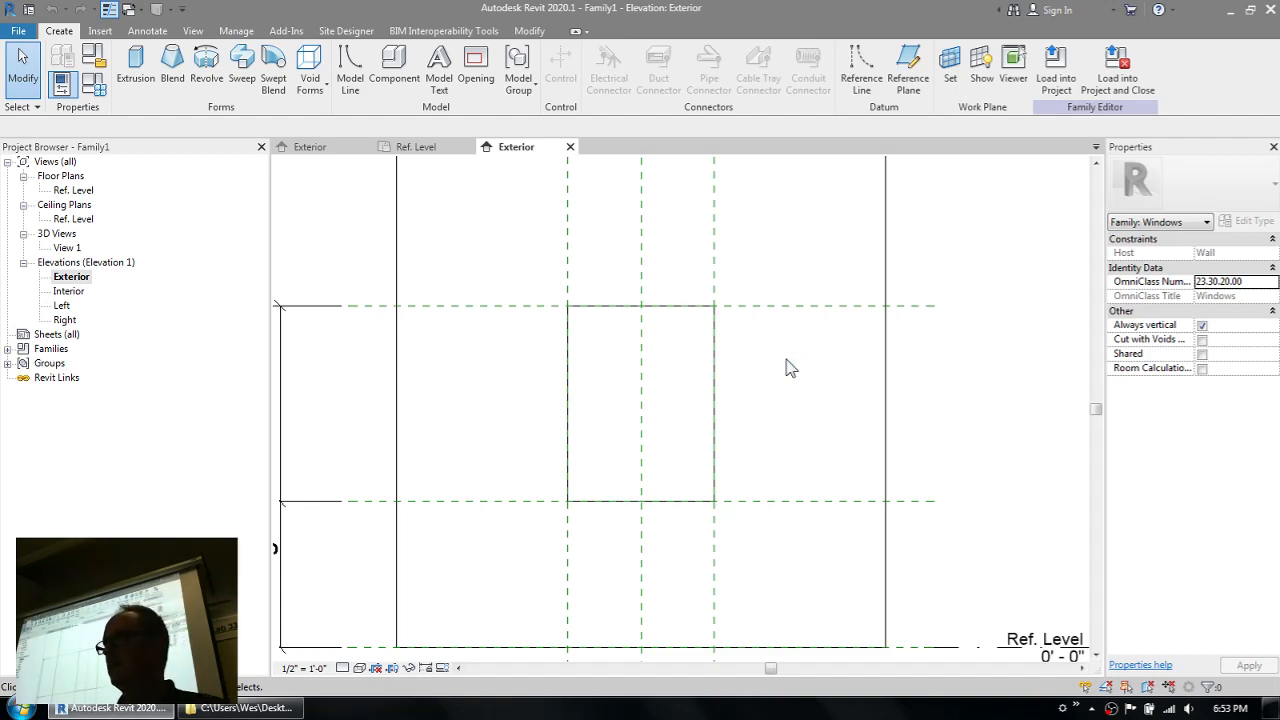
scroll(771, 321, down, 2)
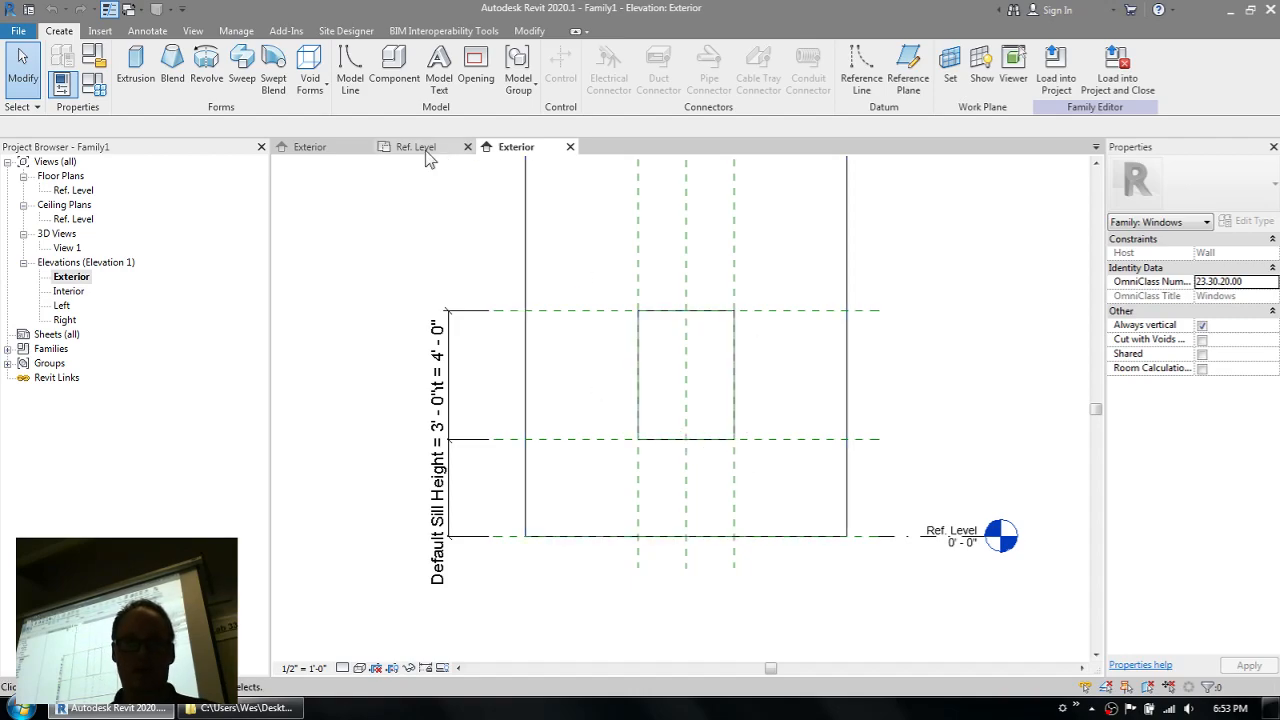
- Return to the 3-1-3 Lite w Mid Vent Exterior elevation and inspect its main frame and fixed glass extrusions
click(308, 147)
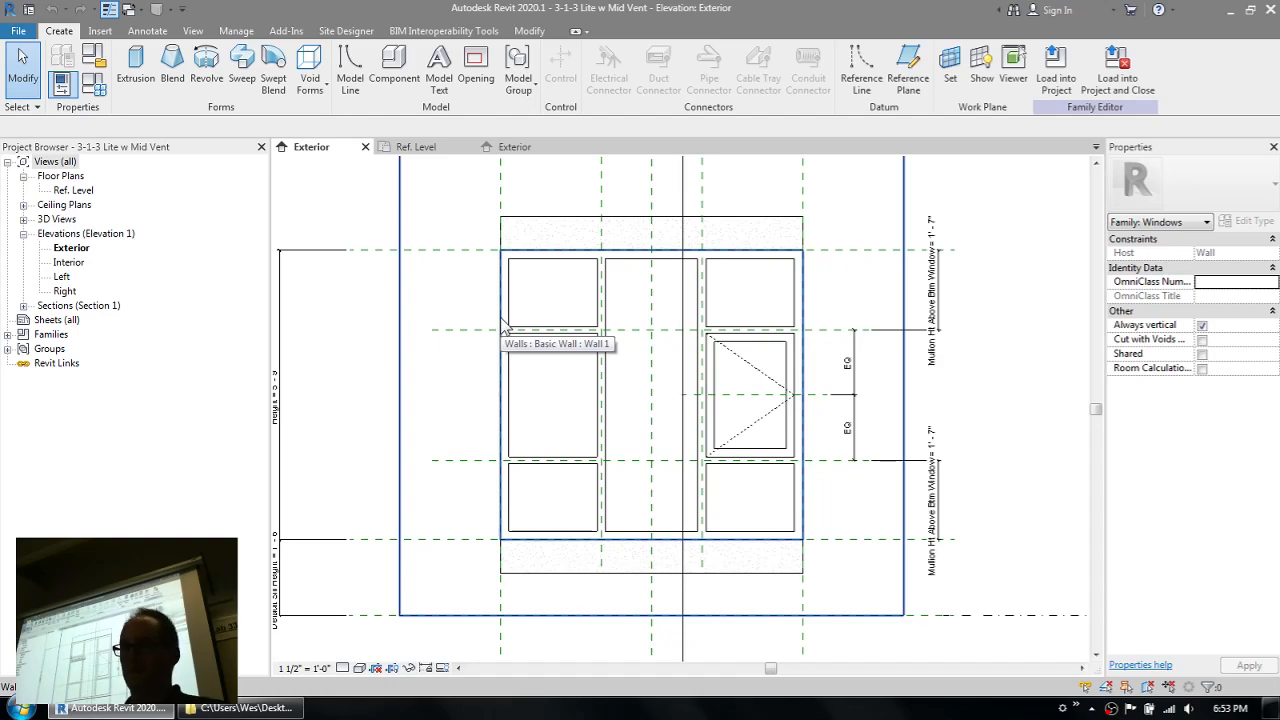
click(512, 278)
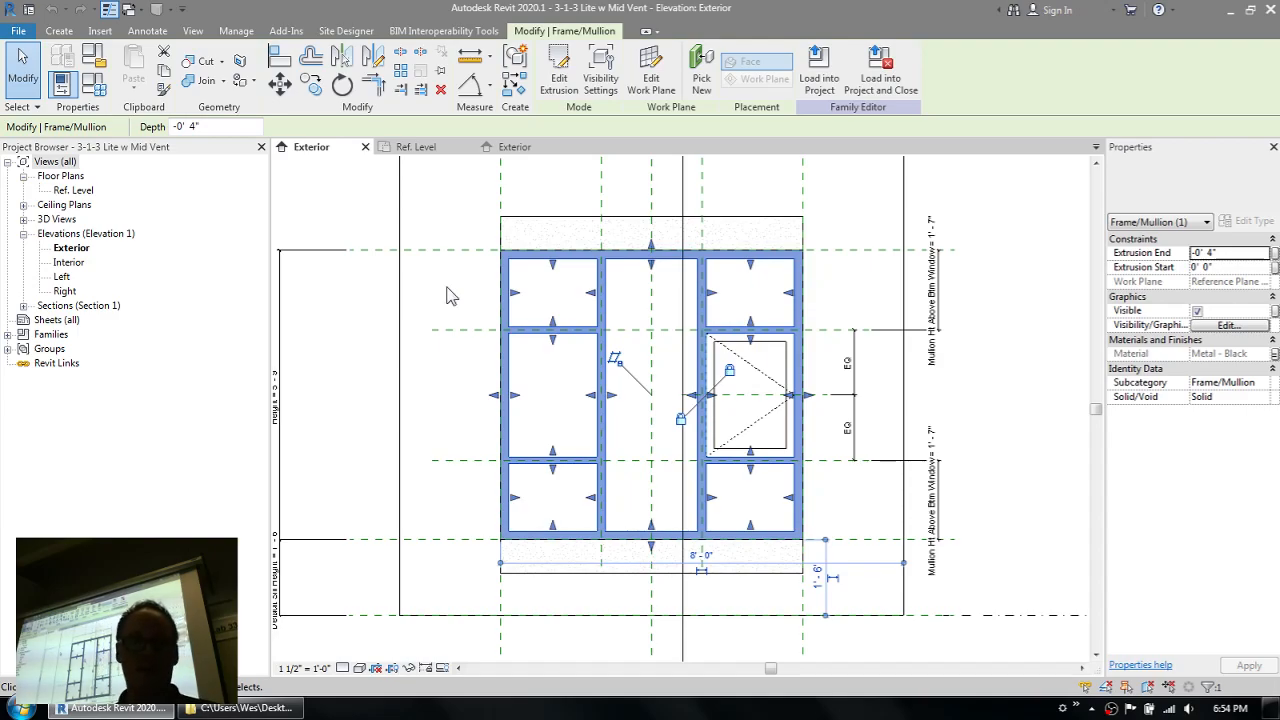
click(621, 296)
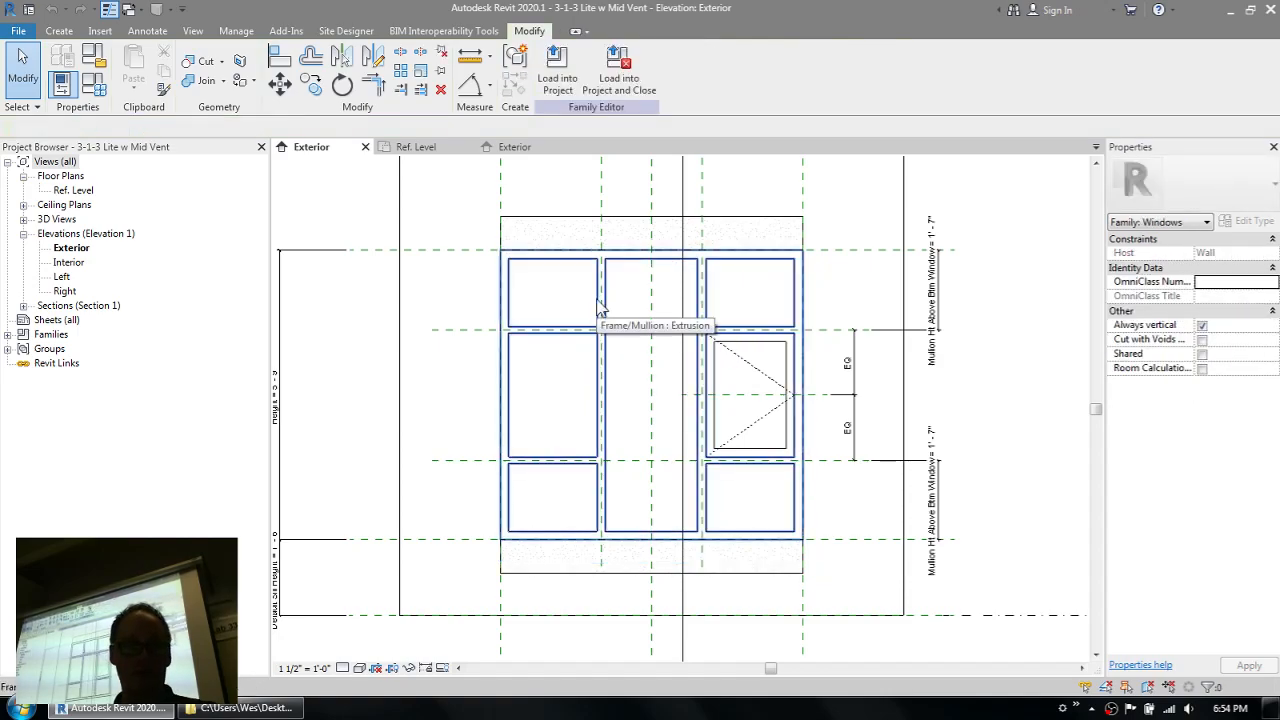
click(598, 308)
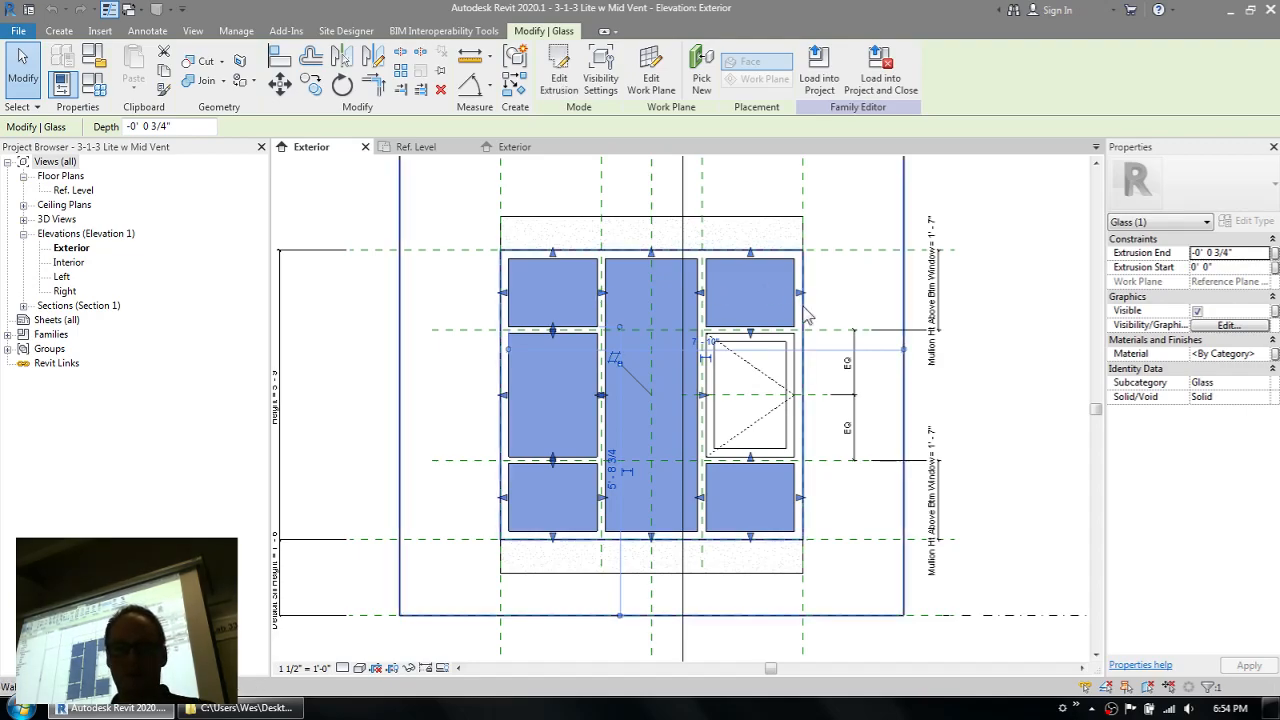
- Inspect the vent's separate frame and glass extrusions in the middle of the right-hand bay
click(783, 347)
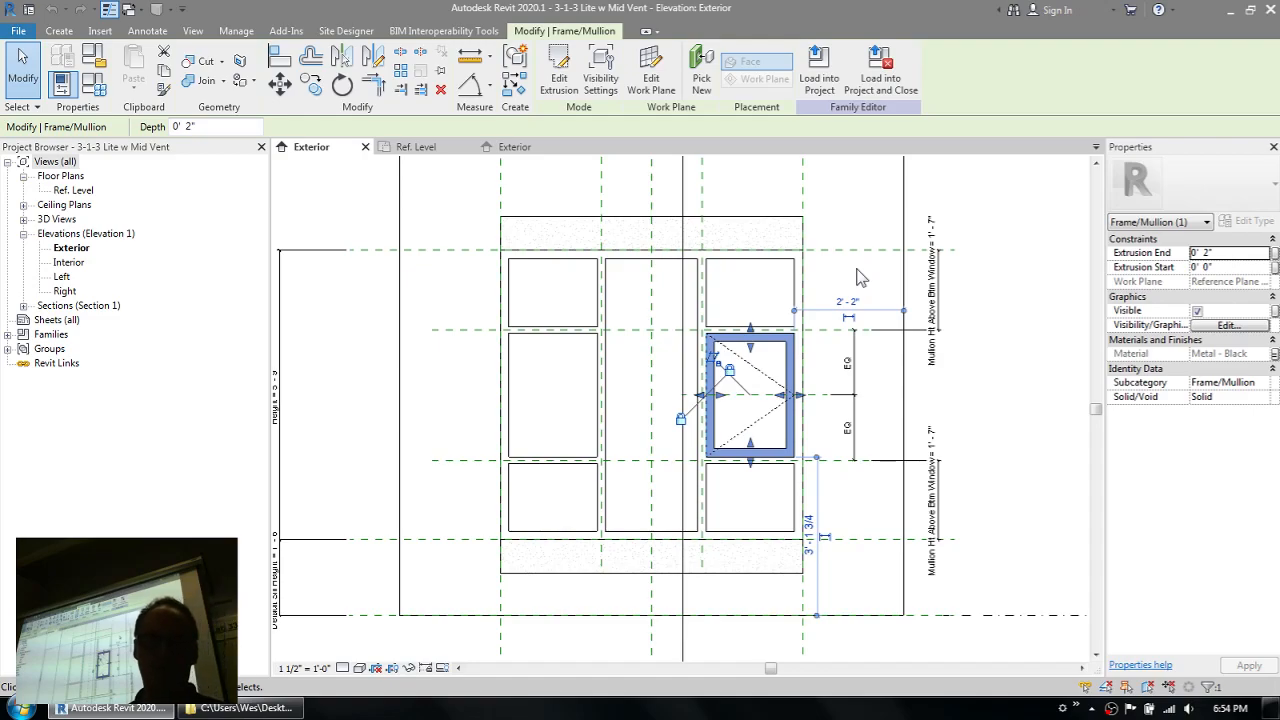
click(770, 352)
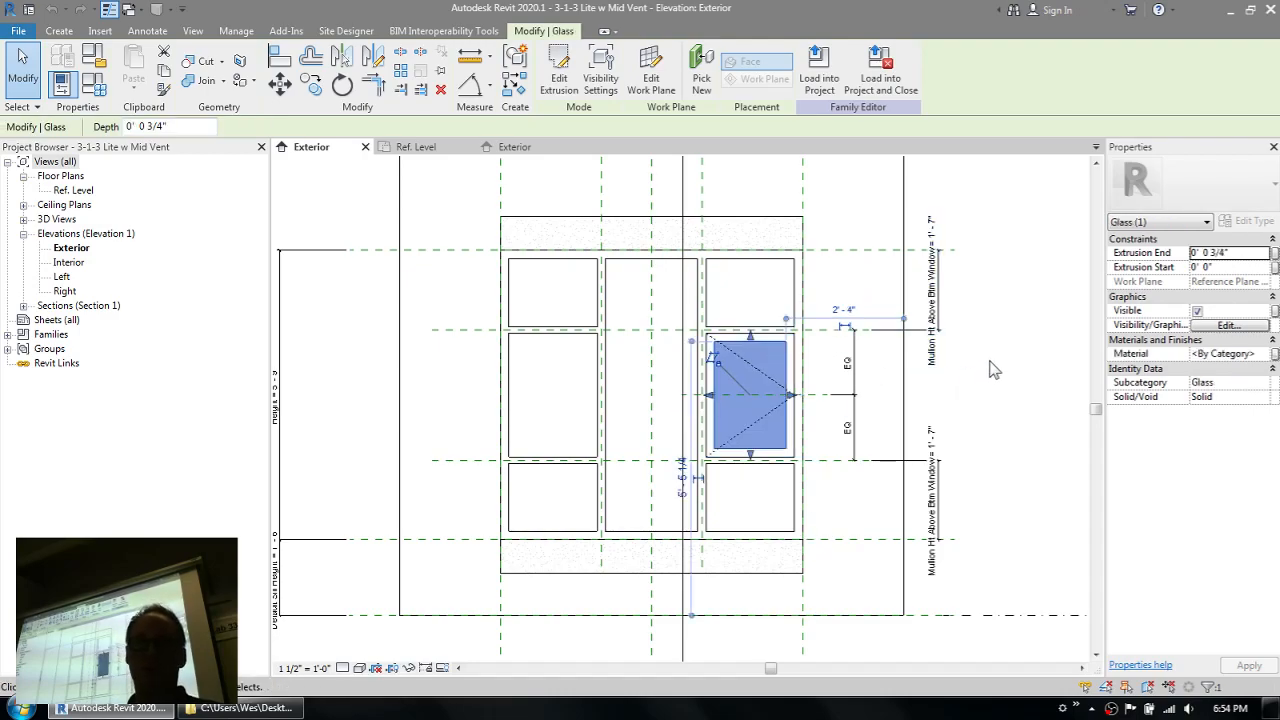
click(978, 392)
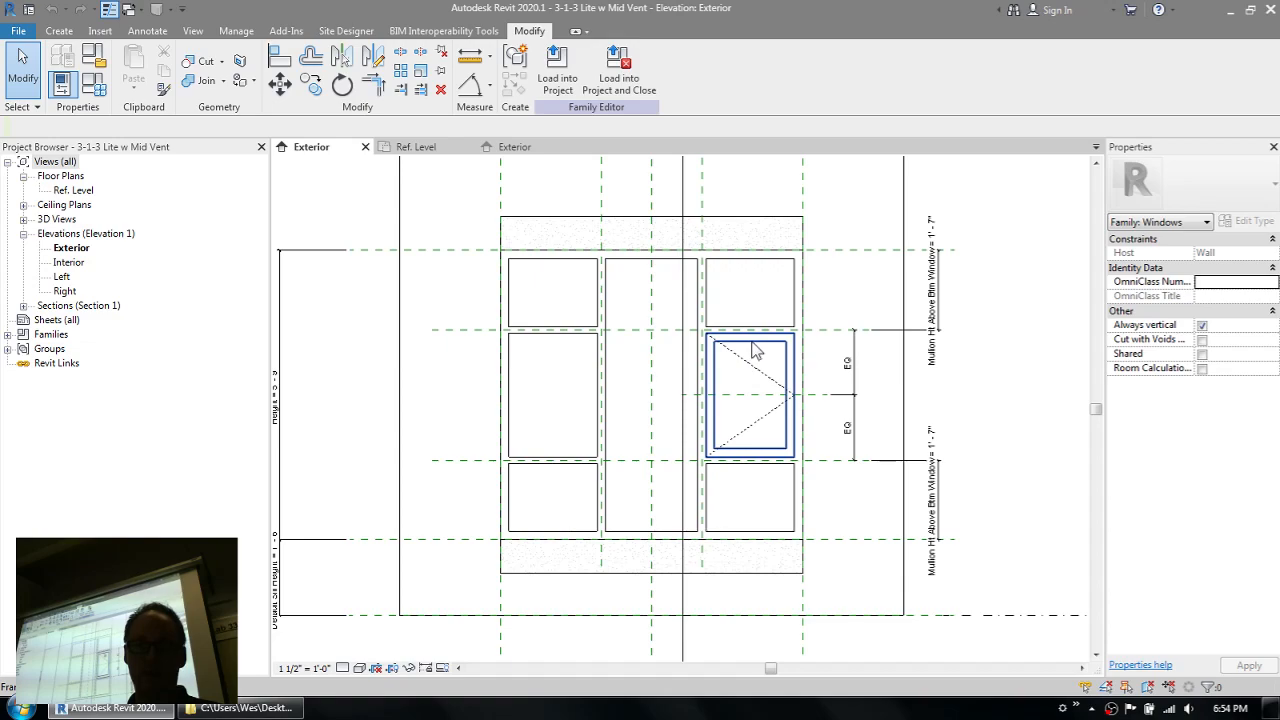
key(Tab)
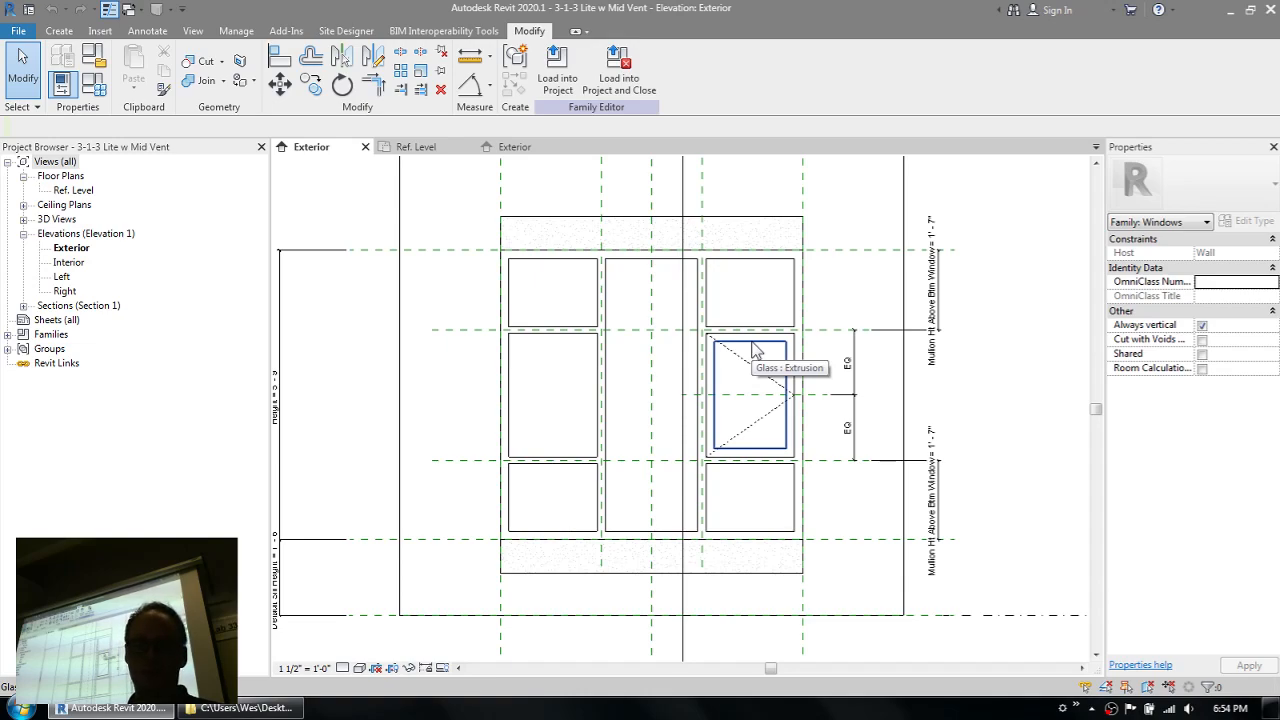
click(755, 350)
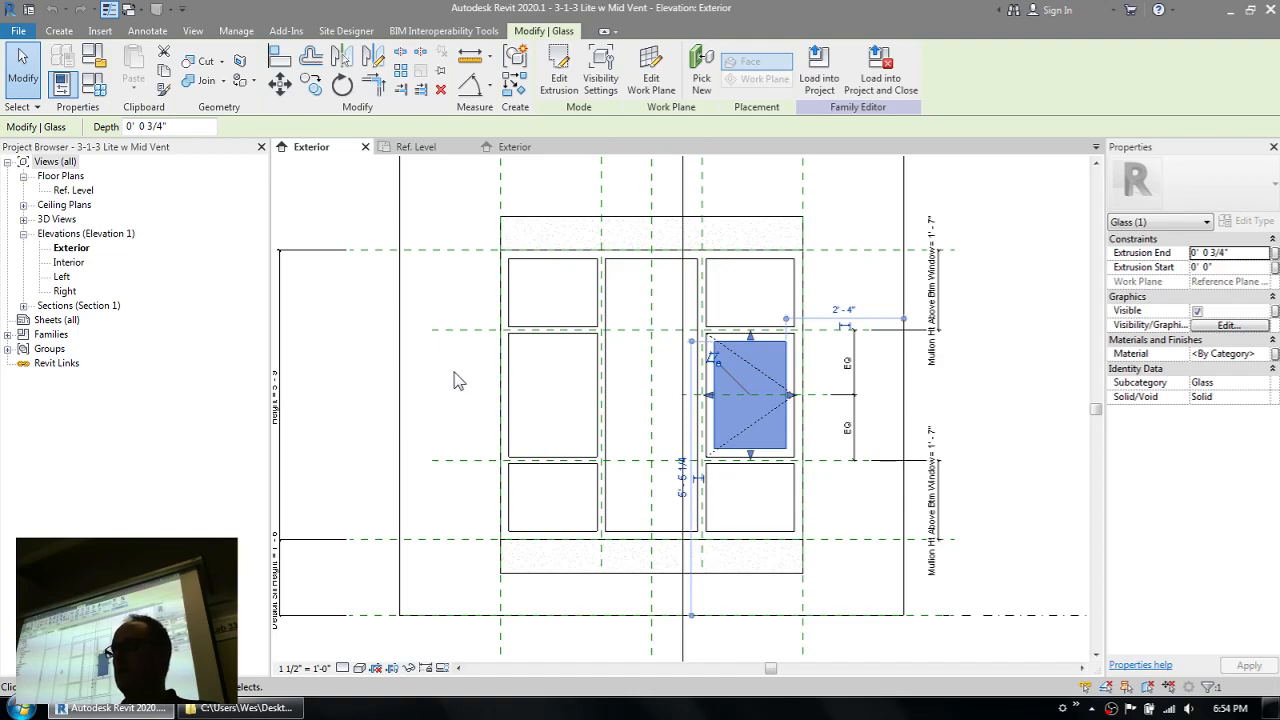
- Open the main Frame/Mullion extrusion's sketch, examine its labelled width dimensions and finish the sketch
click(507, 269)
click(559, 70)
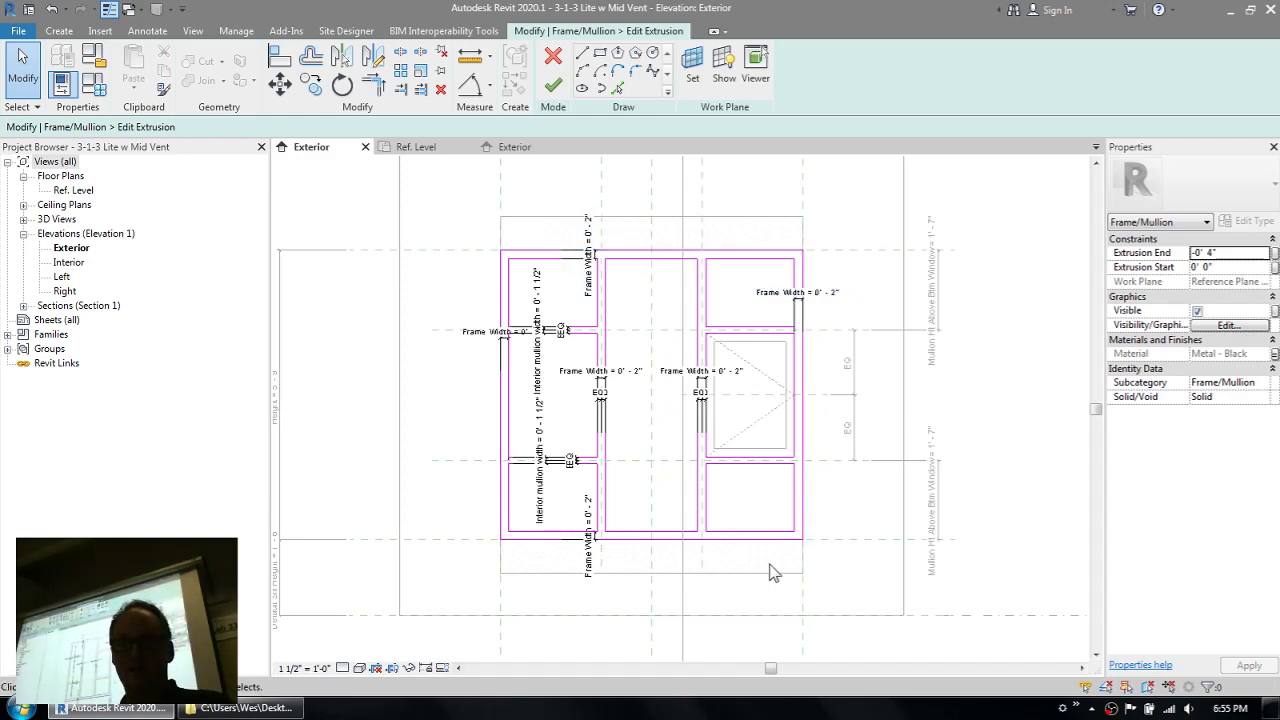
scroll(629, 409, up, 2)
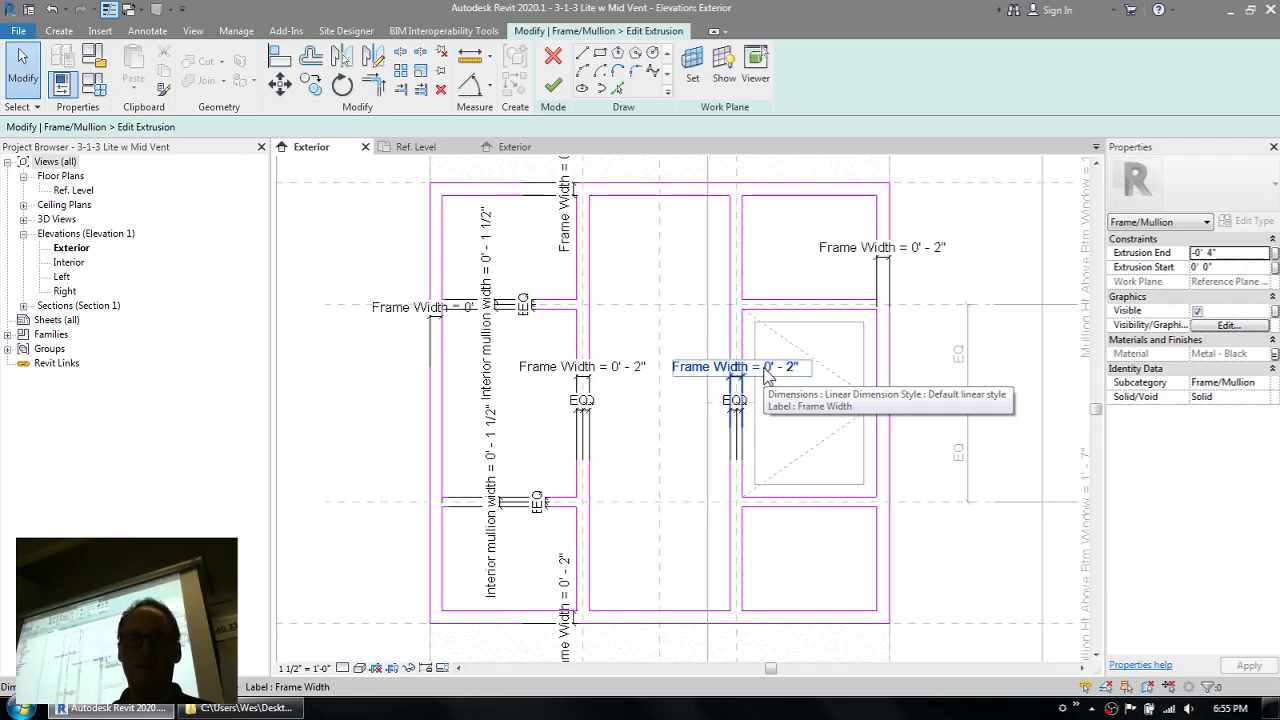
click(555, 88)
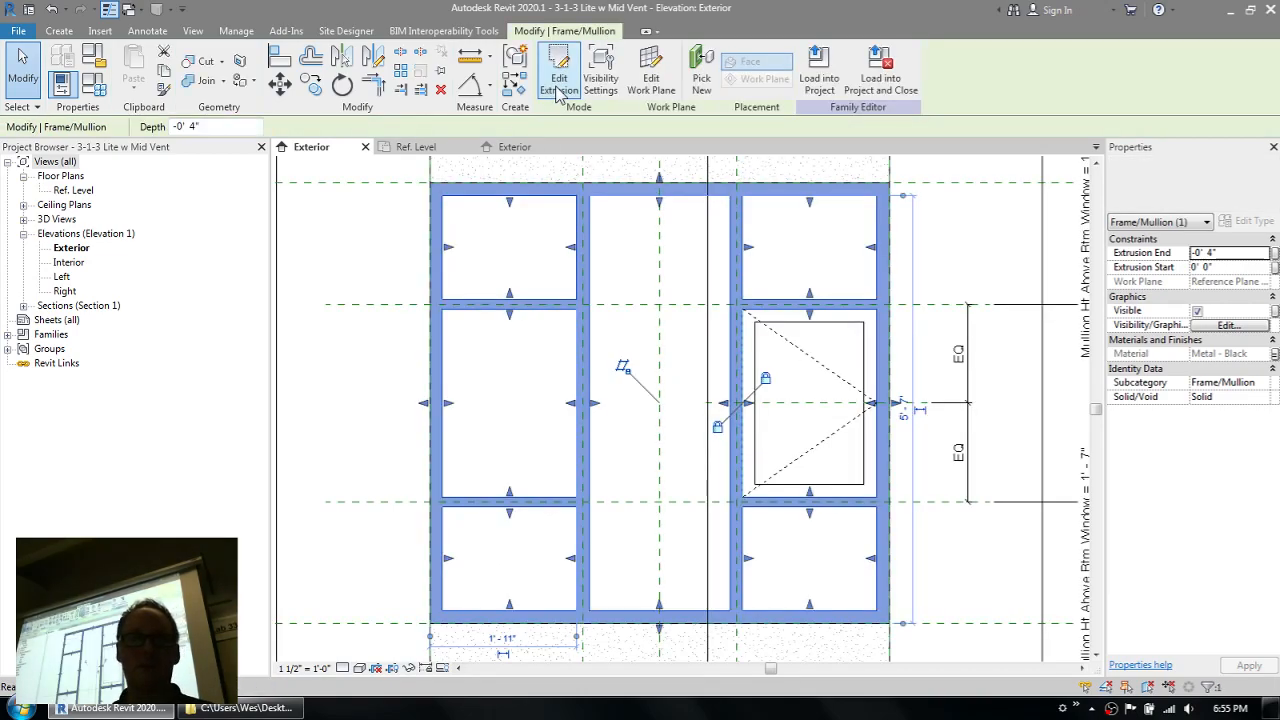
- Open the fixed glass extrusion's sketch, examine its outlines and the Pick Lines tool with Lock enabled, and finish the sketch
click(492, 210)
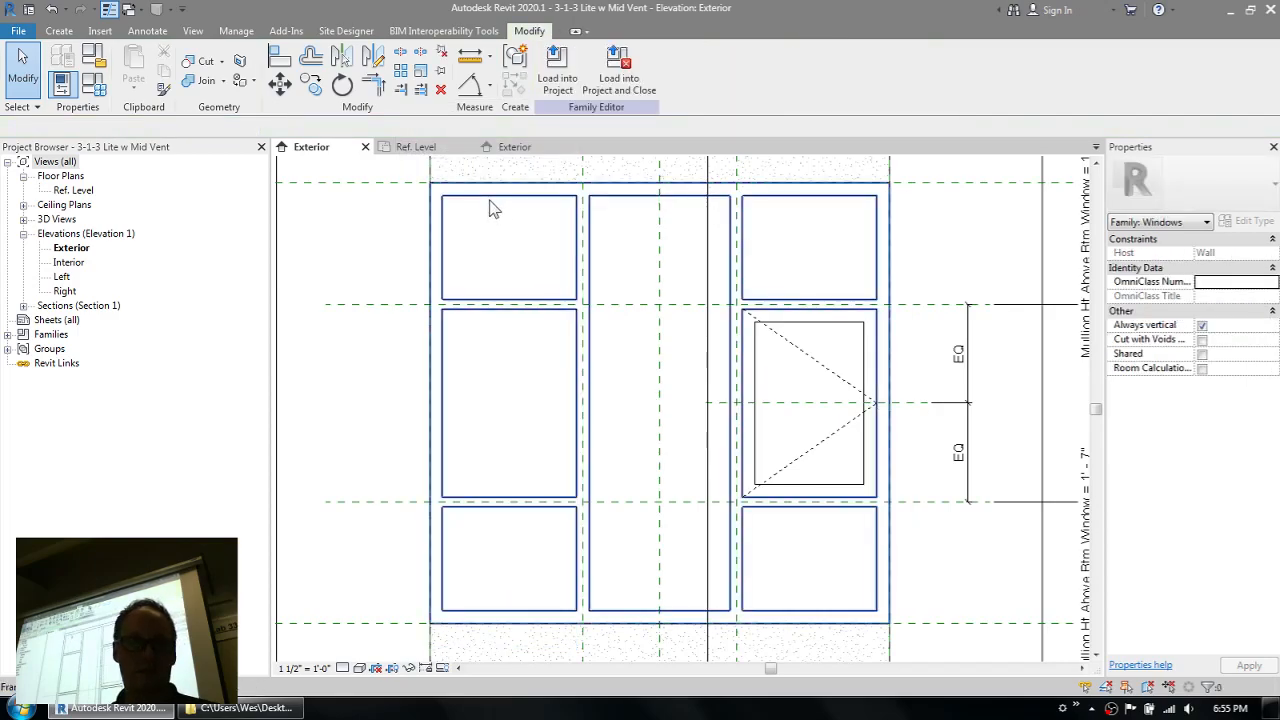
click(490, 201)
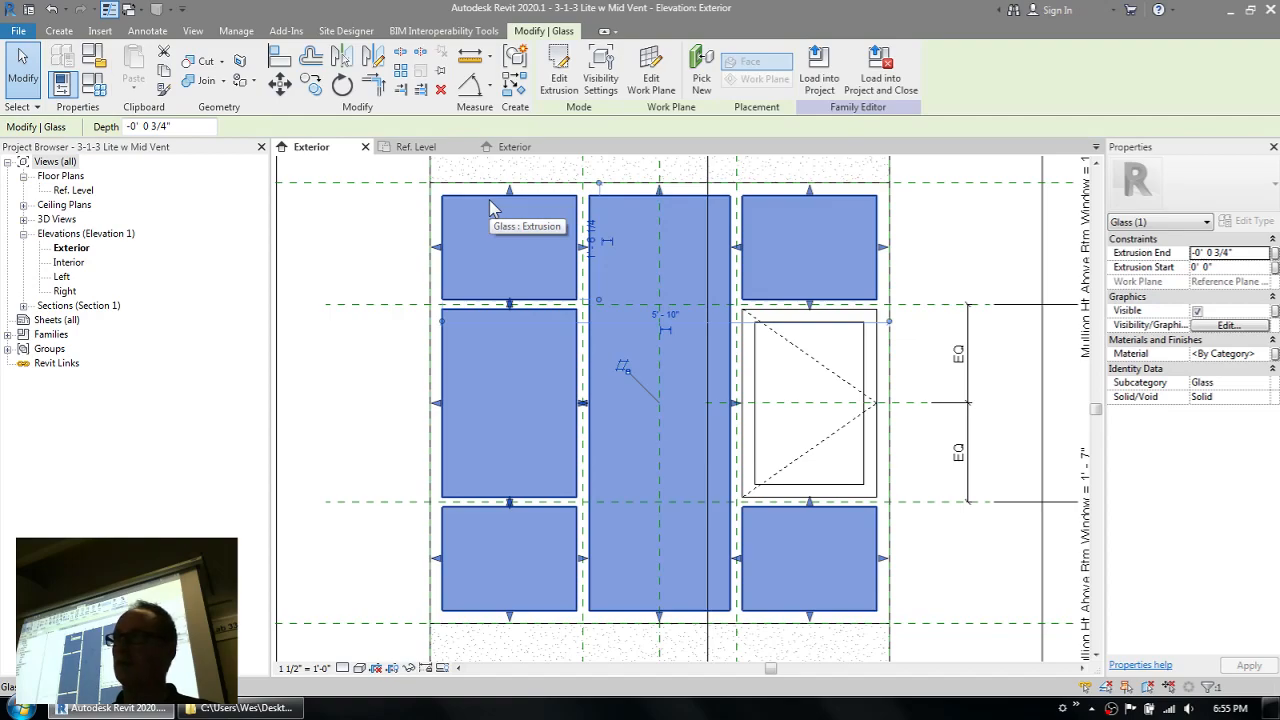
click(559, 80)
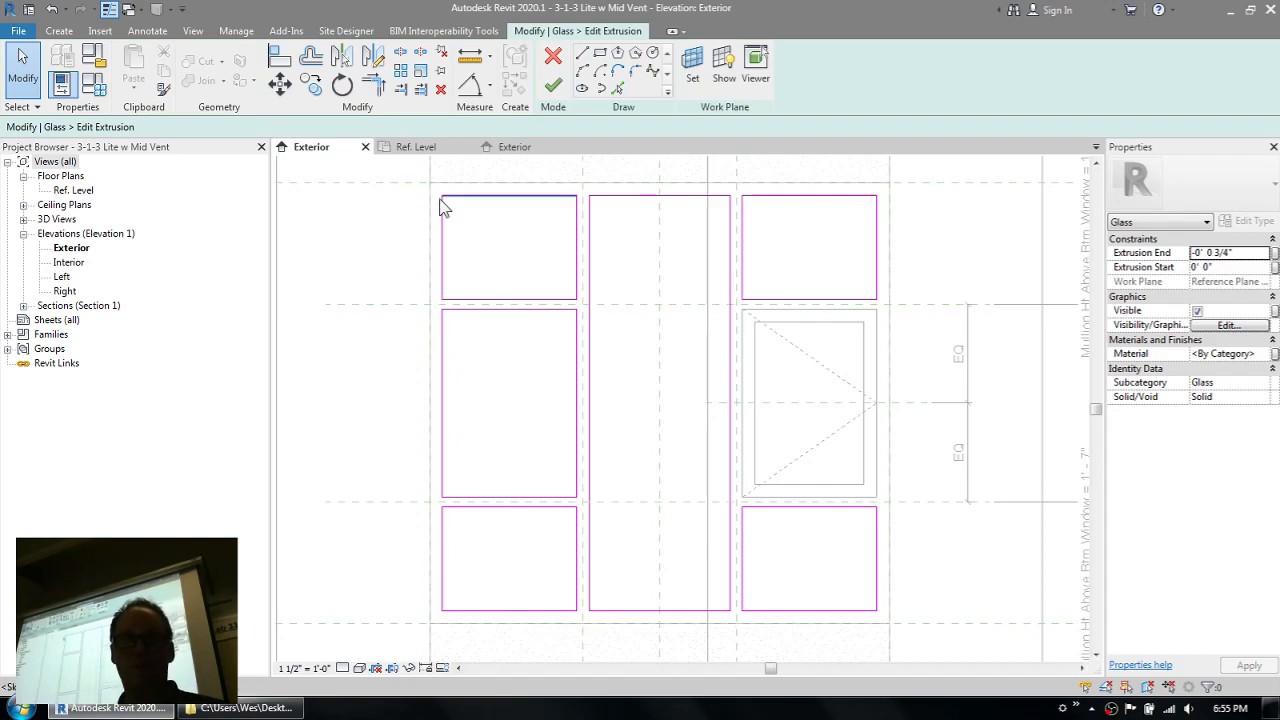
click(576, 258)
click(522, 205)
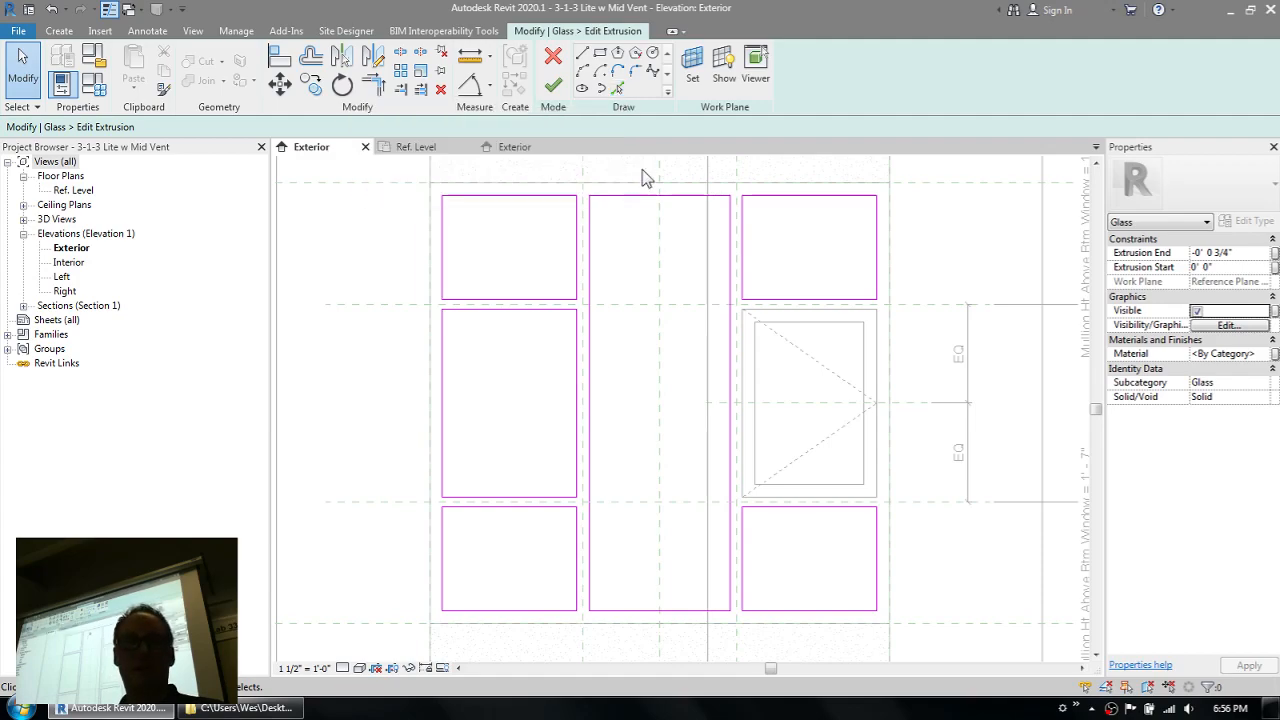
click(617, 89)
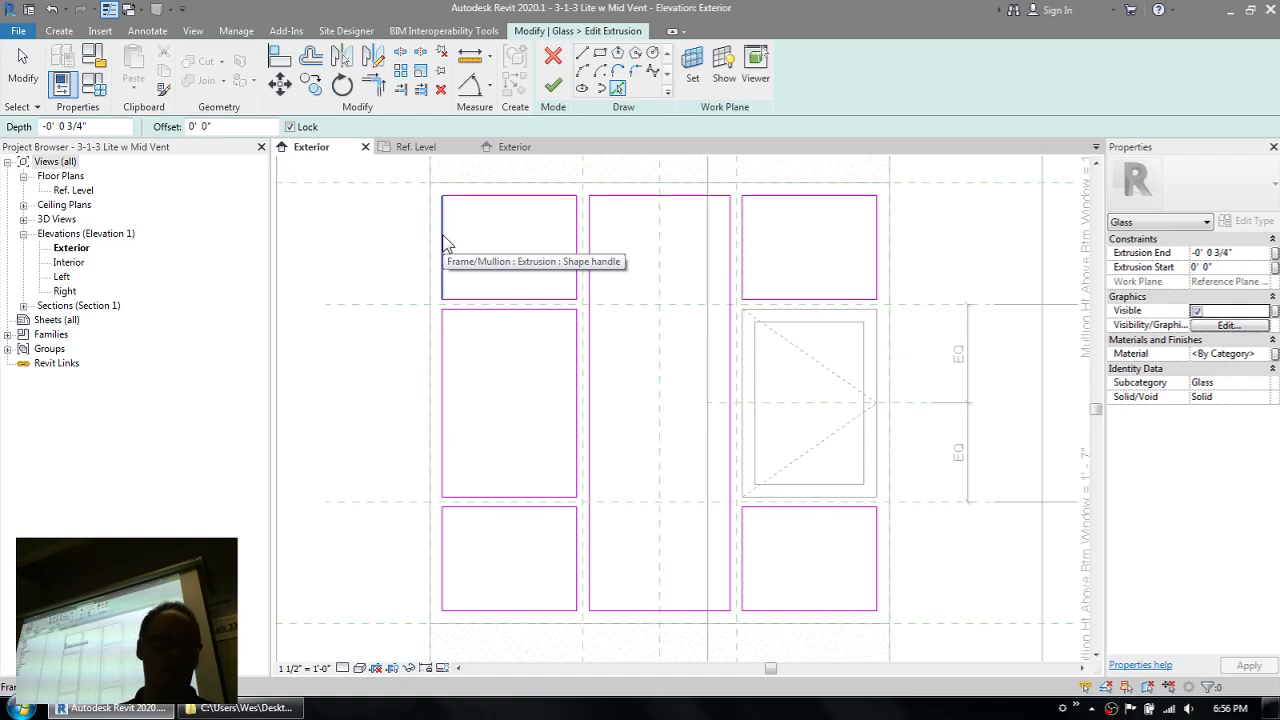
click(553, 85)
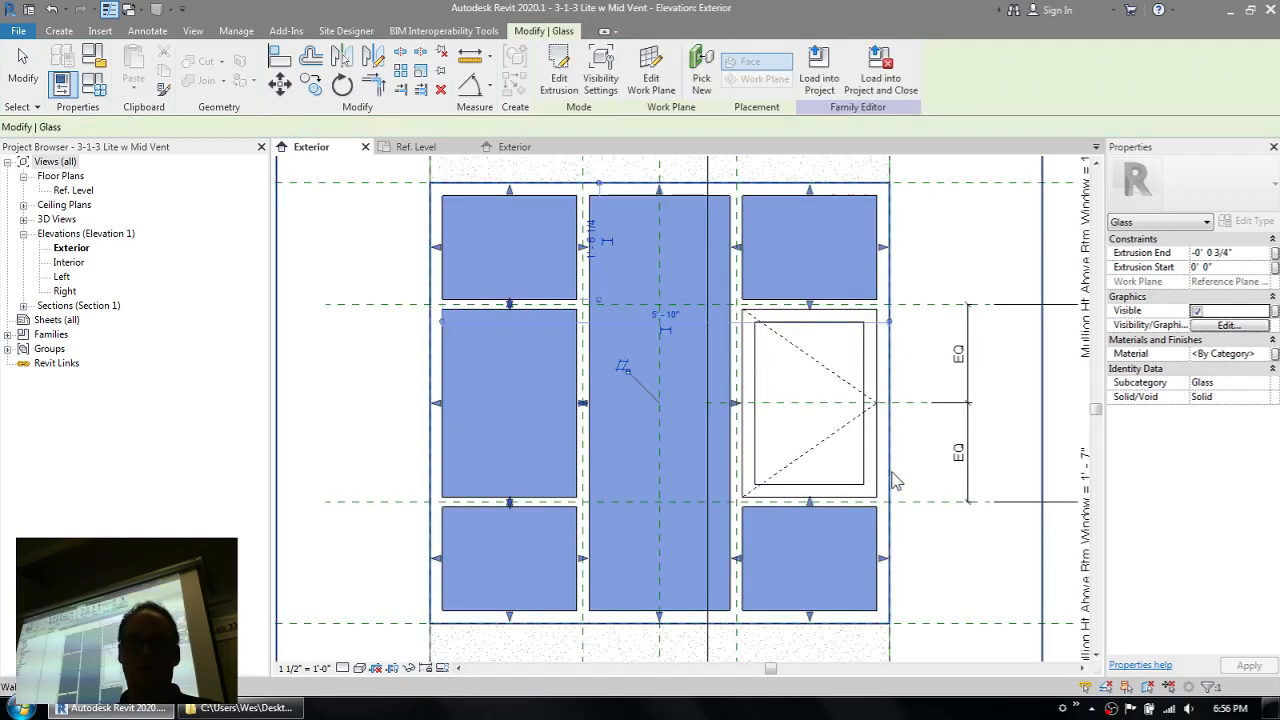
- Open the vent frame extrusion's sketch, examine its Vent Frame Width dimensions and finish the sketch
click(818, 314)
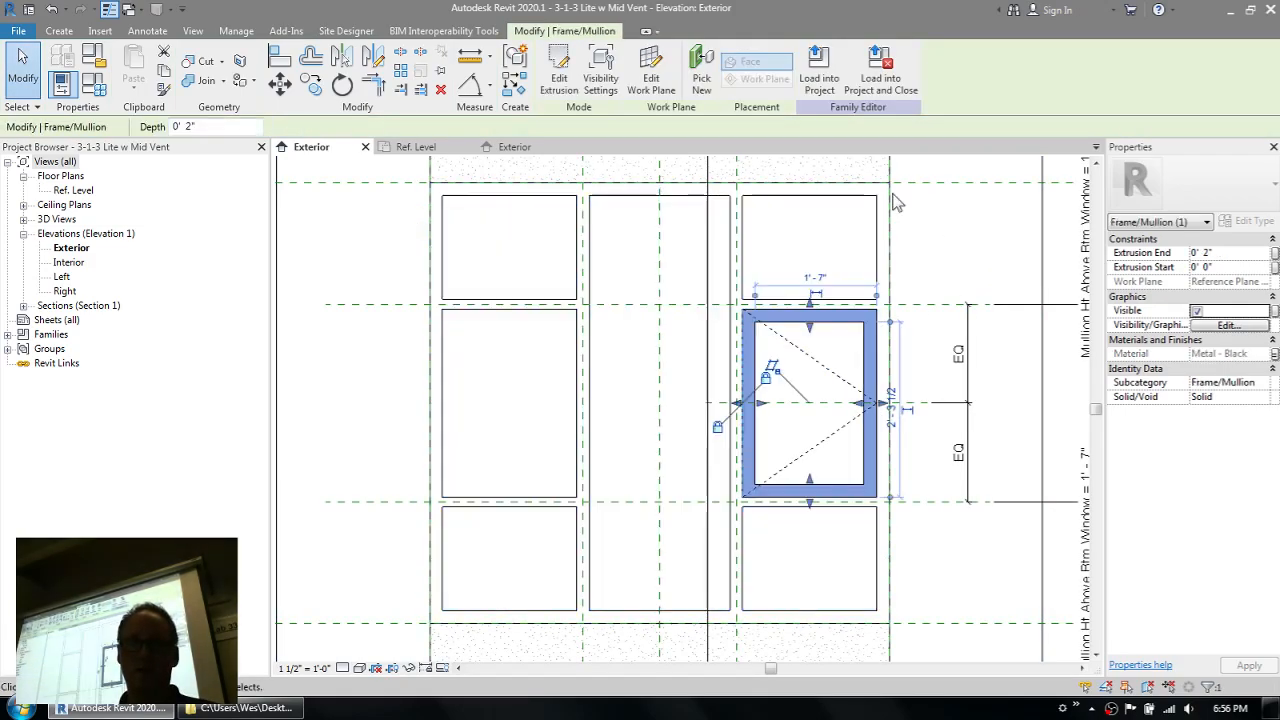
click(559, 75)
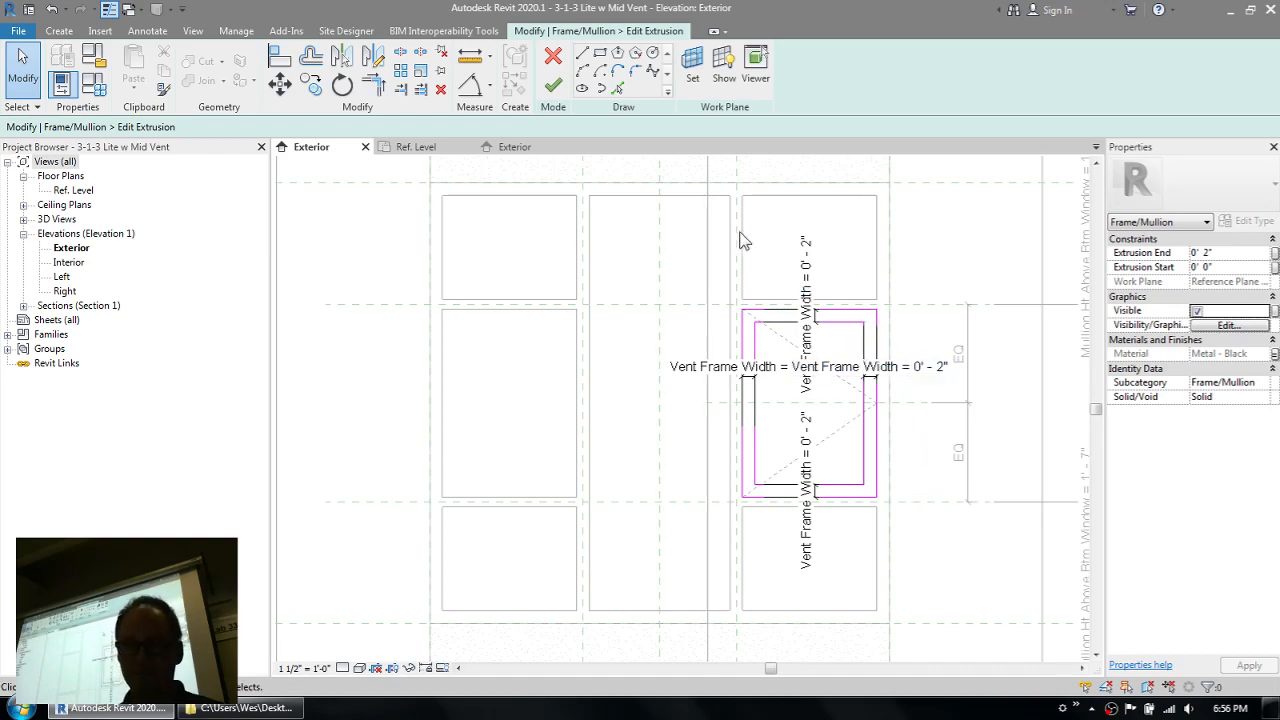
click(553, 86)
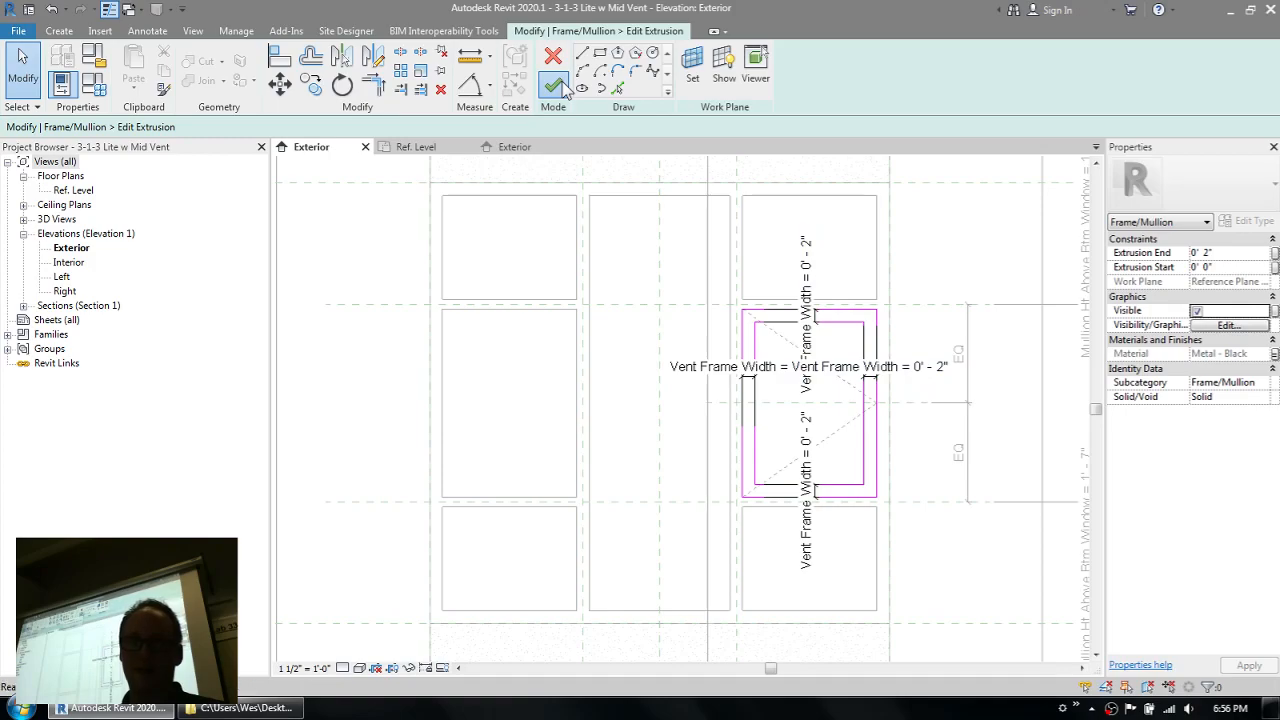
- Open the vent glass extrusion's sketch, examine its outline, finish the sketch and clear the selection
click(845, 330)
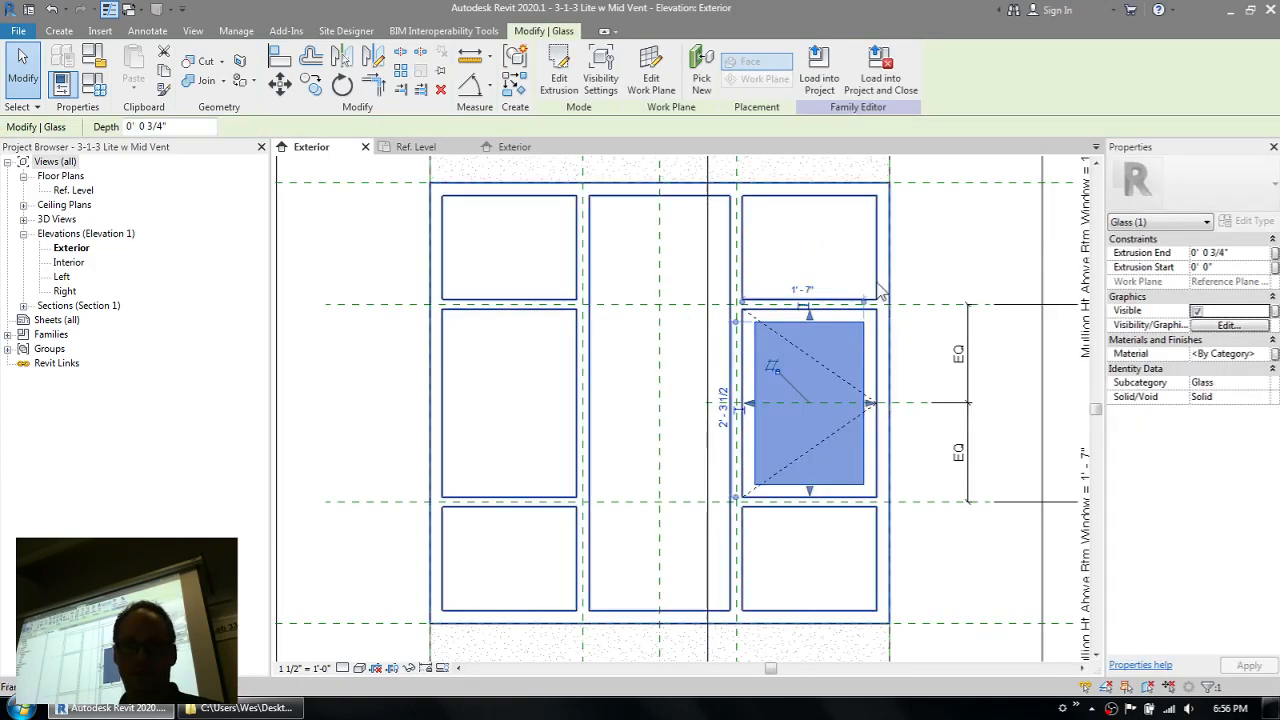
click(559, 80)
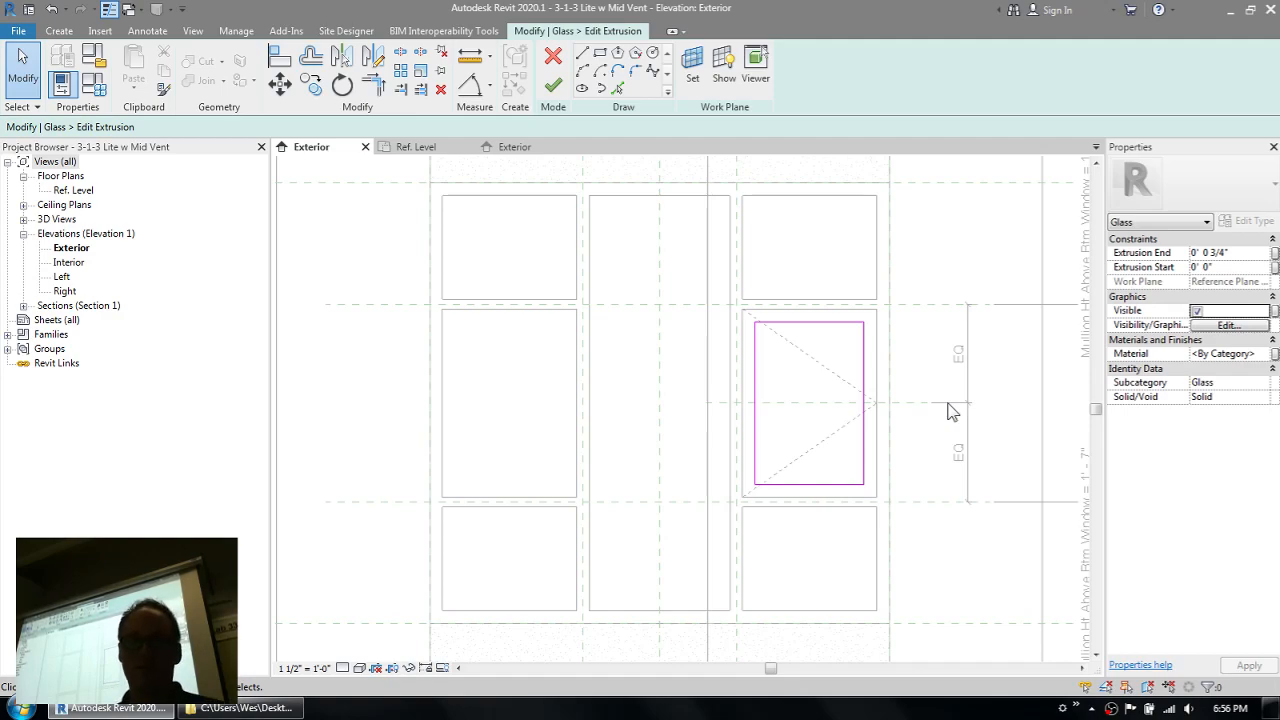
click(553, 85)
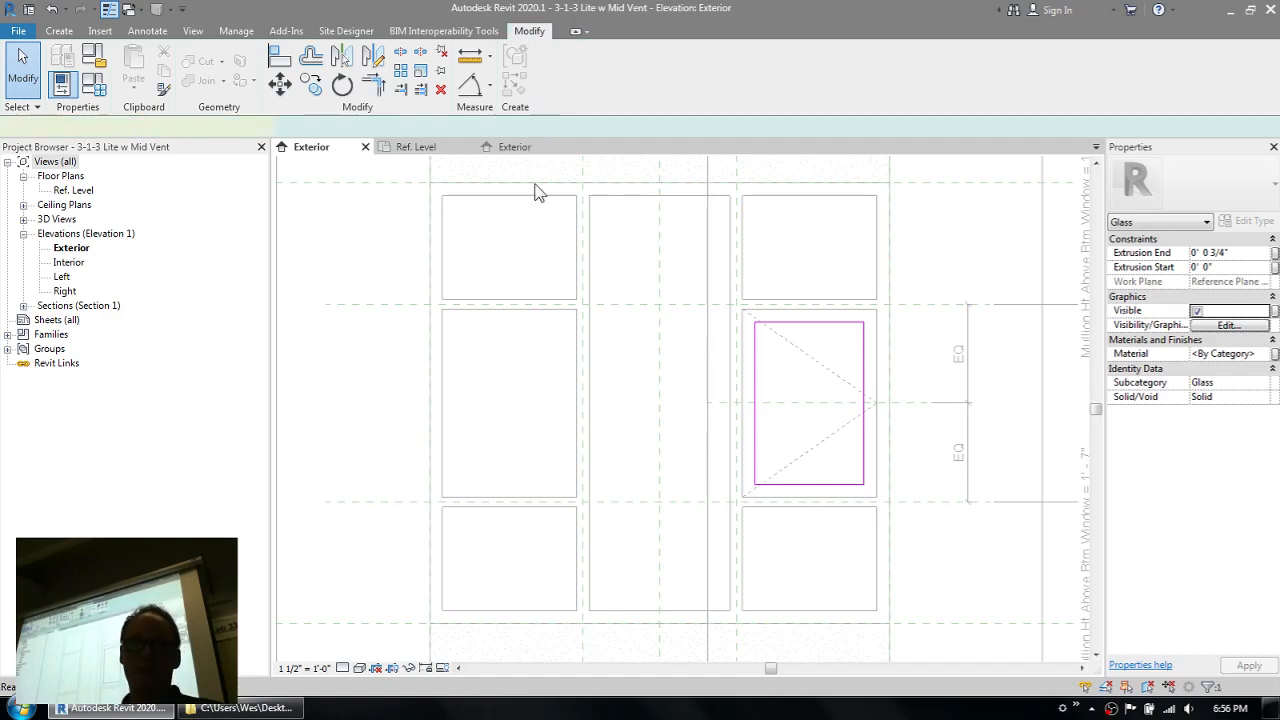
scroll(670, 352, down, 1)
click(444, 375)
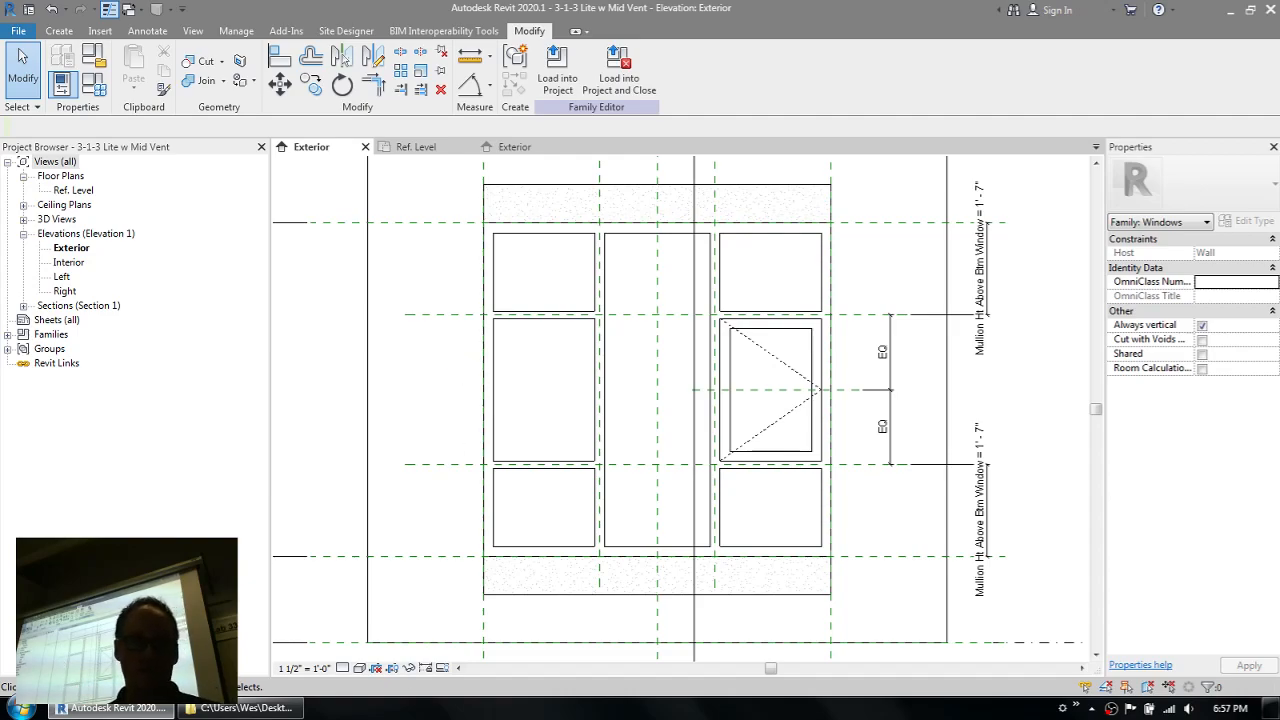
- Switch to the Session 06 folder and open the 3-1-3 Lite w Mid Vent - Ref Planes family in Revit
click(245, 707)
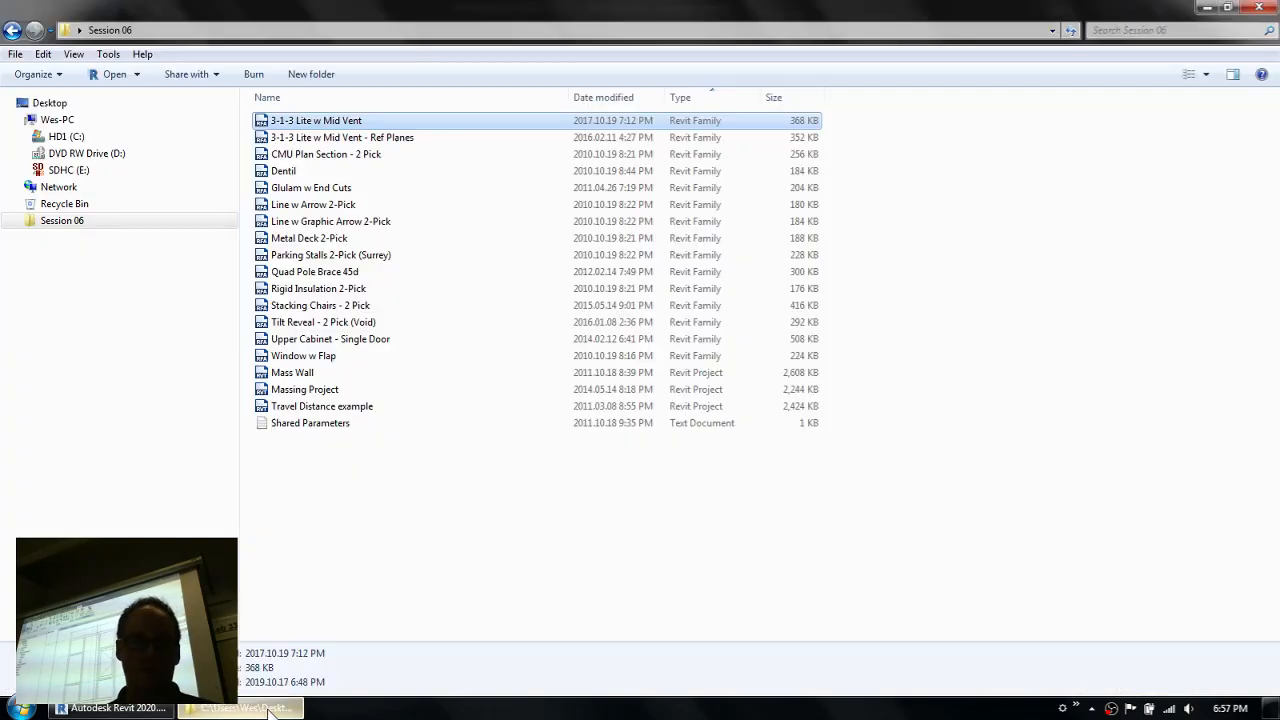
double_click(320, 121)
click(478, 343)
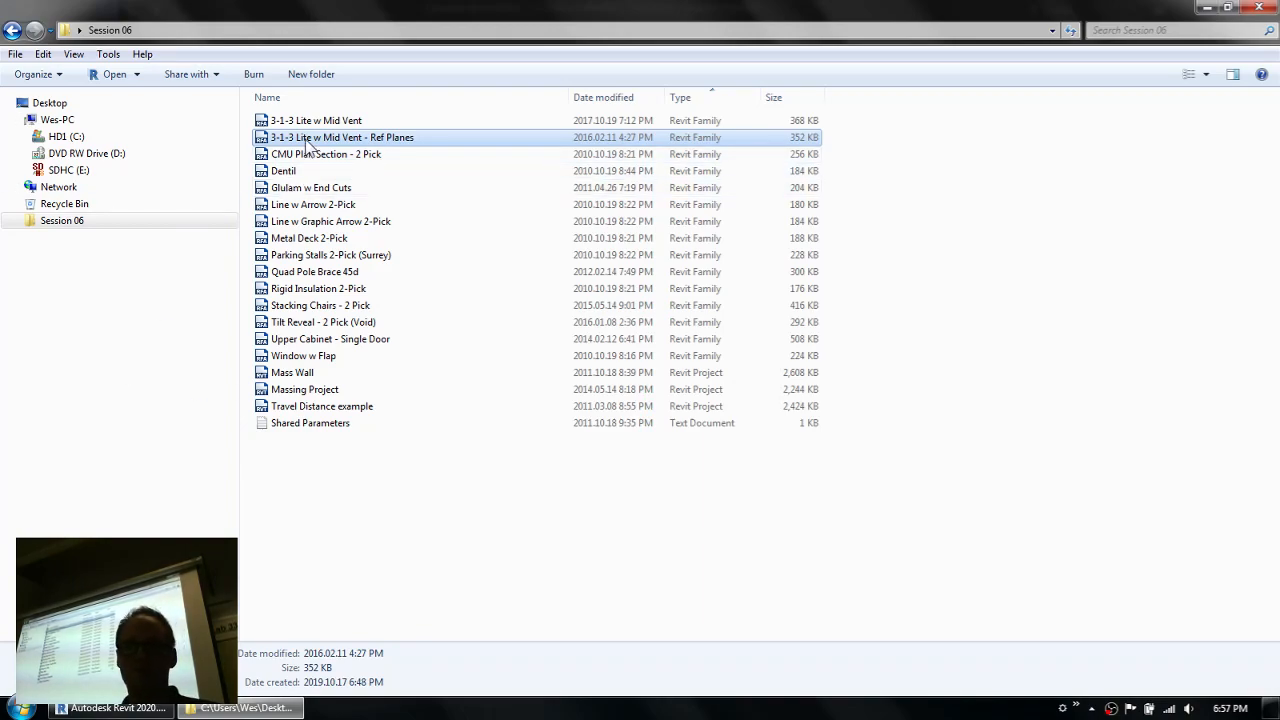
double_click(392, 140)
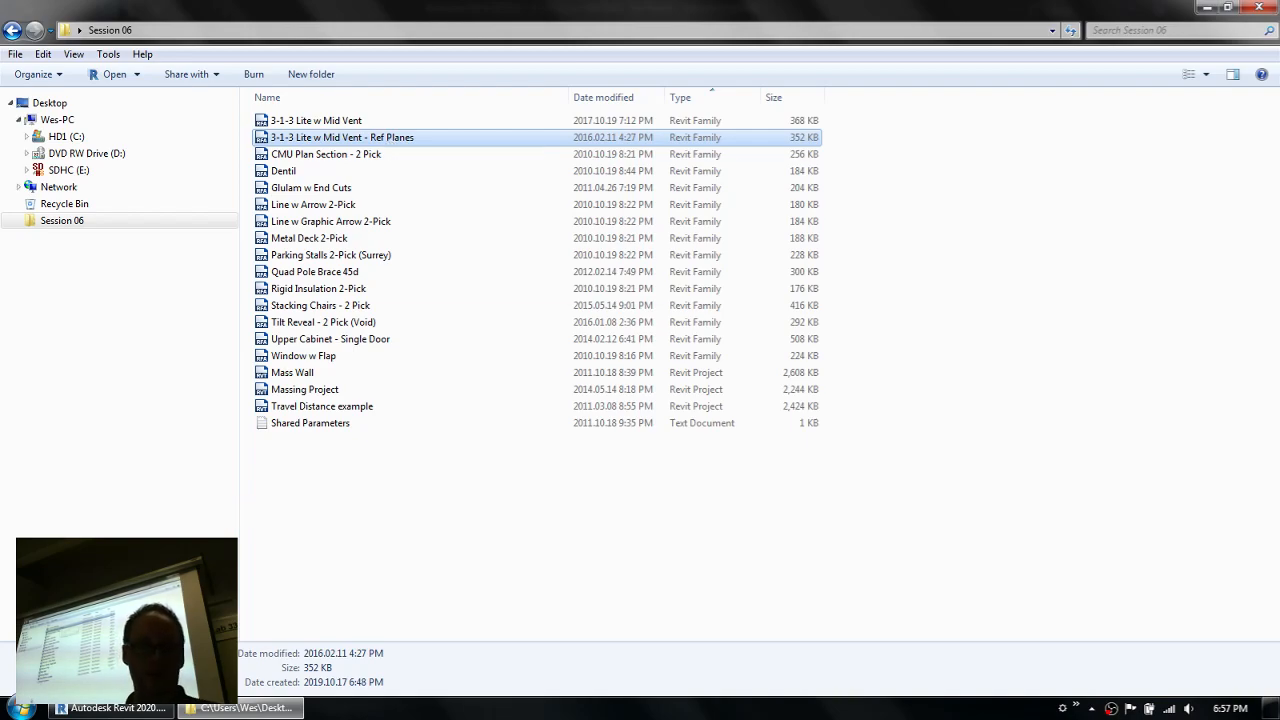
scroll(657, 413, up, 6)
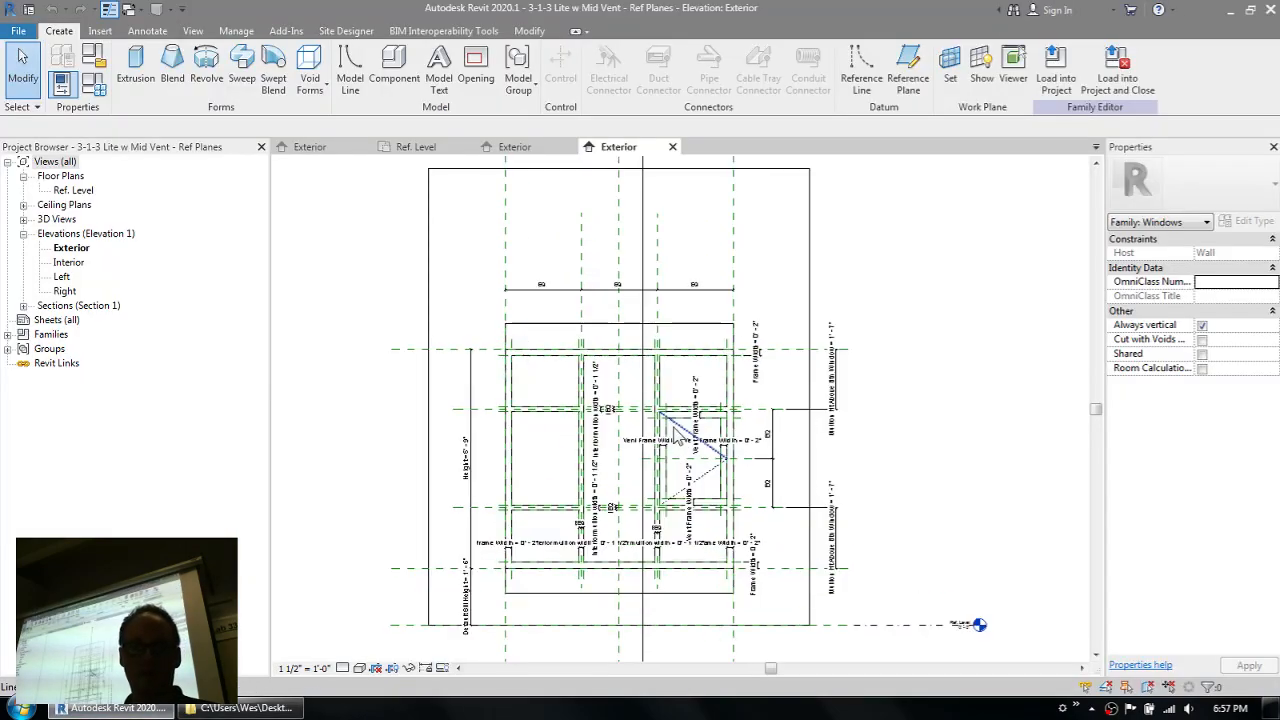
middle_drag(657, 413, 643, 474)
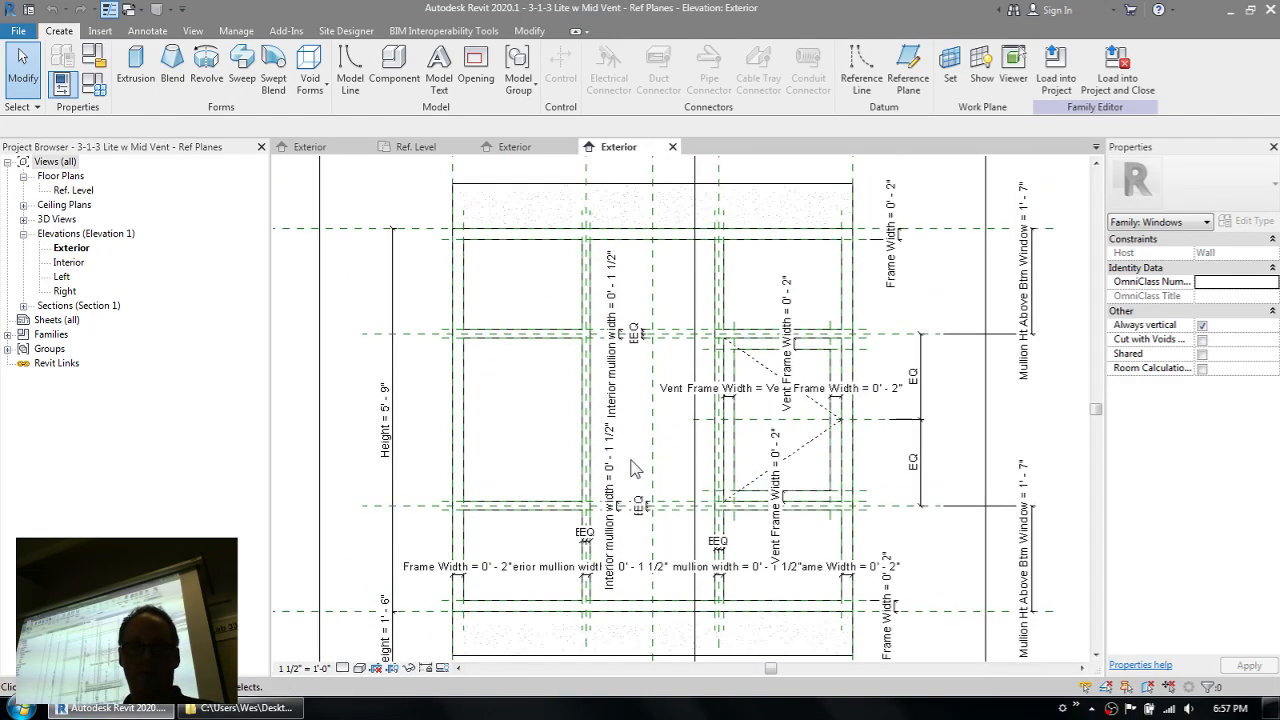
- Close the Ref. Level view and the Family1 Exterior view, keeping the 3-1-3 Lite w Mid Vent Exterior elevation open and active
click(466, 147)
click(365, 147)
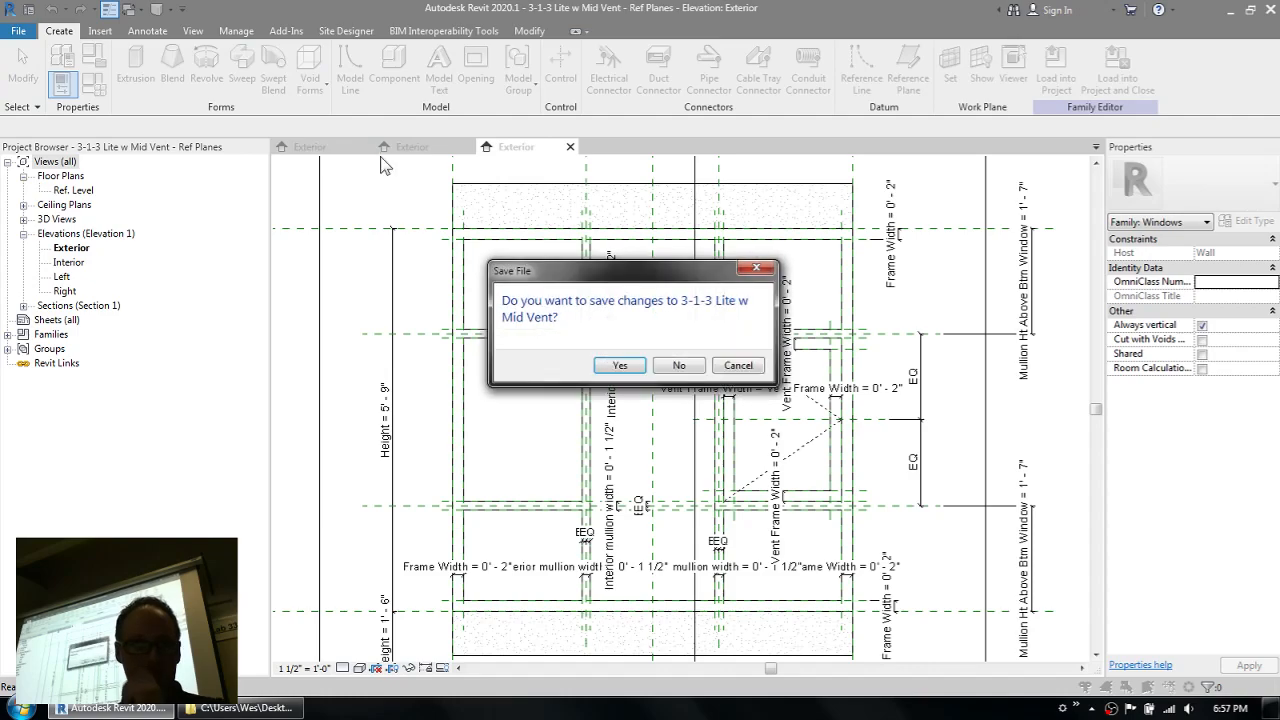
click(740, 367)
click(413, 148)
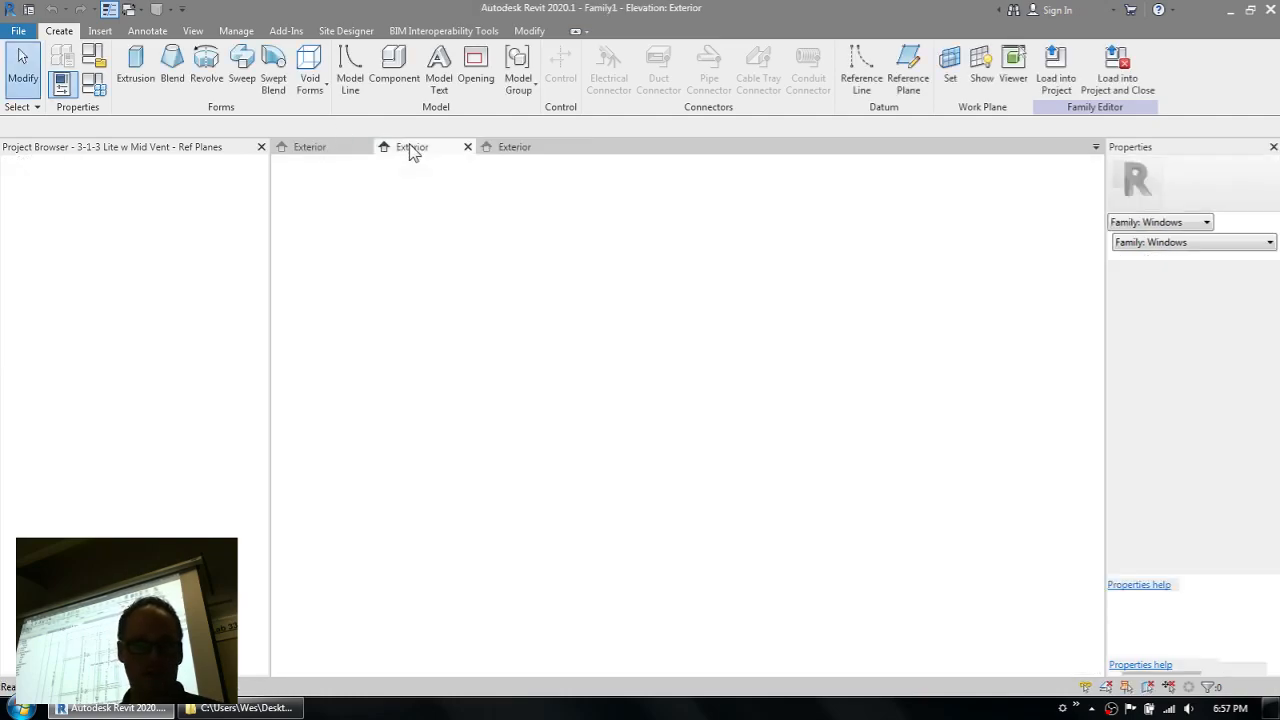
click(467, 147)
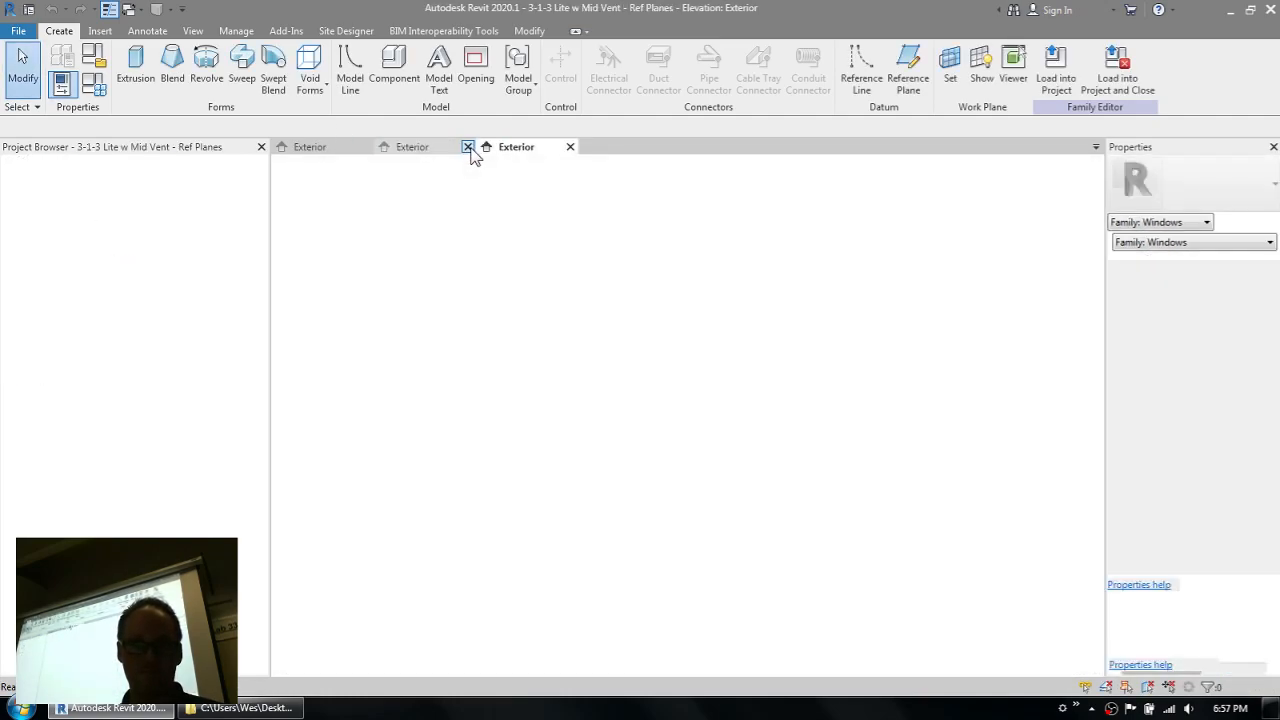
click(345, 146)
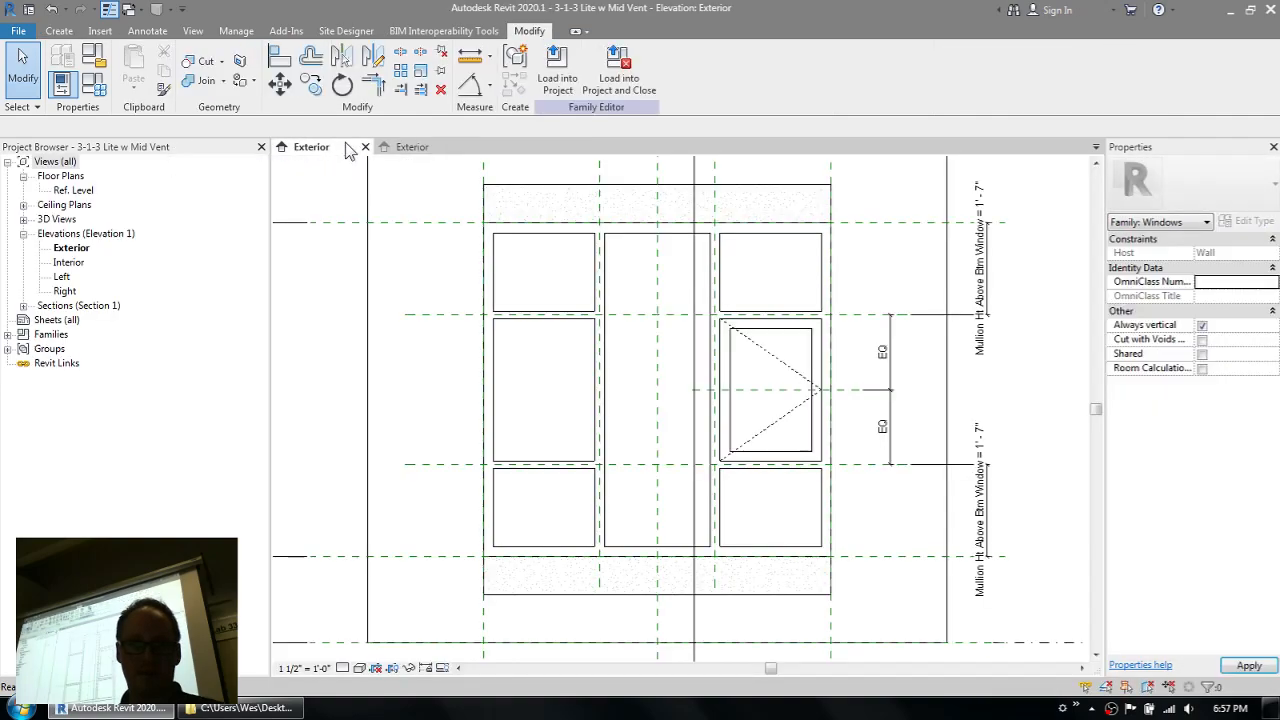
- Tile the Exterior elevations of both window families side by side and frame each window for comparison
middle_drag(508, 249, 444, 270)
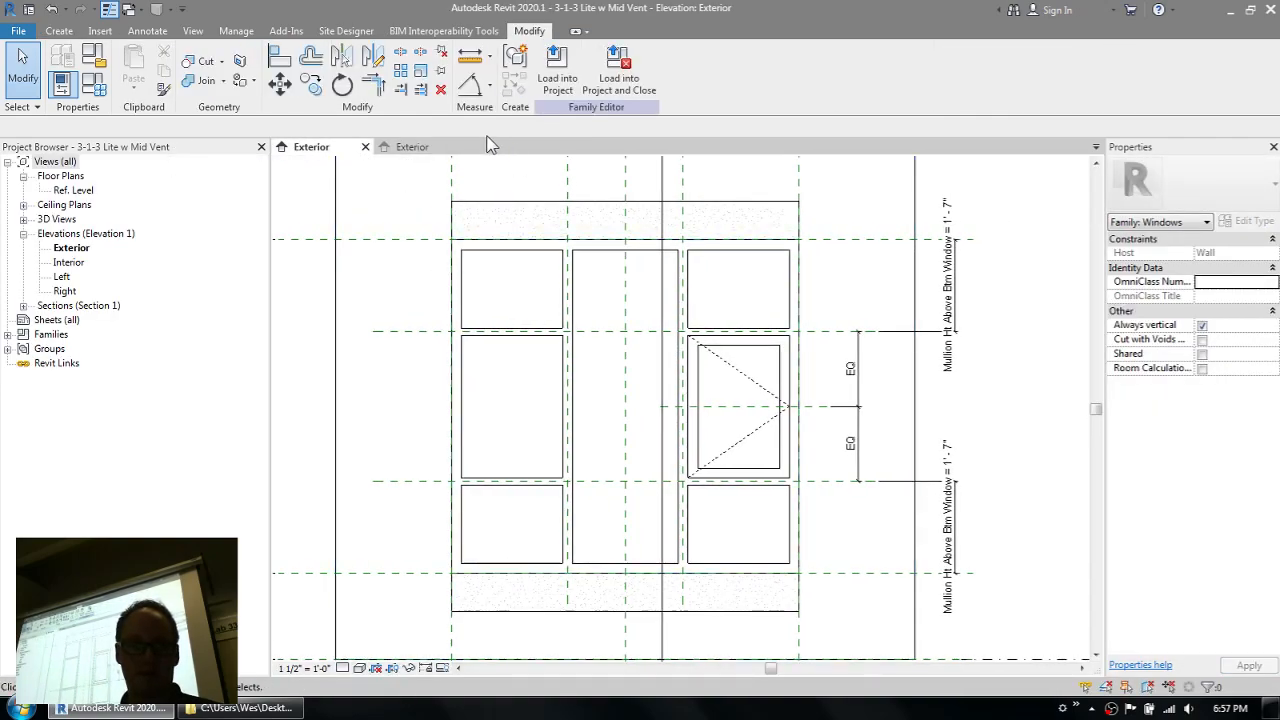
key(w)
key(t)
scroll(500, 270, down, 3)
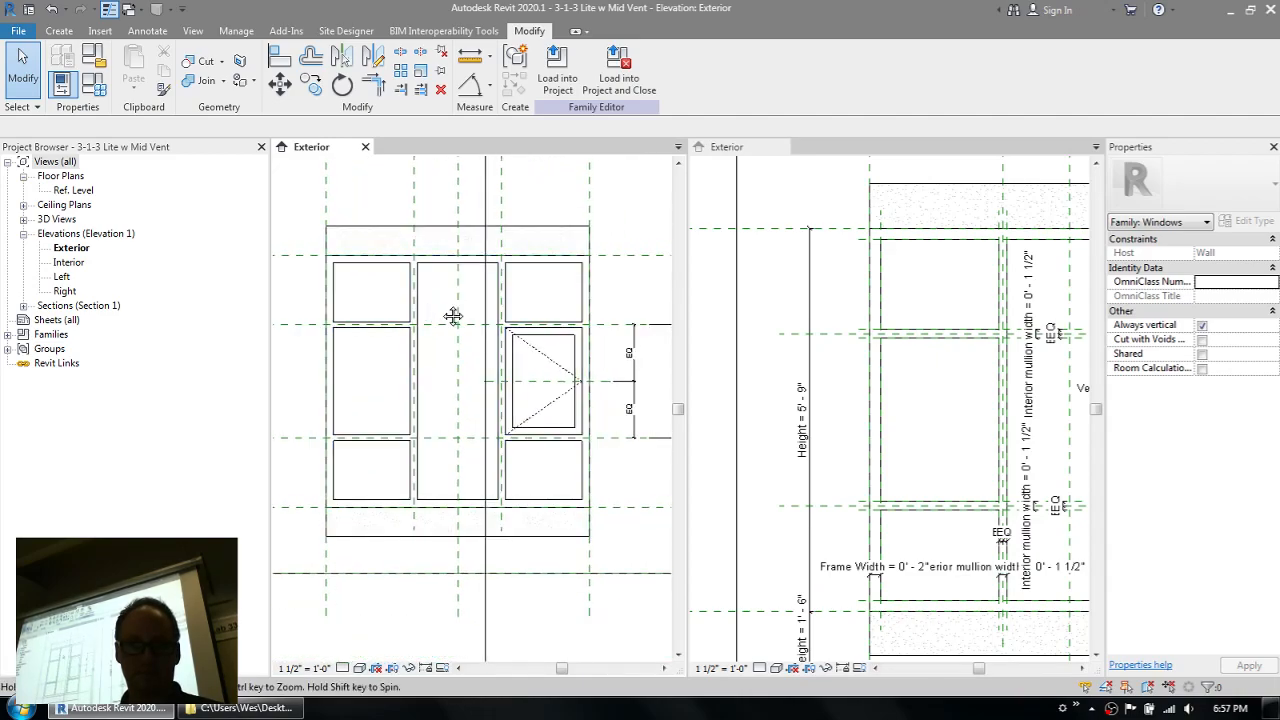
middle_drag(451, 314, 462, 317)
scroll(845, 352, down, 2)
click(848, 350)
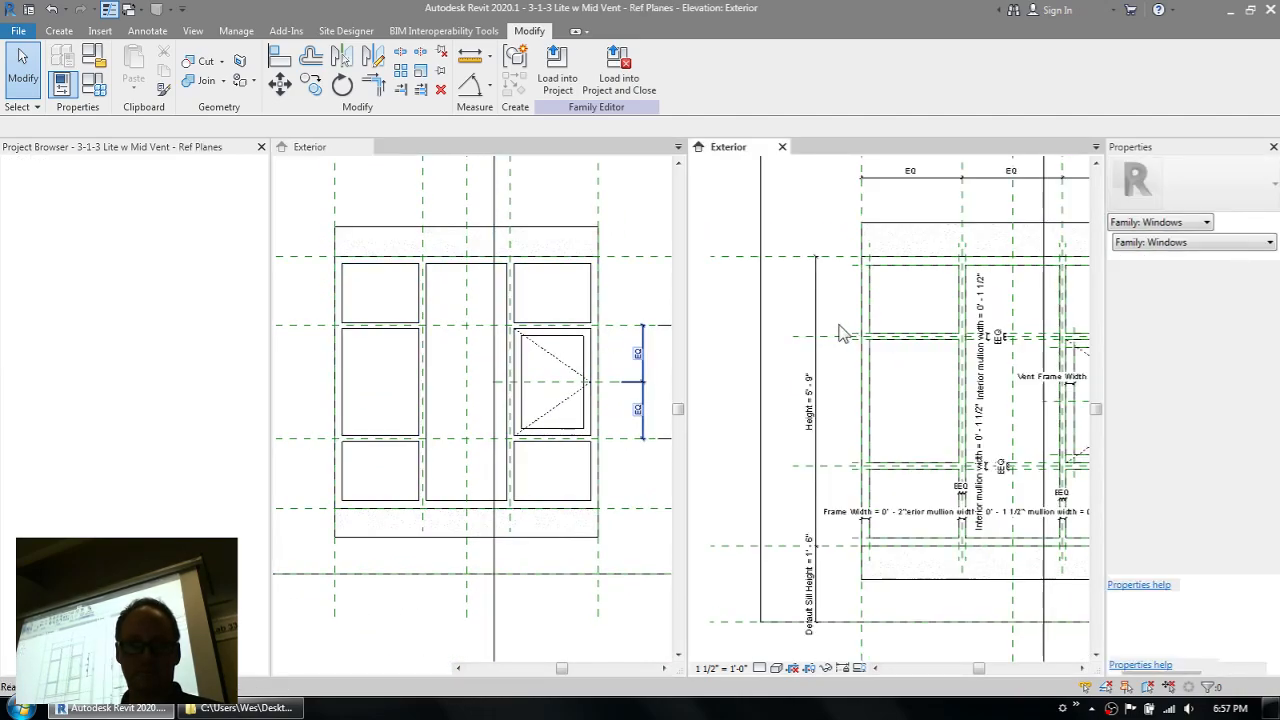
scroll(840, 335, down, 3)
scroll(822, 328, up, 3)
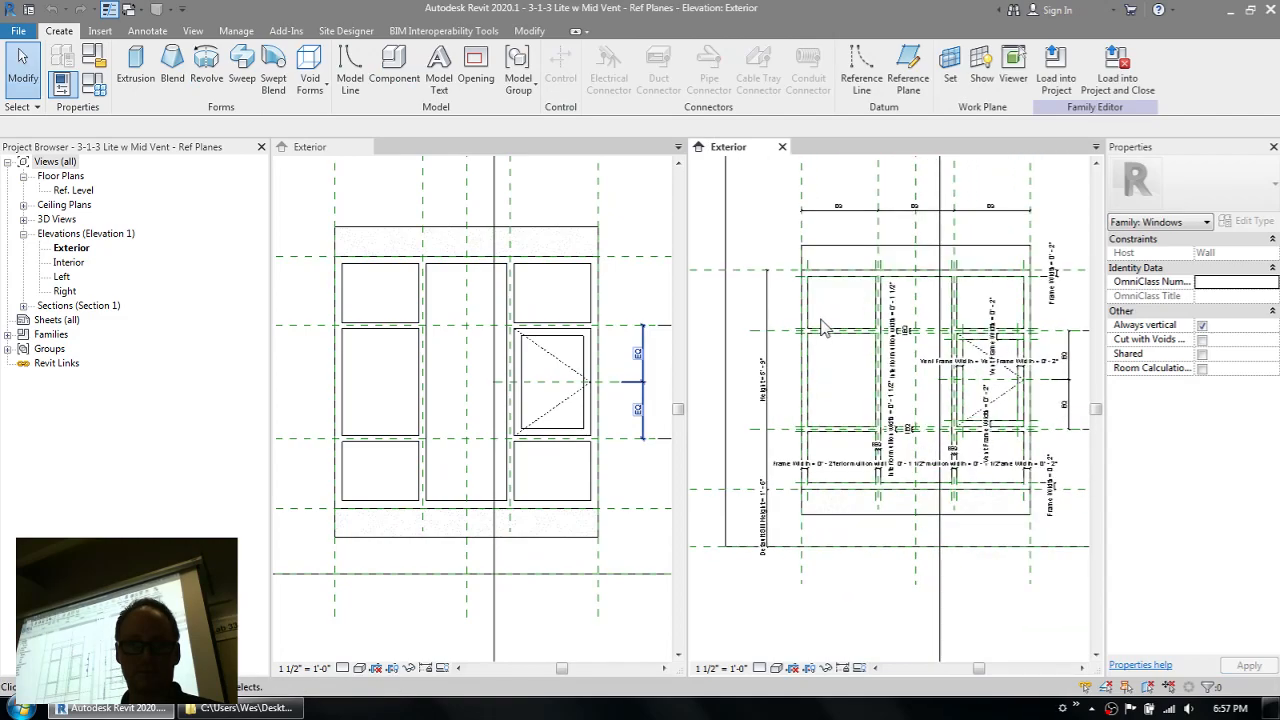
middle_drag(828, 334, 778, 318)
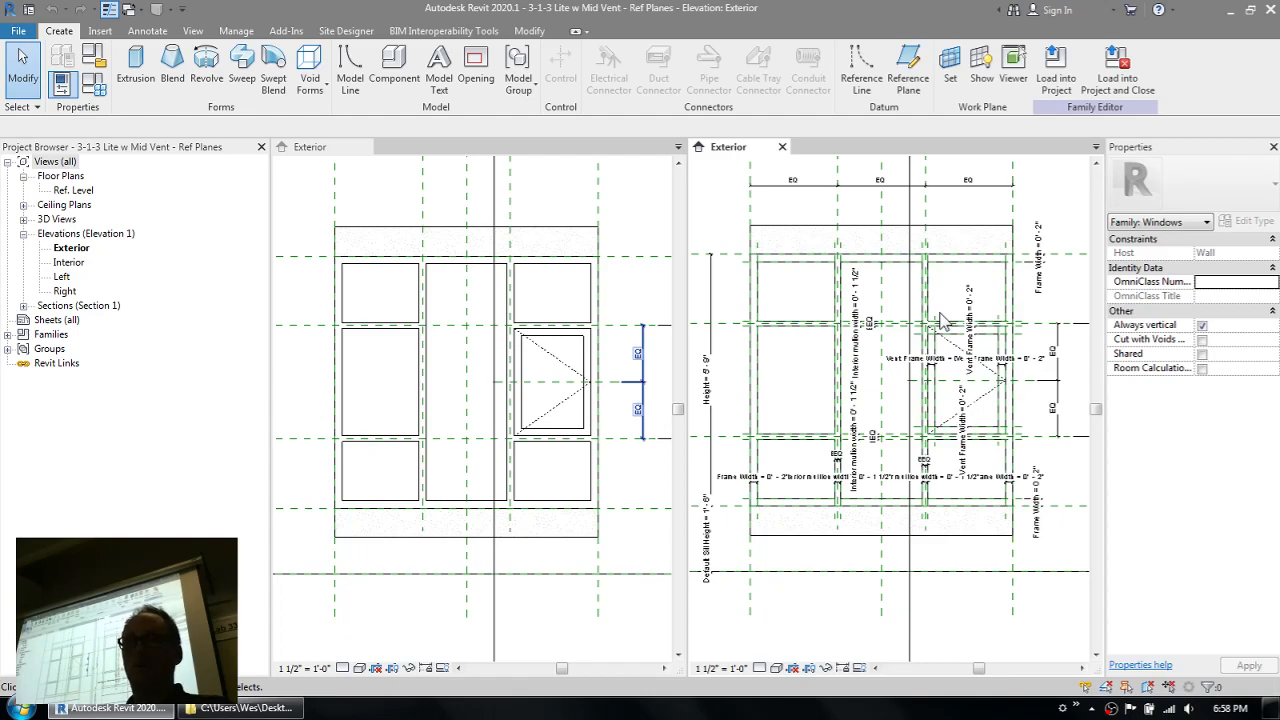
- Temporarily hide the Frame/Mullion, fixed glass, vent frame and vent glass extrusions in the Ref Planes family to examine its reference planes and labelled dimensions
click(810, 262)
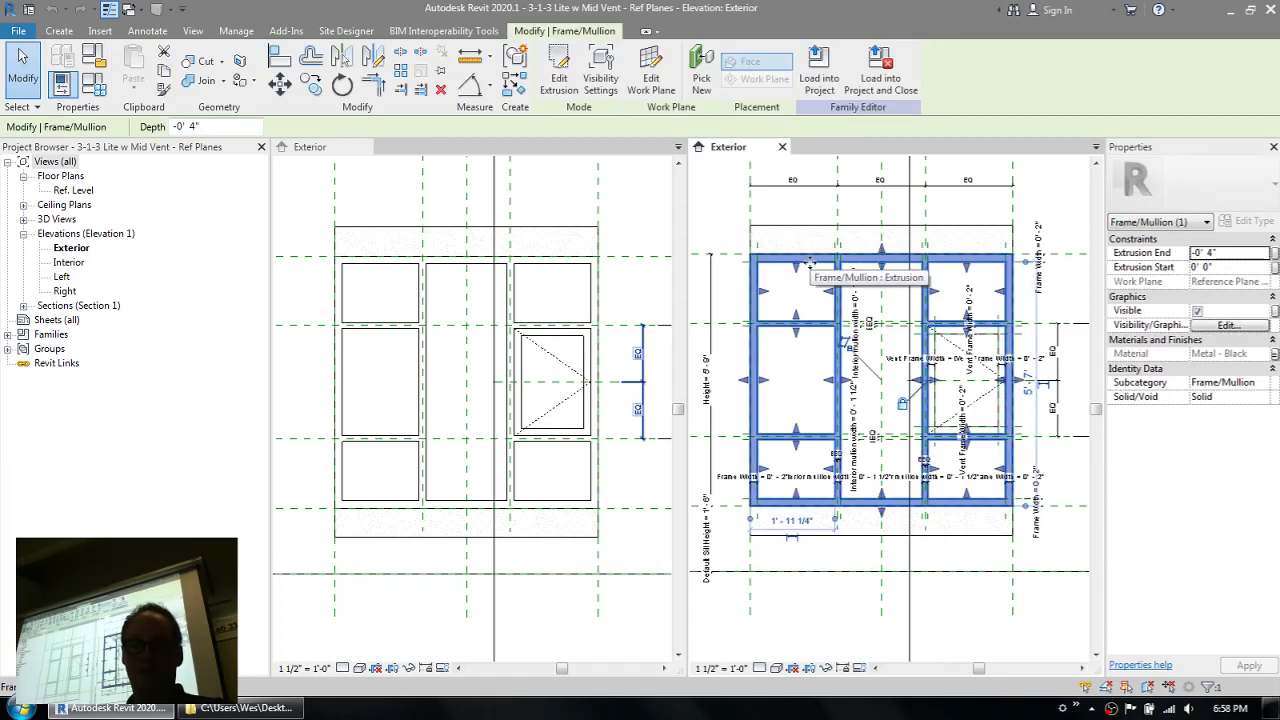
key(h)
key(h)
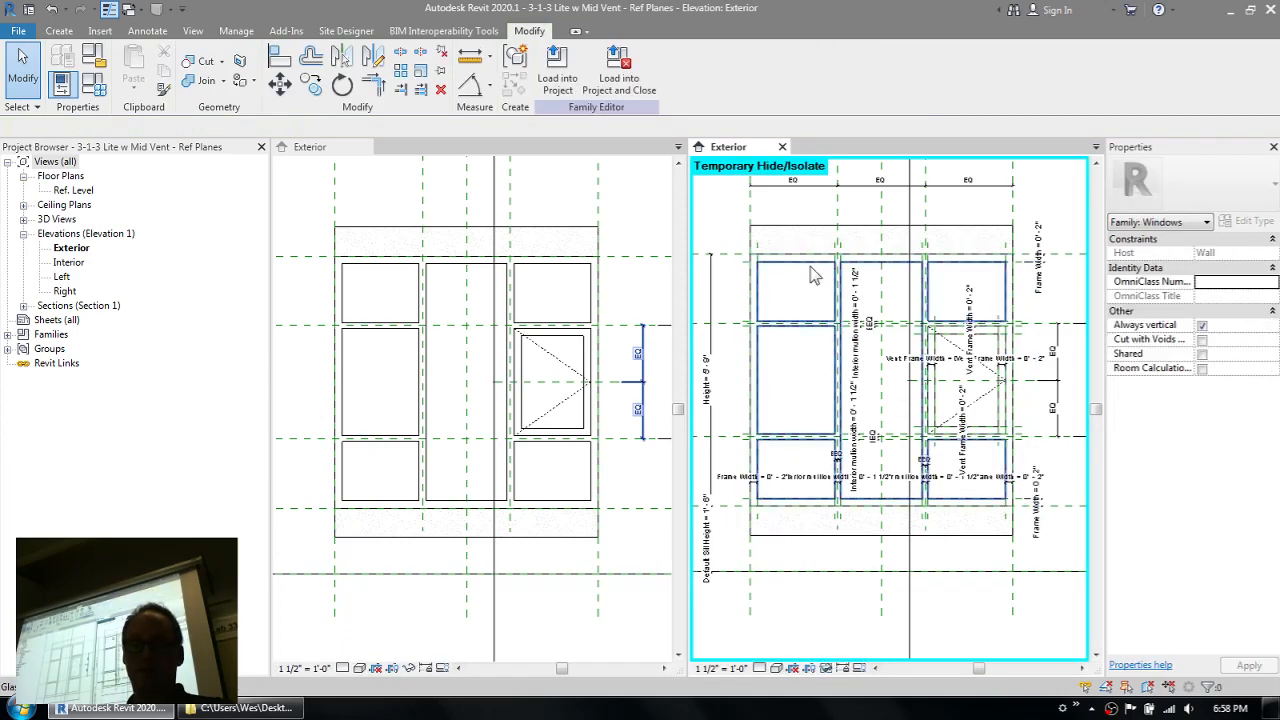
click(810, 266)
key(h)
key(h)
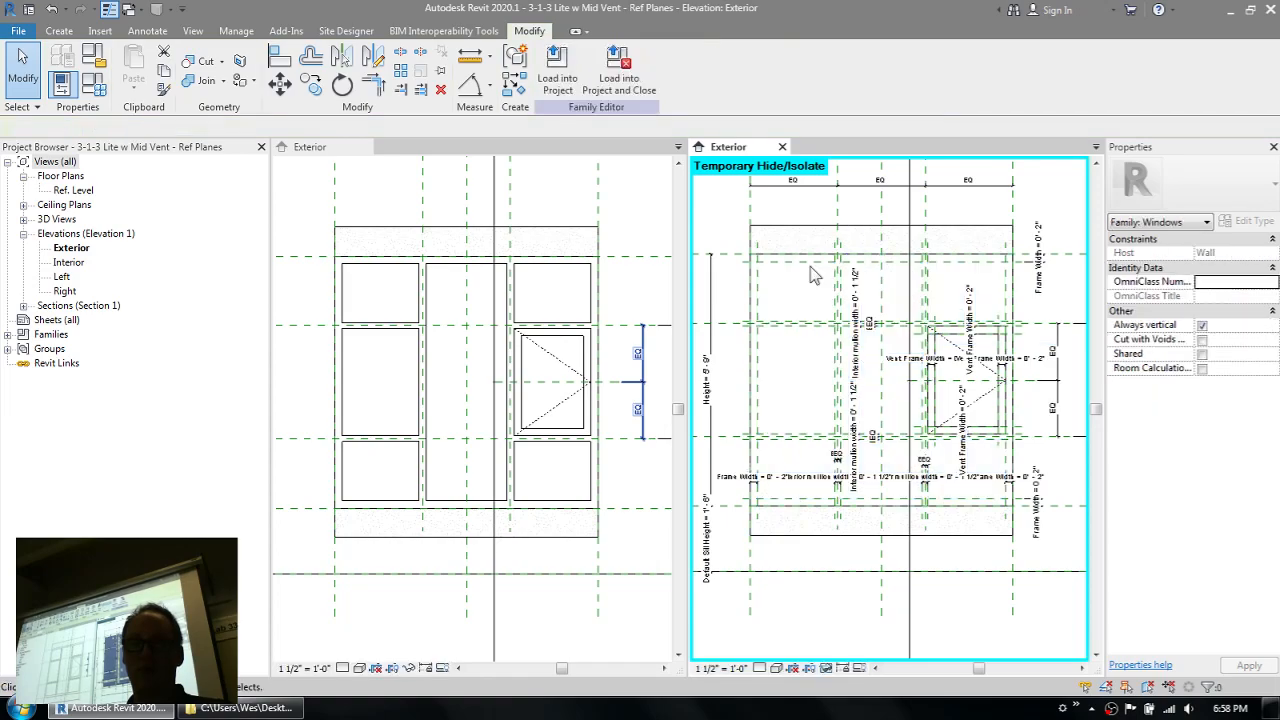
click(953, 328)
key(h)
key(h)
click(955, 334)
key(h)
key(h)
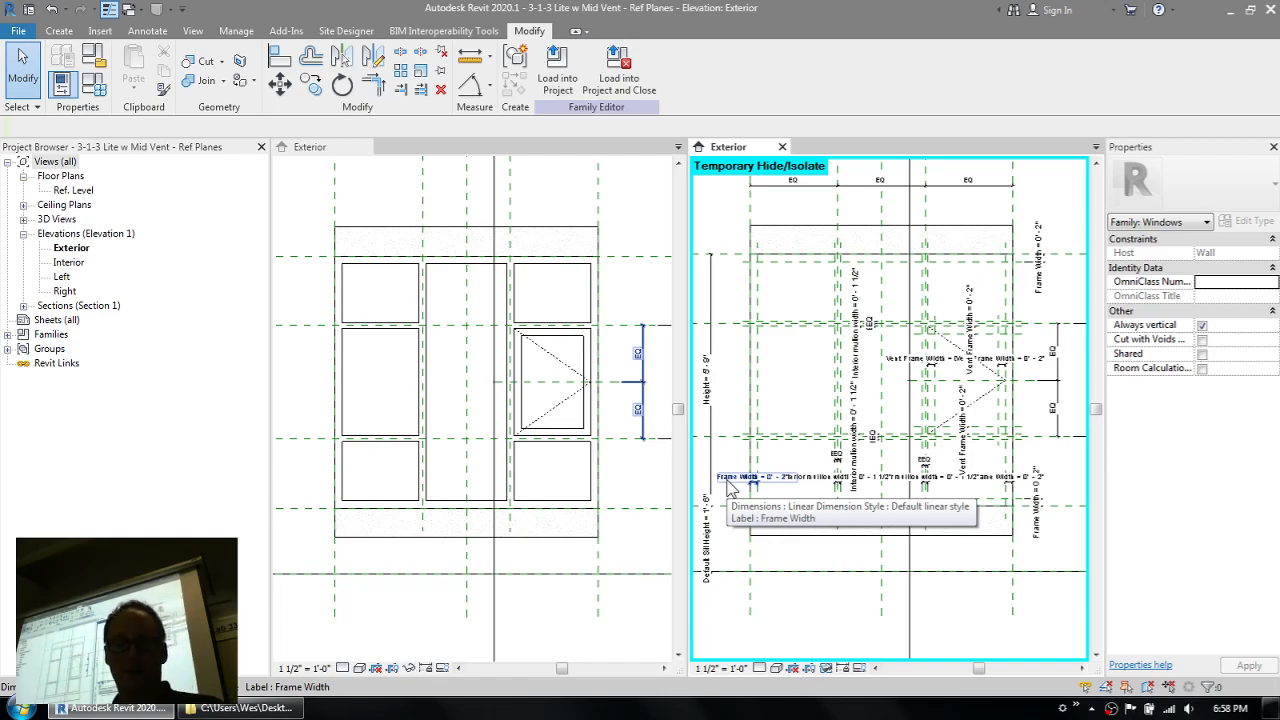
- Reset the temporary hide in the Ref Planes family's Exterior elevation and return the tiled views to tabs
key(h)
key(r)
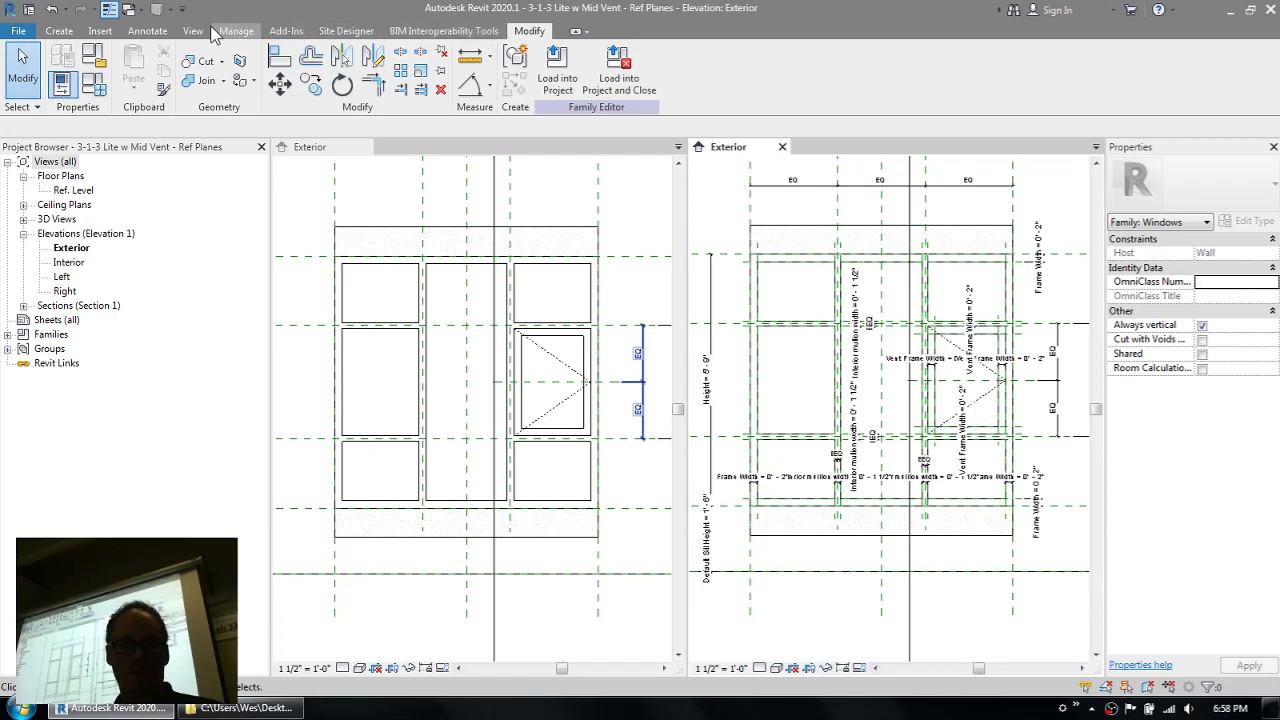
click(195, 31)
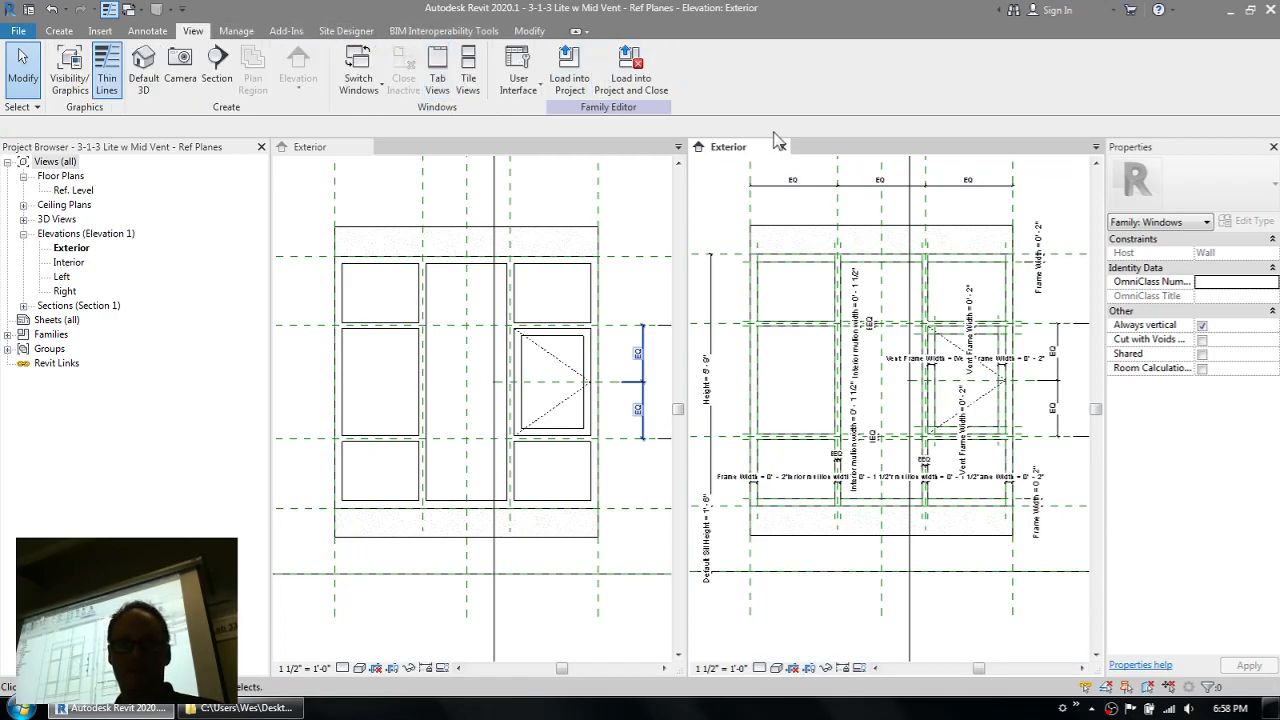
click(437, 77)
- Open the Ref Planes family's Frame/Mullion extrusion sketch, examine how its lines follow the reference planes, finish the sketch and clear the selection
middle_drag(495, 240, 575, 274)
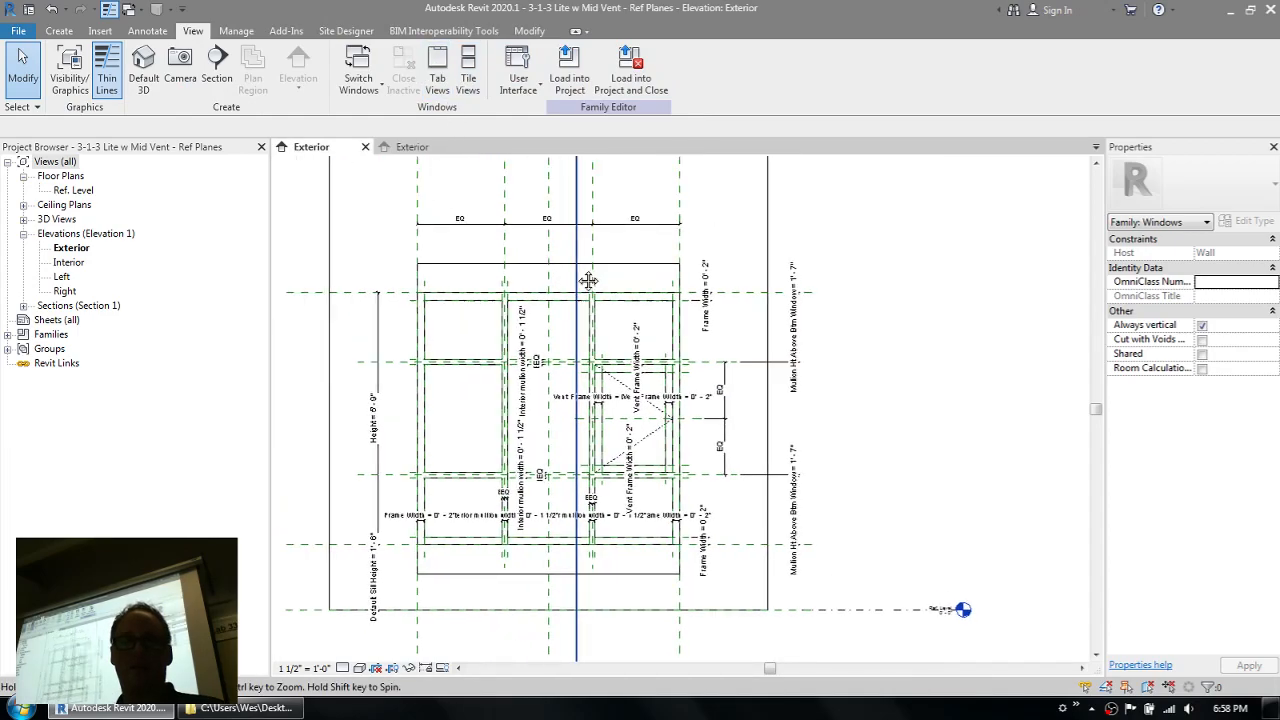
scroll(493, 375, up, 4)
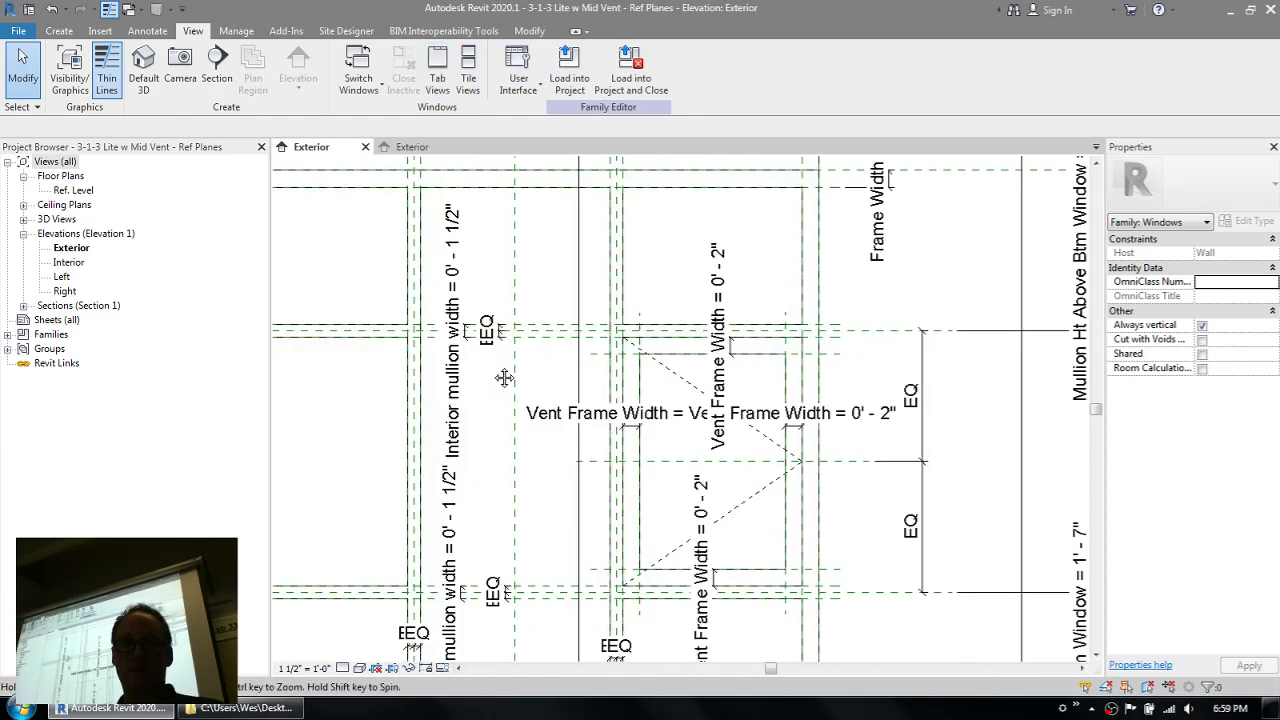
middle_drag(405, 300, 600, 320)
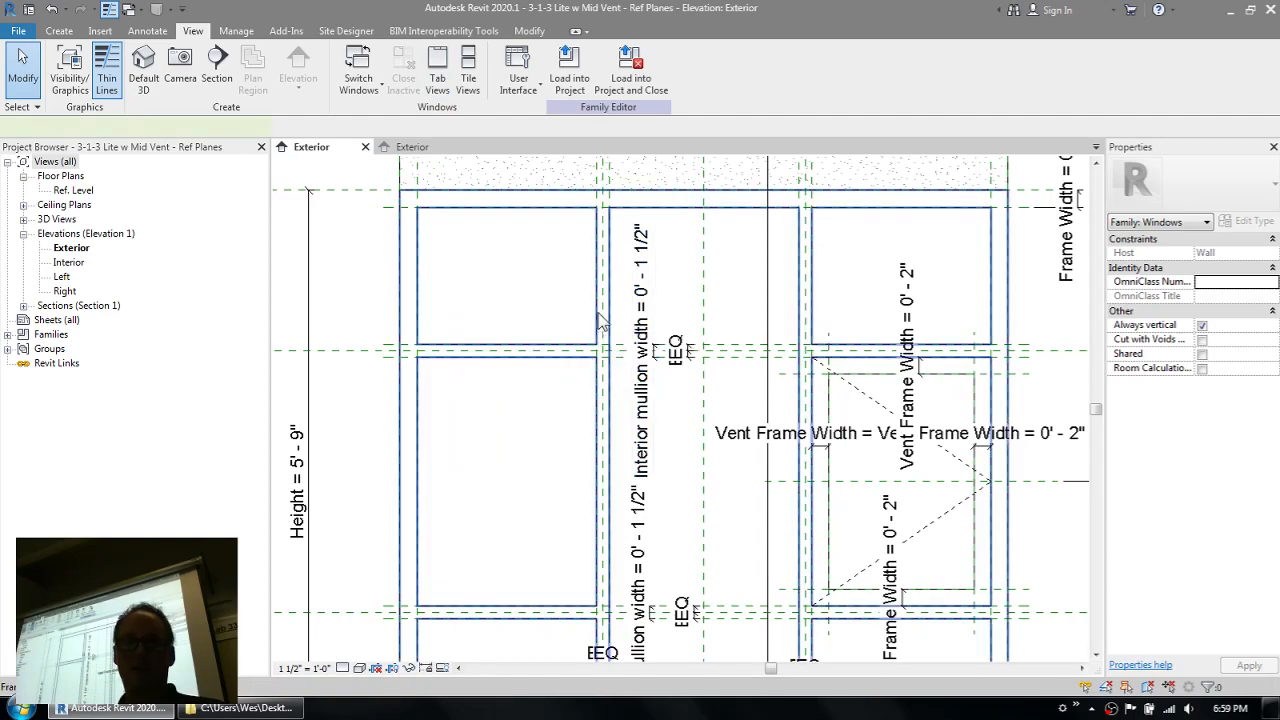
click(600, 320)
click(557, 72)
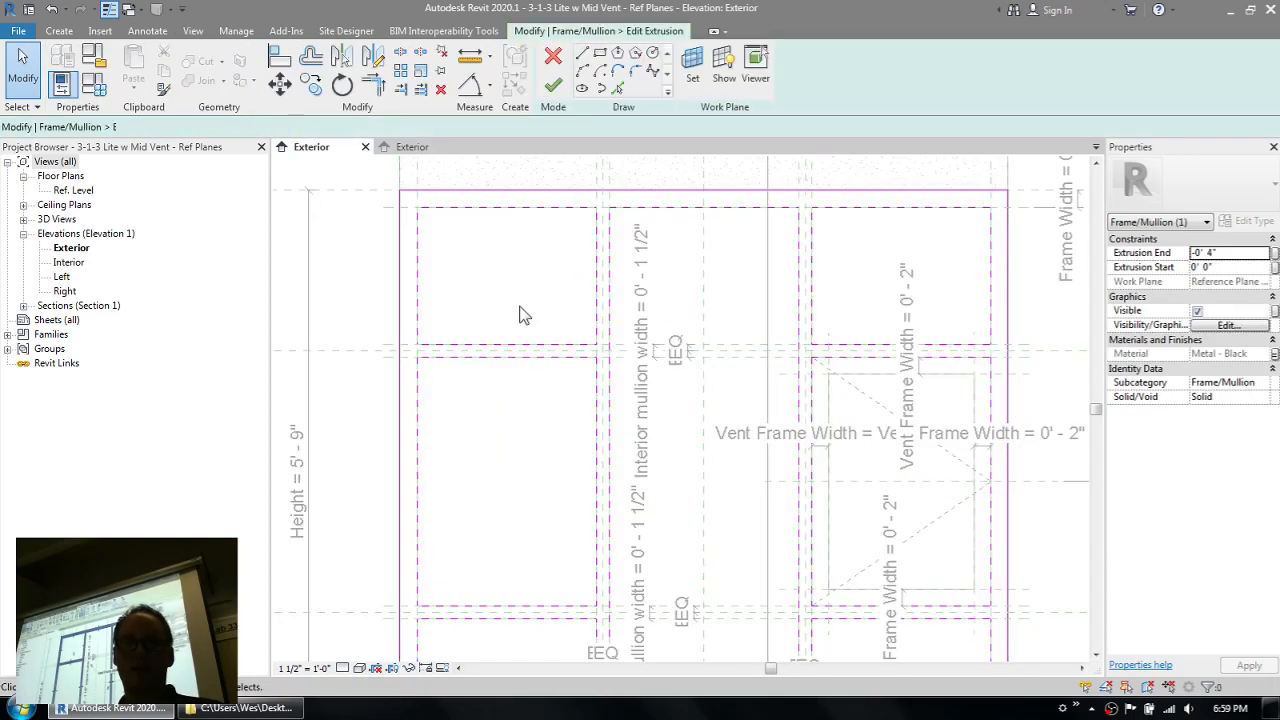
scroll(519, 315, down, 2)
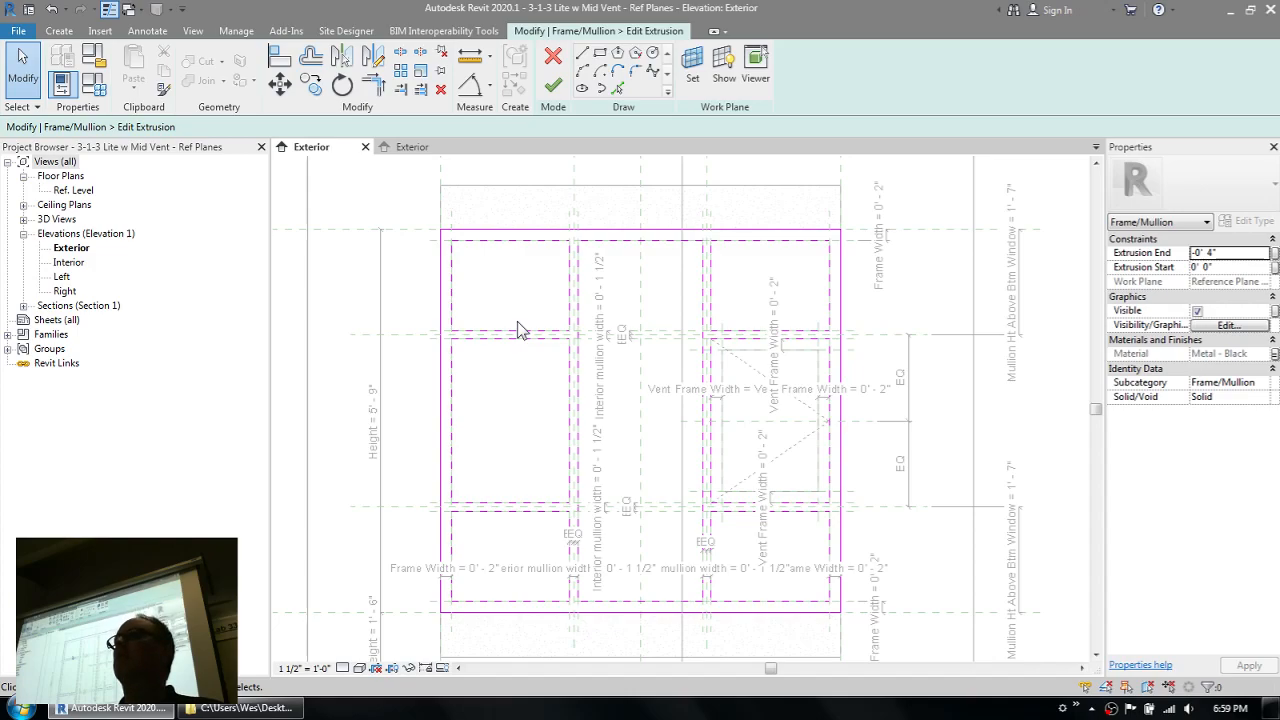
scroll(519, 331, up, 3)
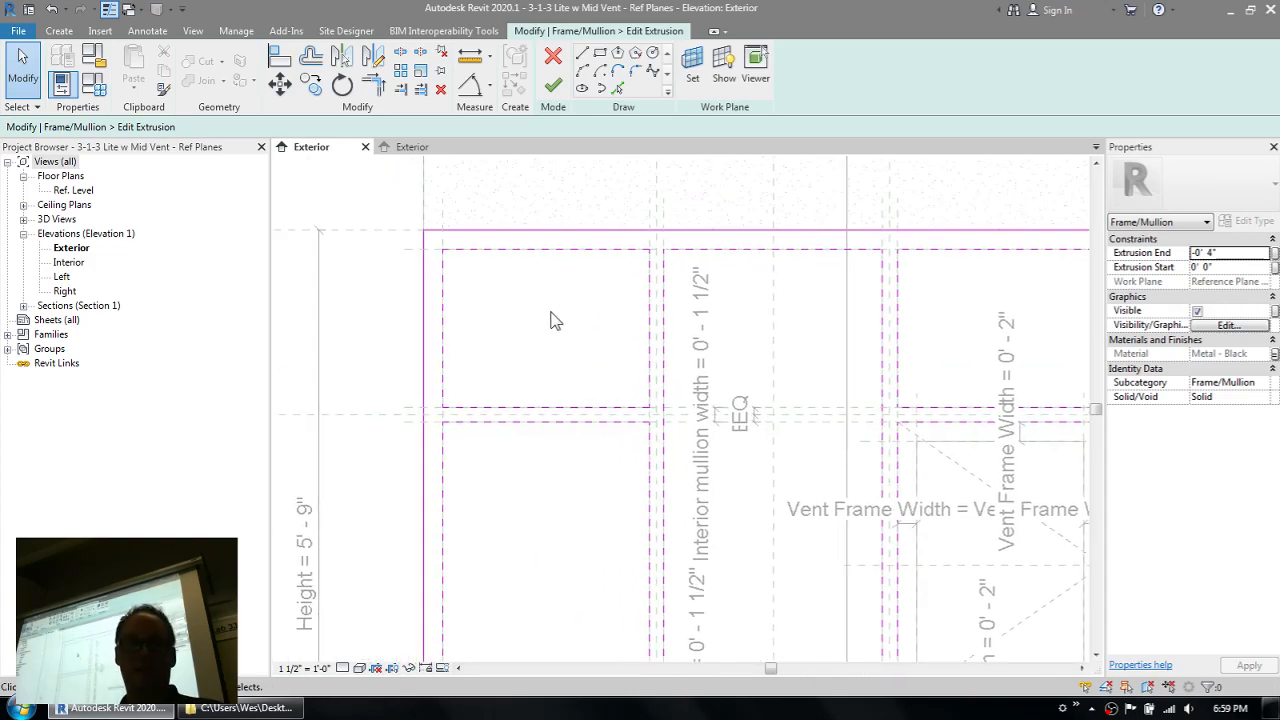
scroll(557, 250, up, 4)
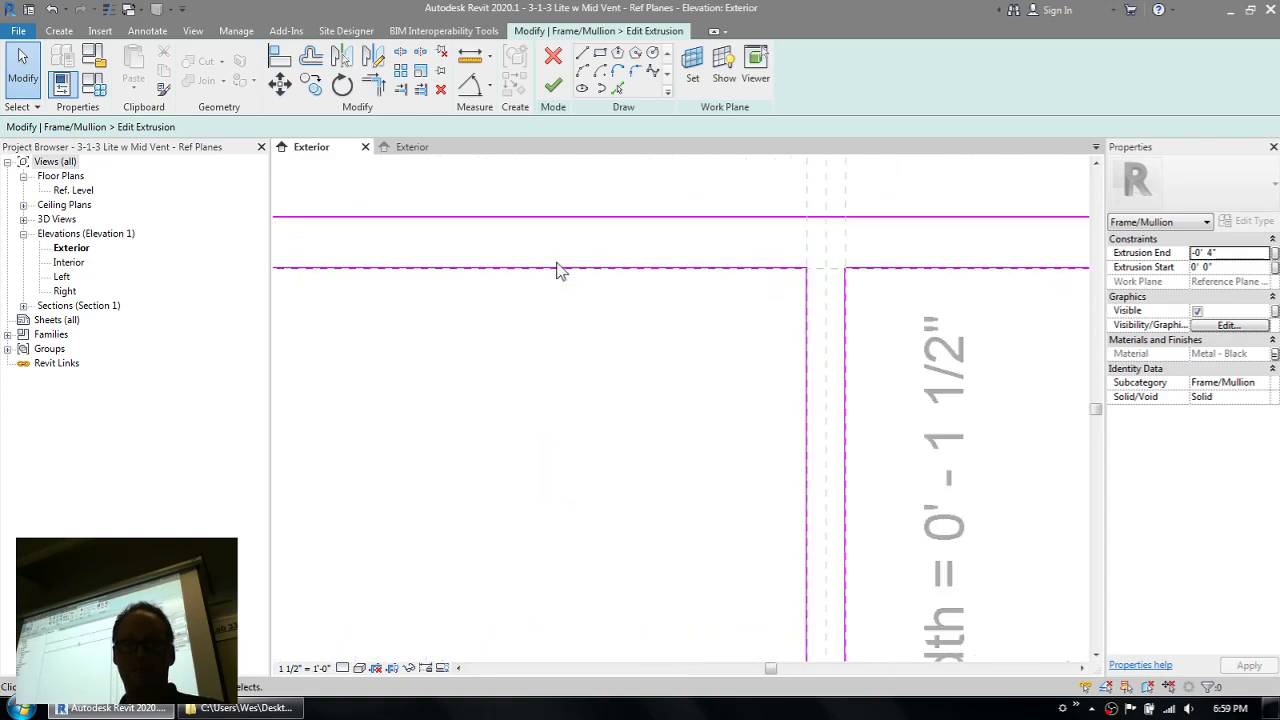
middle_drag(625, 259, 628, 250)
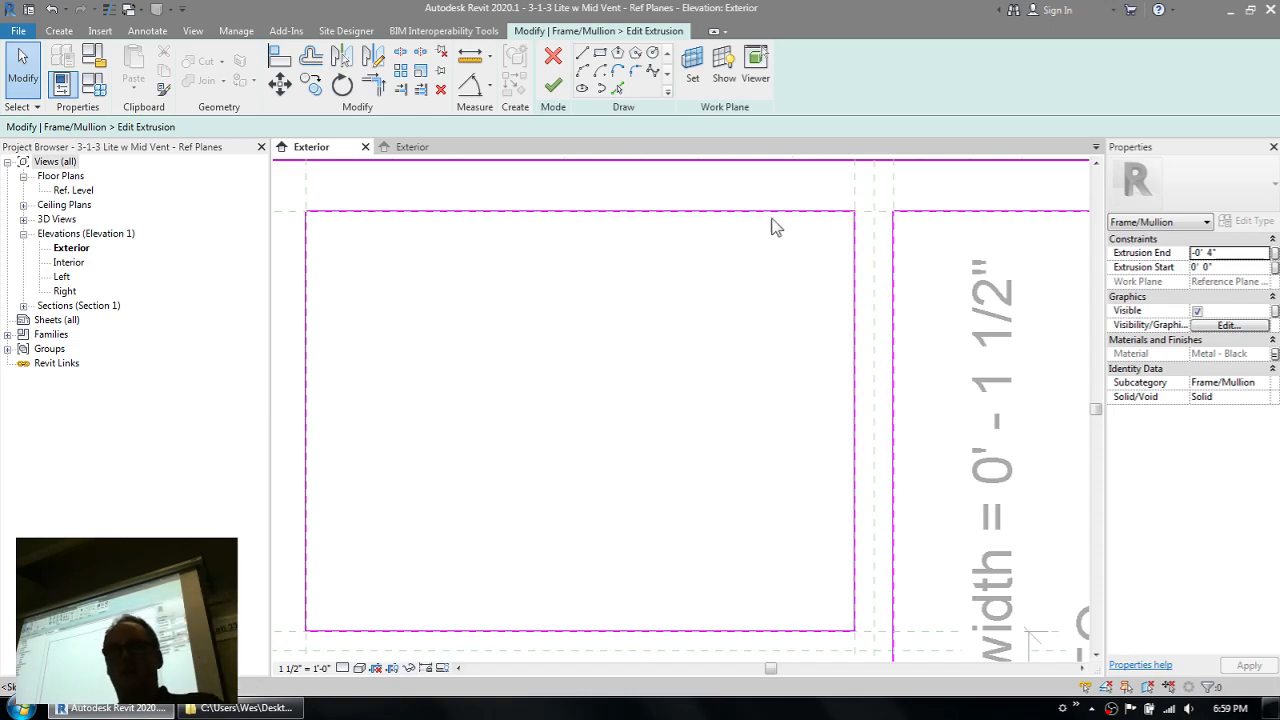
click(555, 84)
scroll(550, 245, down, 6)
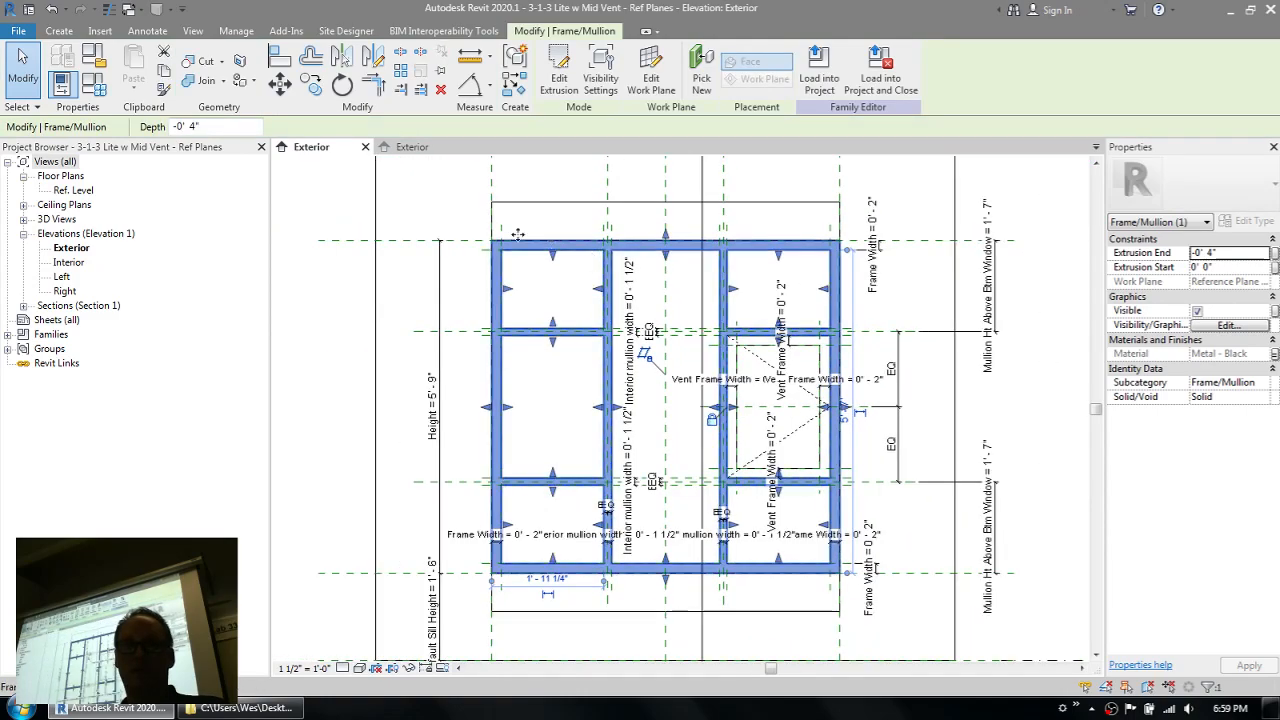
click(457, 189)
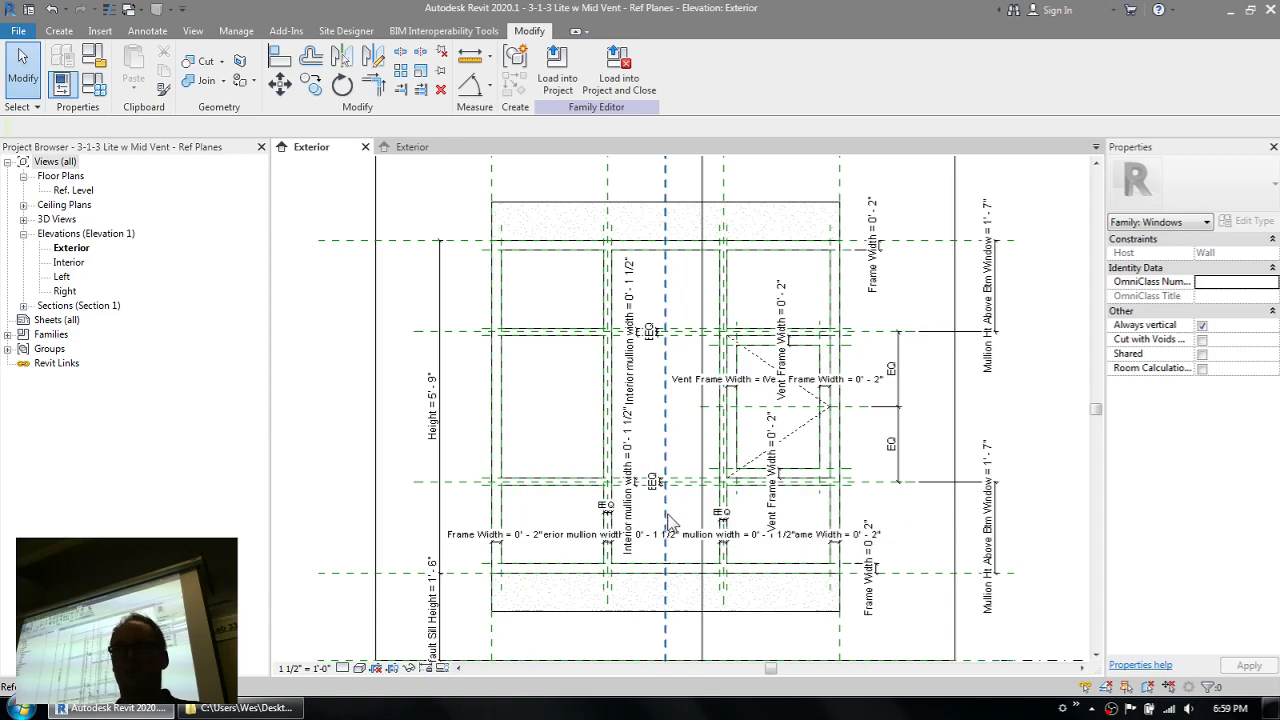
- Reopen the Frame/Mullion extrusion's sketch, examine the pane outlines around the interior mullions, finish the sketch and deselect the extrusion
scroll(590, 610, up, 3)
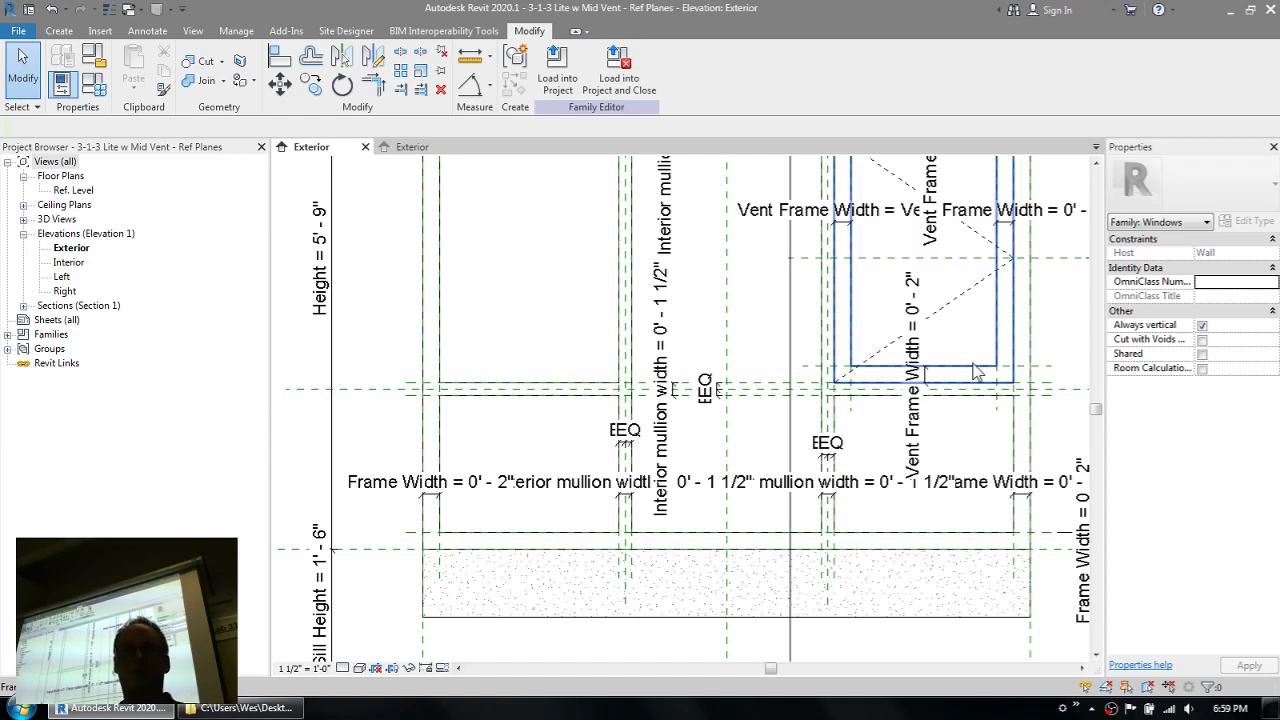
click(442, 407)
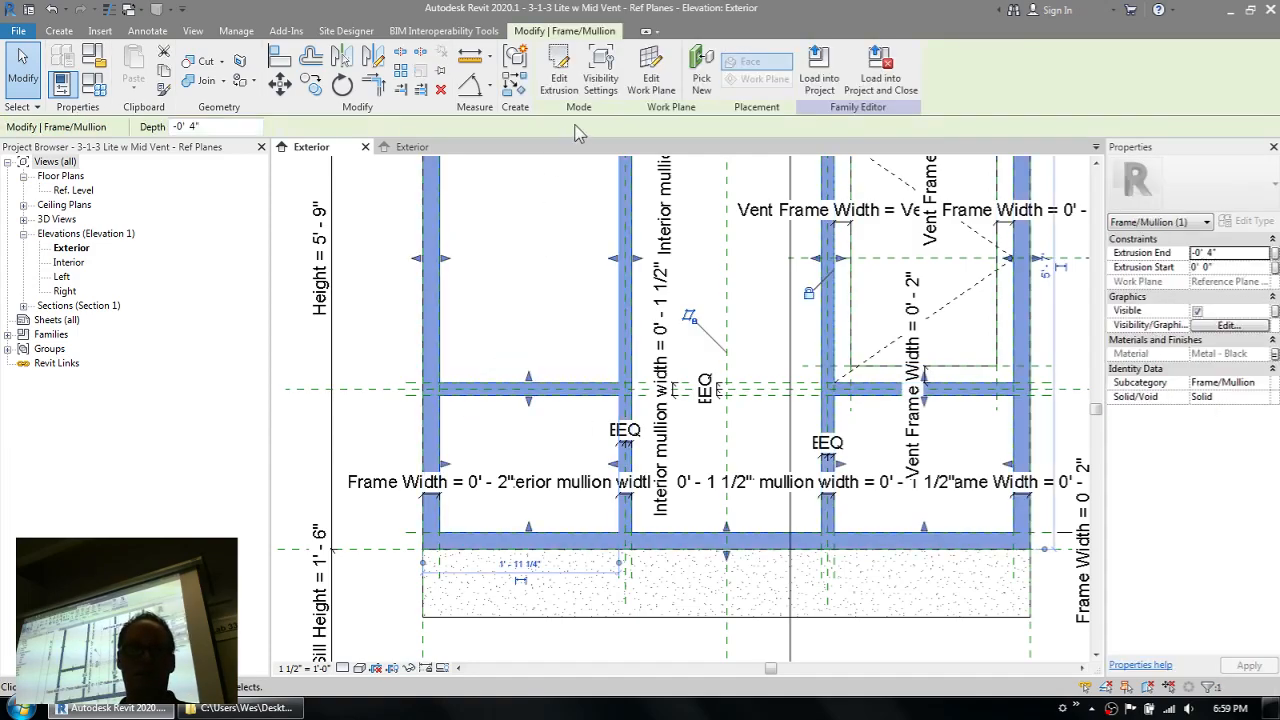
click(559, 68)
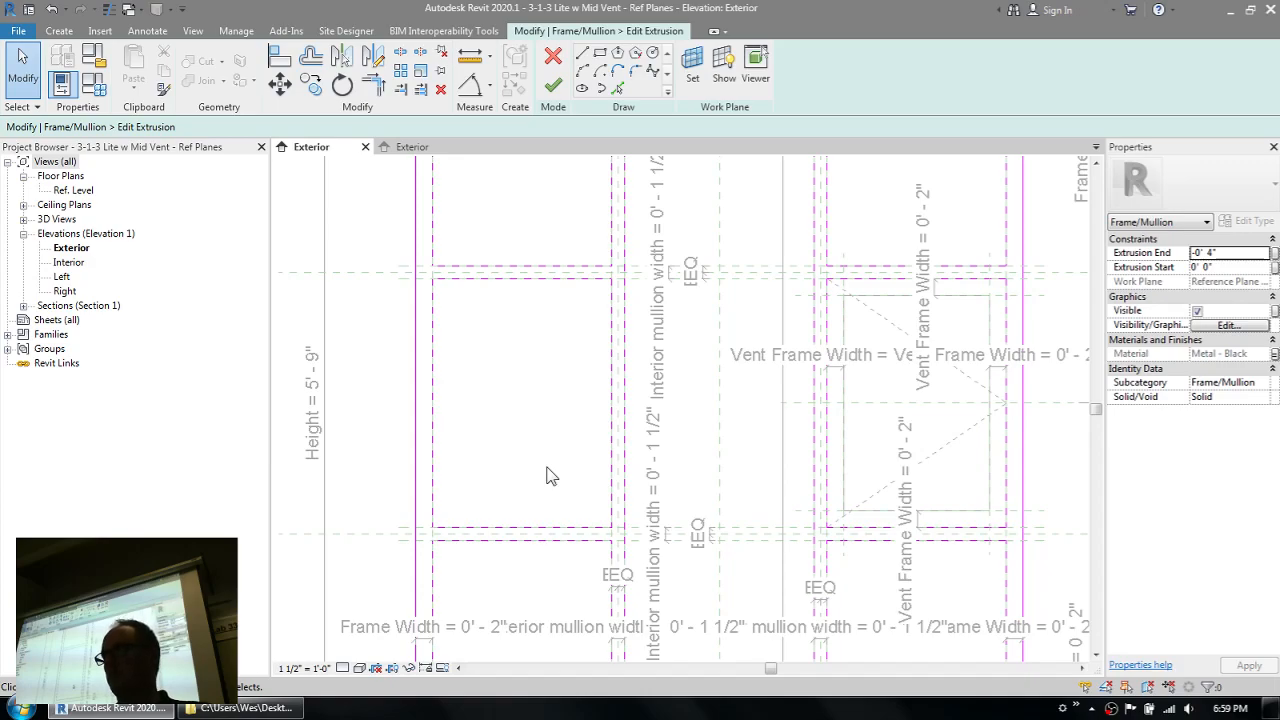
click(553, 85)
middle_drag(491, 360, 506, 417)
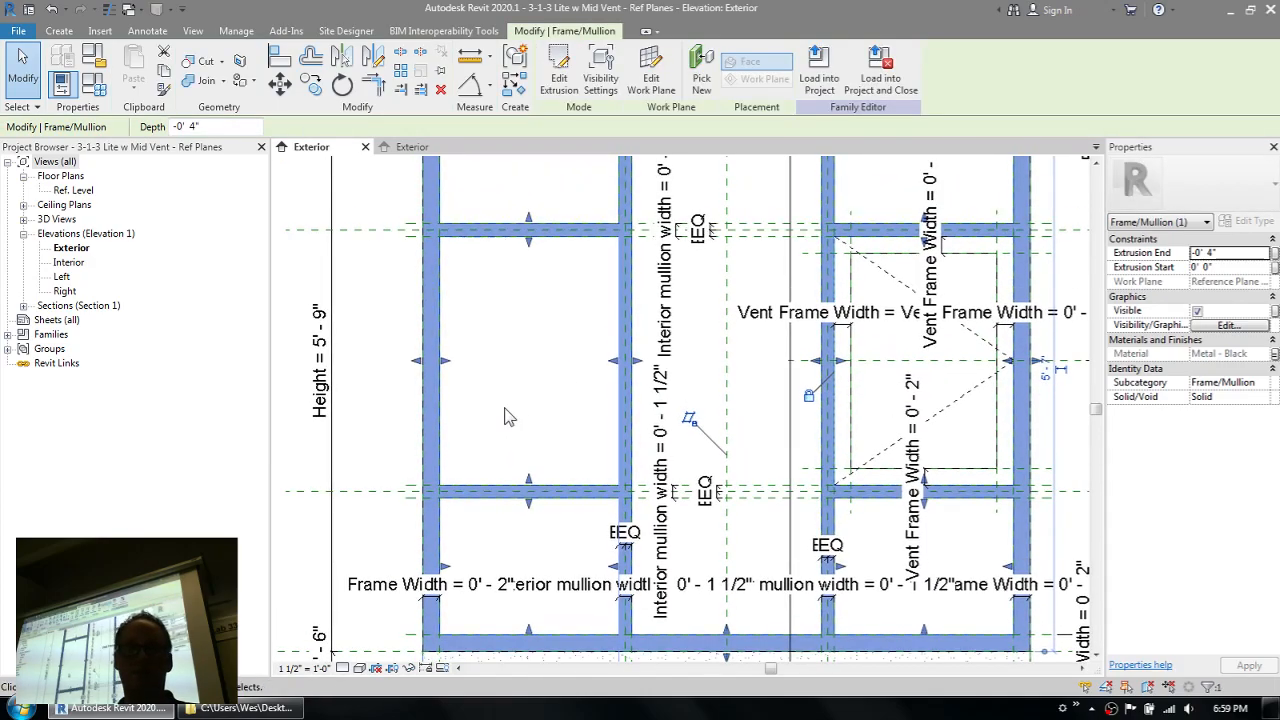
scroll(505, 415, down, 3)
click(368, 298)
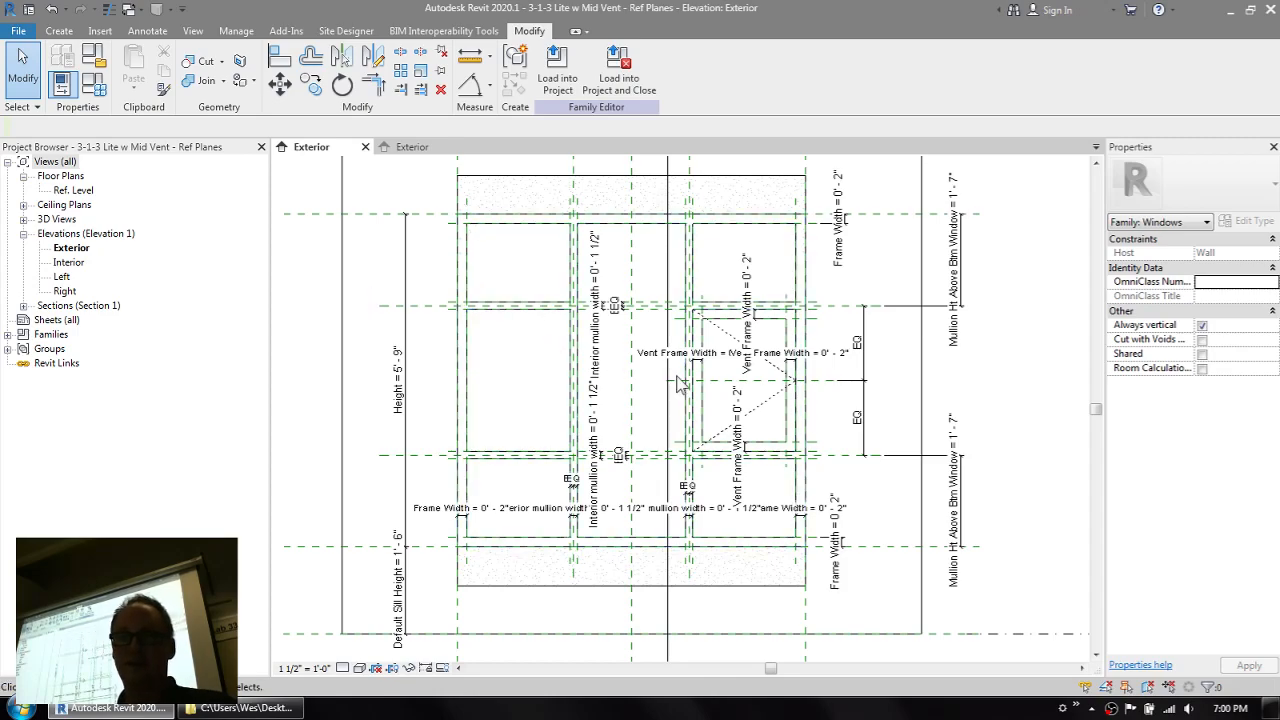
- Close the Ref Planes family without saving its changes and return to the 3-1-3 Lite w Mid Vent family
scroll(684, 390, up, 2)
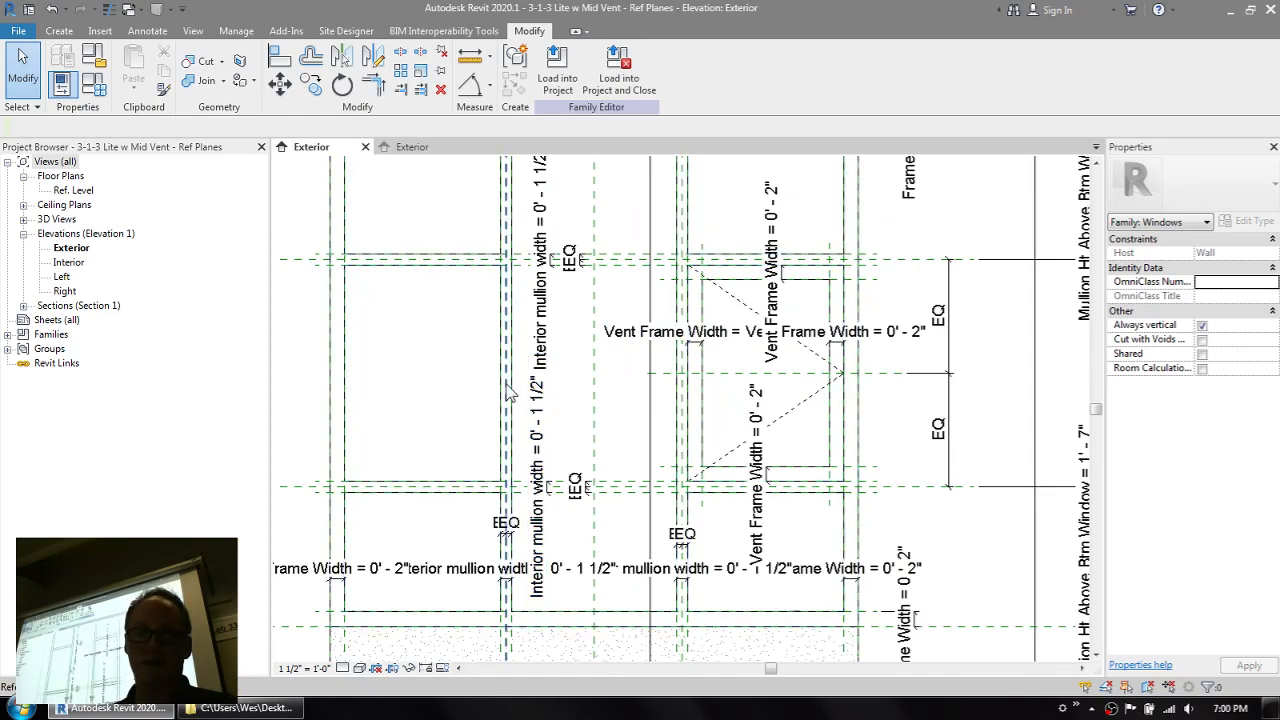
scroll(520, 394, down, 1)
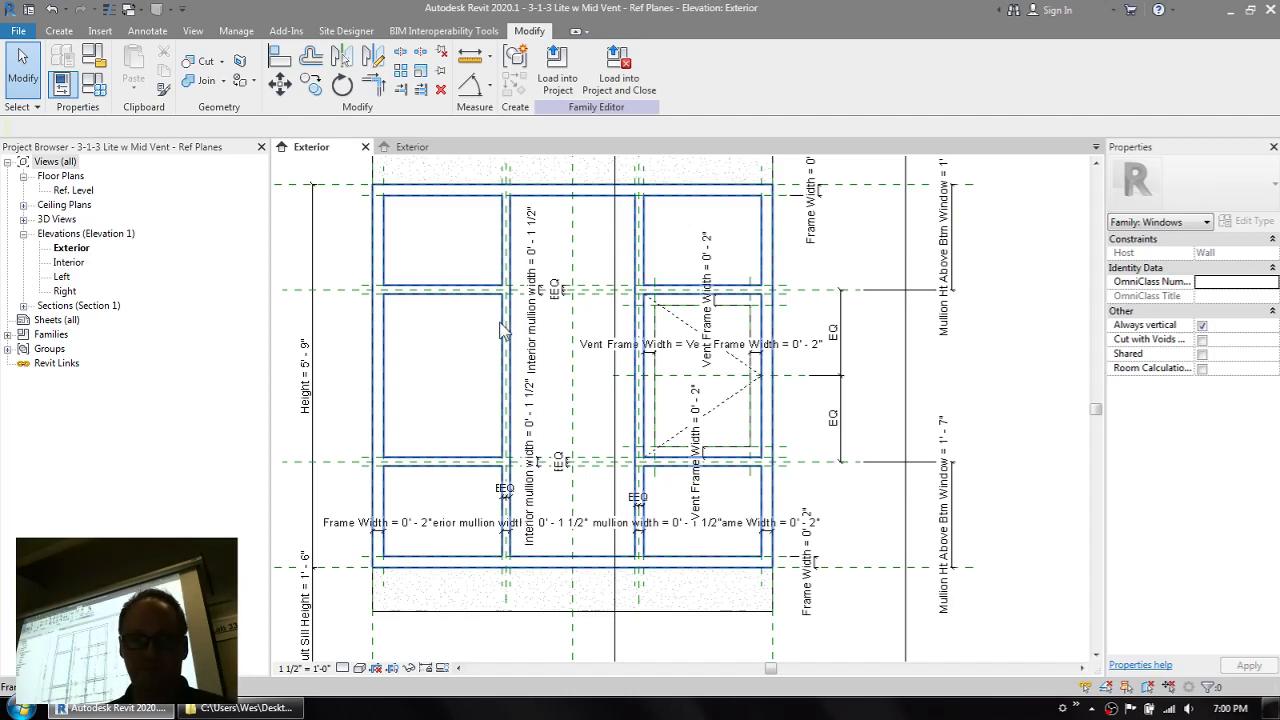
click(384, 248)
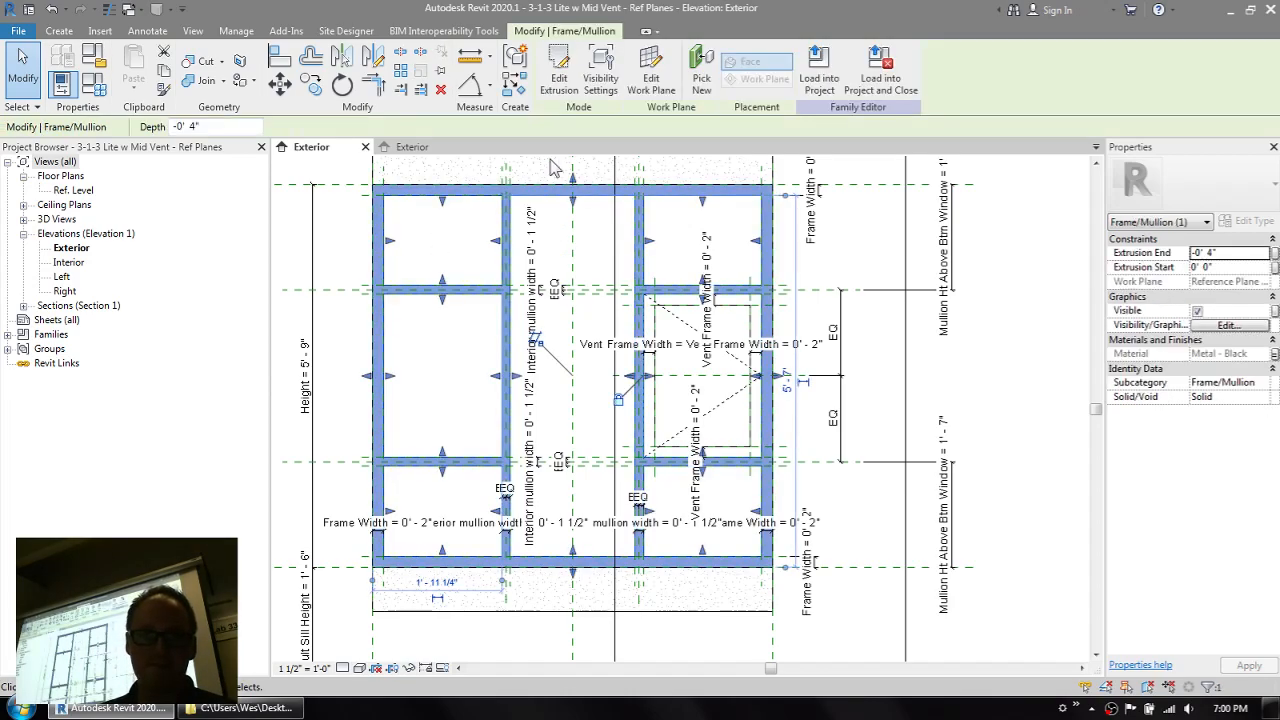
click(365, 147)
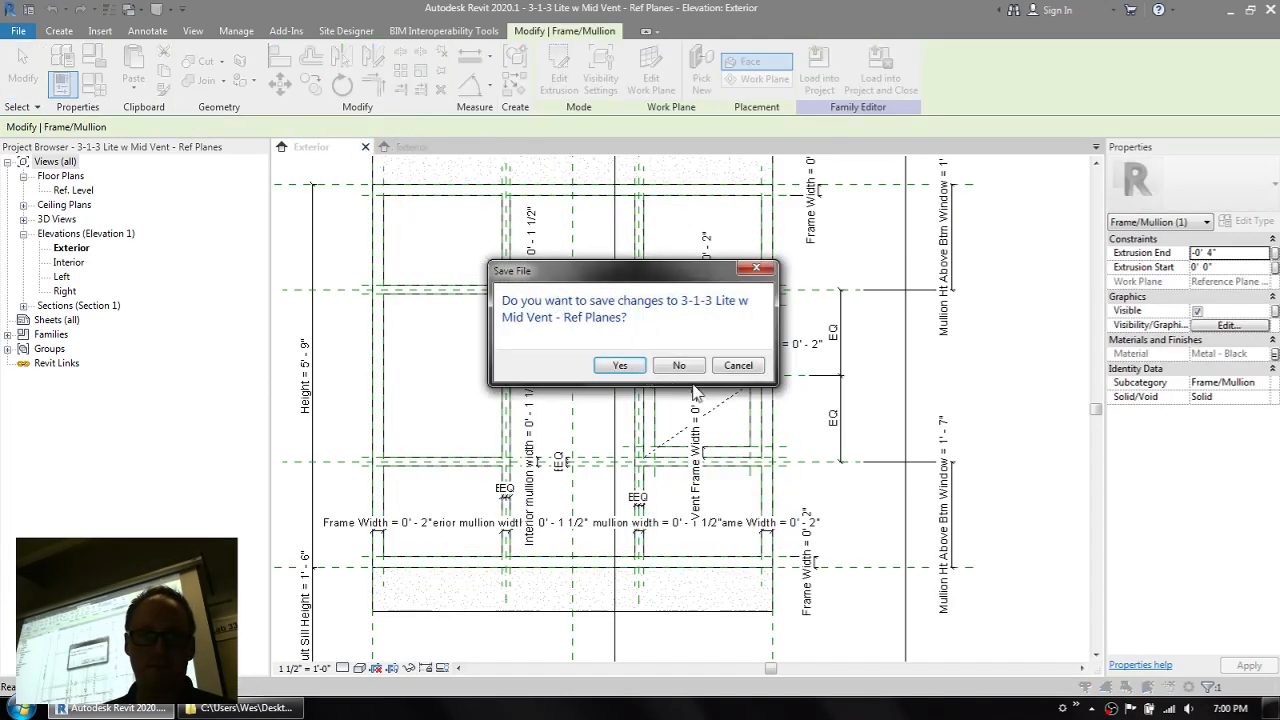
click(677, 366)
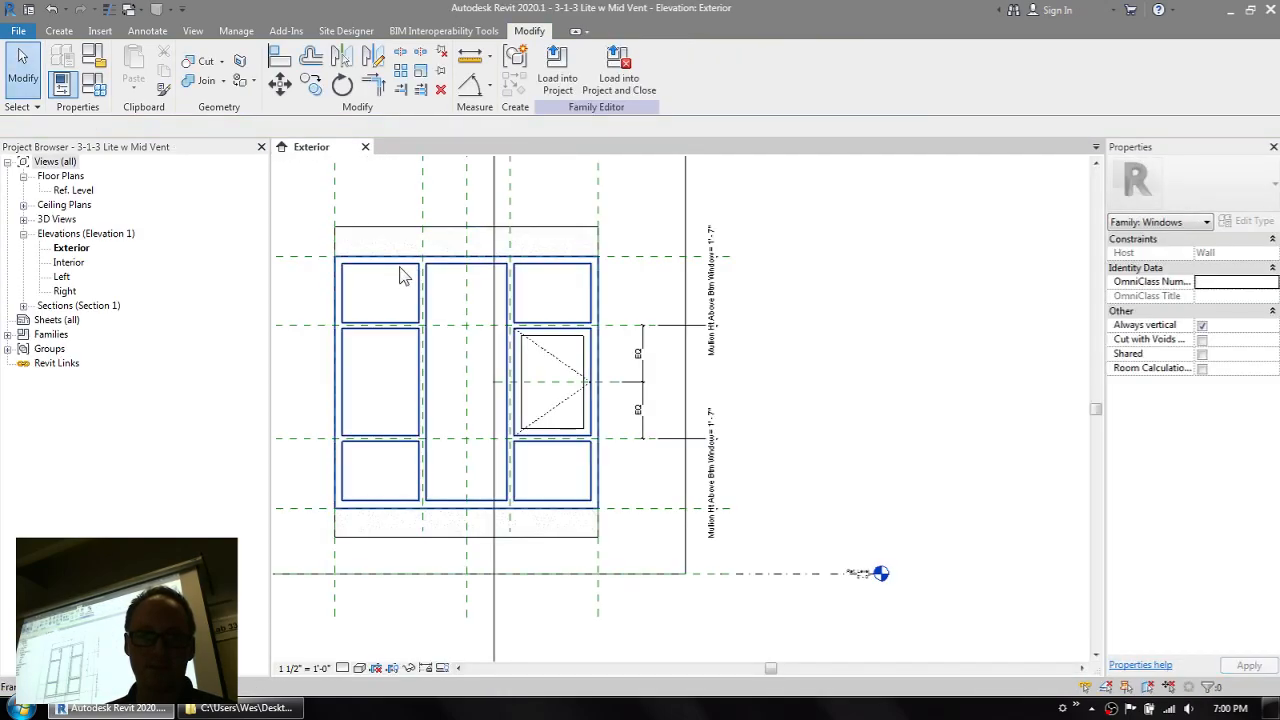
- Open the Frame/Mullion extrusion's sketch in the 3-1-3 Lite w Mid Vent family and examine the constraints on its top outer line
click(400, 275)
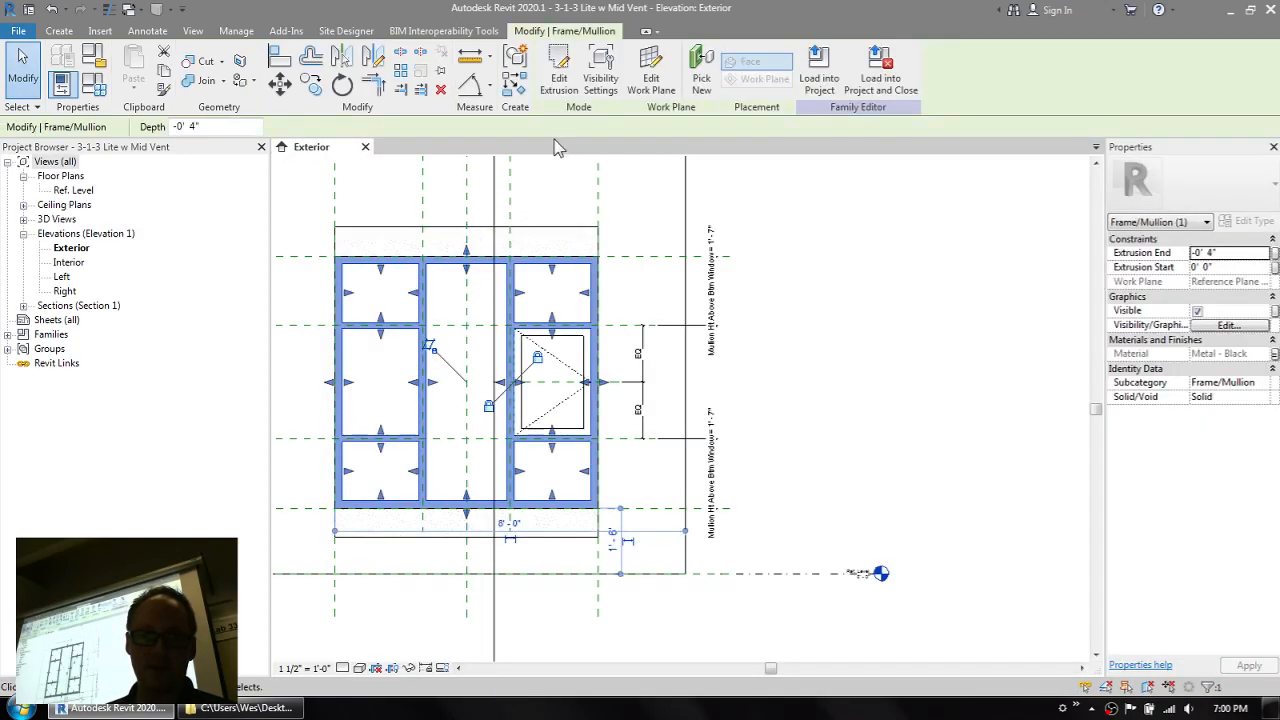
click(559, 70)
scroll(380, 208, up, 3)
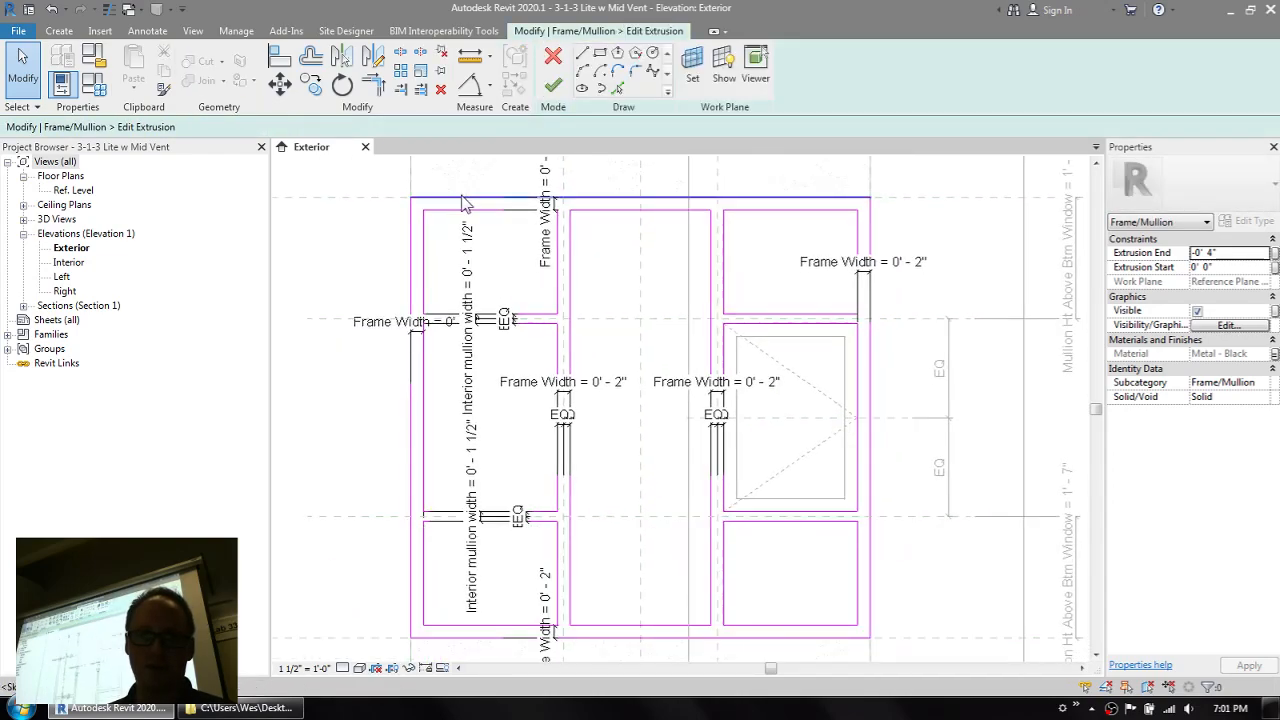
click(462, 198)
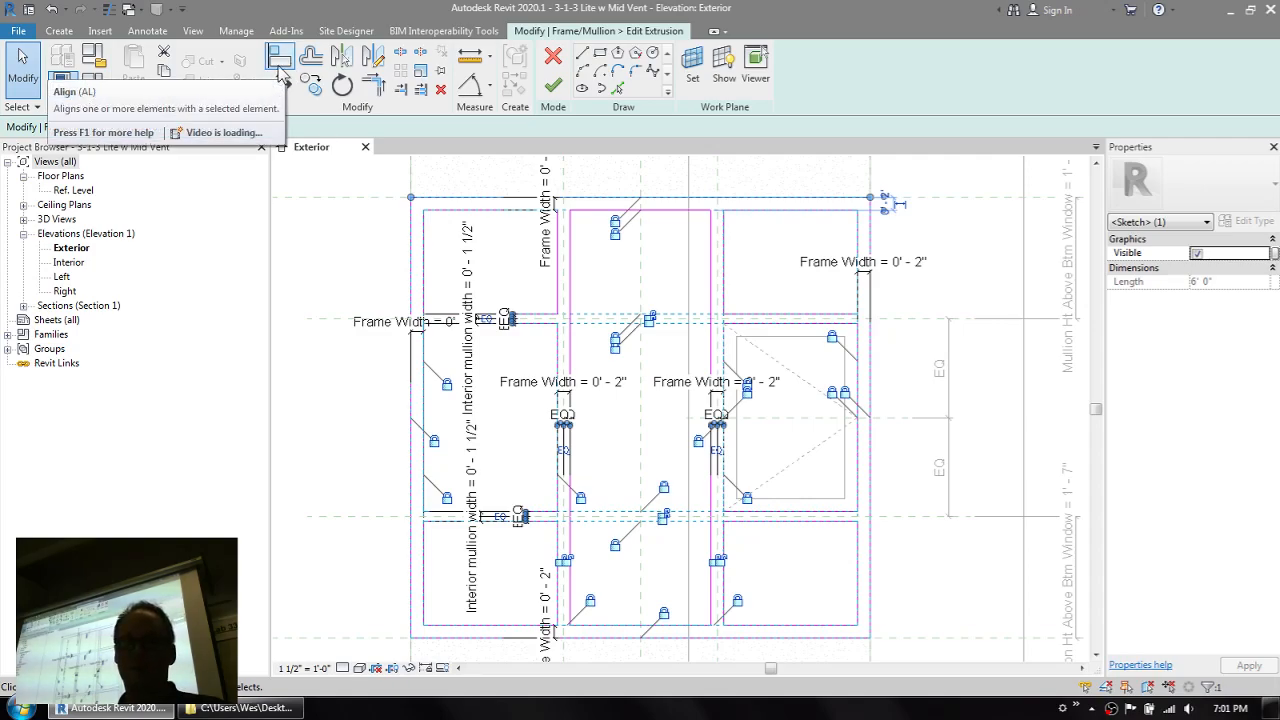
click(617, 88)
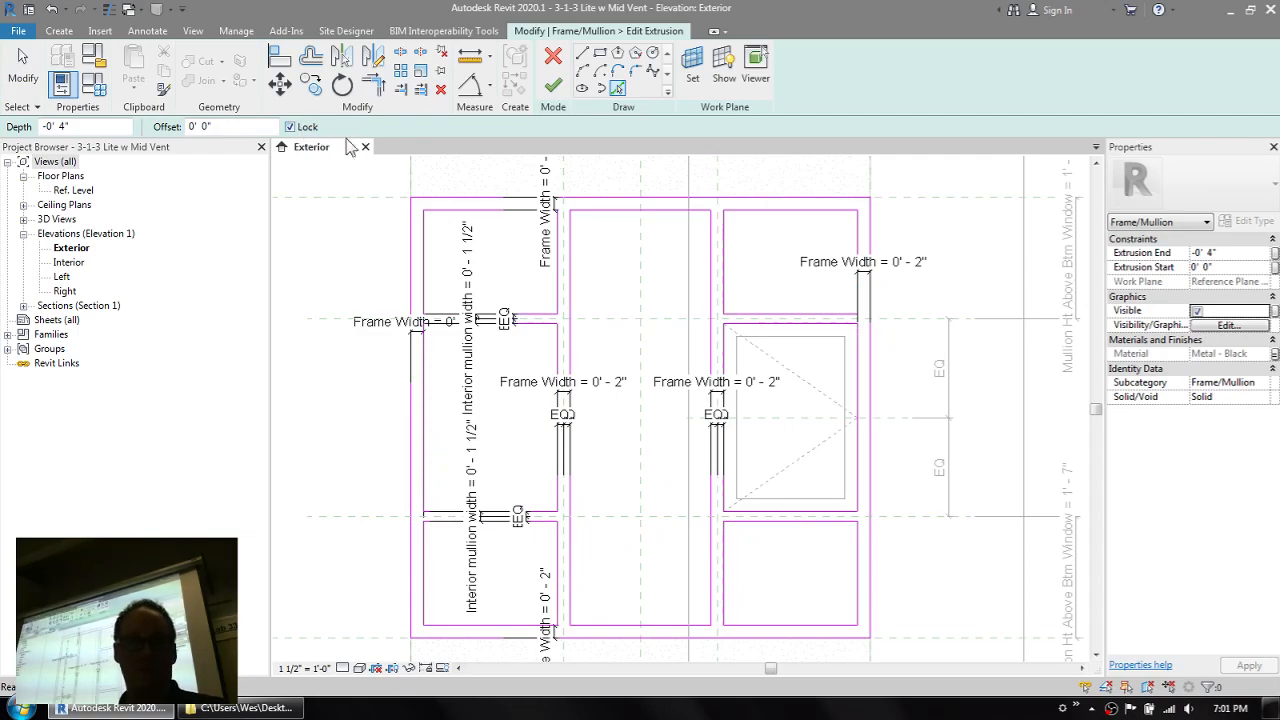
key(Escape)
- Delete the top outer frame line and recreate it with Pick Lines along the head reference plane, with Lock enabled
click(634, 198)
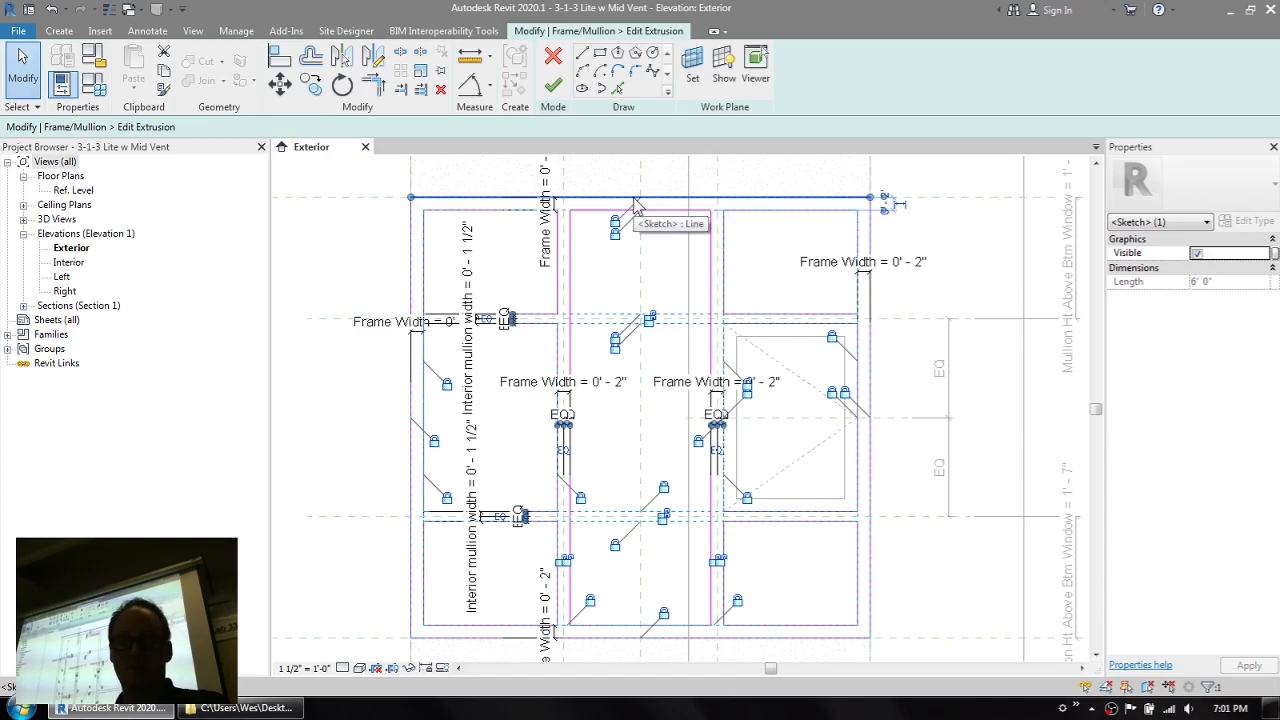
key(Delete)
click(617, 88)
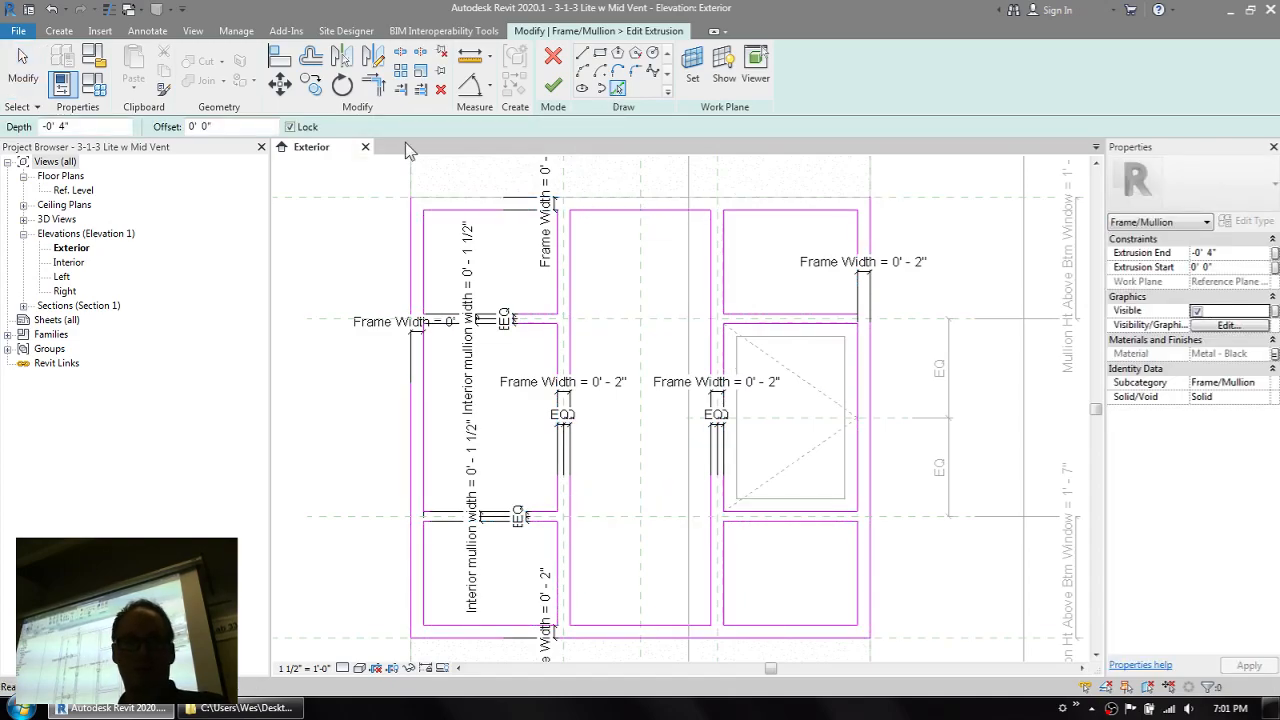
click(615, 200)
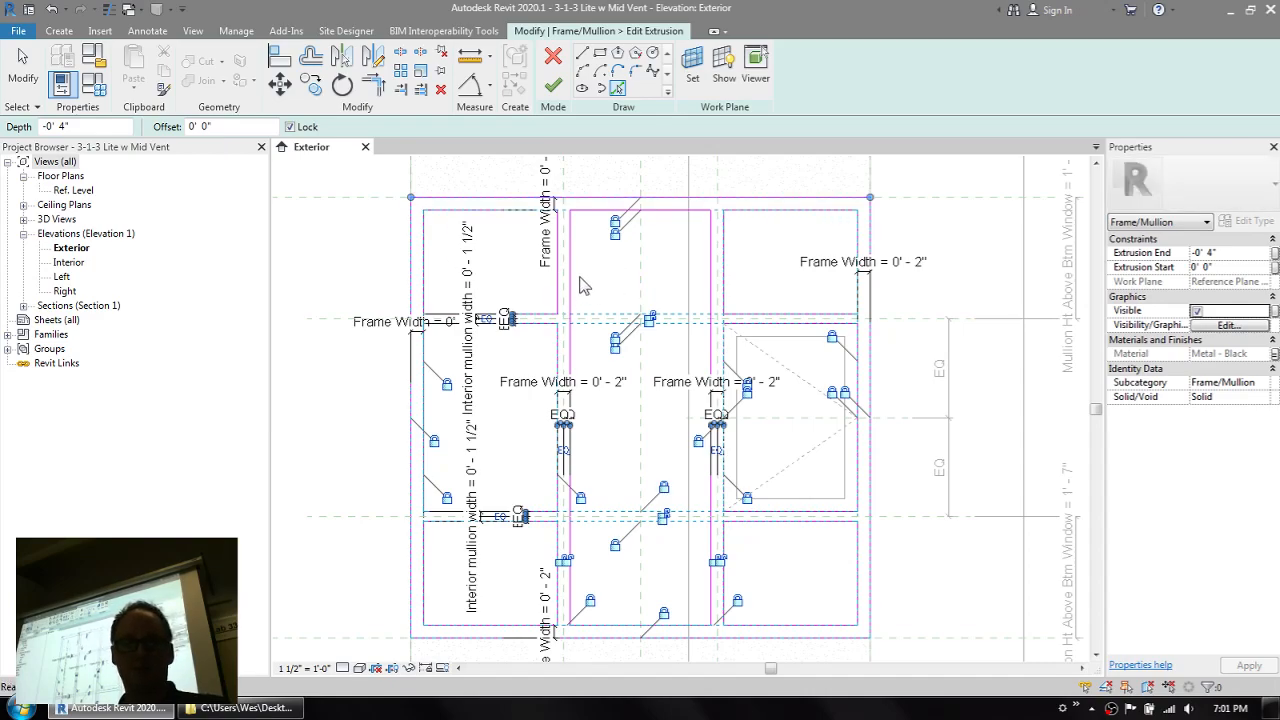
key(Escape)
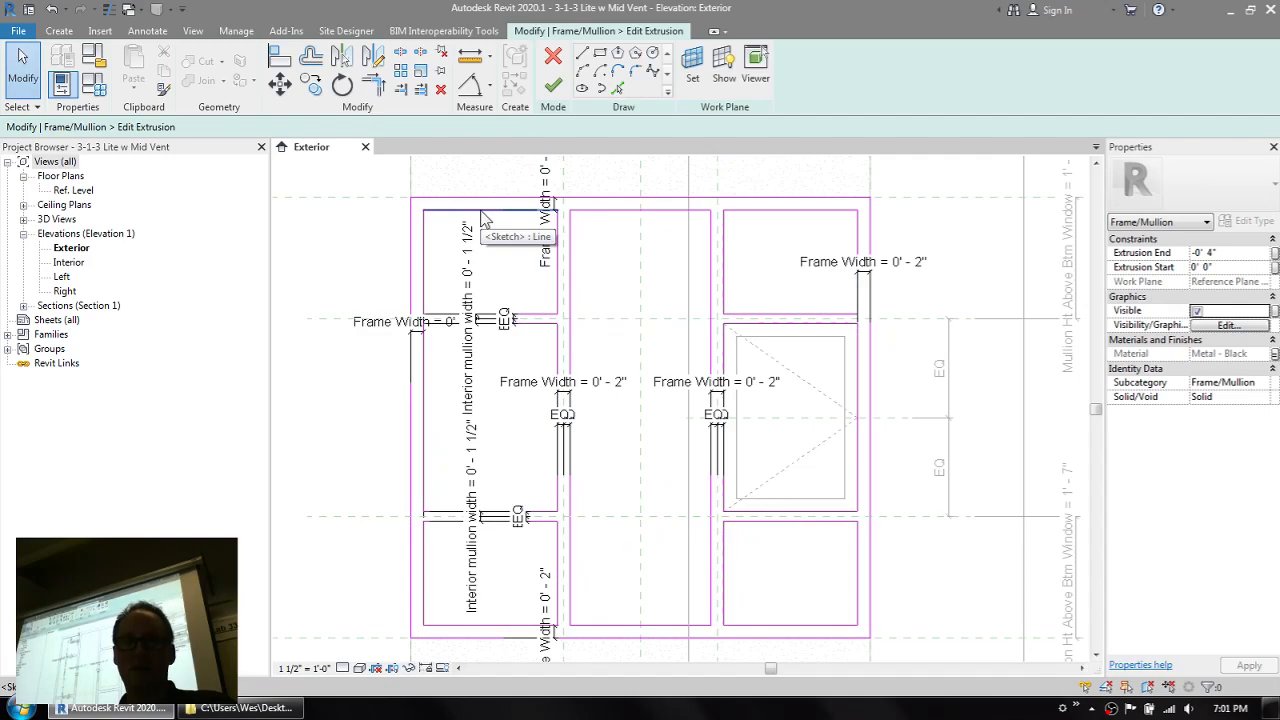
- Examine the Frame Width dimension between the top outer frame line and the upper-left pane's top line, then clear its selection
middle_drag(480, 218, 565, 340)
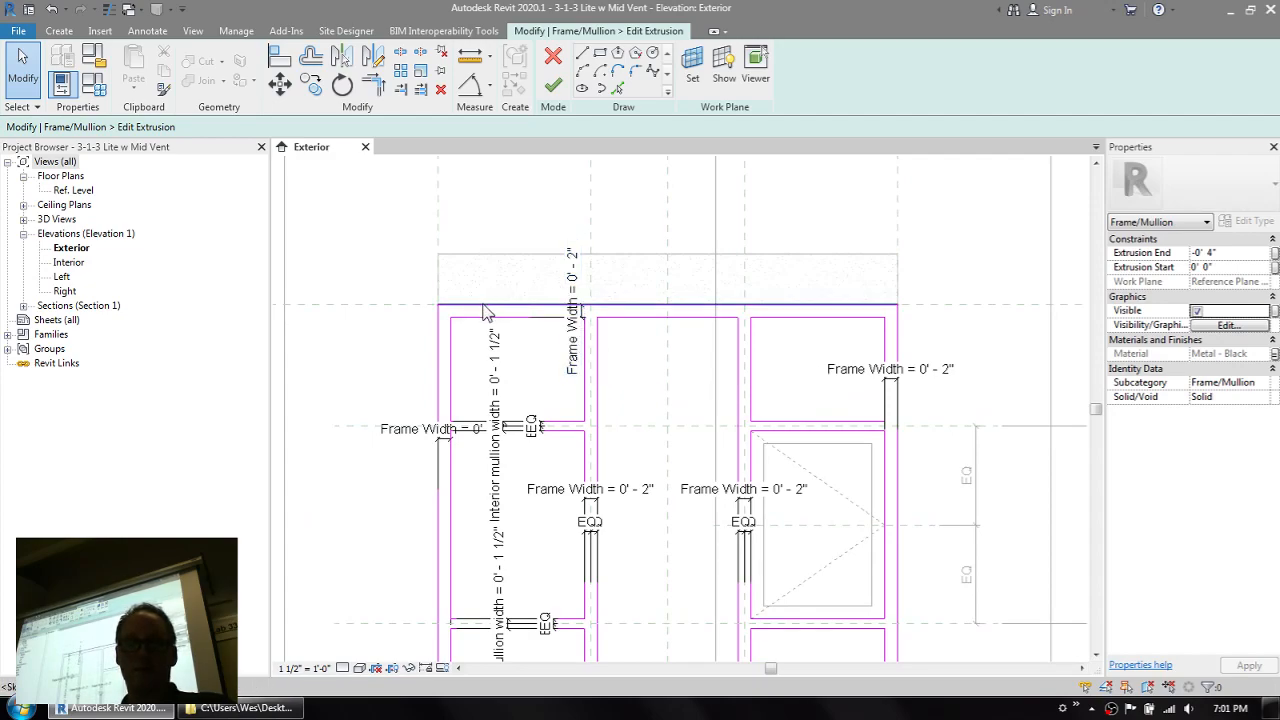
click(573, 340)
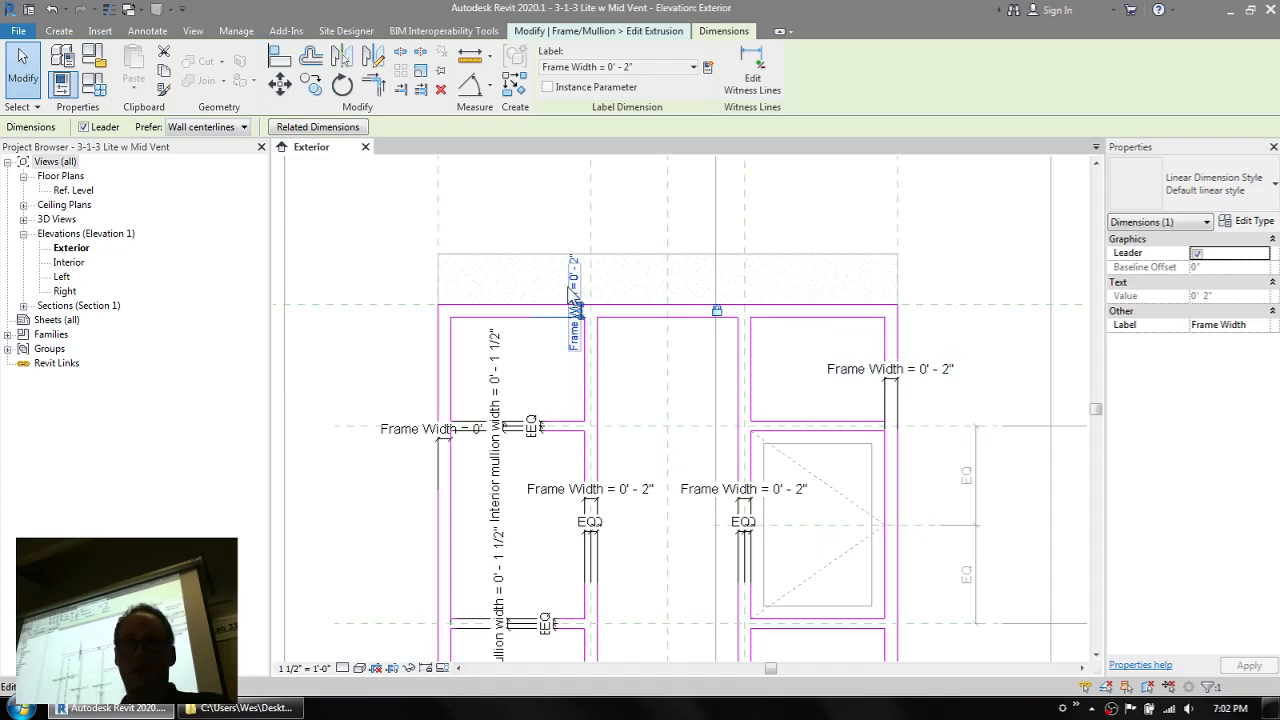
scroll(622, 326, up, 2)
click(635, 341)
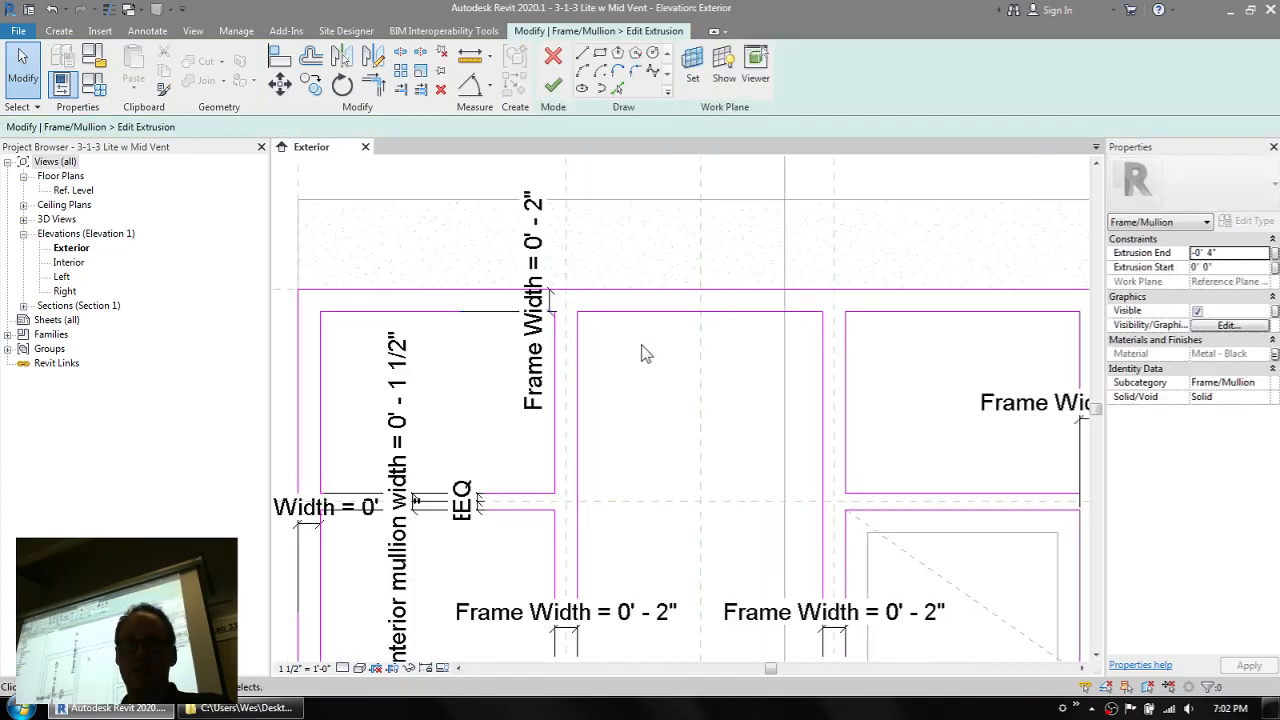
middle_drag(642, 345, 616, 347)
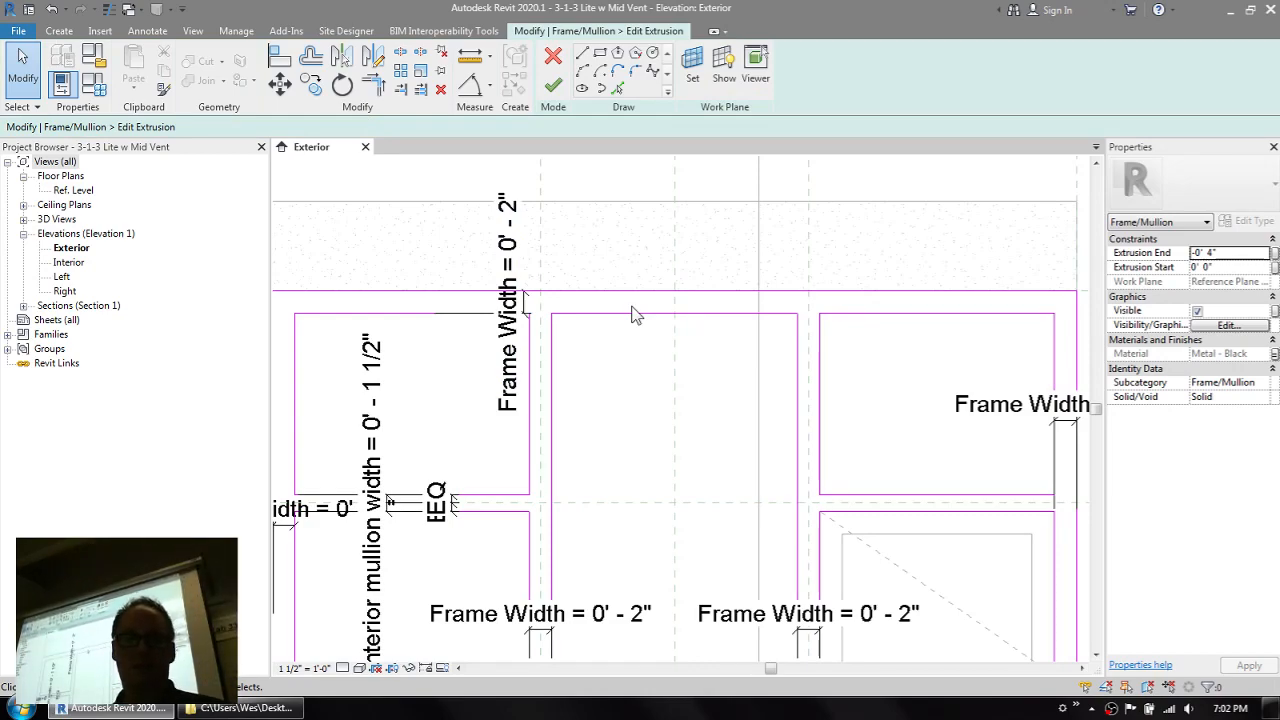
- Align the centre pane's top line with the upper-left pane's top line, finish the Frame/Mullion sketch and deselect the extrusion
click(279, 55)
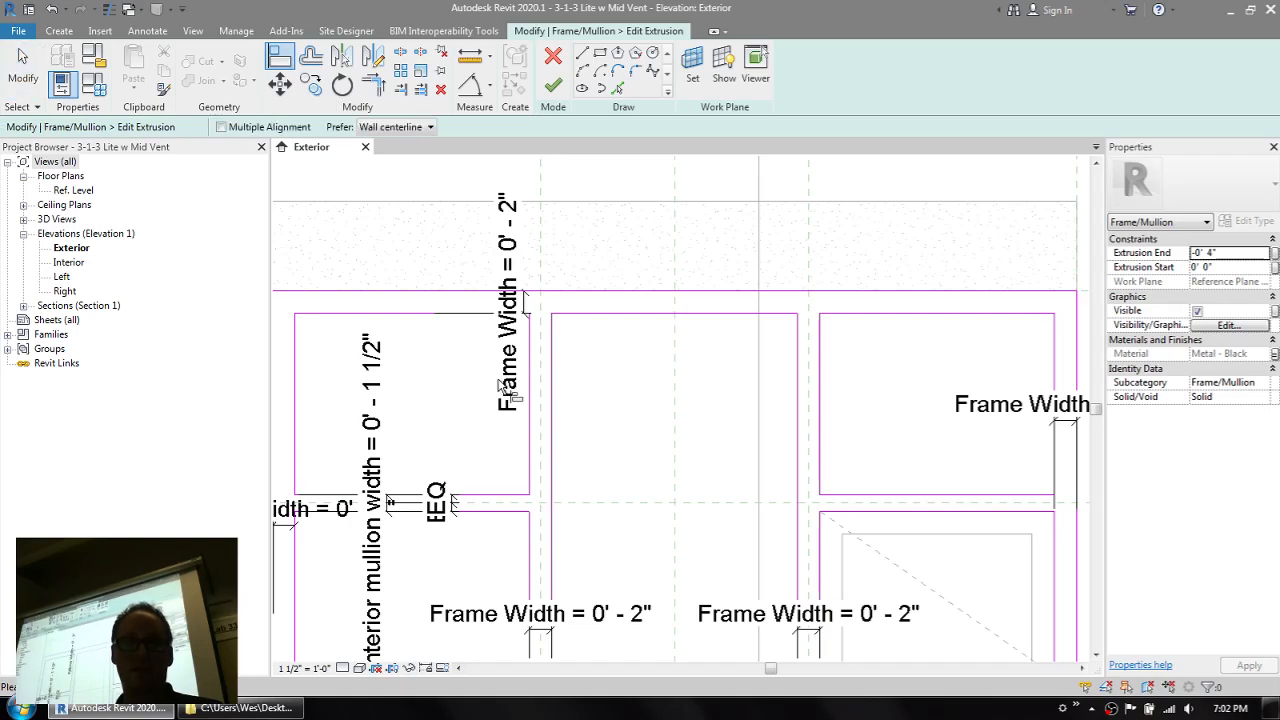
click(402, 316)
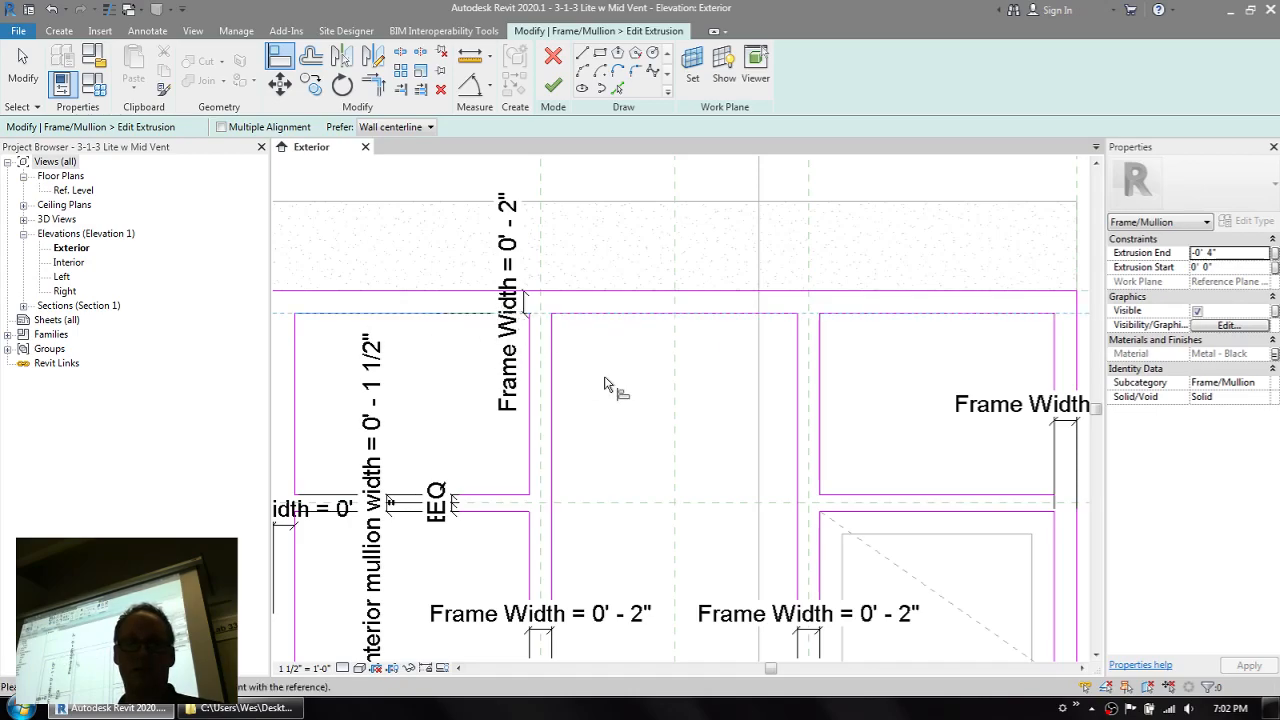
click(643, 323)
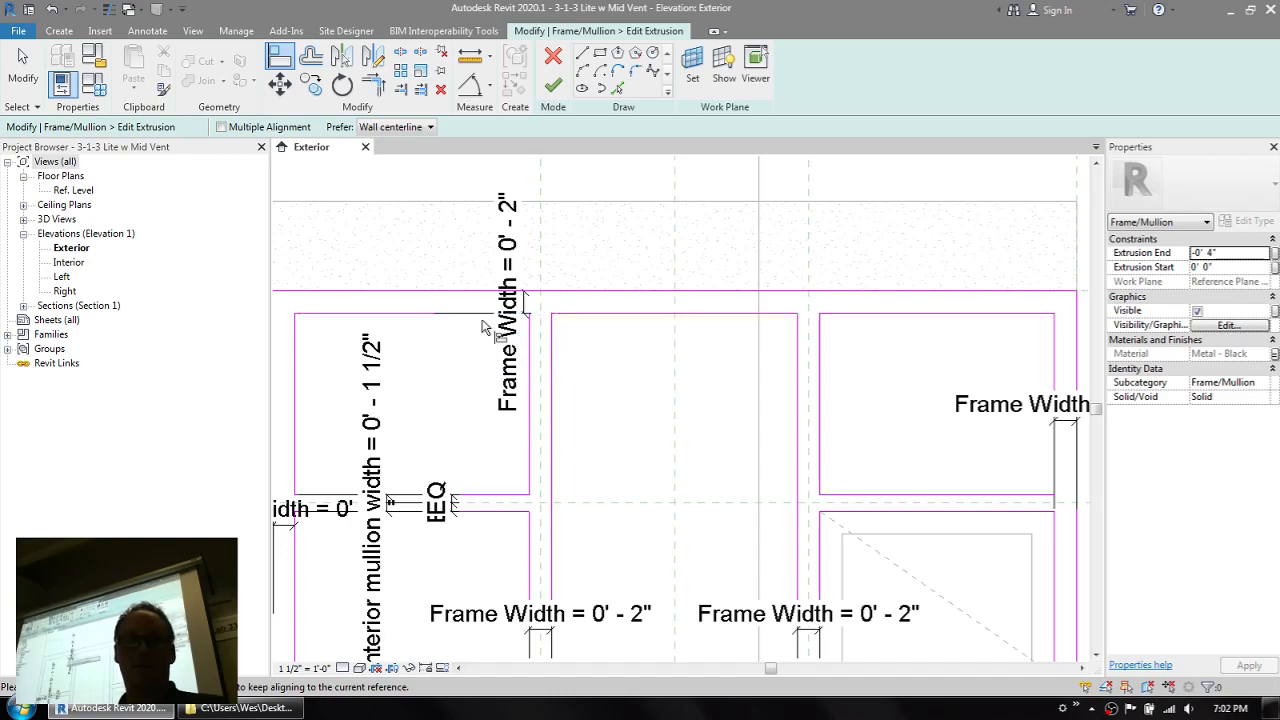
key(Escape)
key(Escape)
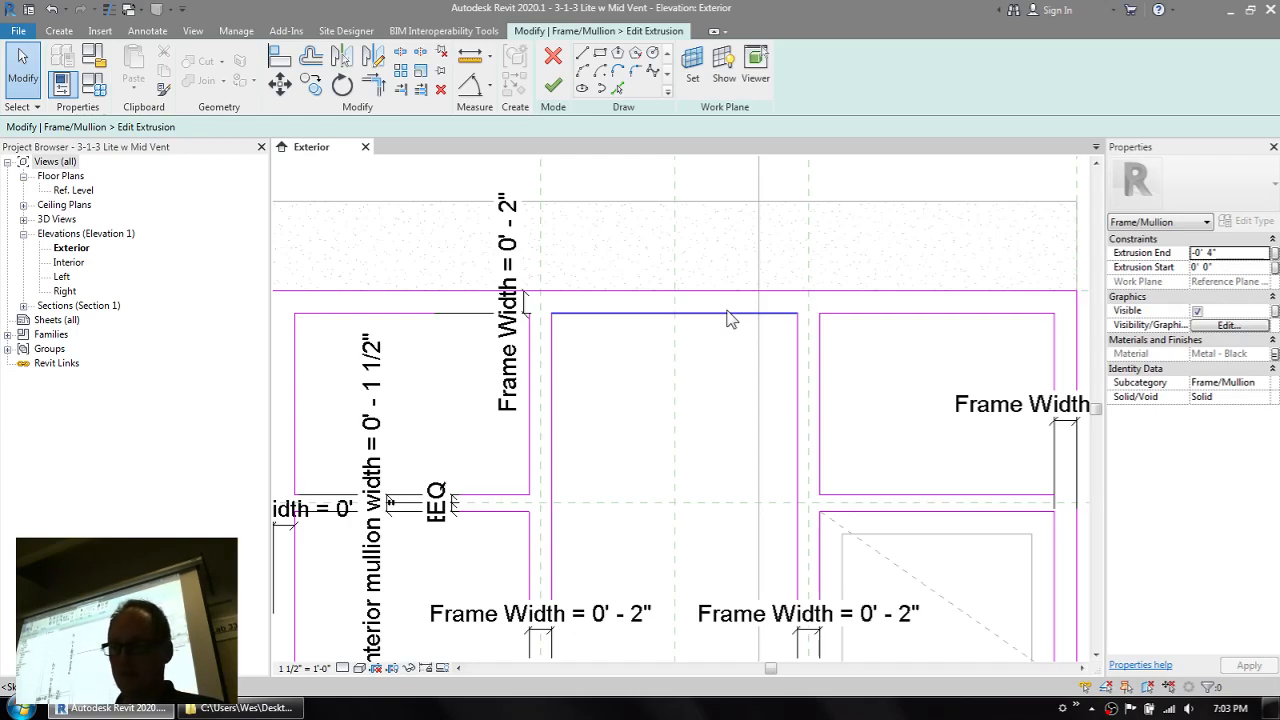
click(553, 86)
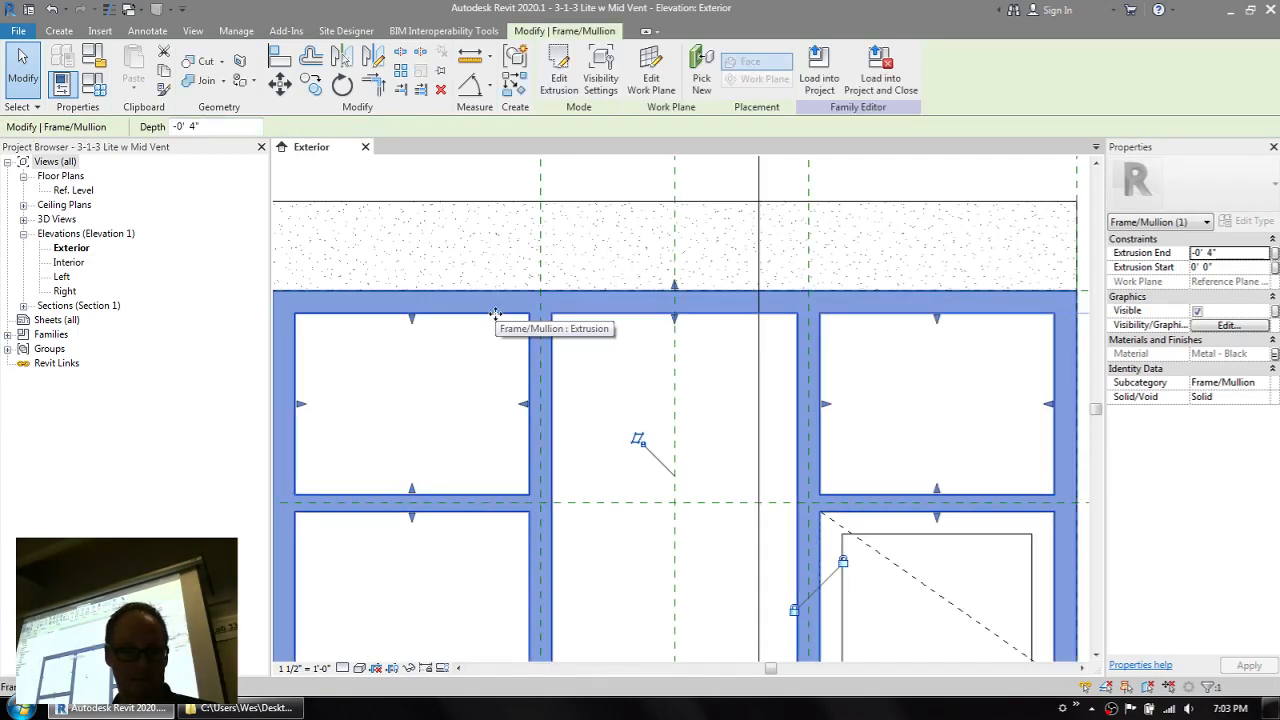
key(Escape)
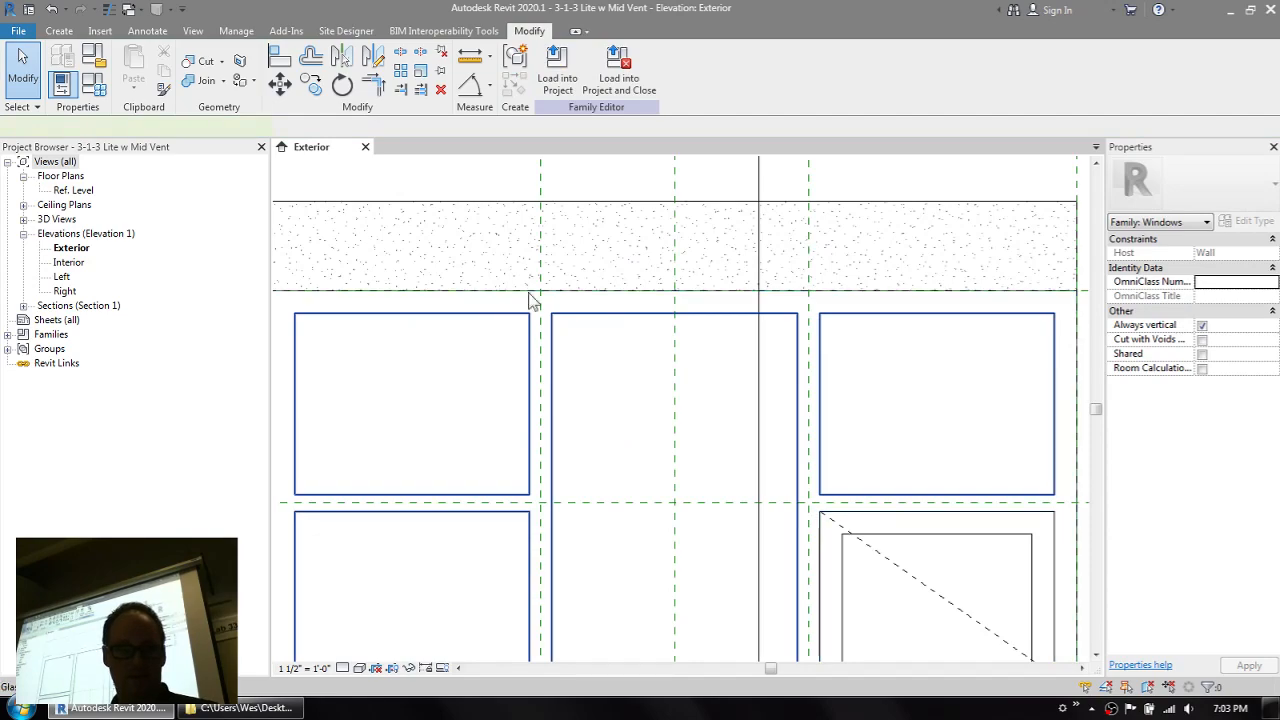
- Open the fixed Glass extrusion's sketch, examine the locked constraints on its pane outlines and finish the sketch
click(532, 294)
click(560, 72)
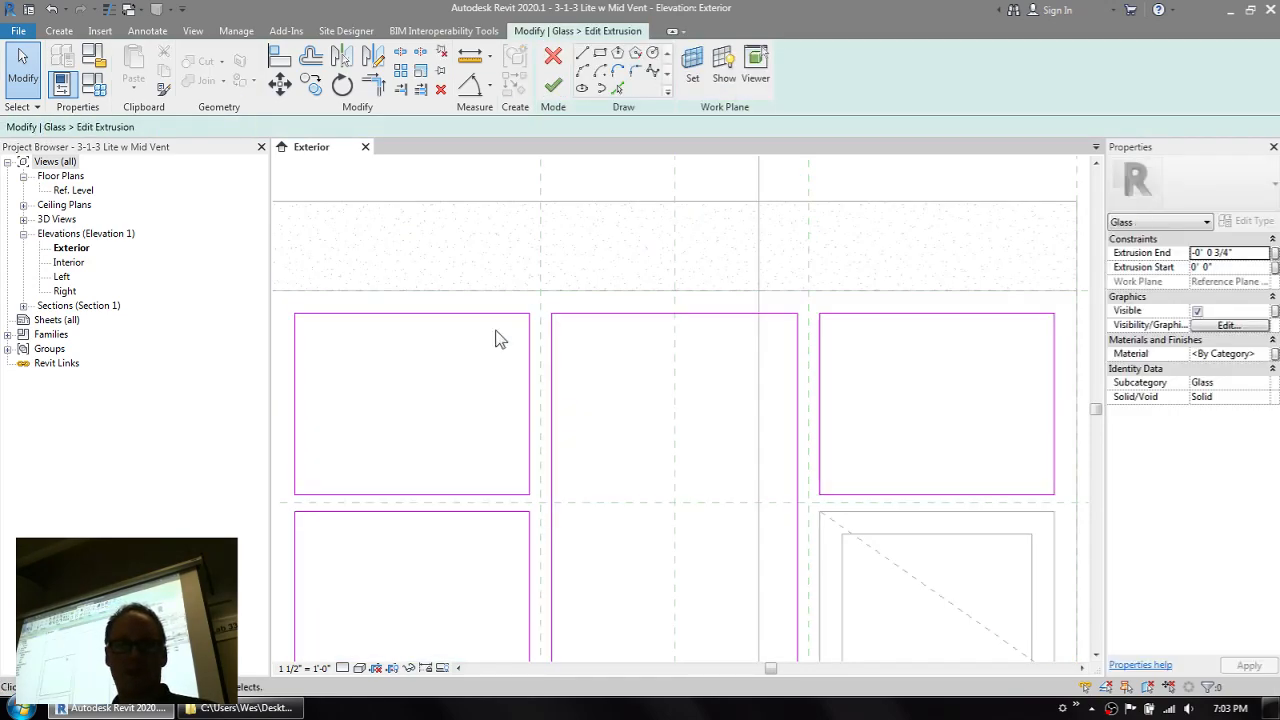
click(450, 494)
click(298, 457)
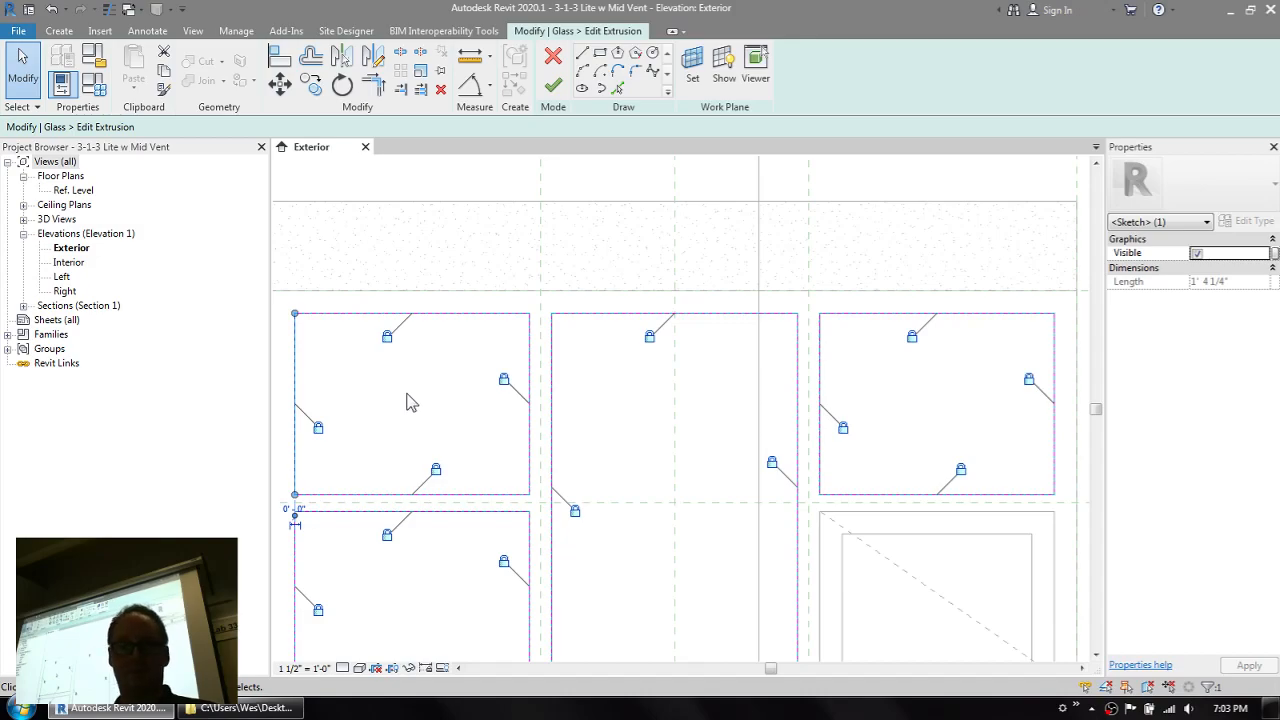
click(674, 380)
click(553, 85)
- Select the vent's frame extrusion to examine how it relates to the surrounding mullions, then deselect it
middle_drag(702, 300, 565, 105)
click(757, 338)
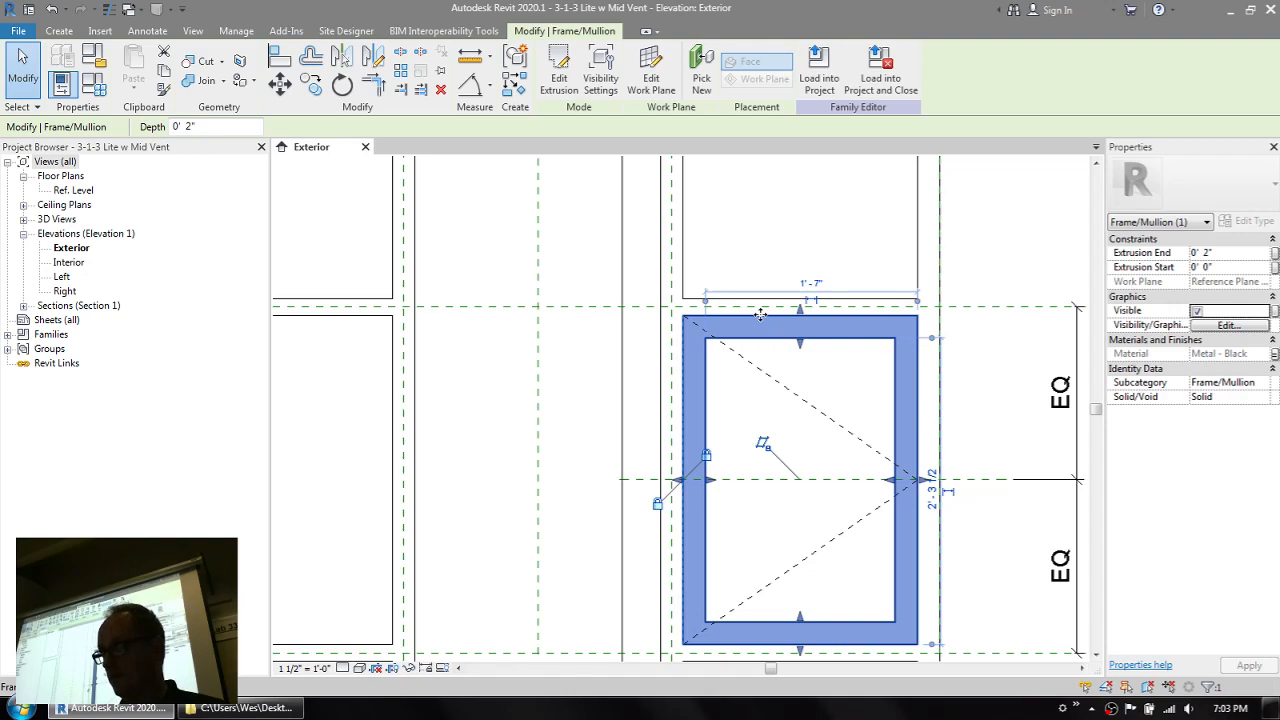
click(503, 246)
middle_drag(495, 232, 628, 322)
scroll(613, 286, down, 2)
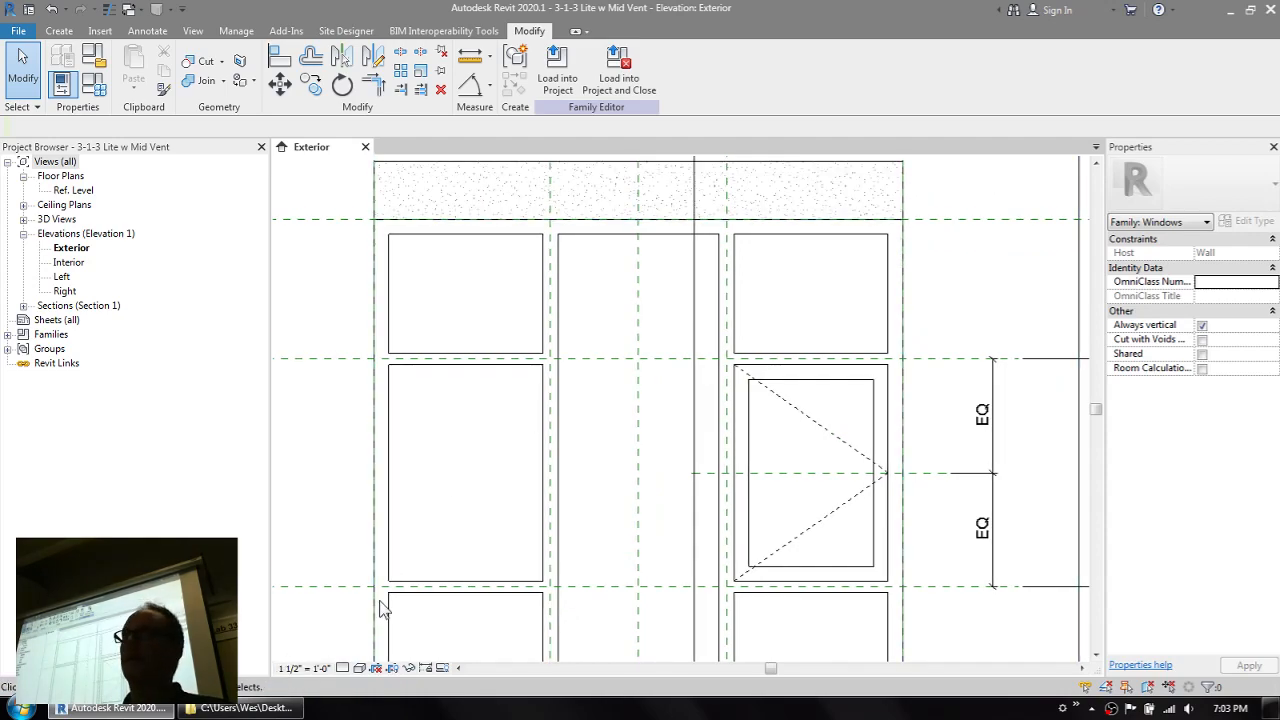
- Reopen the 3-1-3 Lite w Mid Vent - Ref Planes family from the Session 06 folder, upgrading the model, and examine its reference planes
click(255, 708)
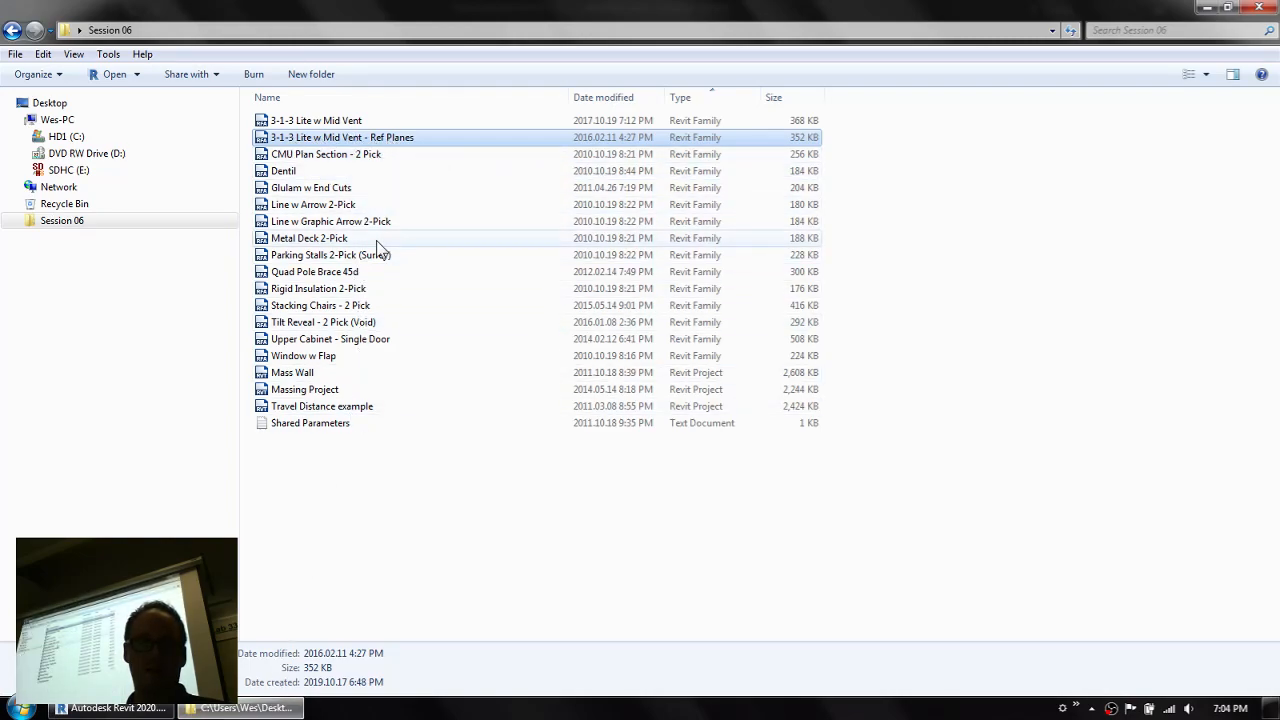
double_click(343, 122)
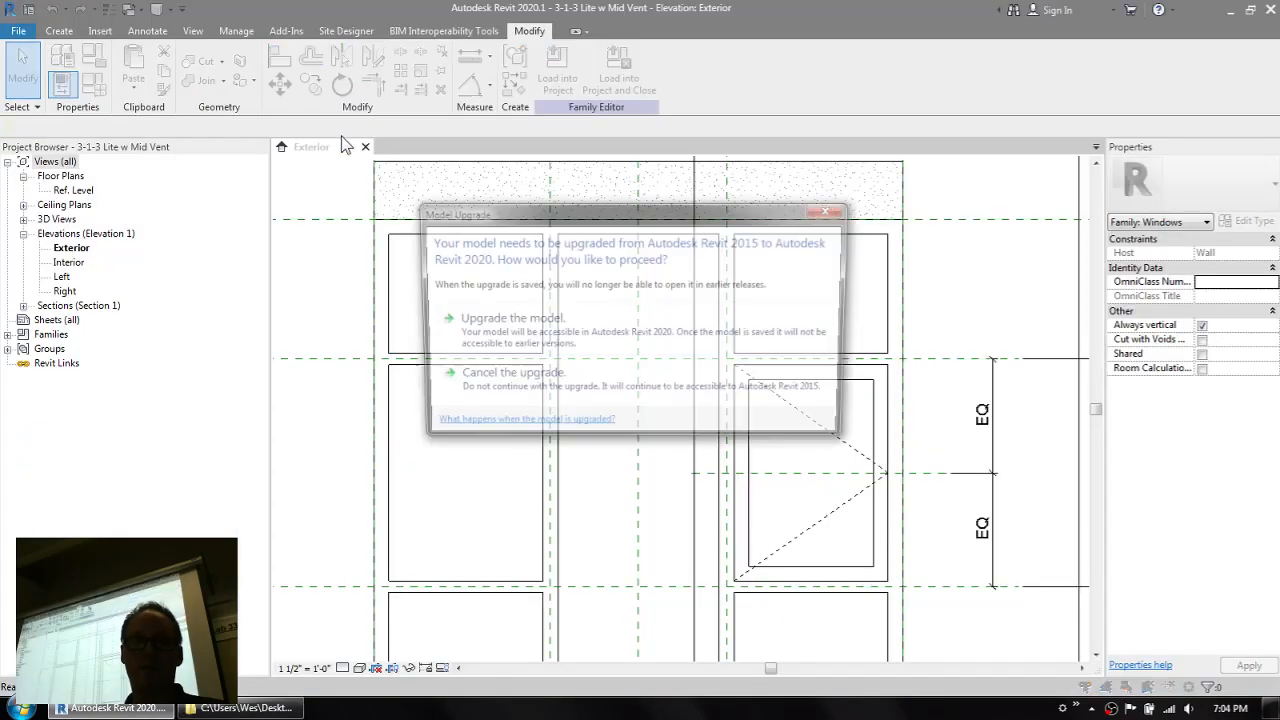
click(440, 331)
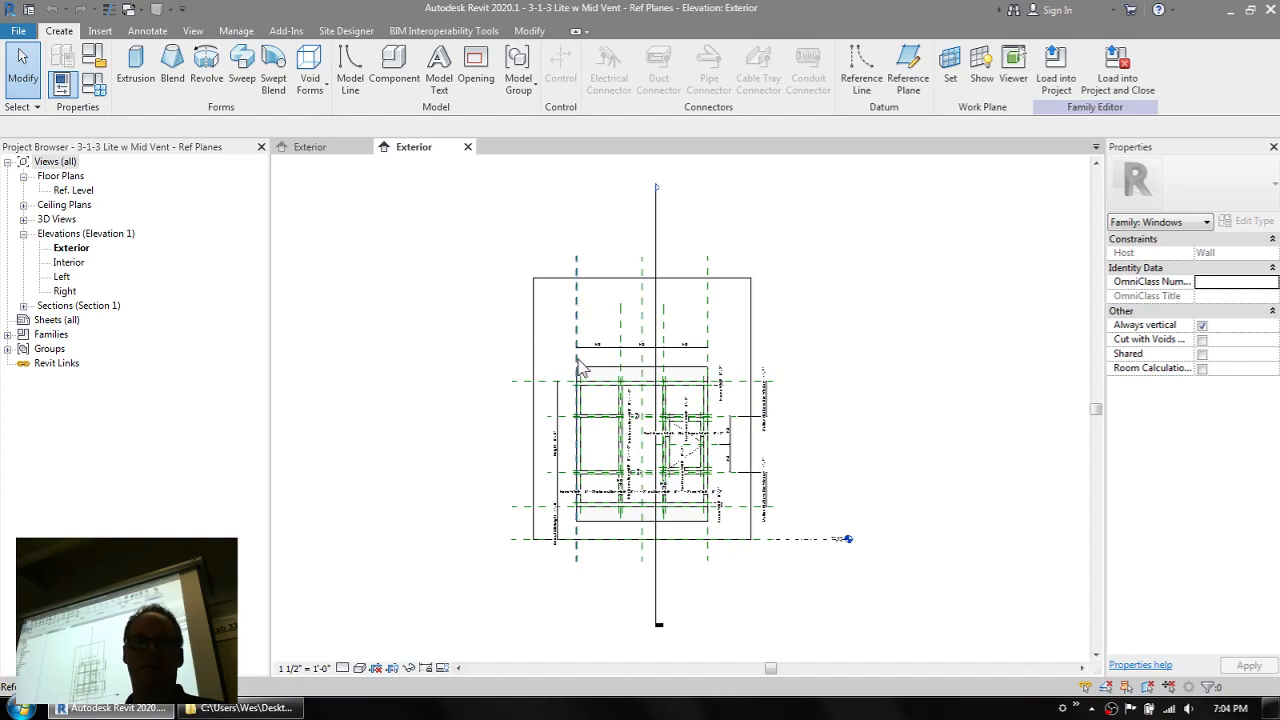
scroll(625, 400, up, 4)
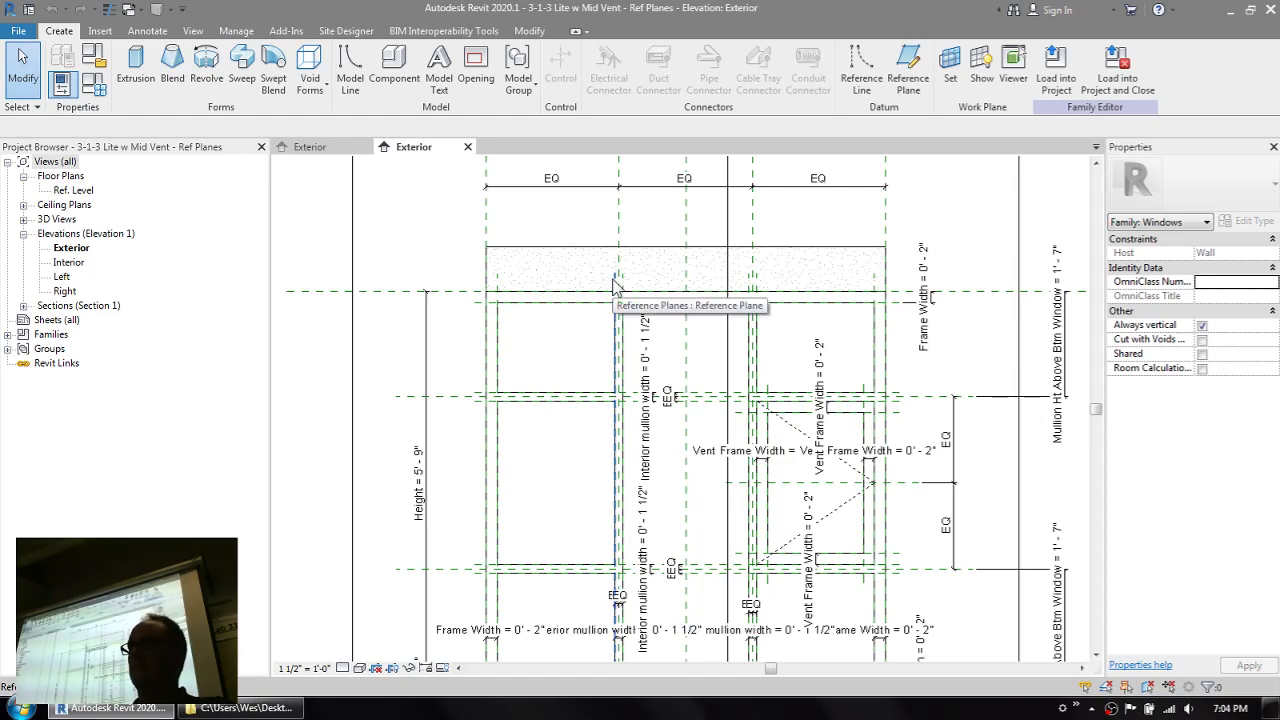
- In the 3-1-3 Lite w Mid Vent family's Frame/Mullion sketch, draw a vertical reference plane along the left vertical mullion's right edge
click(310, 147)
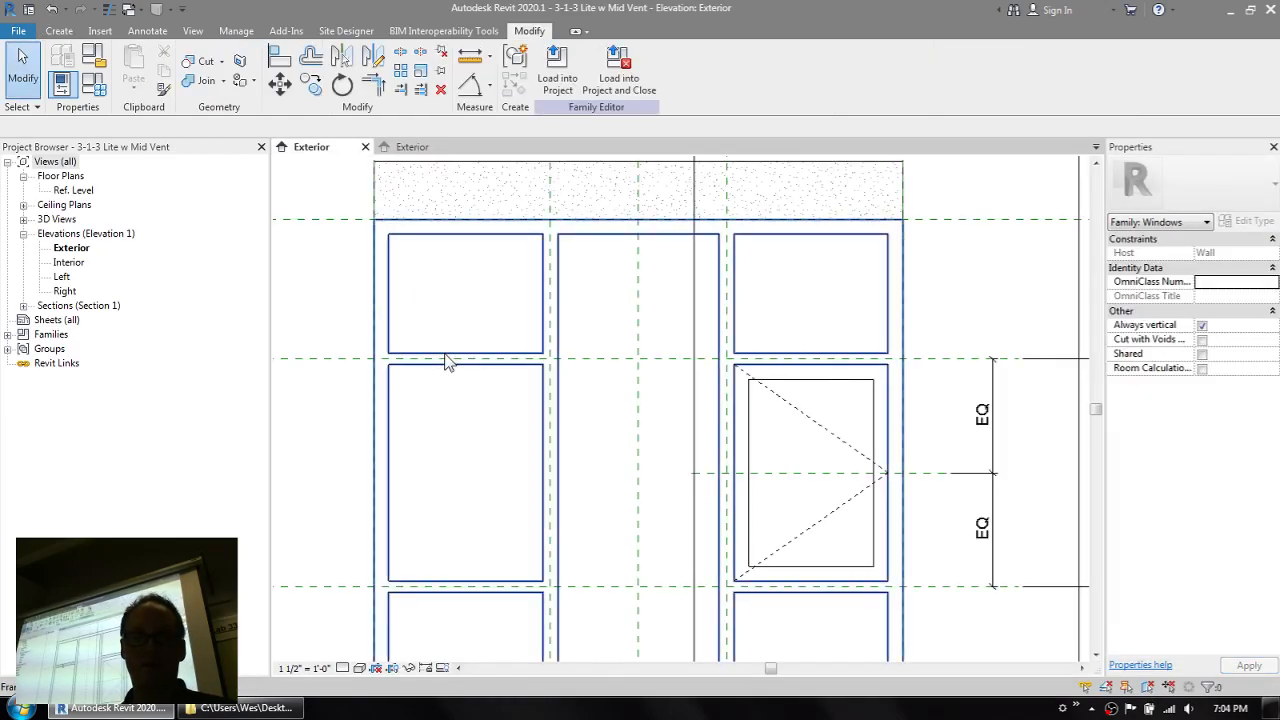
click(443, 360)
click(557, 84)
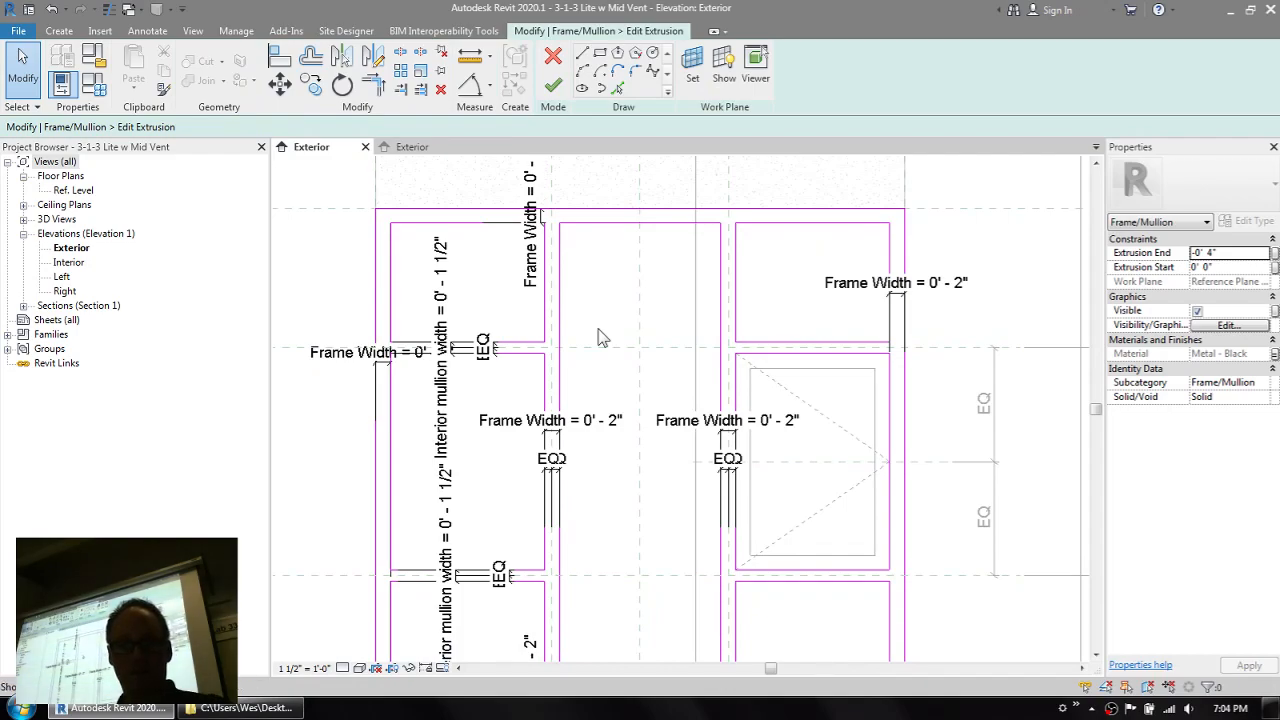
key(r)
key(p)
click(615, 320)
middle_drag(609, 458, 585, 234)
click(537, 506)
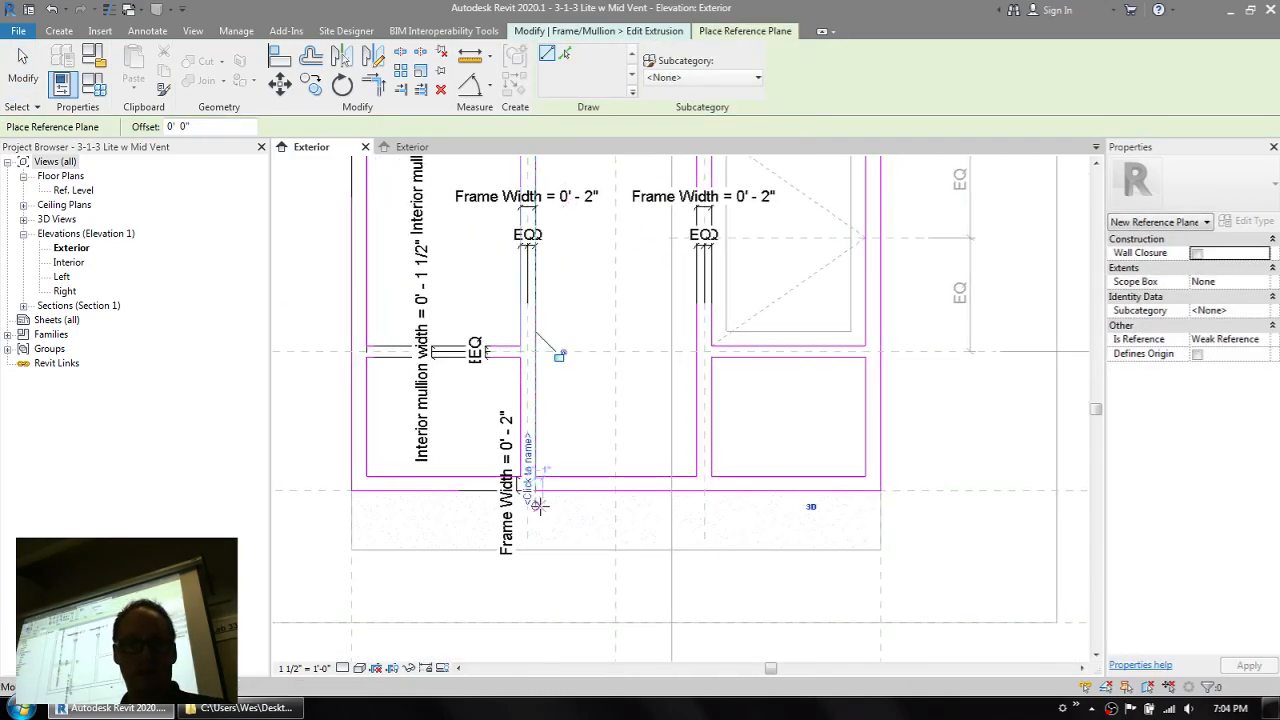
scroll(543, 504, up, 4)
key(Escape)
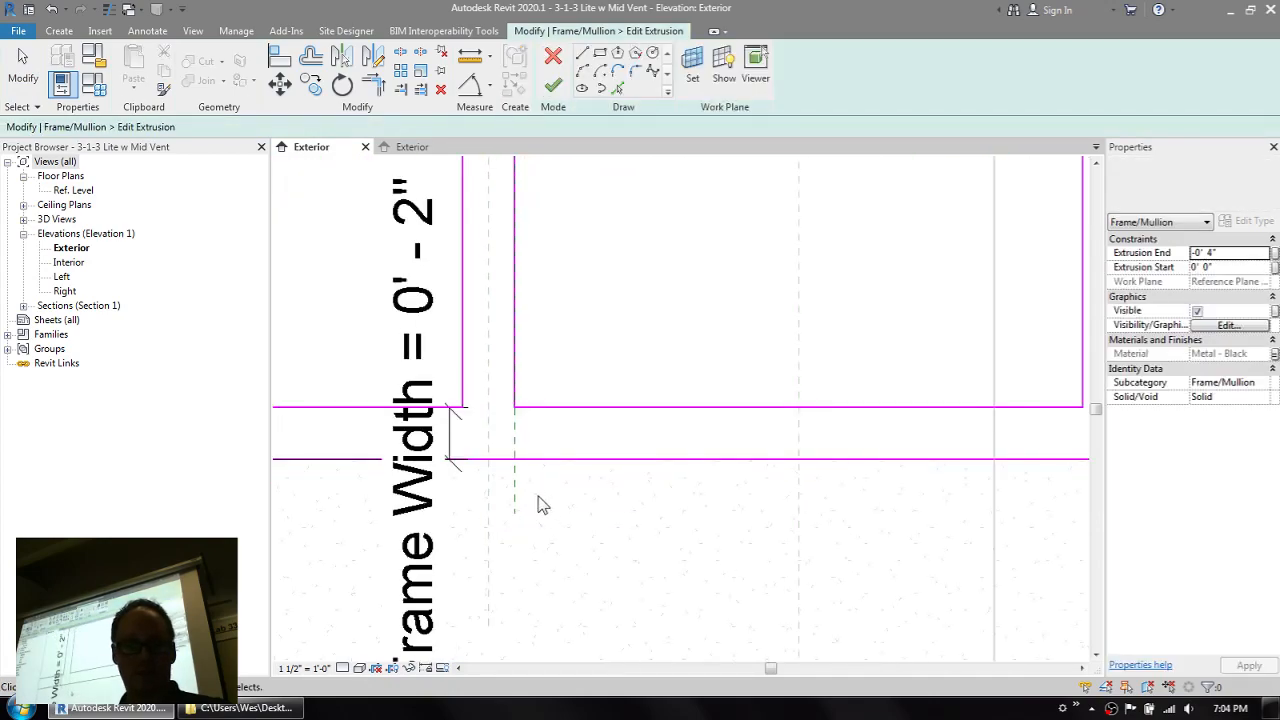
- Copy the vertical reference plane from the left mullion's right edge to its left edge, then deselect it
click(513, 487)
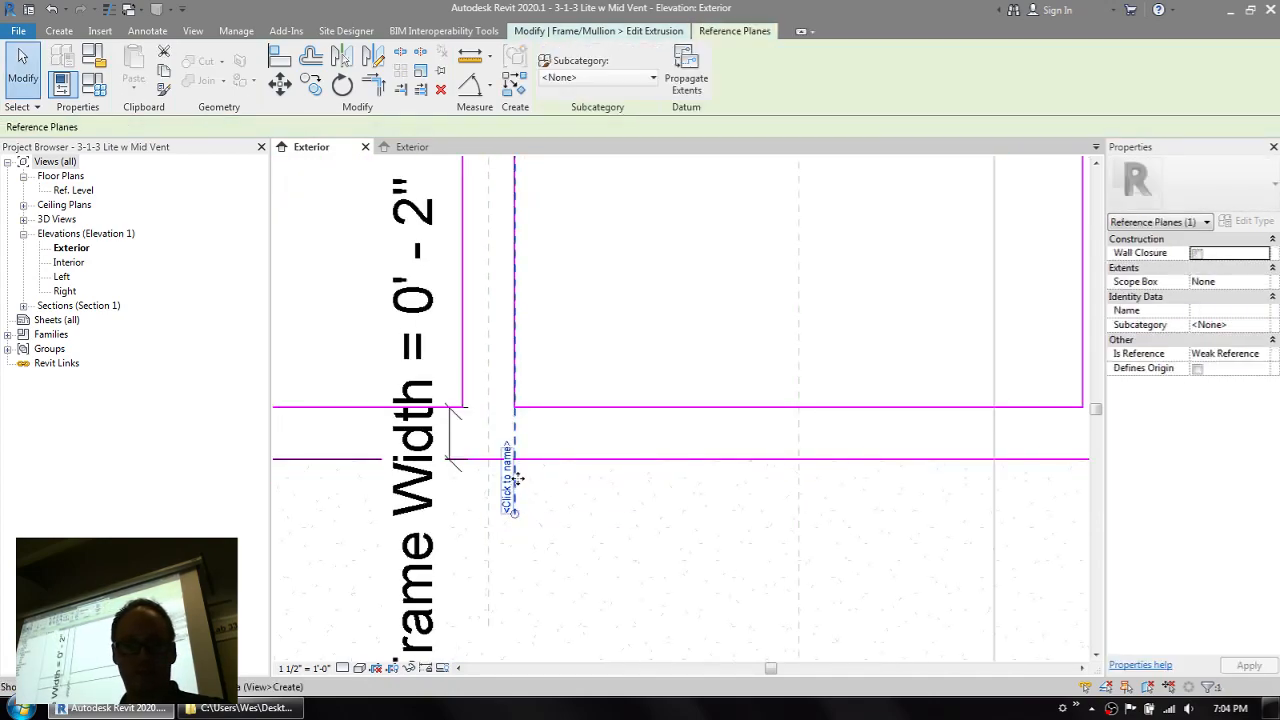
click(515, 466)
drag(515, 410, 465, 408)
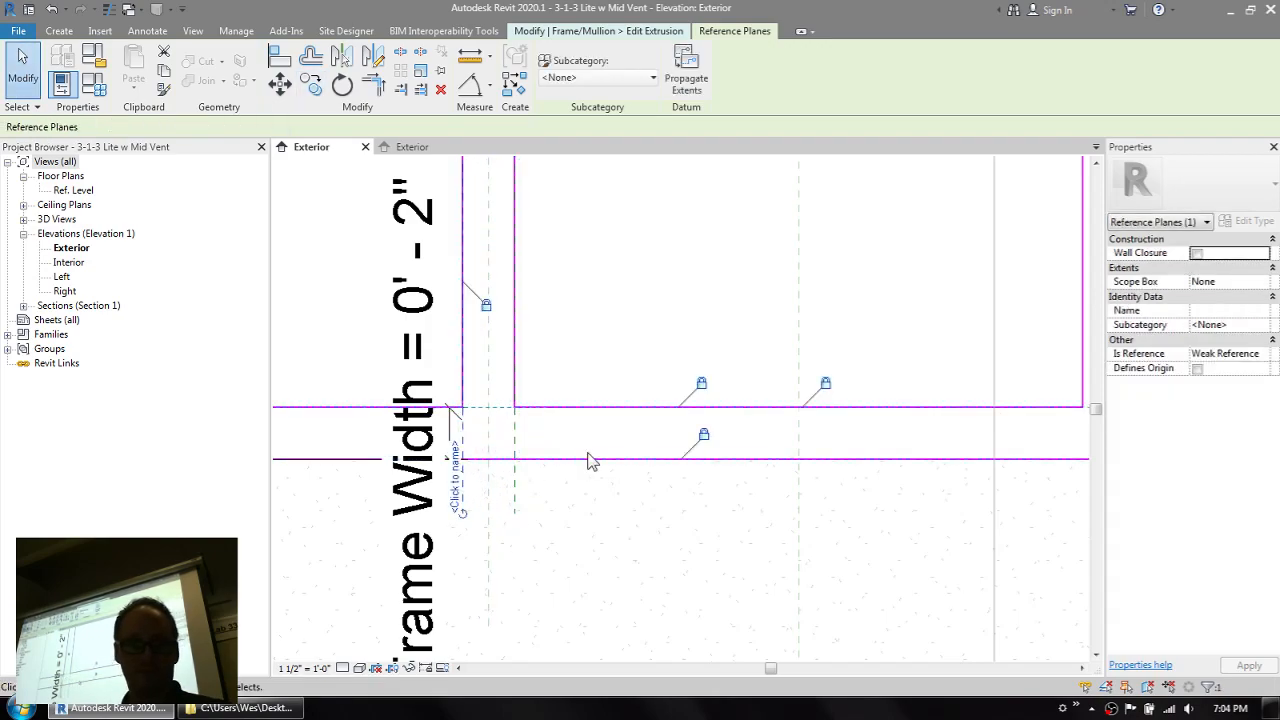
key(Escape)
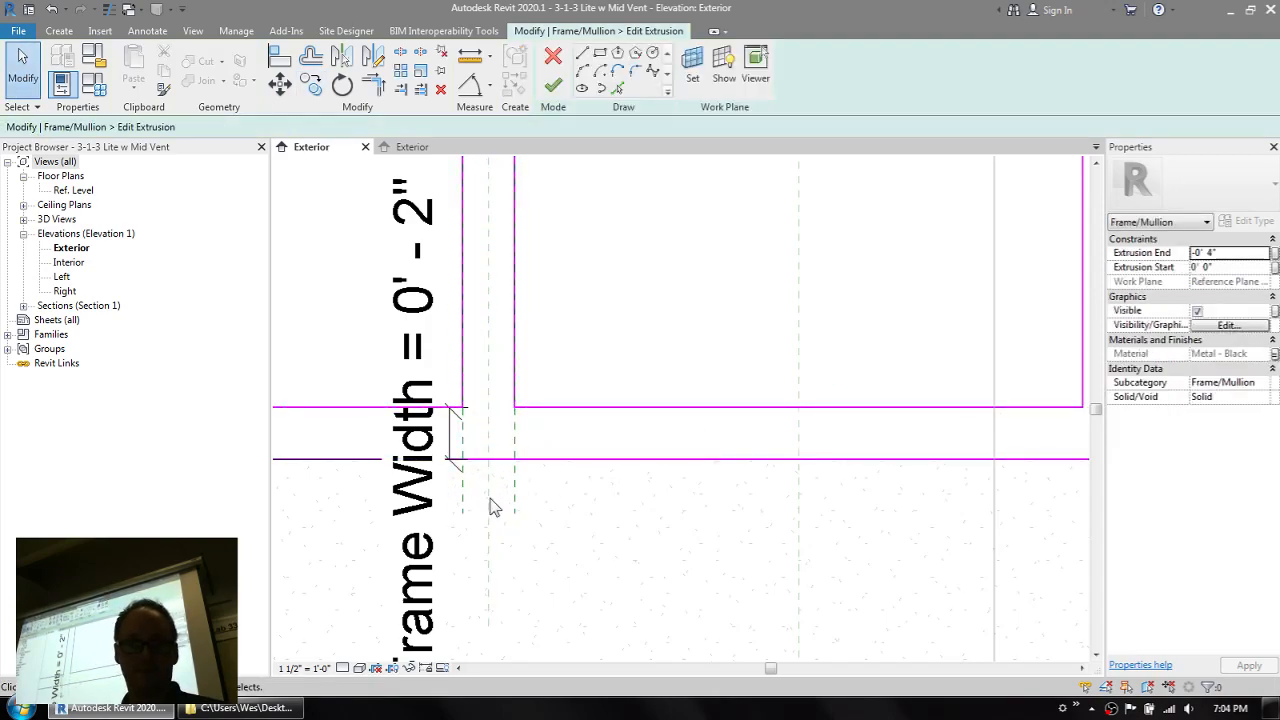
- Examine how the left mullion's right sketch line relates to its reference planes, and activate Pick Lines with Lock enabled
scroll(470, 507, down, 4)
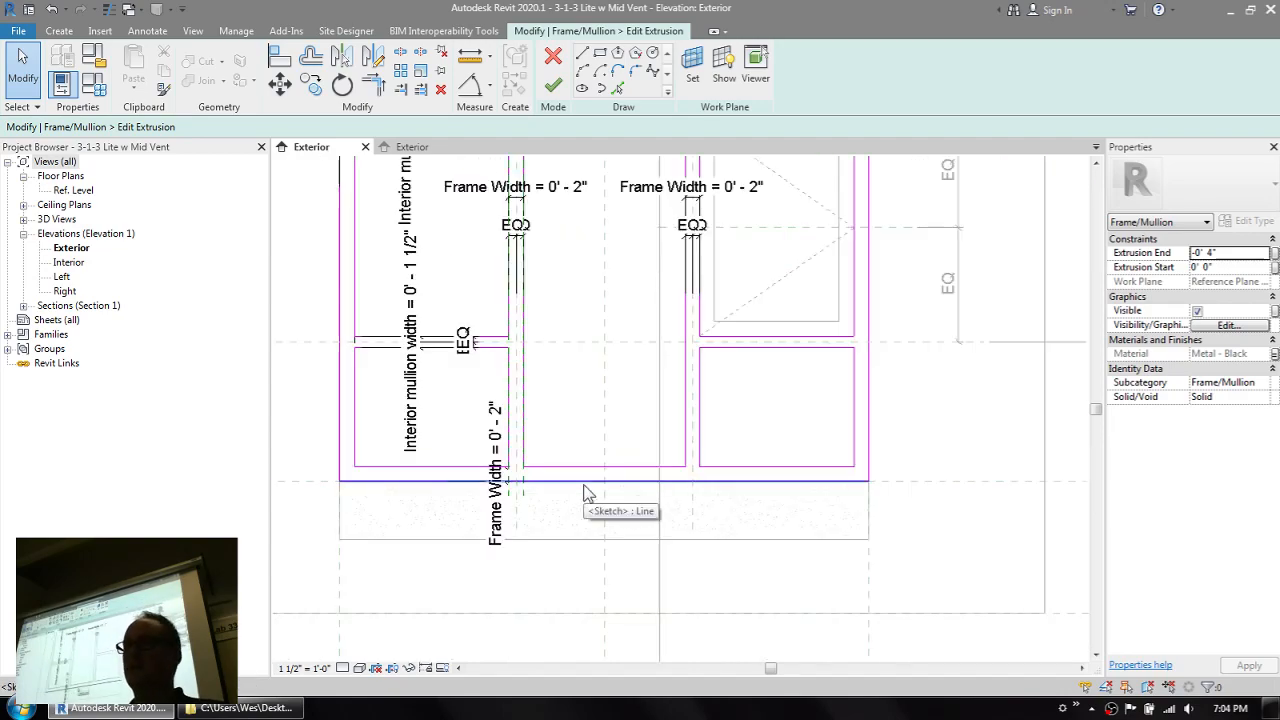
scroll(560, 505, up, 3)
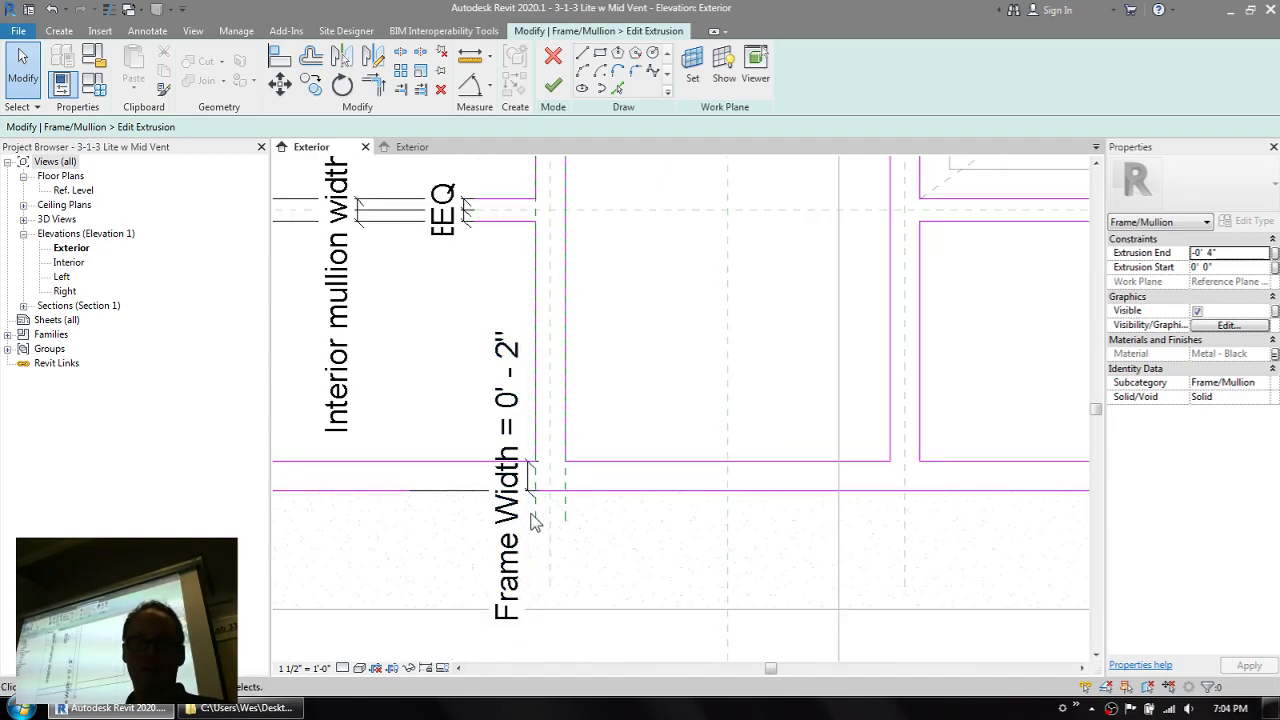
scroll(550, 535, up, 2)
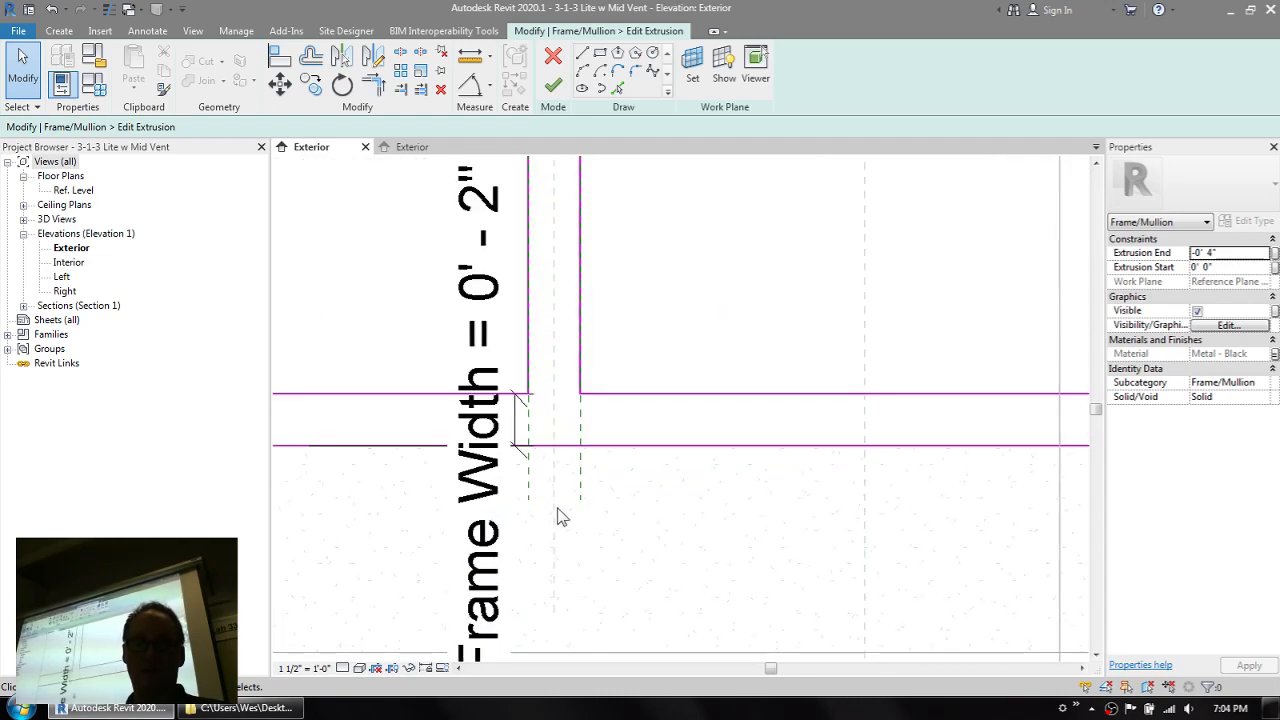
scroll(560, 517, down, 4)
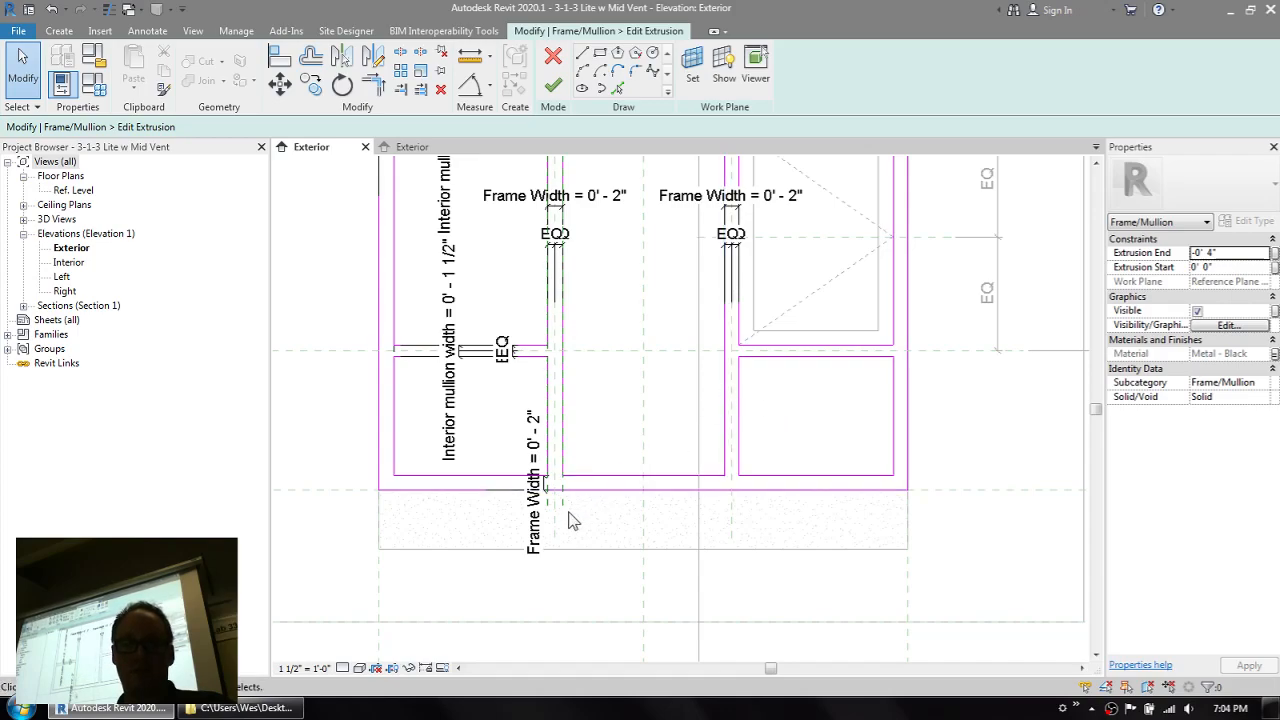
scroll(566, 508, up, 4)
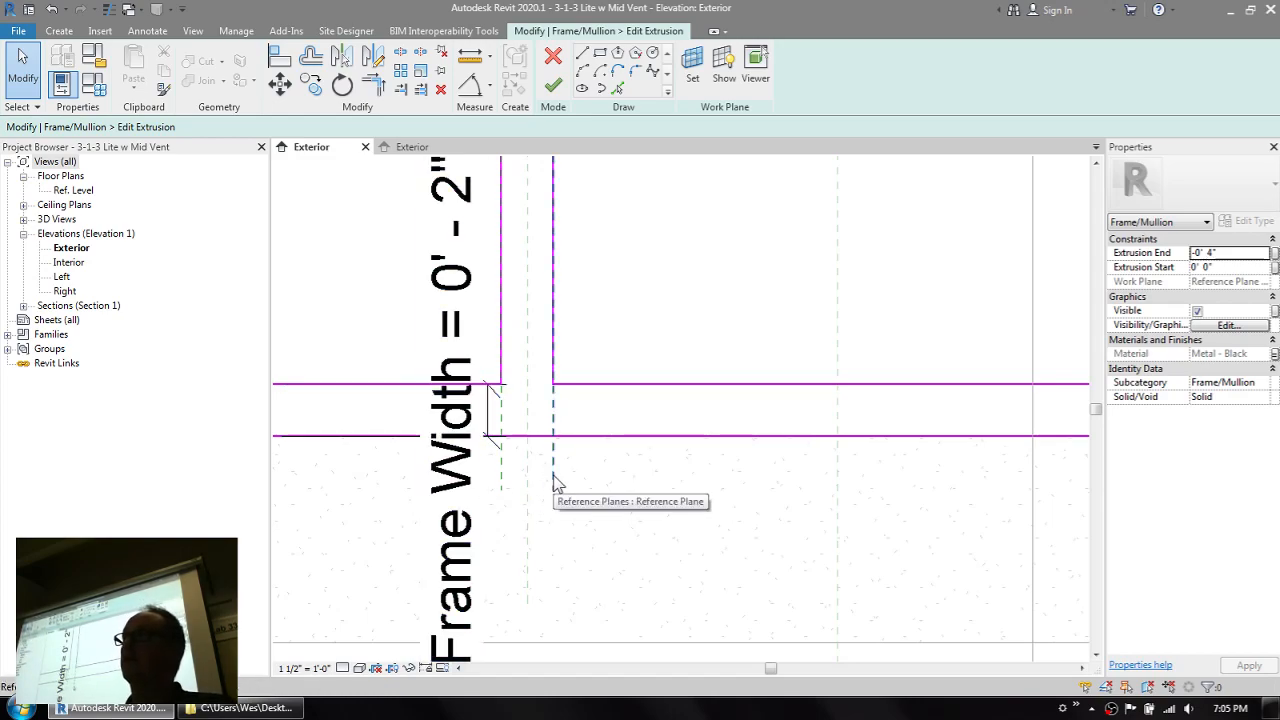
click(552, 372)
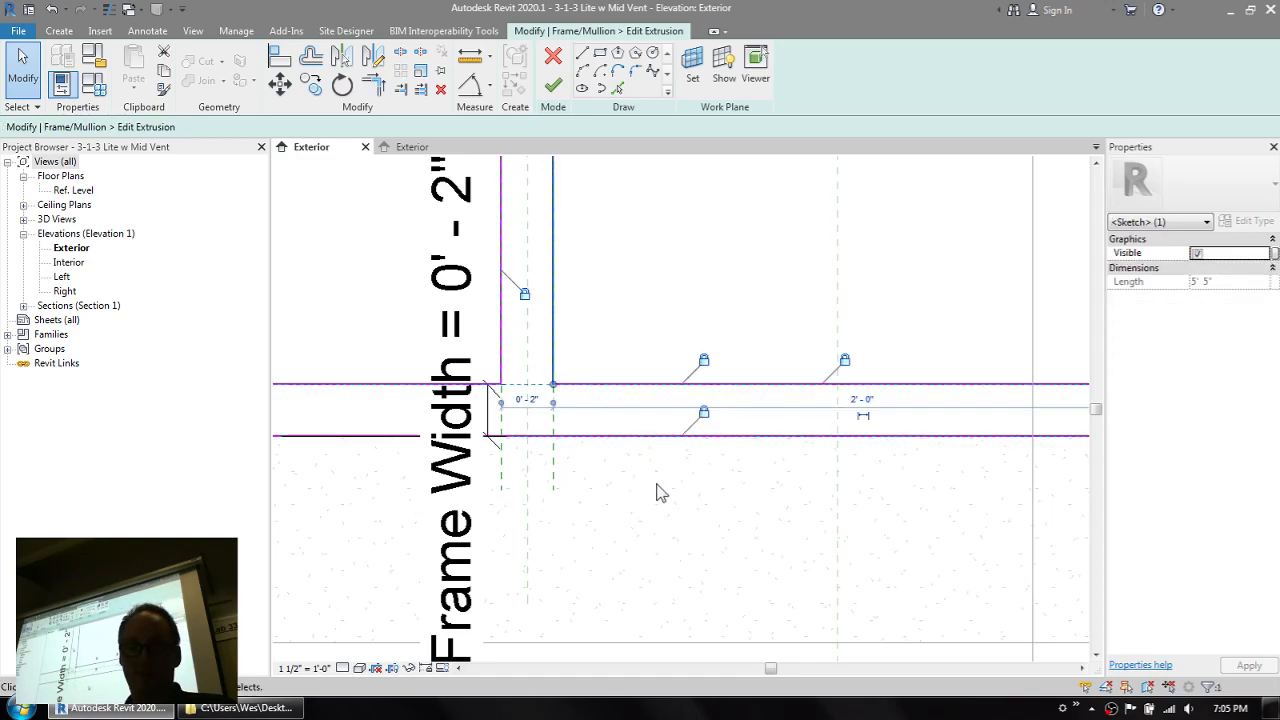
click(617, 88)
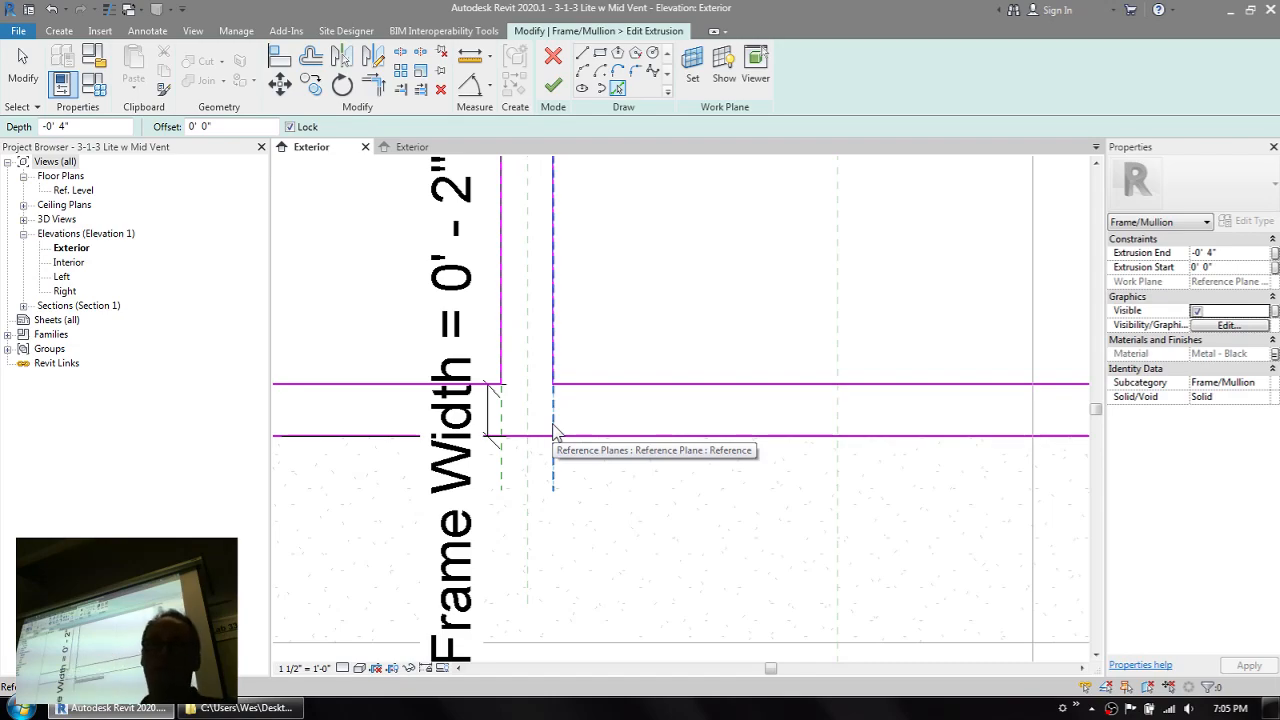
- Compare the Ref Planes family's Exterior elevation with the Frame/Mullion sketch of the 3-1-3 Lite w Mid Vent family, and finish that sketch
click(405, 147)
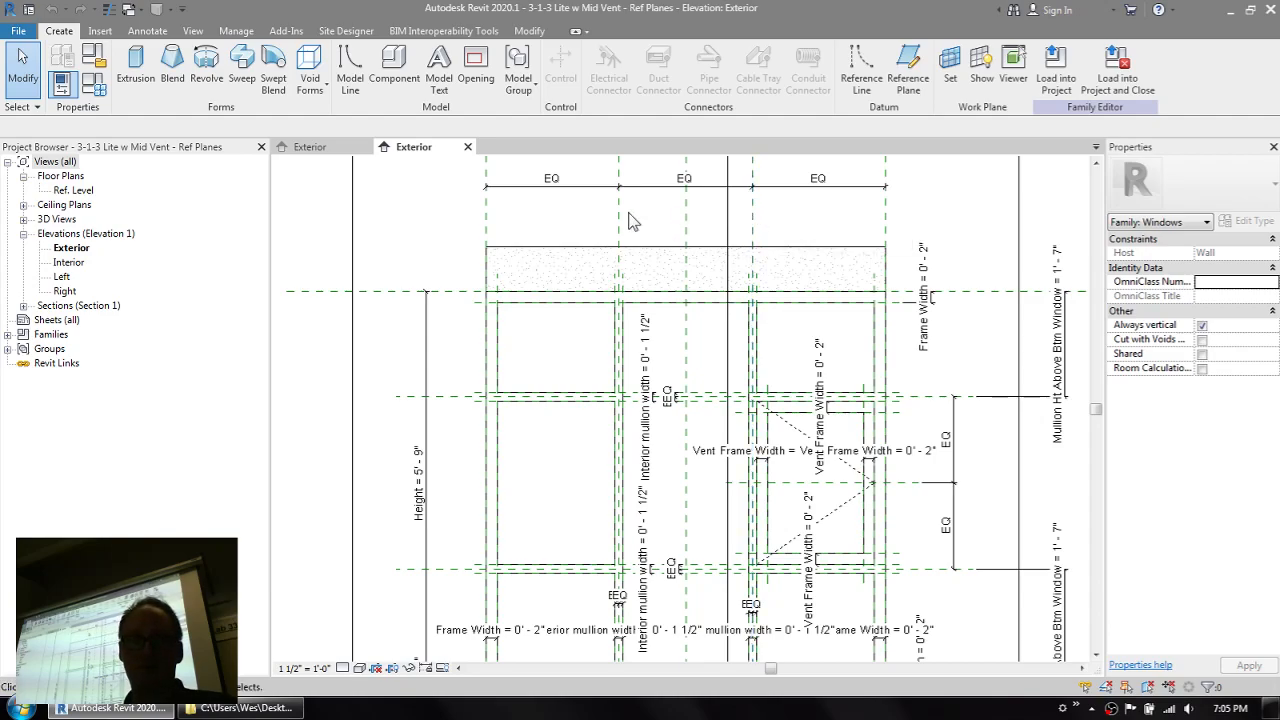
middle_drag(583, 290, 696, 166)
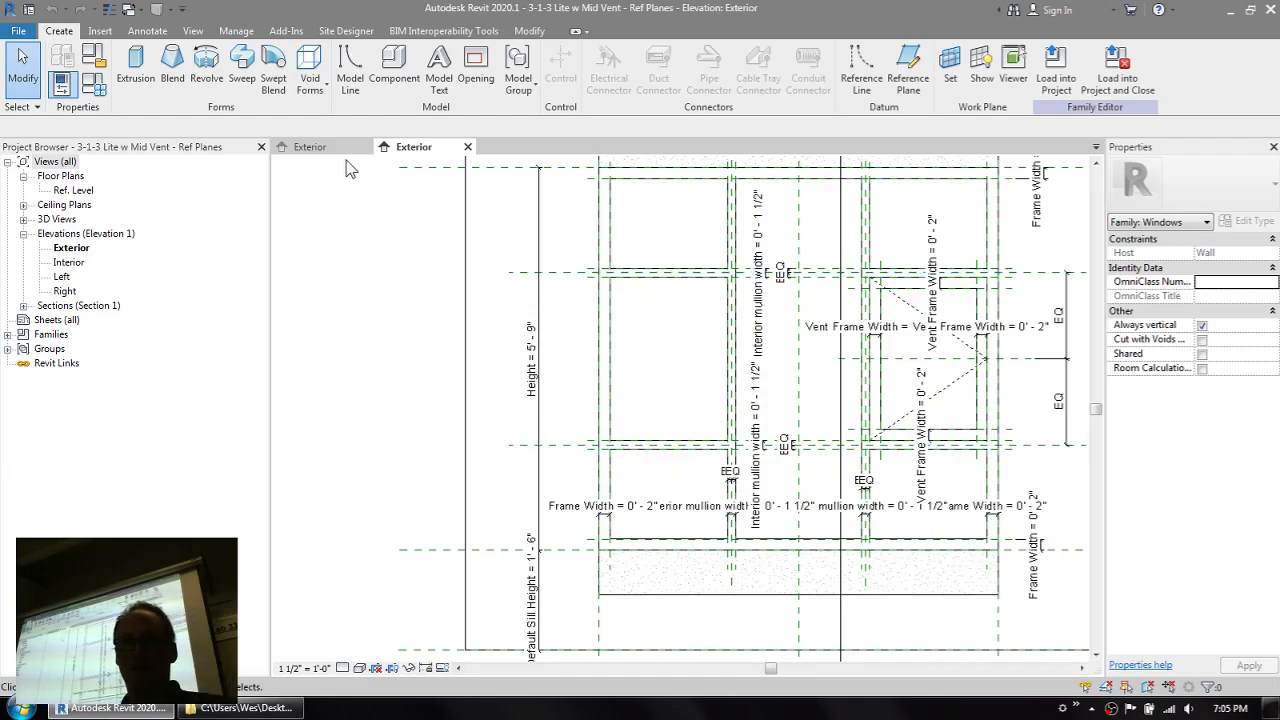
click(320, 148)
scroll(463, 400, down, 3)
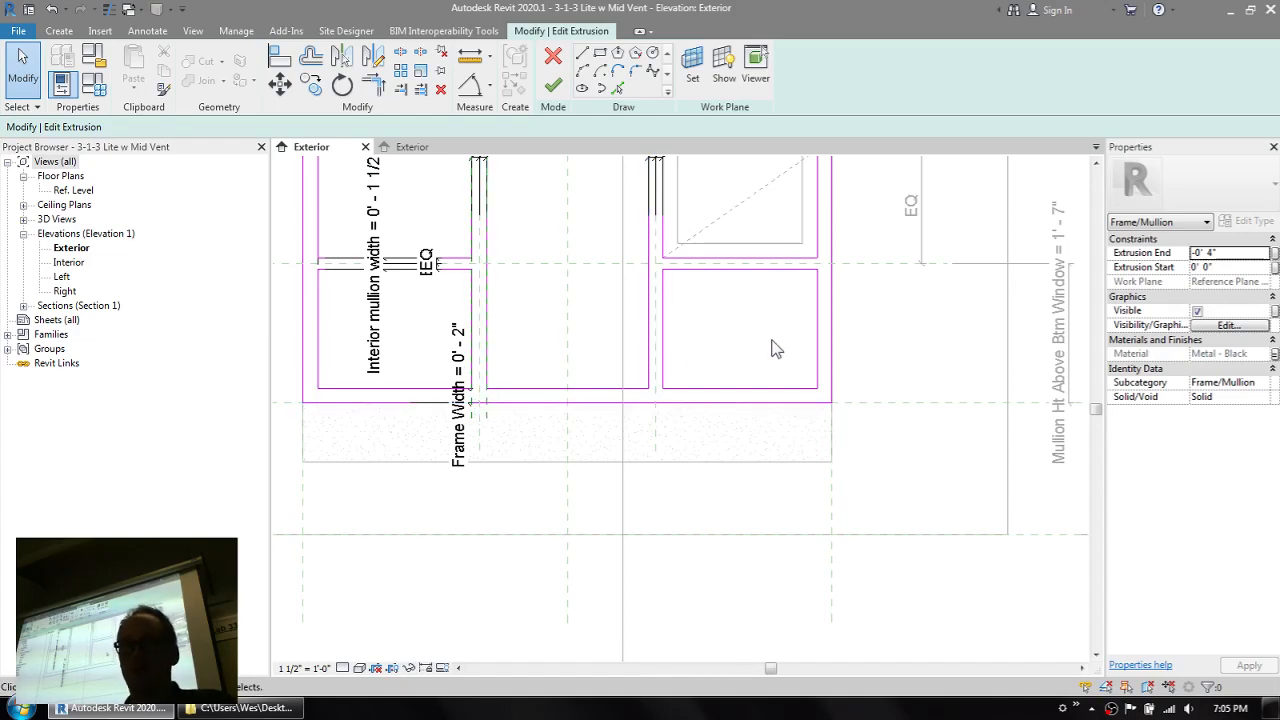
scroll(543, 407, up, 3)
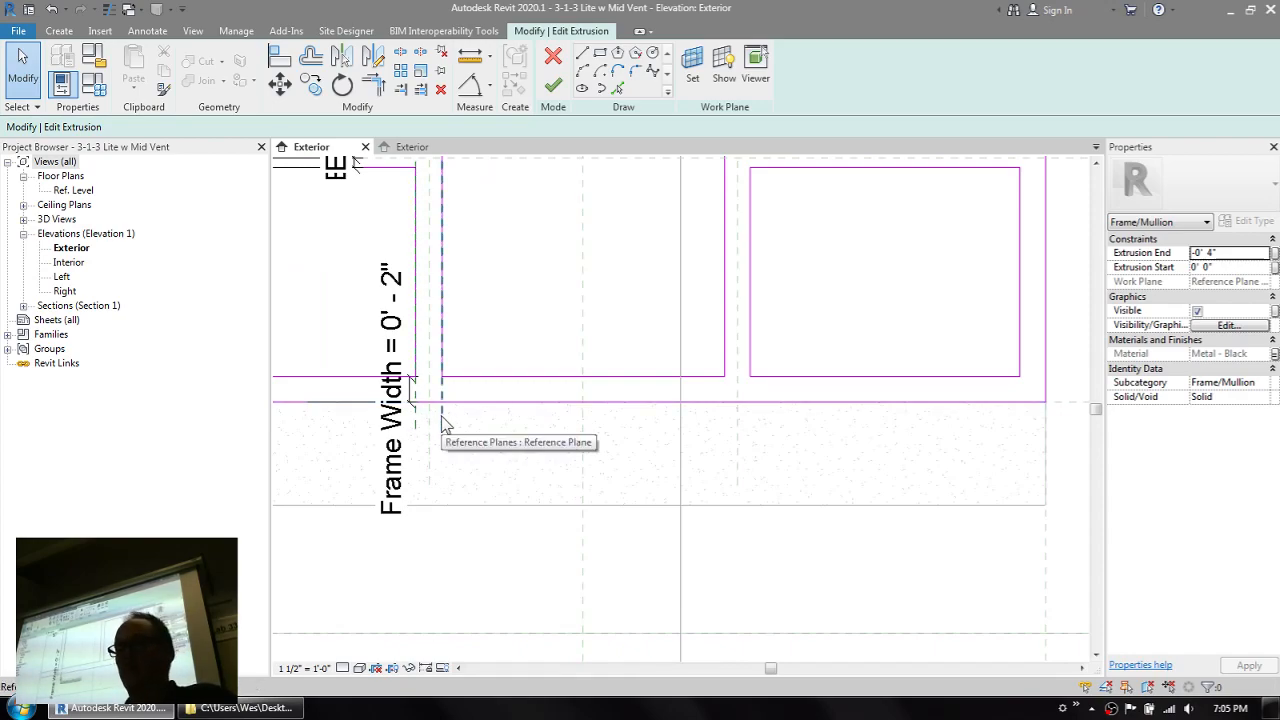
click(553, 88)
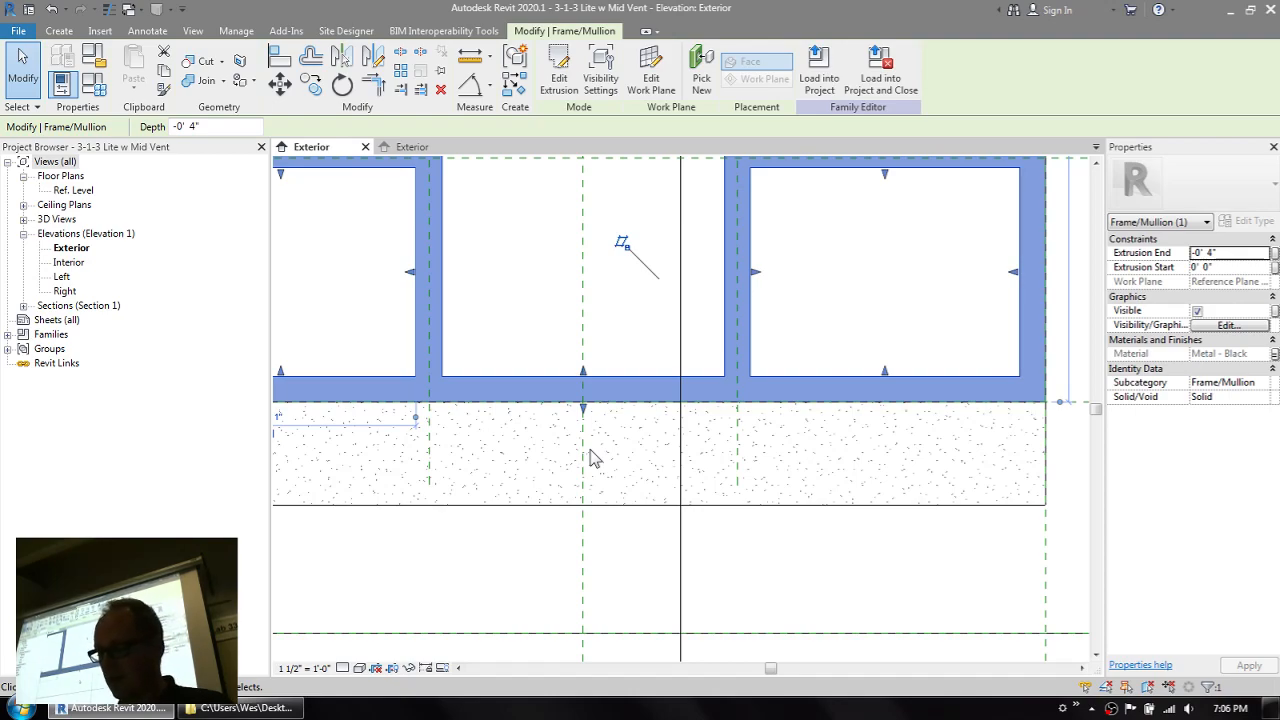
- Examine the reference planes and the width dimensions tied to them in the Ref Planes family's Exterior elevation
click(436, 147)
scroll(570, 313, up, 2)
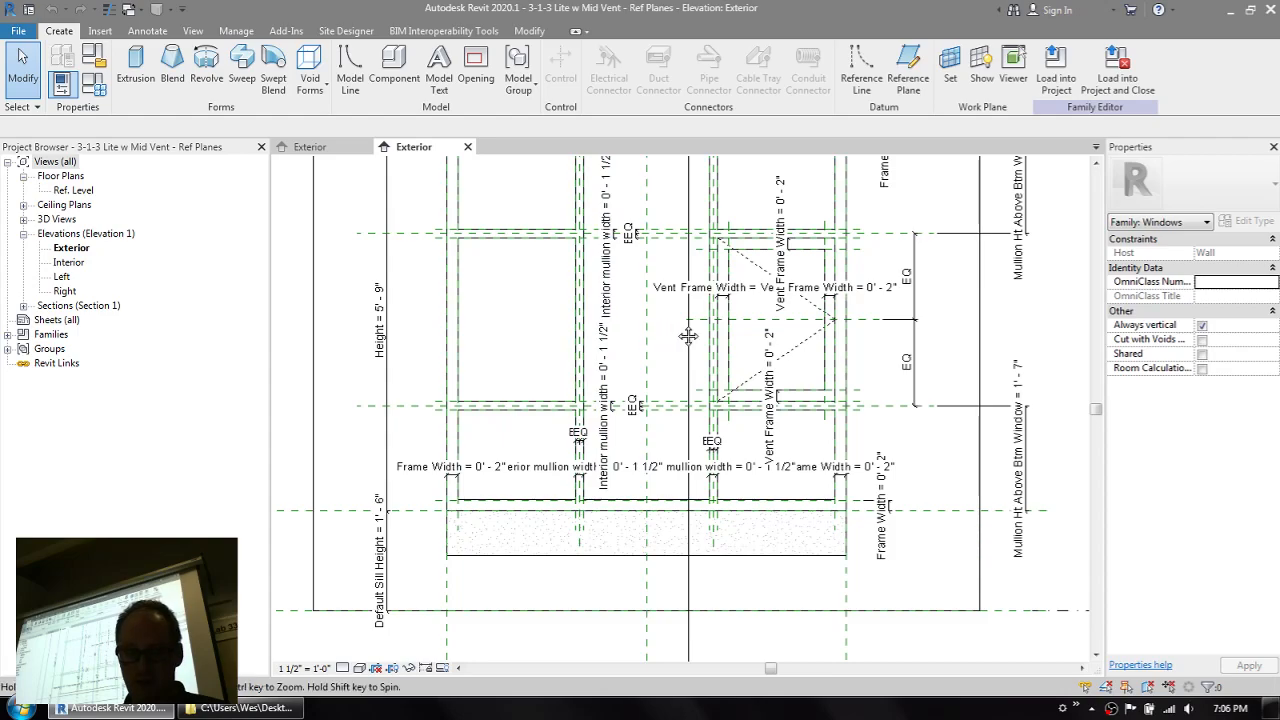
middle_drag(688, 336, 654, 334)
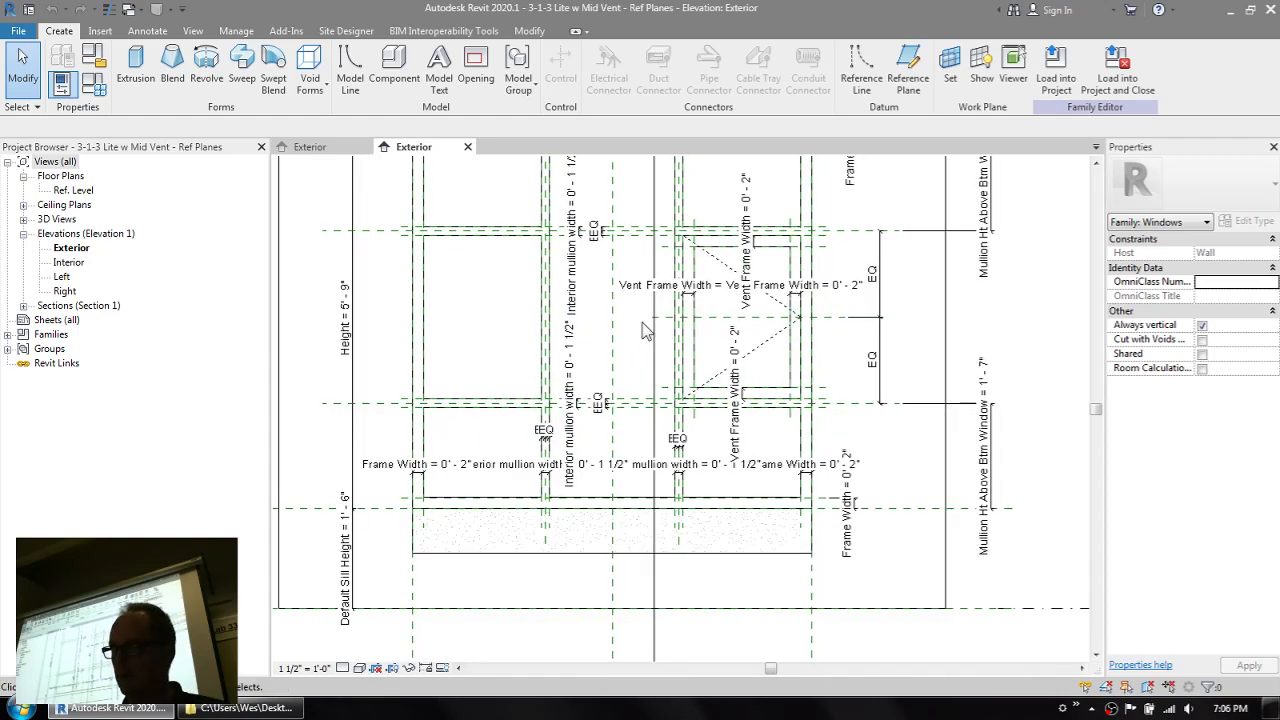
middle_drag(522, 209, 515, 362)
- In the 3-1-3 Lite w Mid Vent family, open the Glass extrusion's sketch and delete the upper-left pane's outline
click(330, 147)
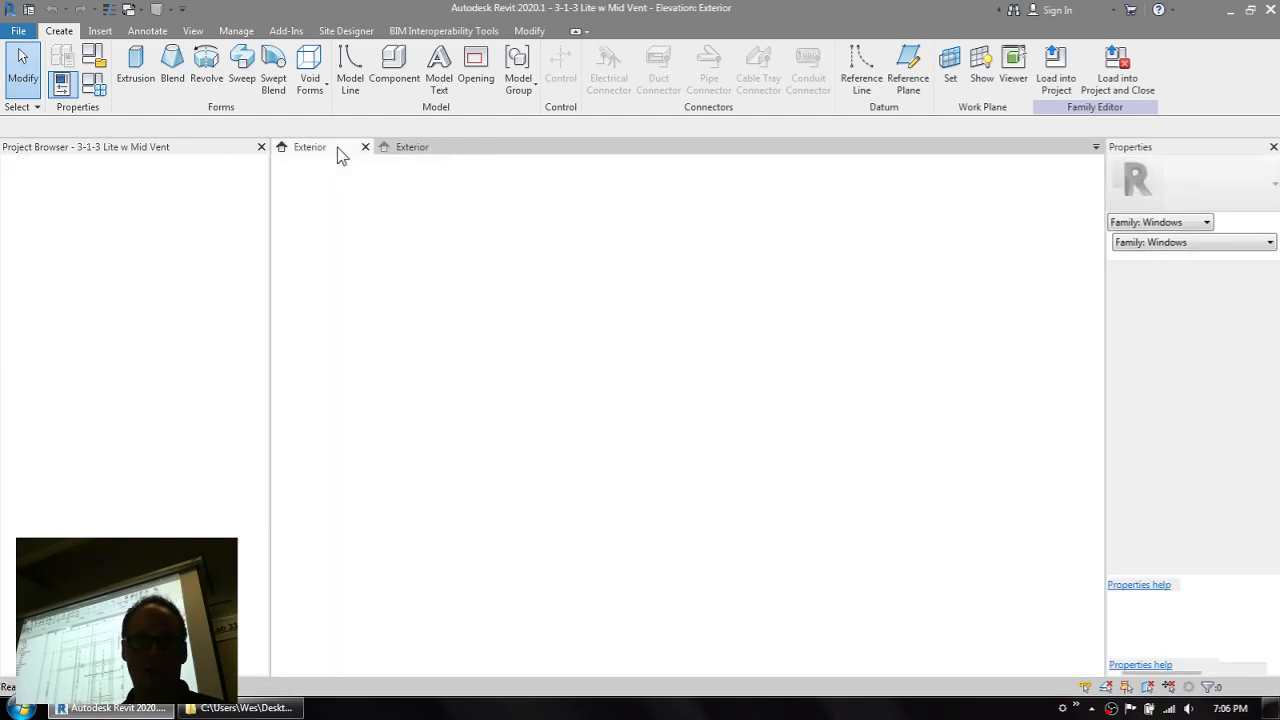
scroll(609, 443, down, 5)
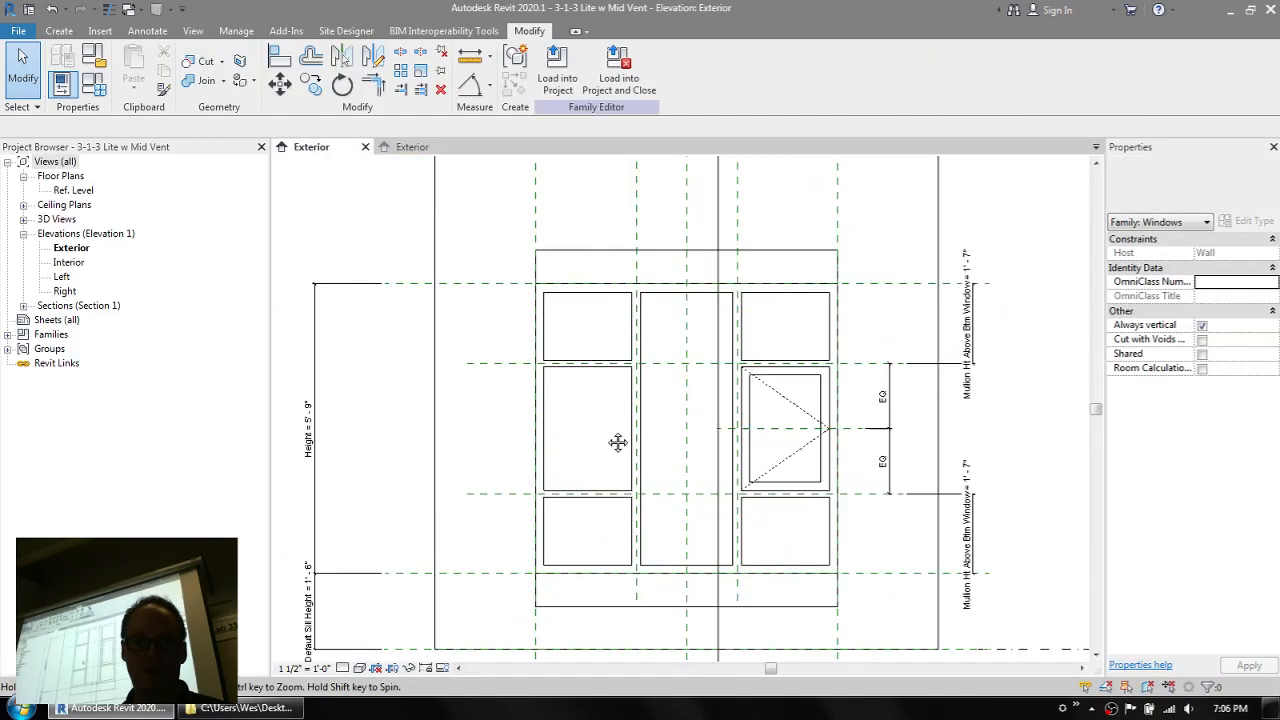
click(593, 352)
click(559, 78)
mouse_move(494, 297)
mouse_down()
mouse_move(631, 394)
mouse_move(640, 426)
mouse_up()
key(Delete)
- Sketch a new rectangular glass outline slightly inside the edges of the upper-left frame opening
scroll(614, 380, up, 4)
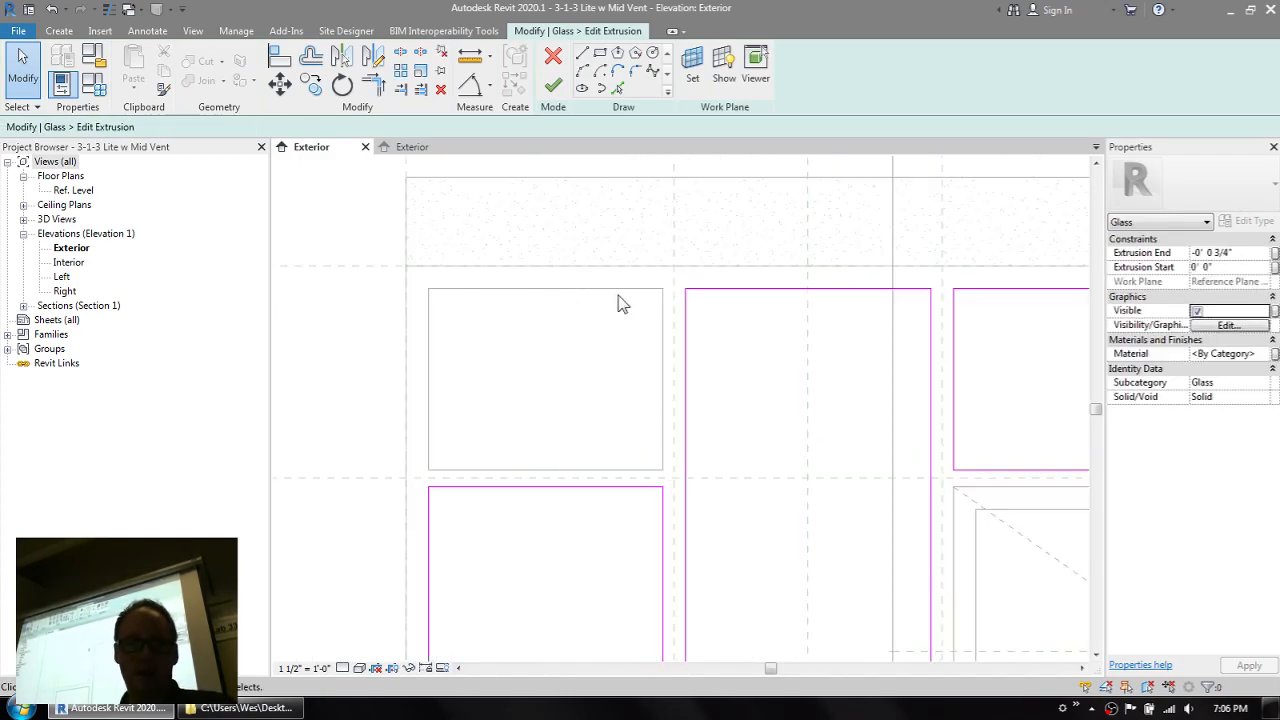
click(615, 89)
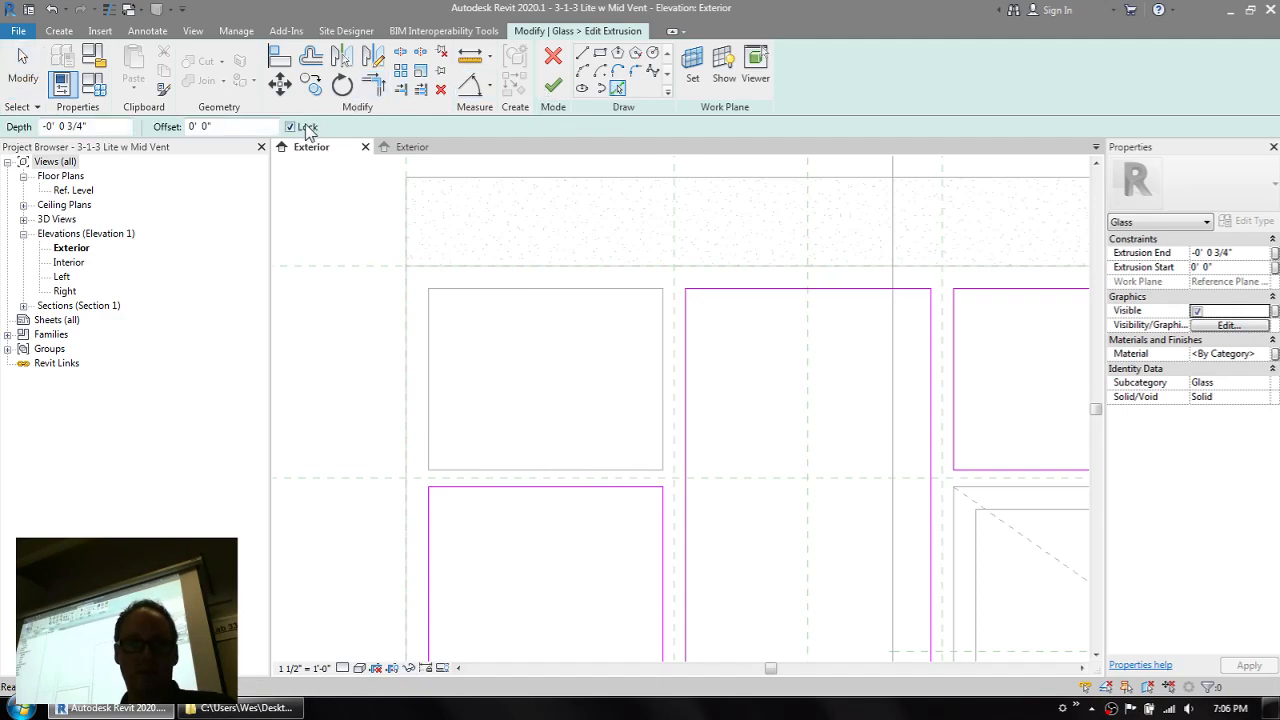
click(600, 53)
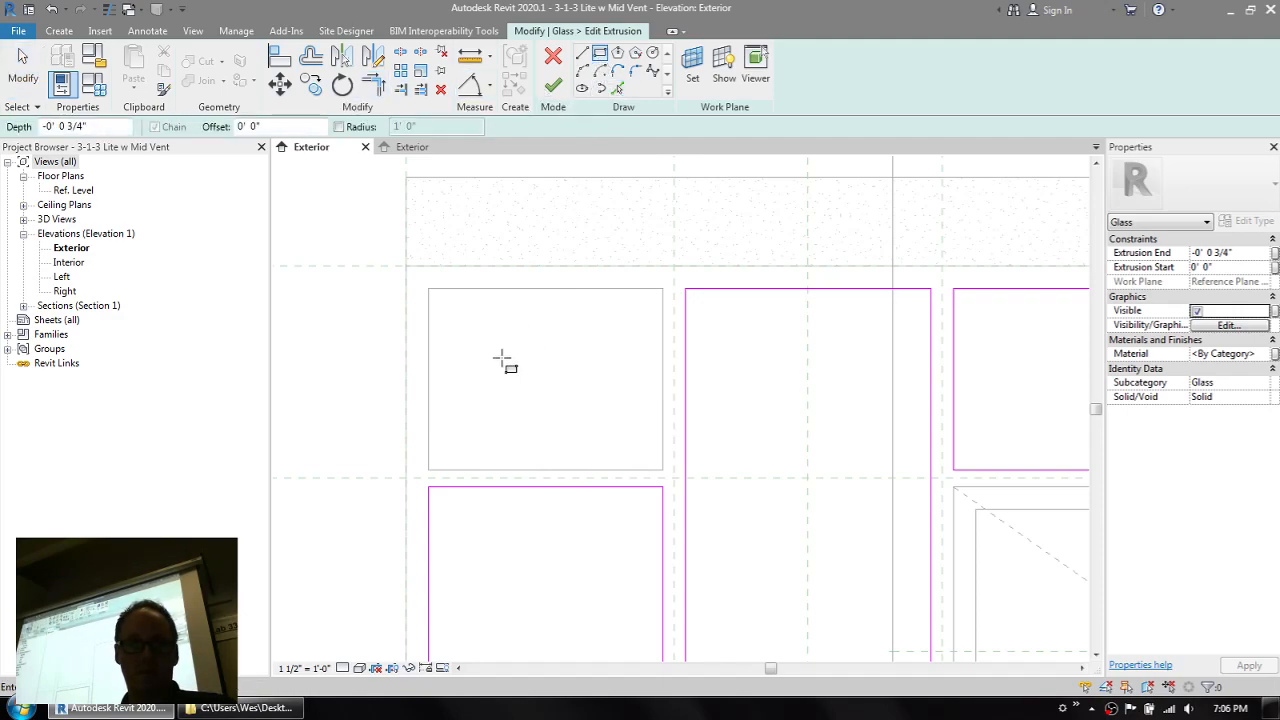
click(455, 310)
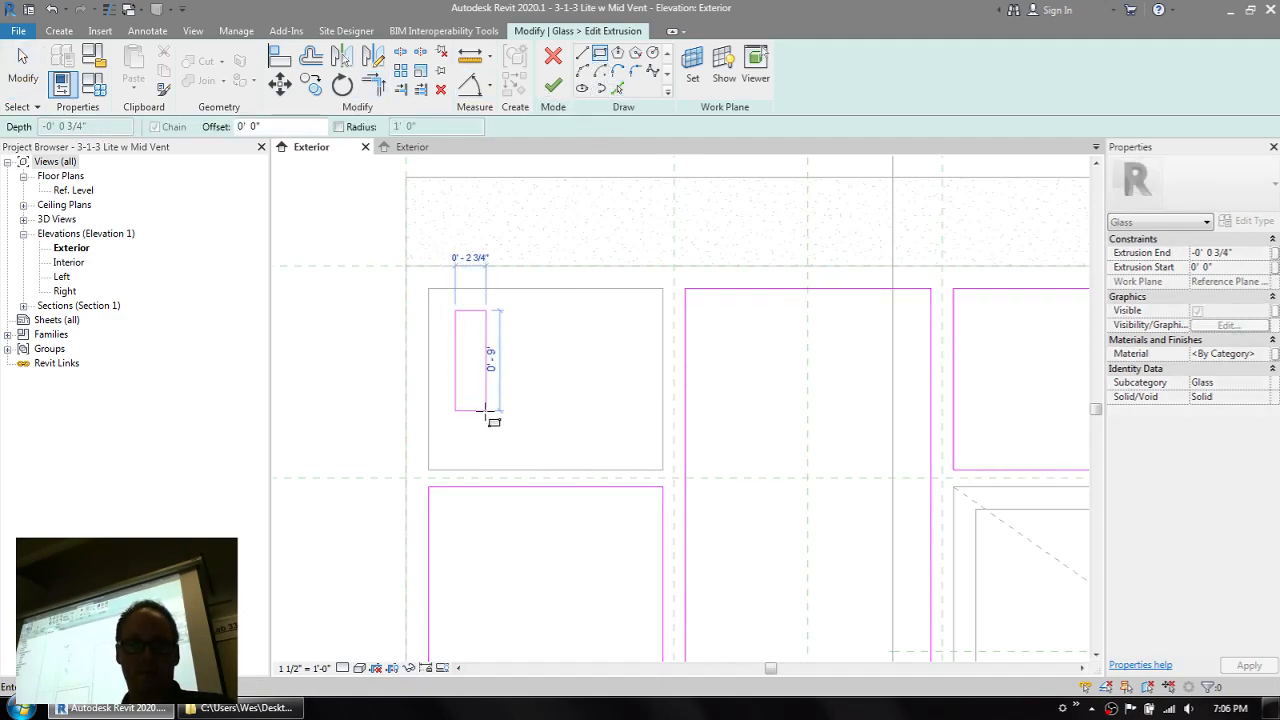
click(647, 455)
key(Escape)
key(Escape)
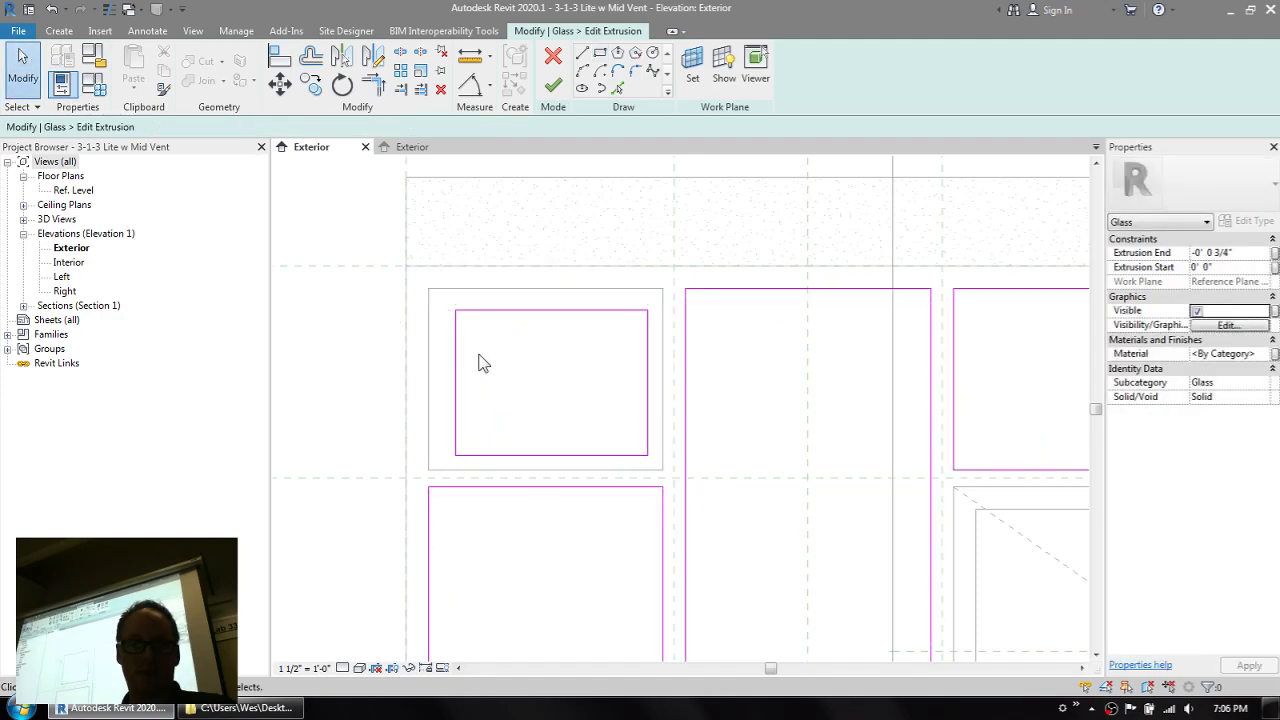
- Align and lock the rectangle's four sides to the upper-left frame opening, finish the Glass sketch and deselect the extrusion
click(279, 57)
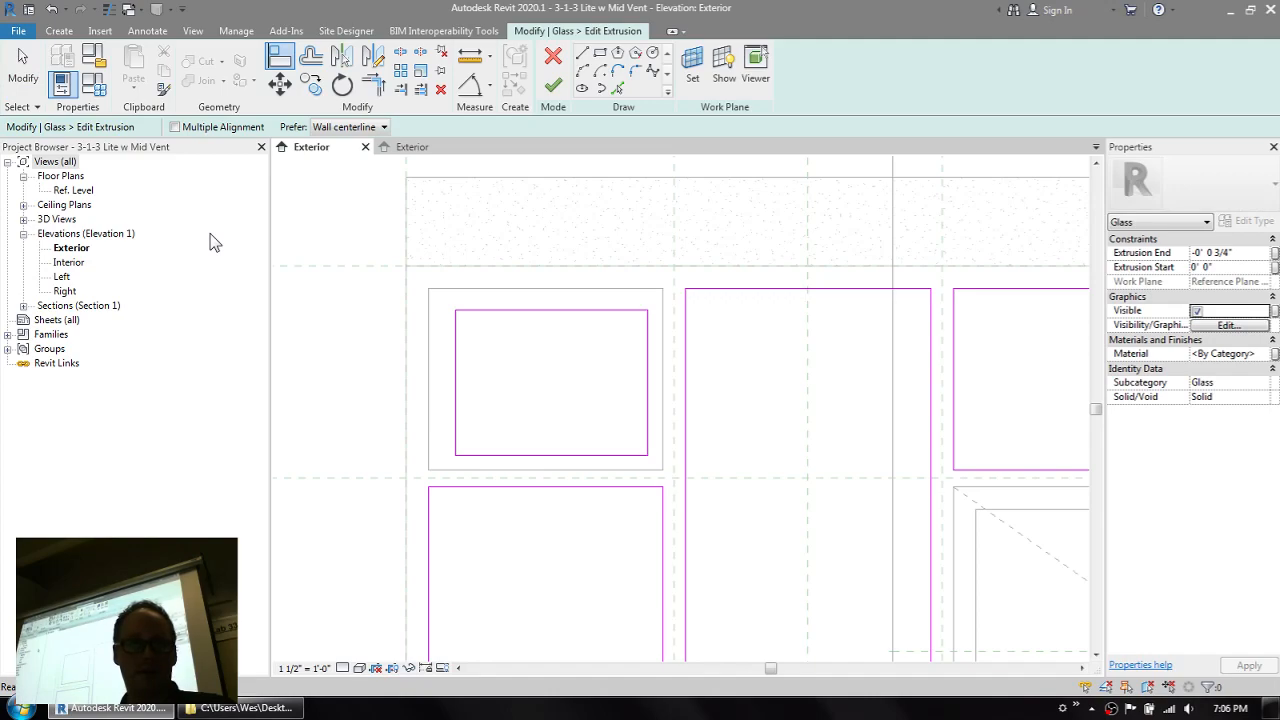
click(557, 289)
click(558, 311)
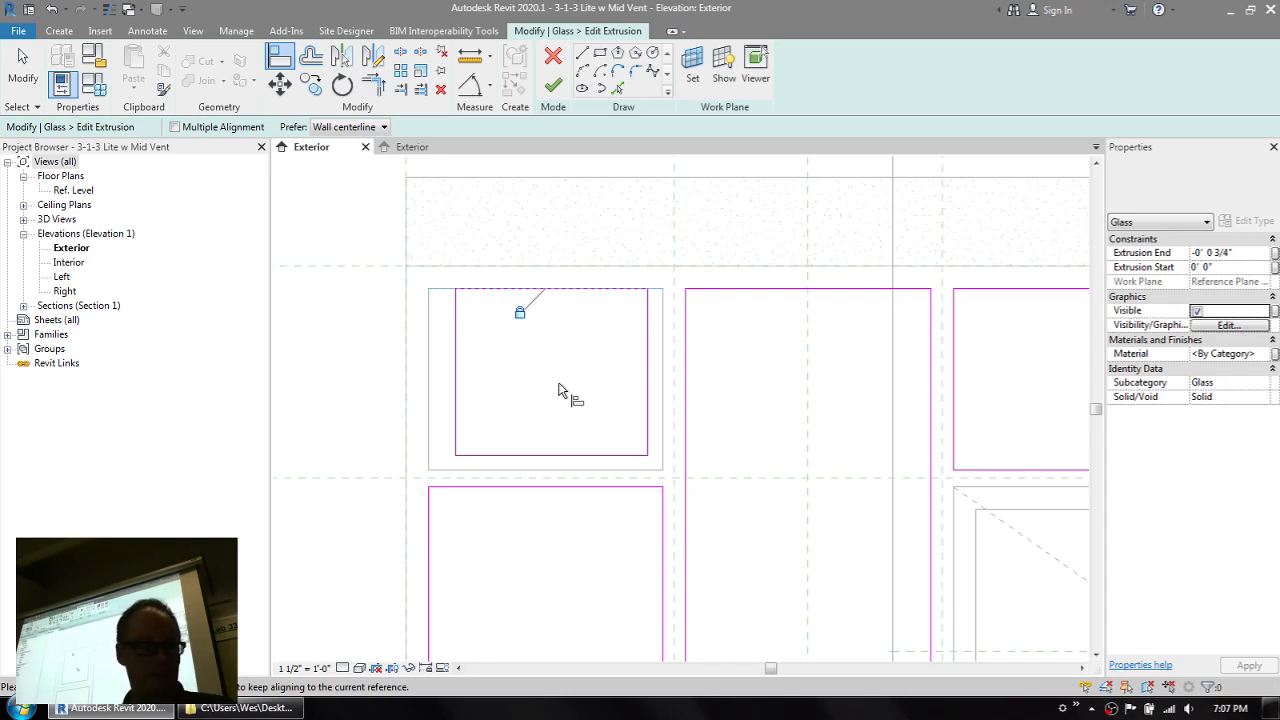
click(662, 393)
click(650, 393)
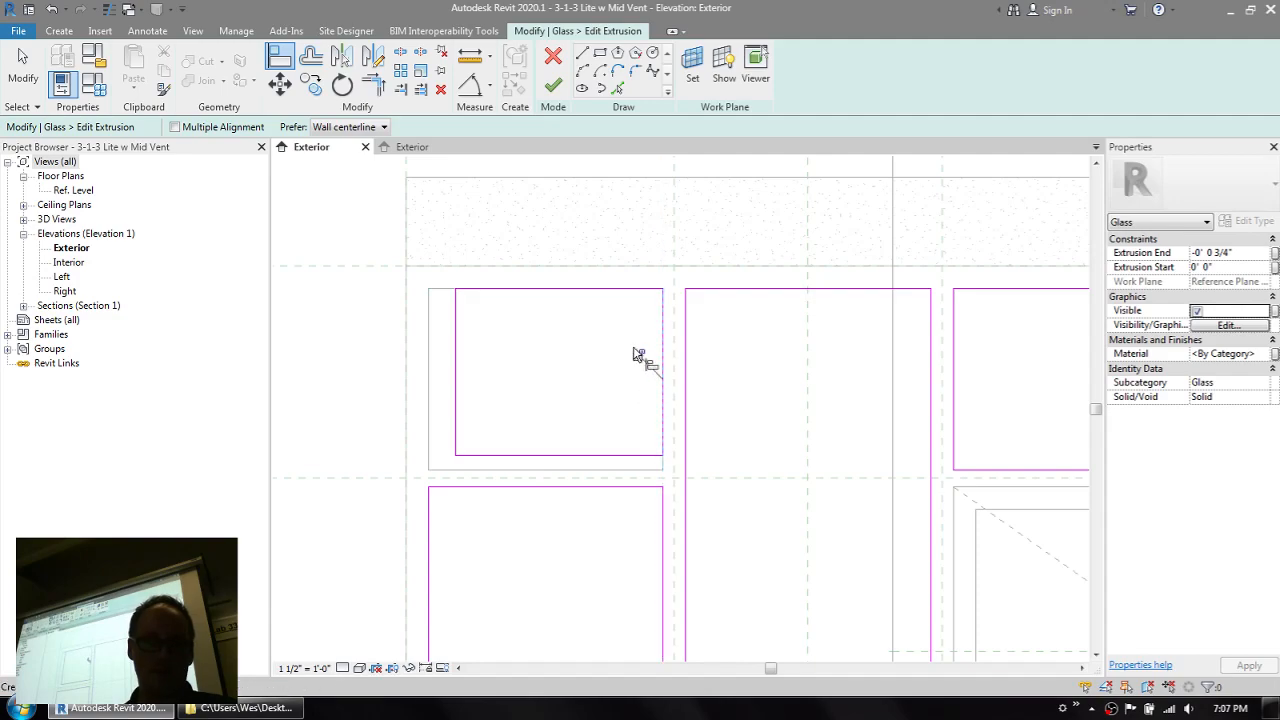
click(567, 476)
click(569, 457)
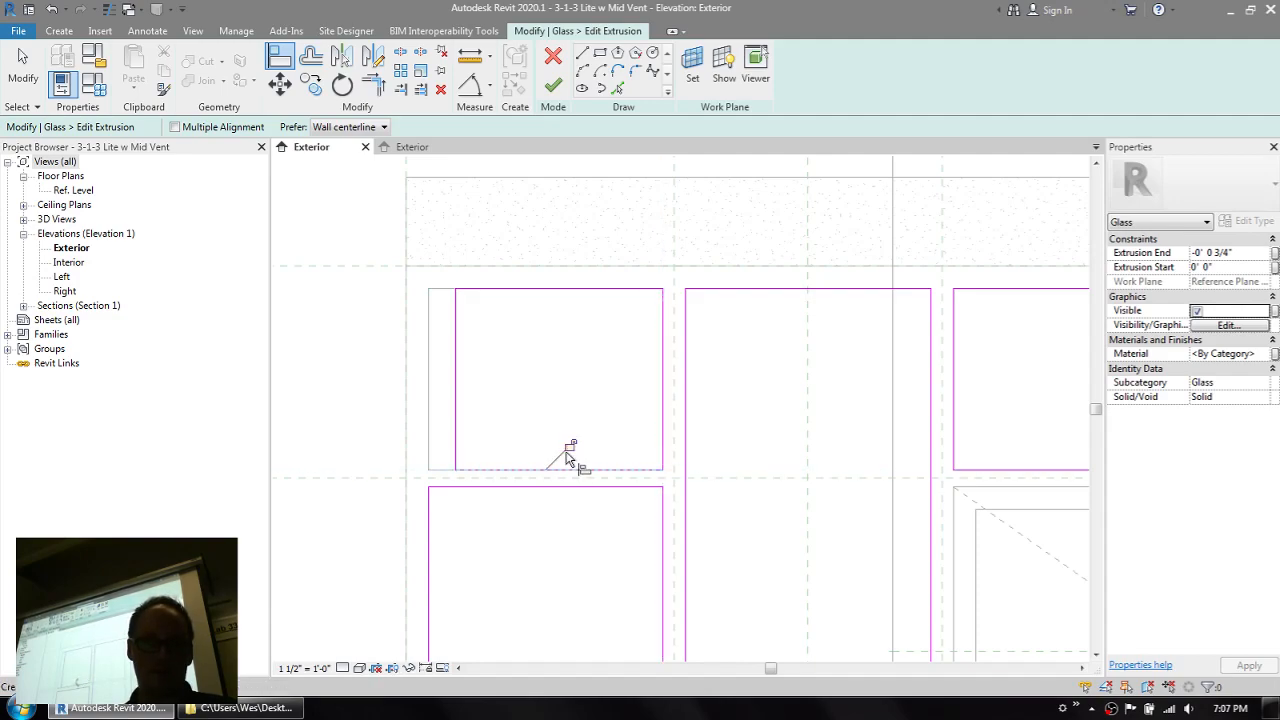
click(430, 393)
click(457, 394)
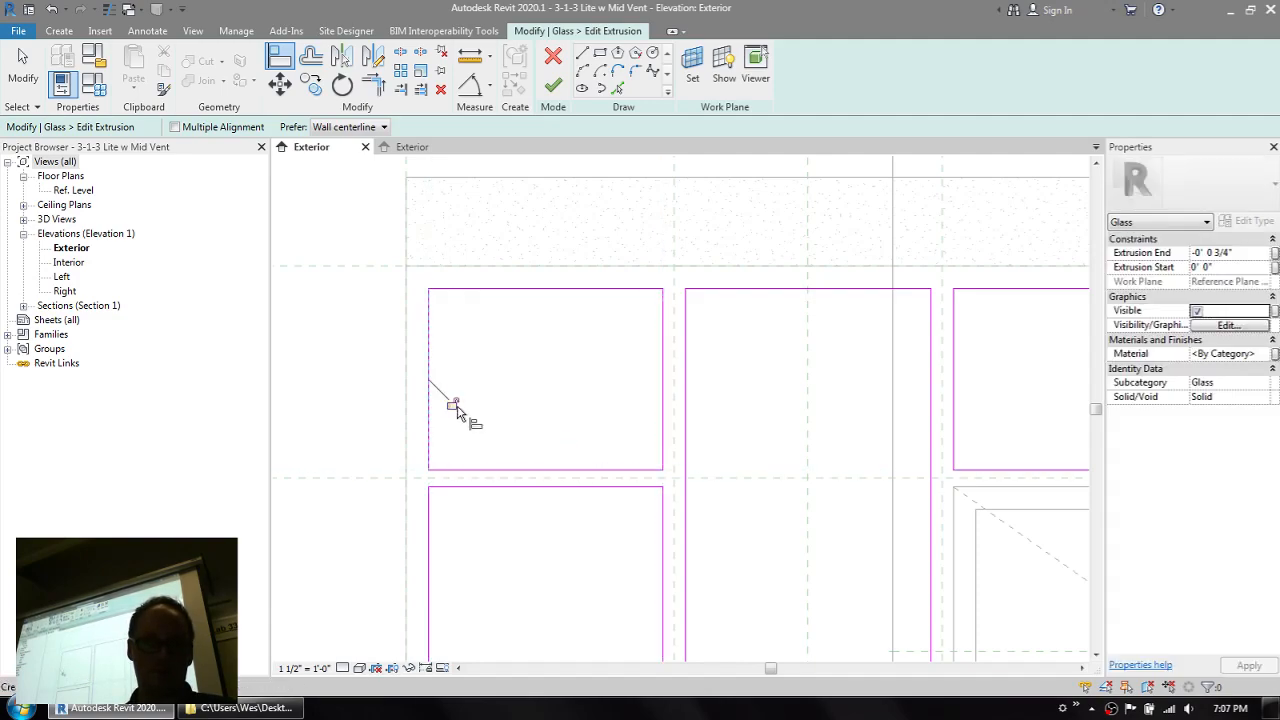
click(553, 86)
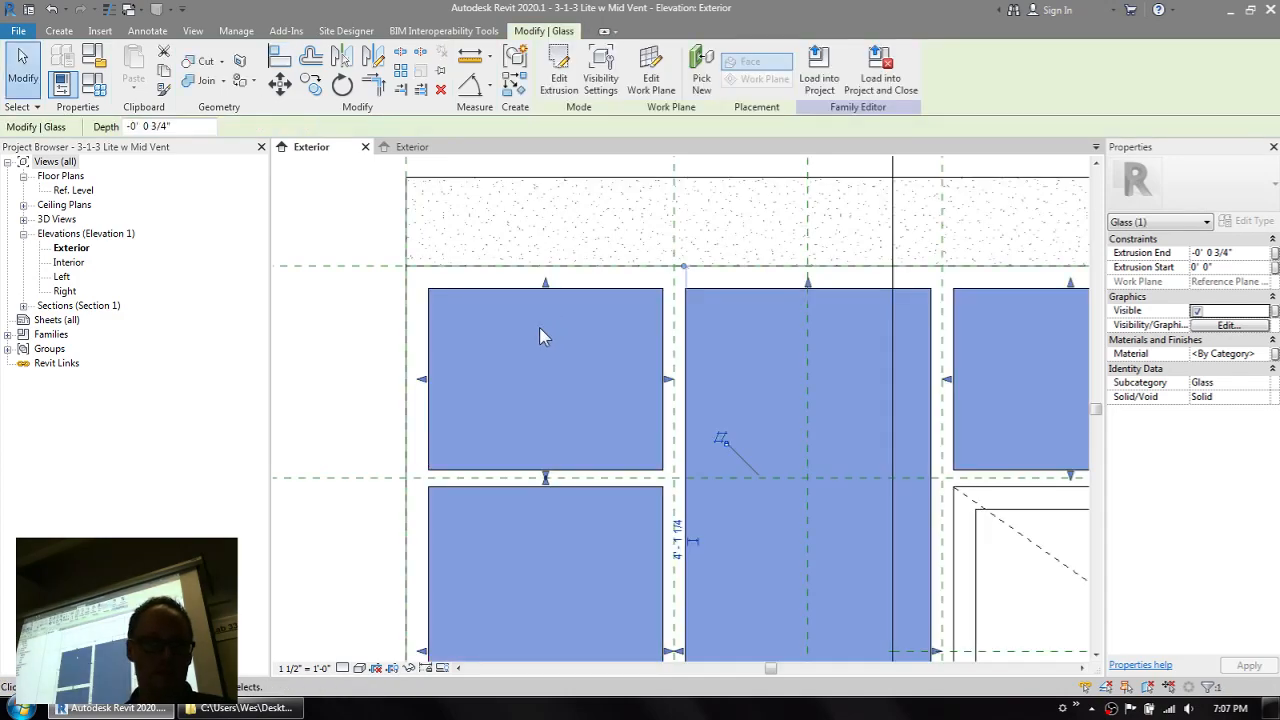
middle_drag(343, 352, 423, 187)
scroll(405, 317, down, 2)
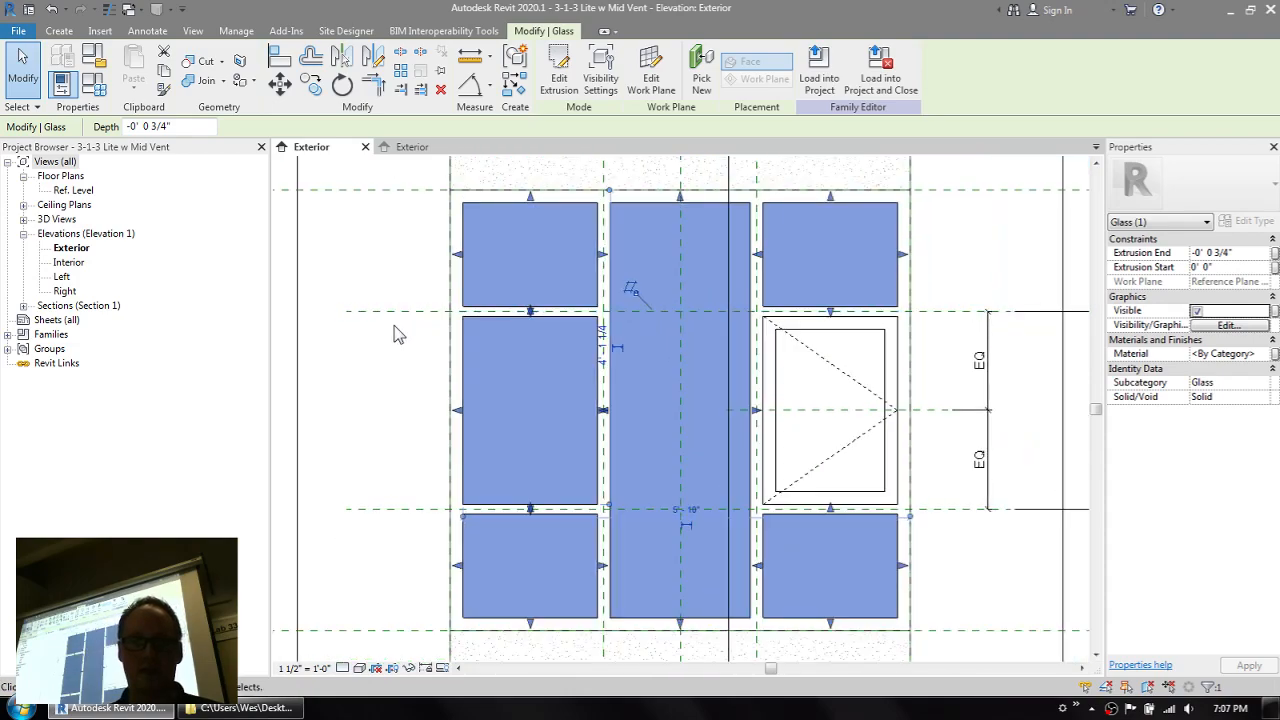
key(Escape)
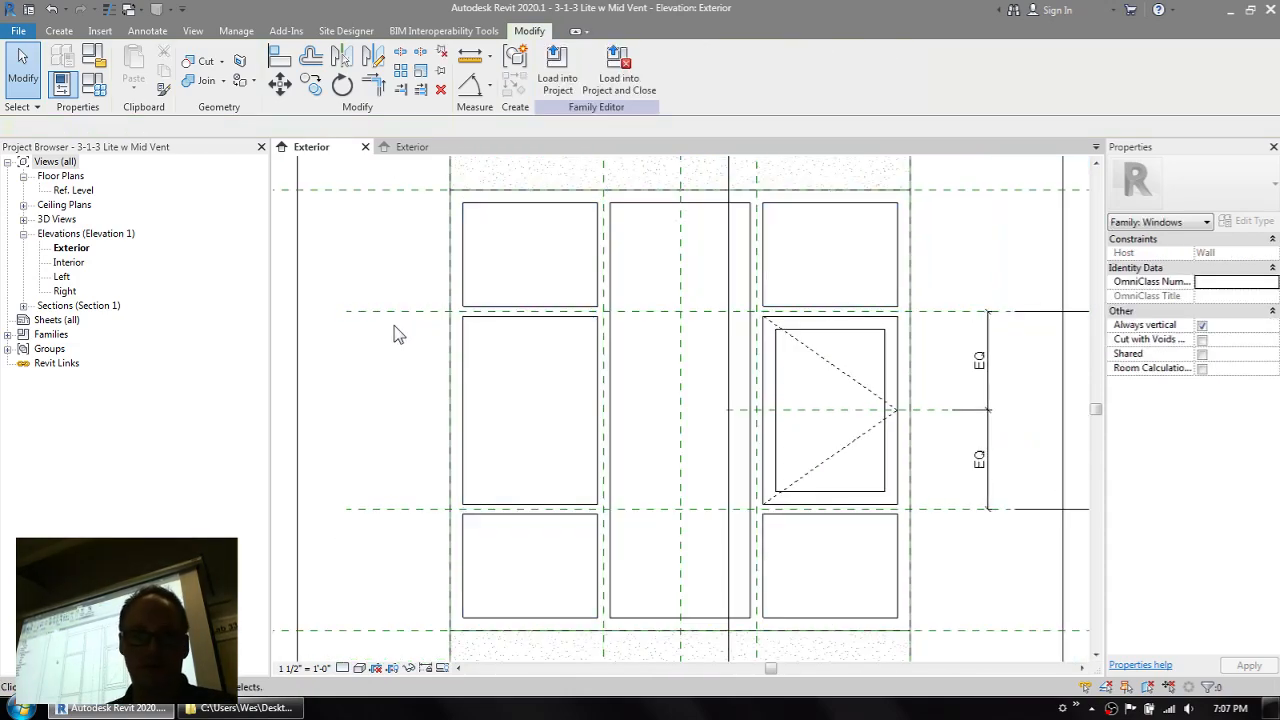
- Reopen the Frame/Mullion extrusion's sketch and select the left vertical mullion's EQ dimension to examine its centring constraint
click(603, 420)
click(561, 88)
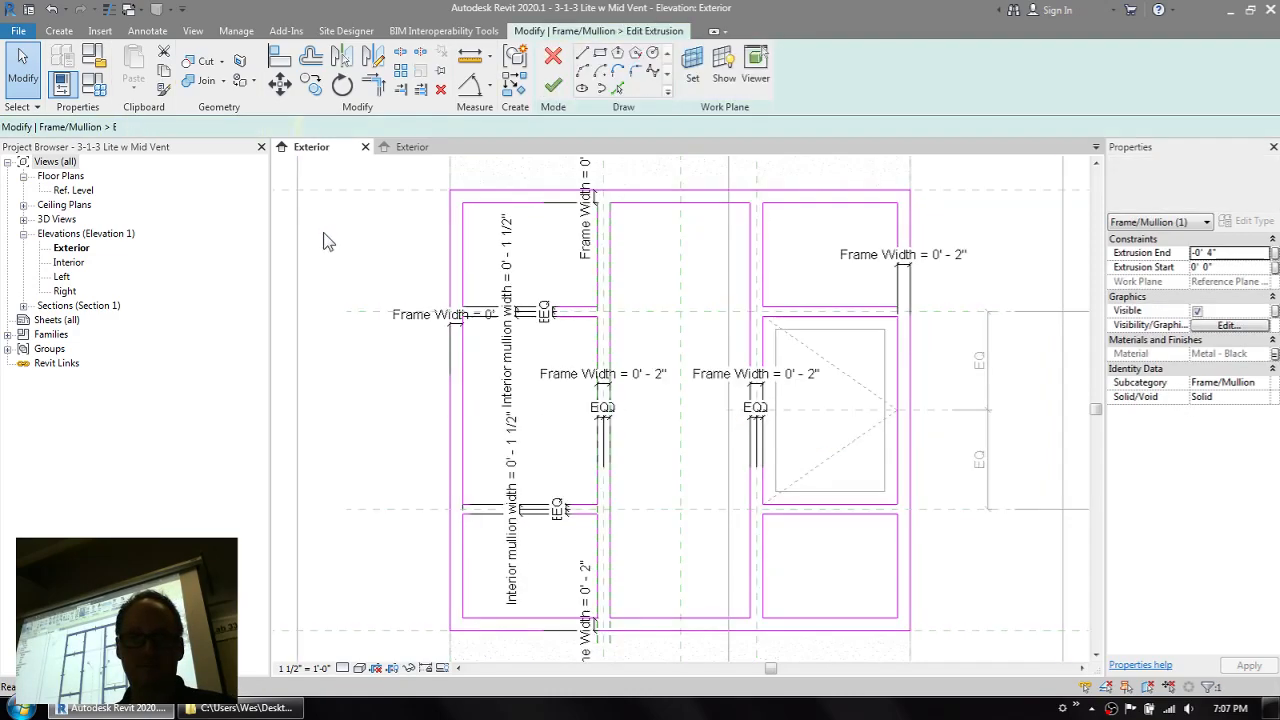
scroll(630, 400, up, 5)
middle_drag(666, 437, 681, 392)
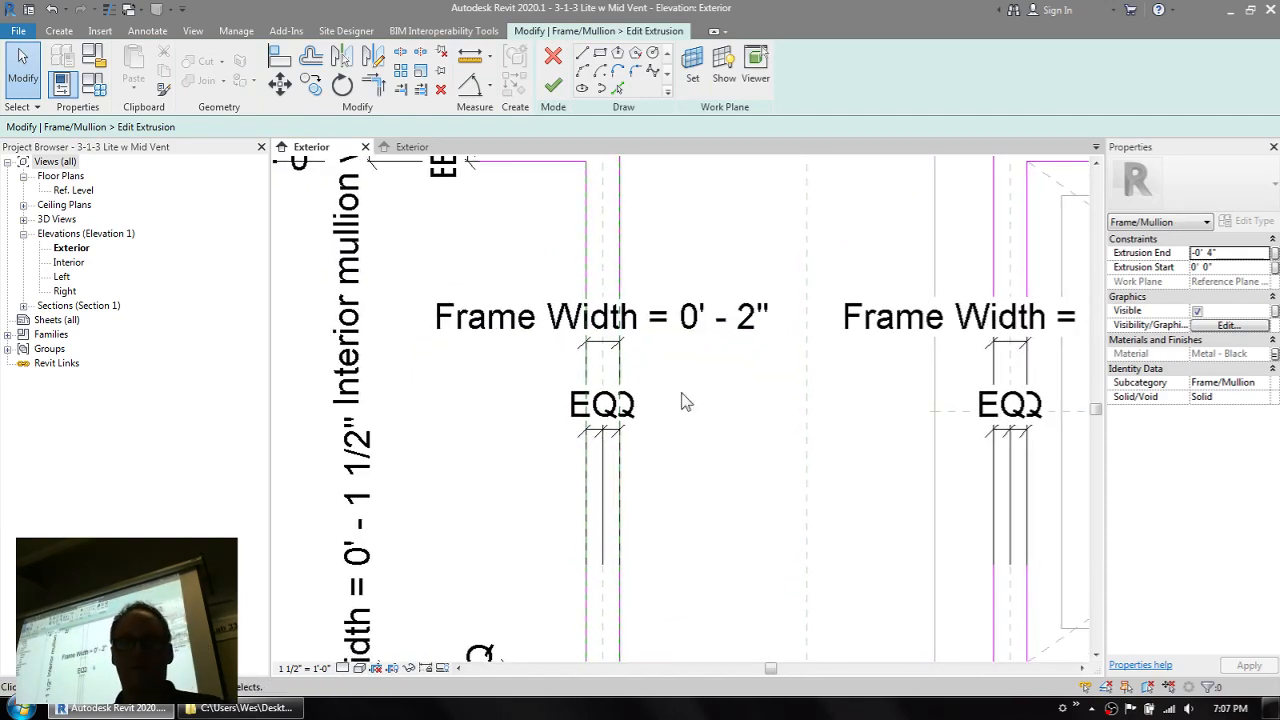
click(622, 414)
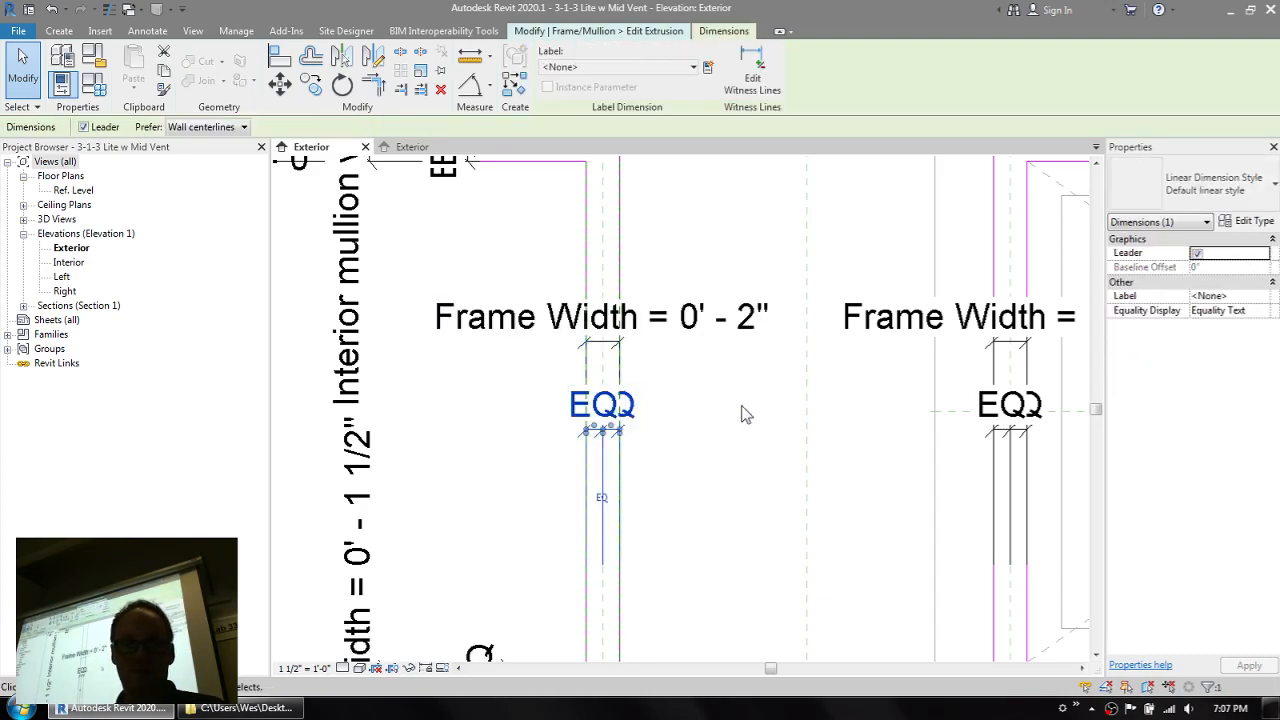
- Delete the left vertical mullion's EQ dimension and its Frame Width dimension from the Frame/Mullion sketch
key(Delete)
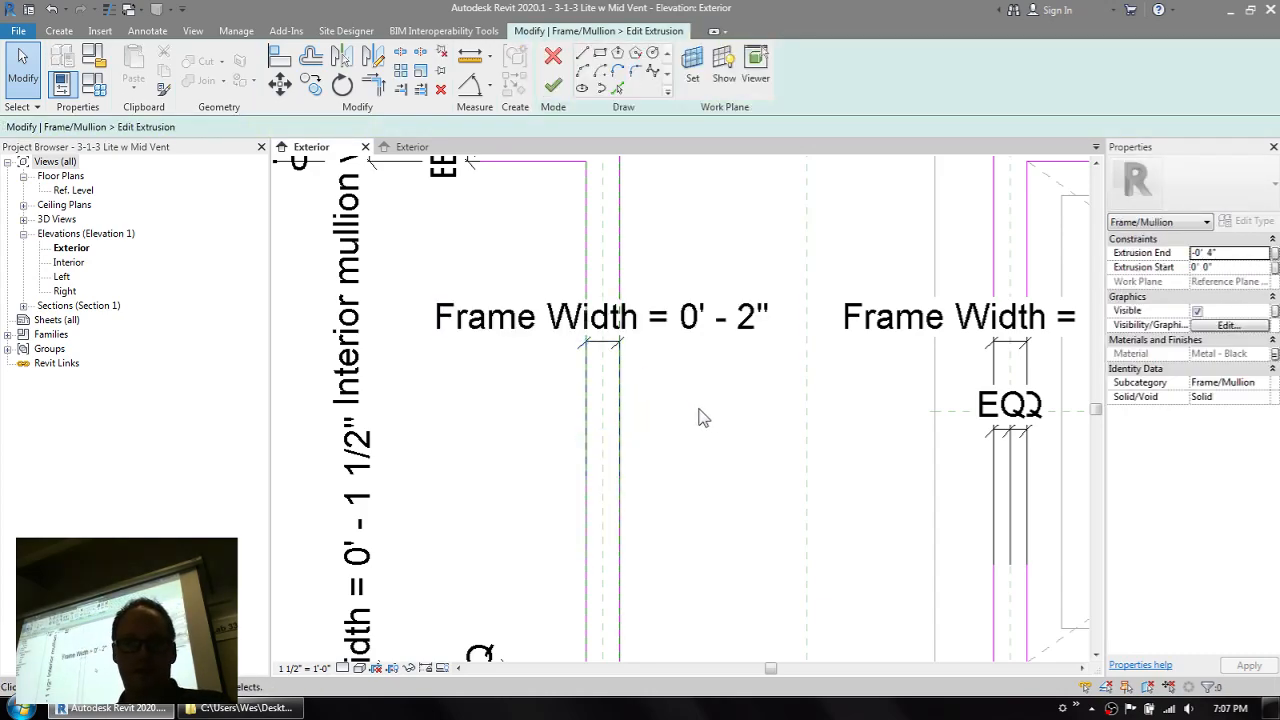
click(655, 324)
key(Delete)
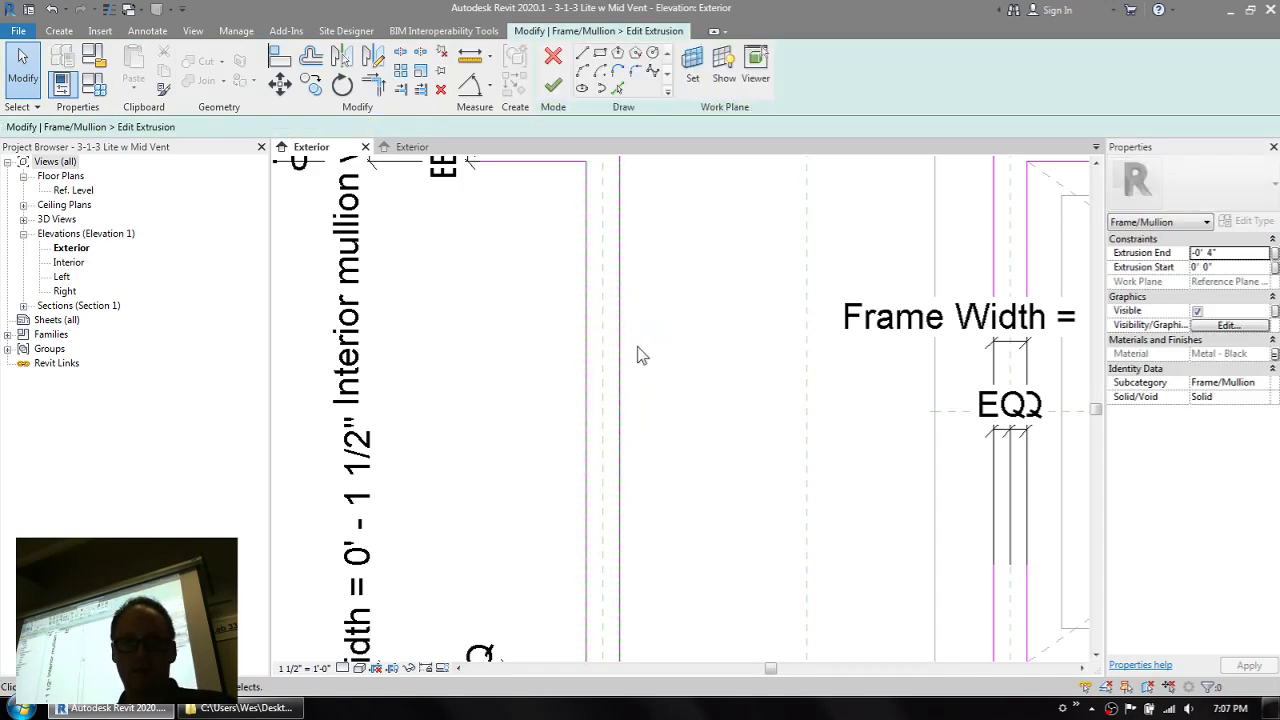
- Try to dimension the left vertical mullion's two edges with its centre reference plane, and undo that dimension
scroll(630, 355, up, 3)
middle_drag(640, 369, 692, 367)
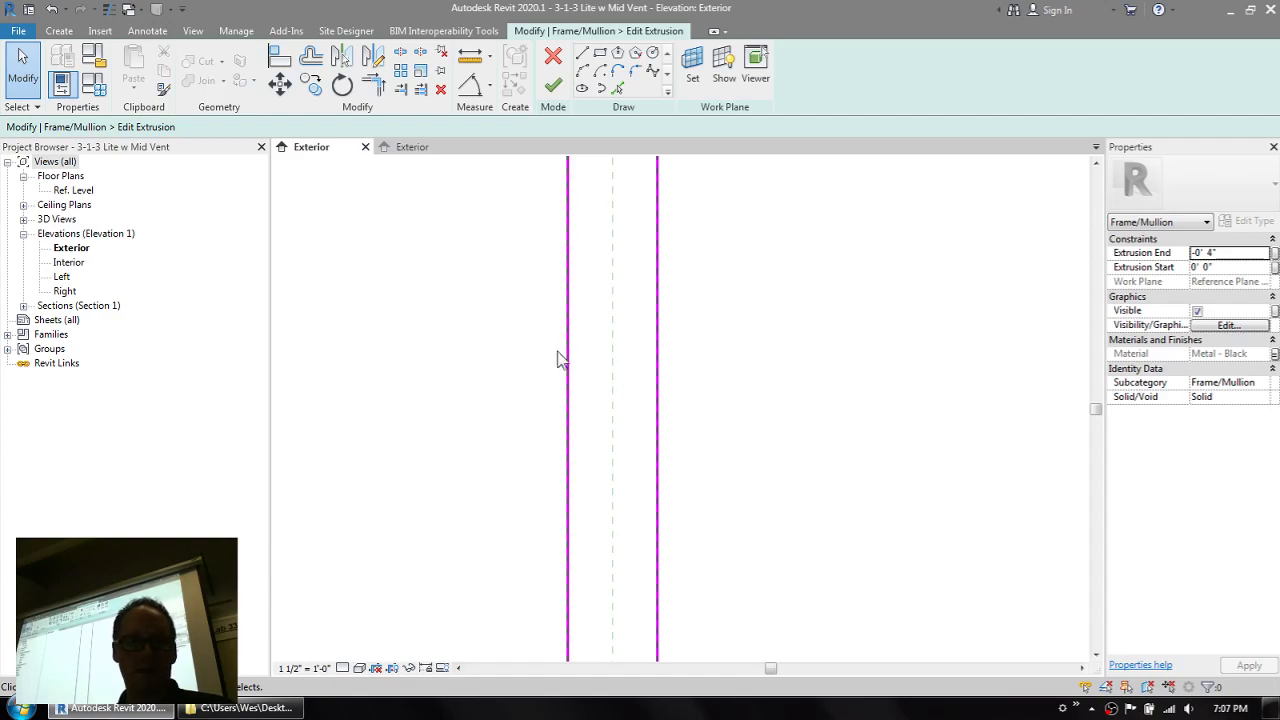
key(d)
key(i)
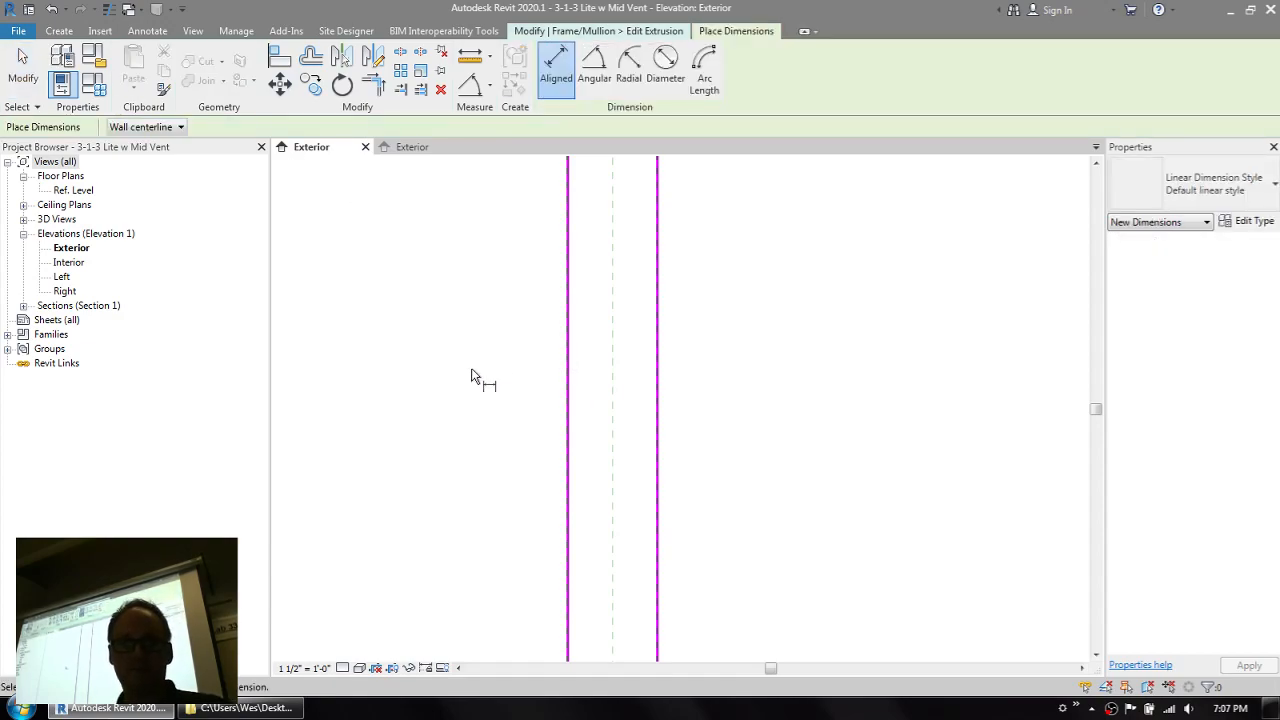
click(567, 391)
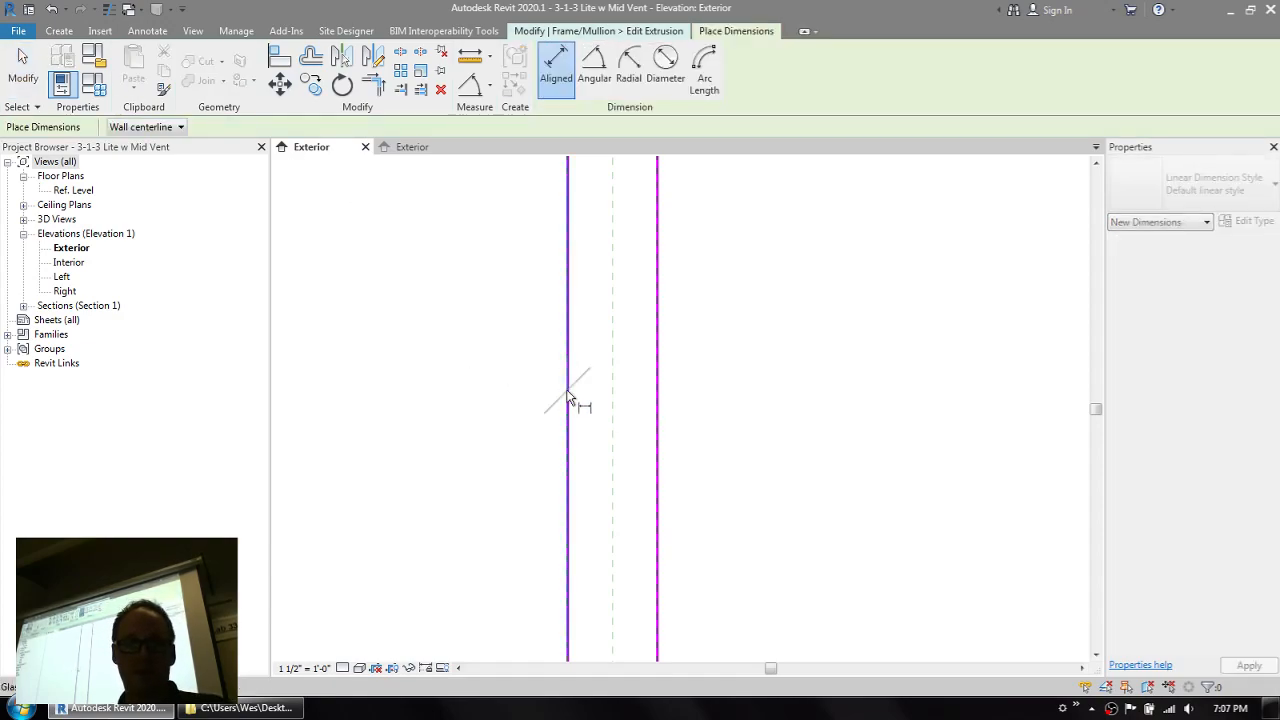
click(659, 392)
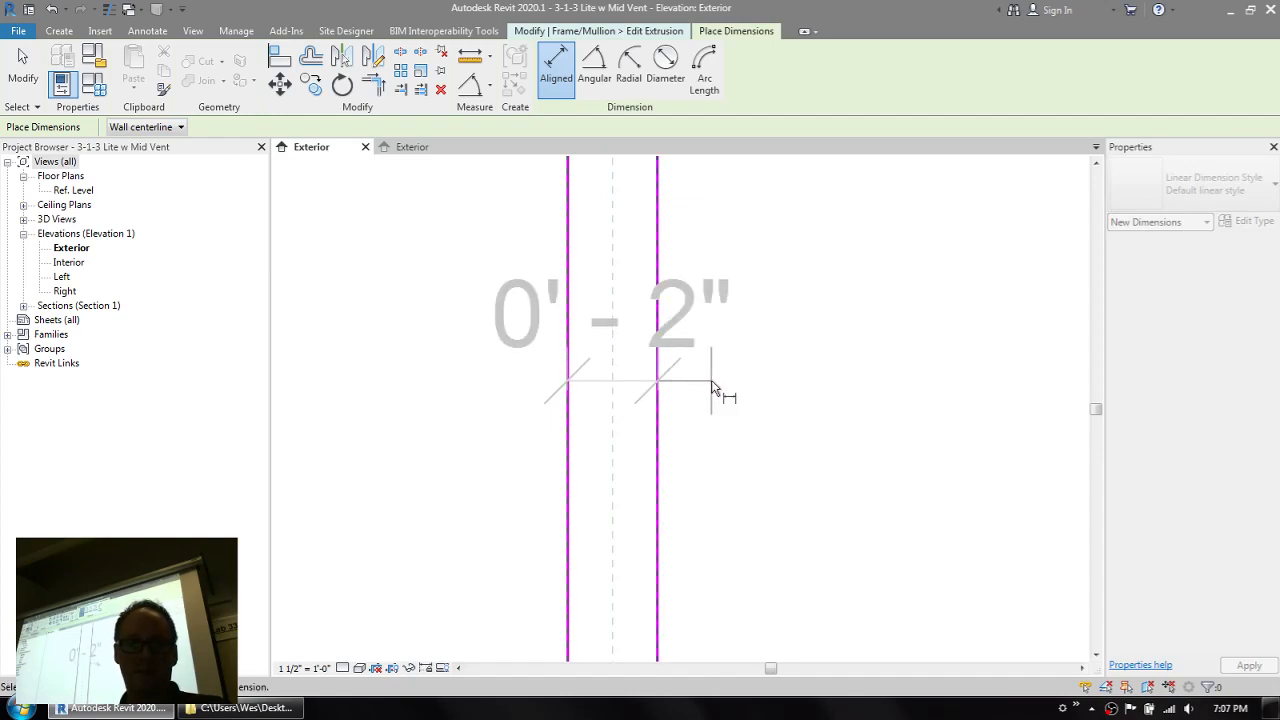
click(616, 384)
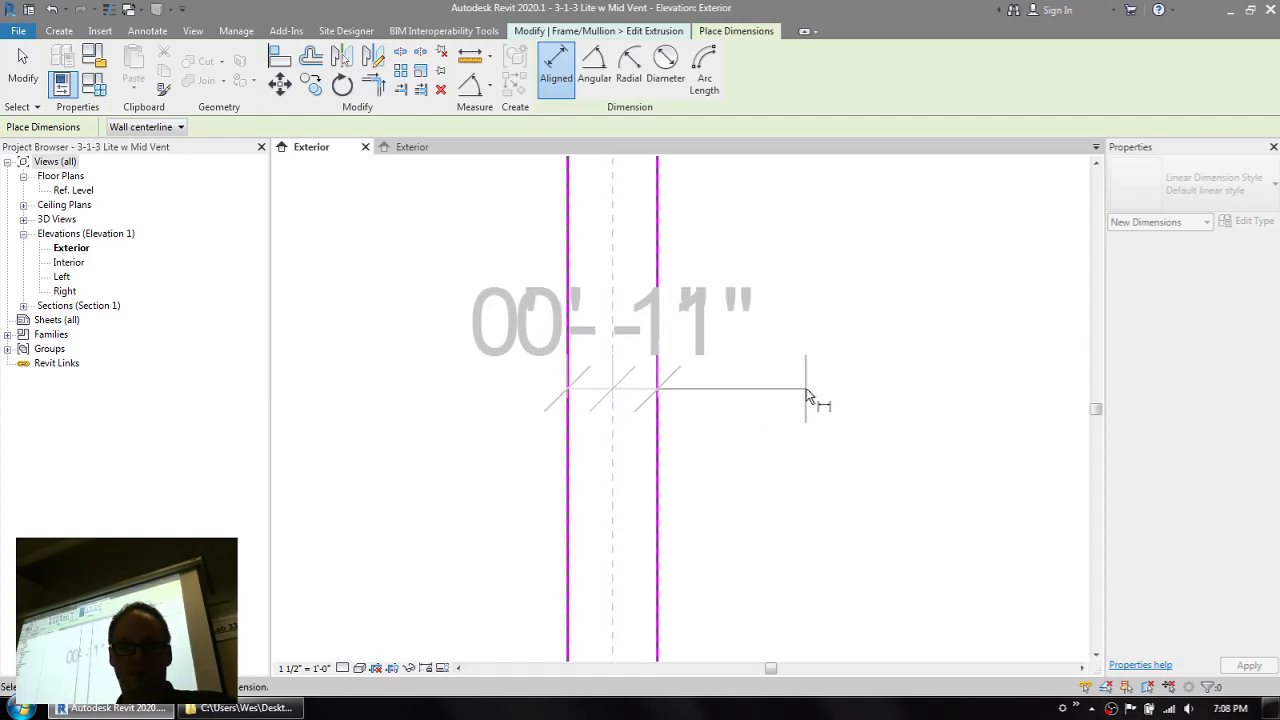
click(826, 448)
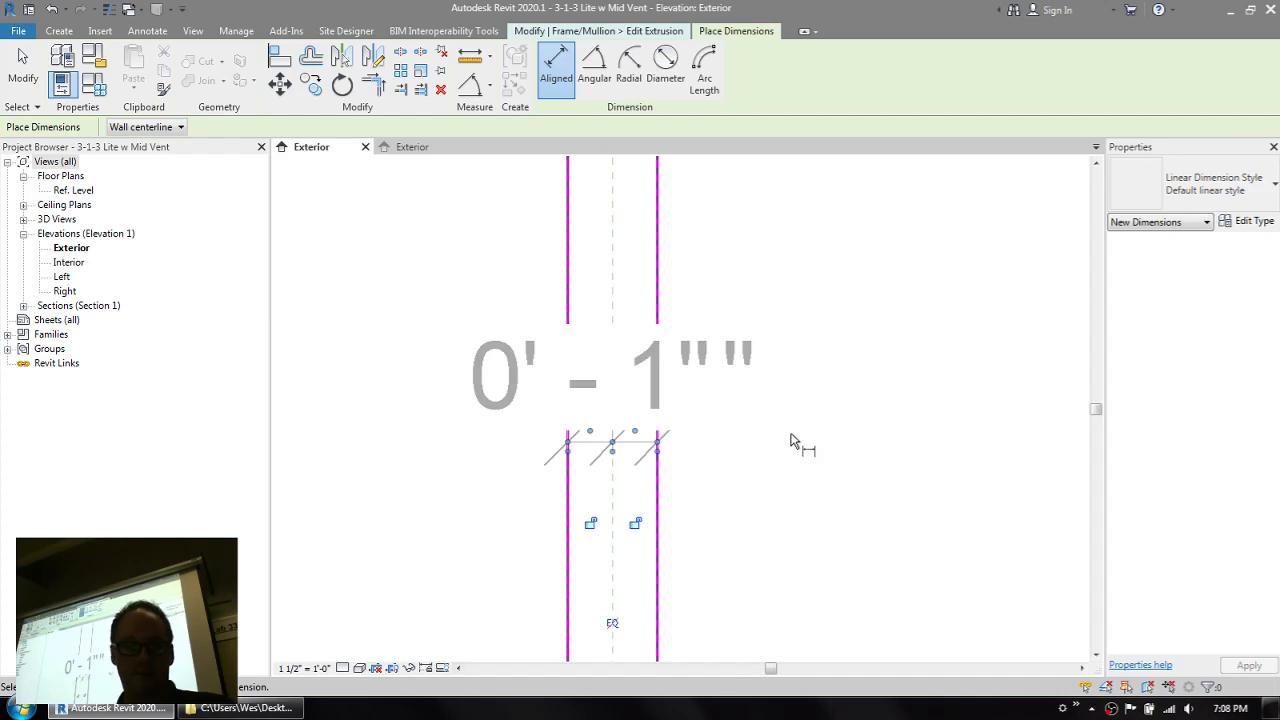
key(ctrl+z)
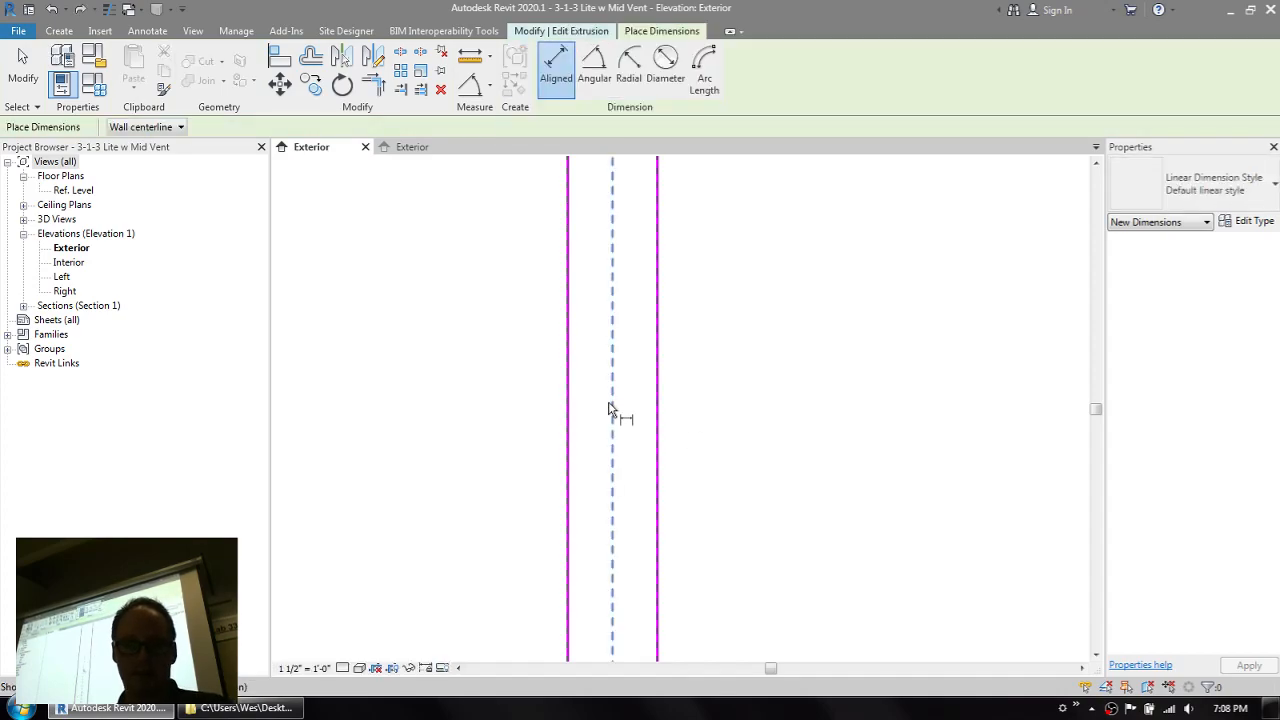
- Dimension the left vertical mullion's two sketch edges with its centre reference plane and set the spacing to equal
click(569, 399)
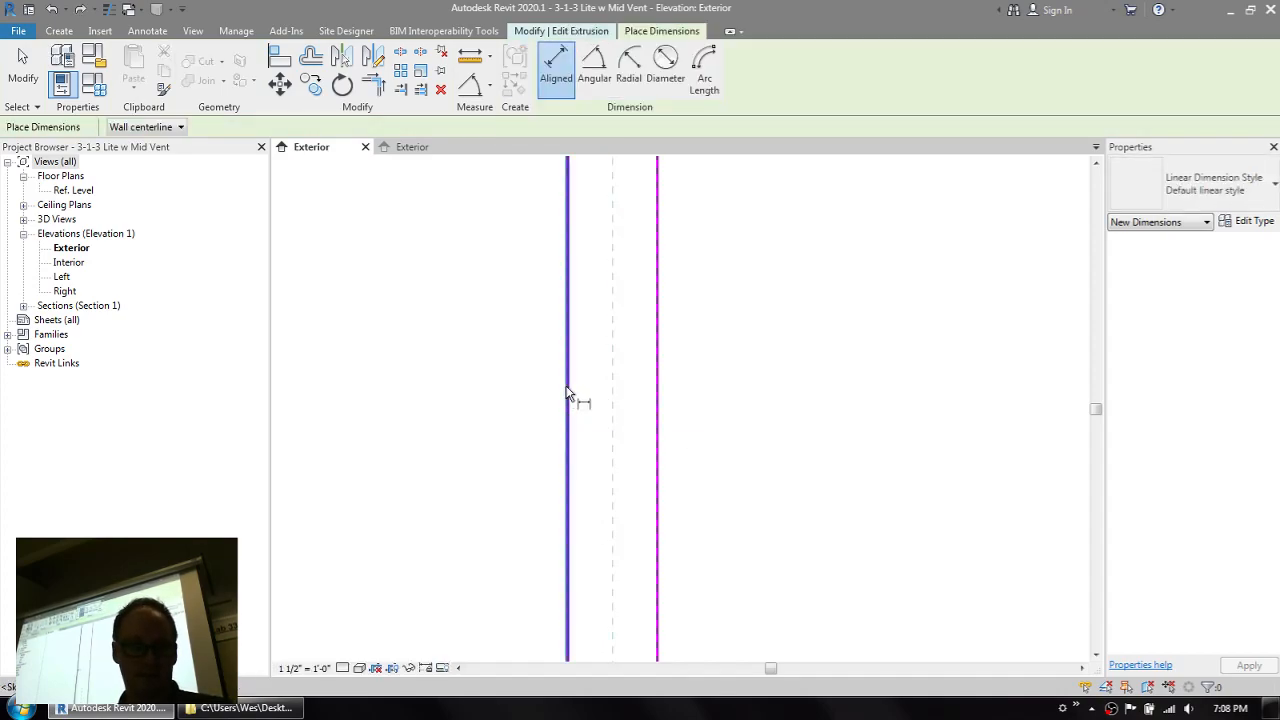
click(658, 392)
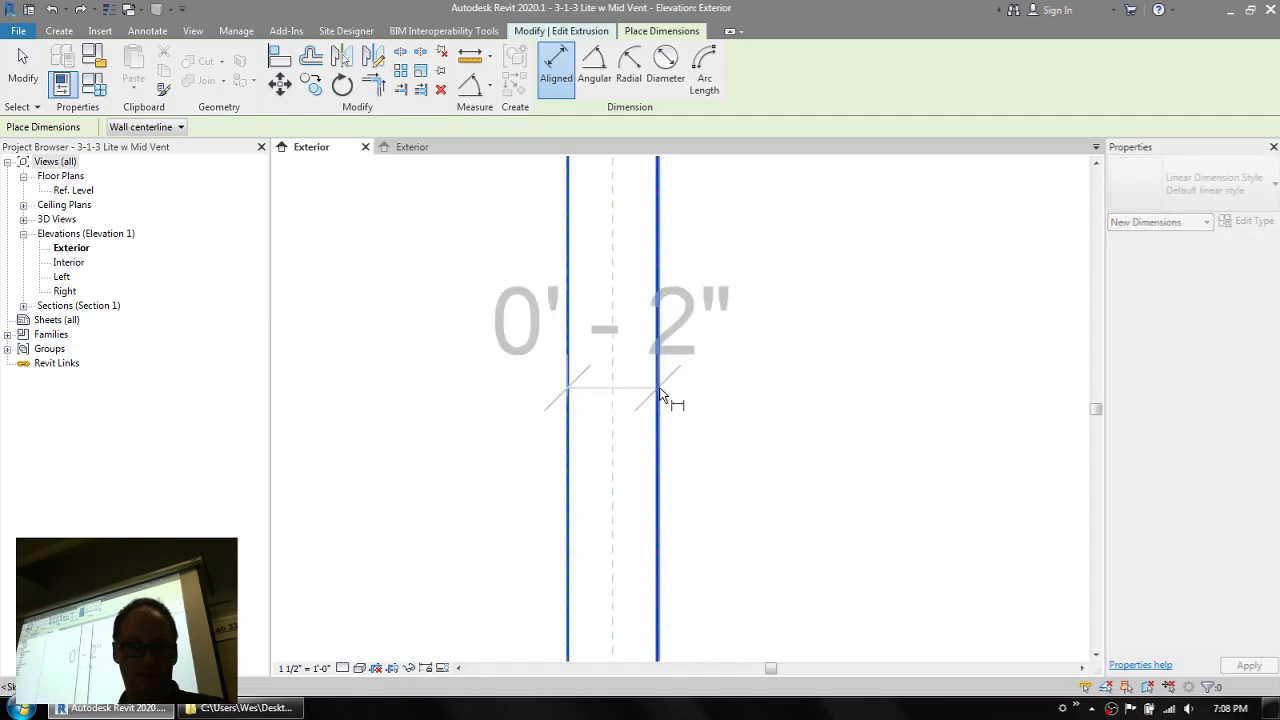
click(614, 395)
click(623, 399)
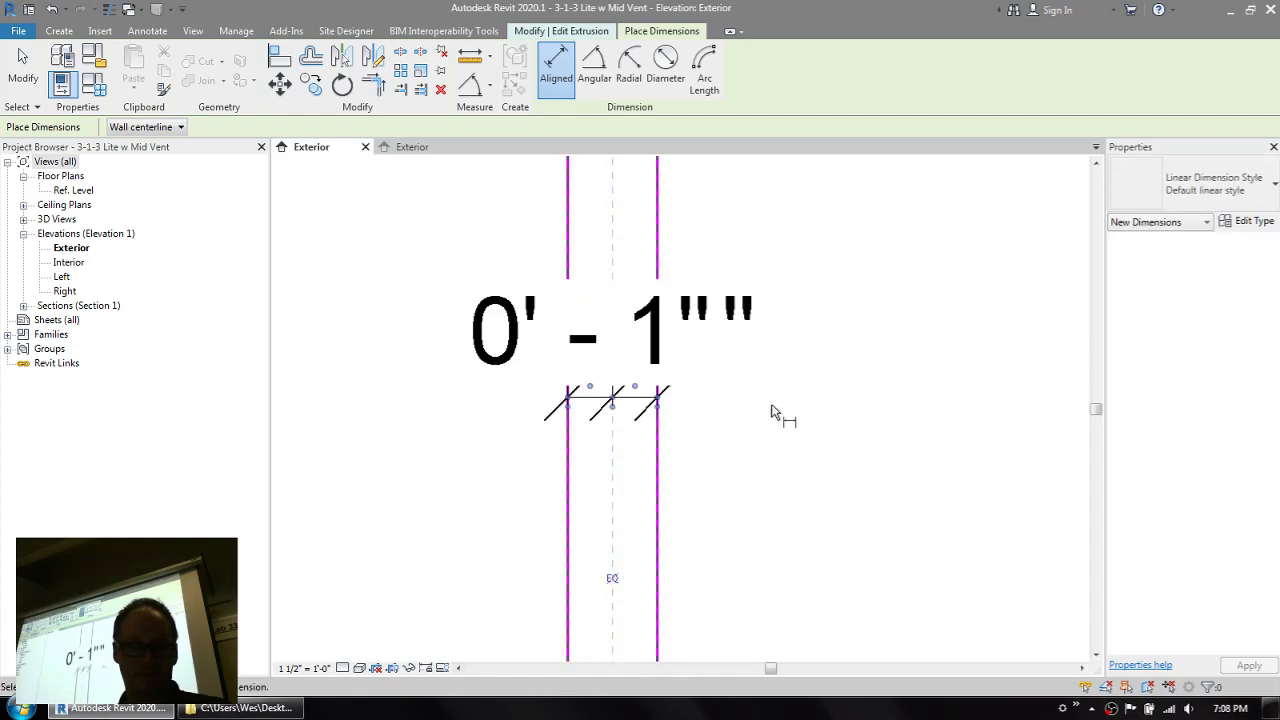
click(612, 580)
scroll(786, 478, down, 3)
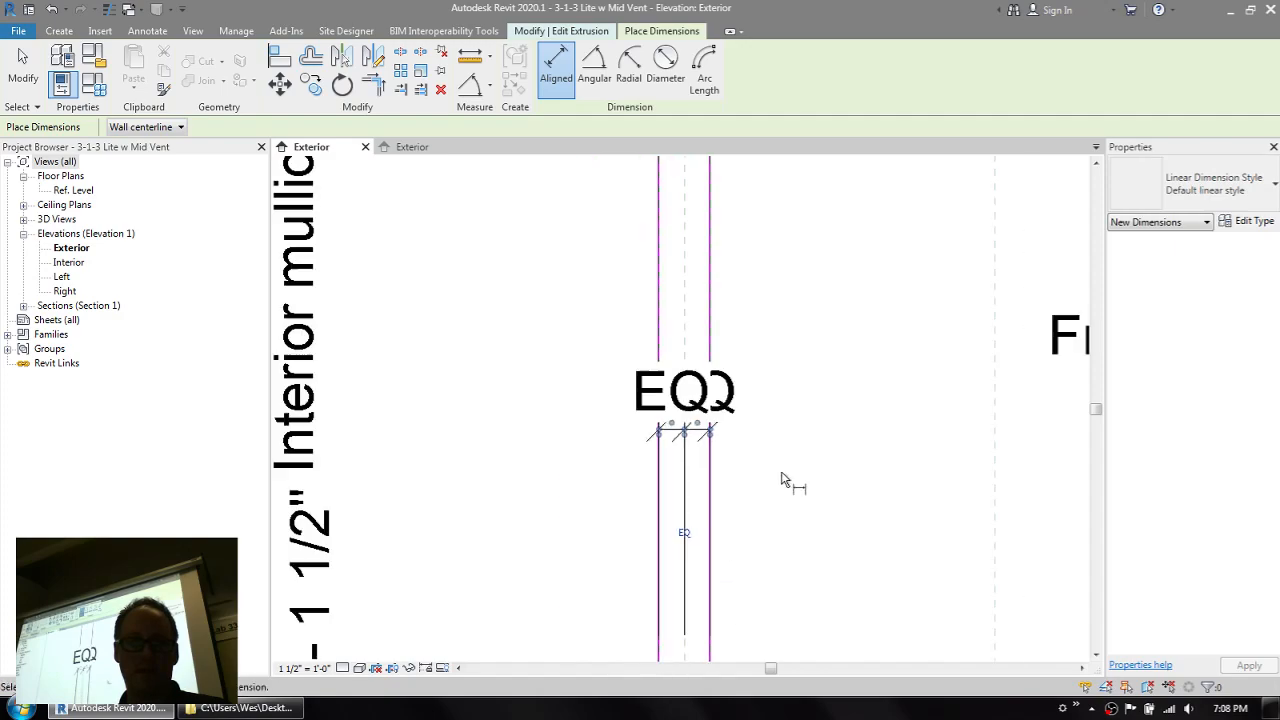
key(Escape)
key(Escape)
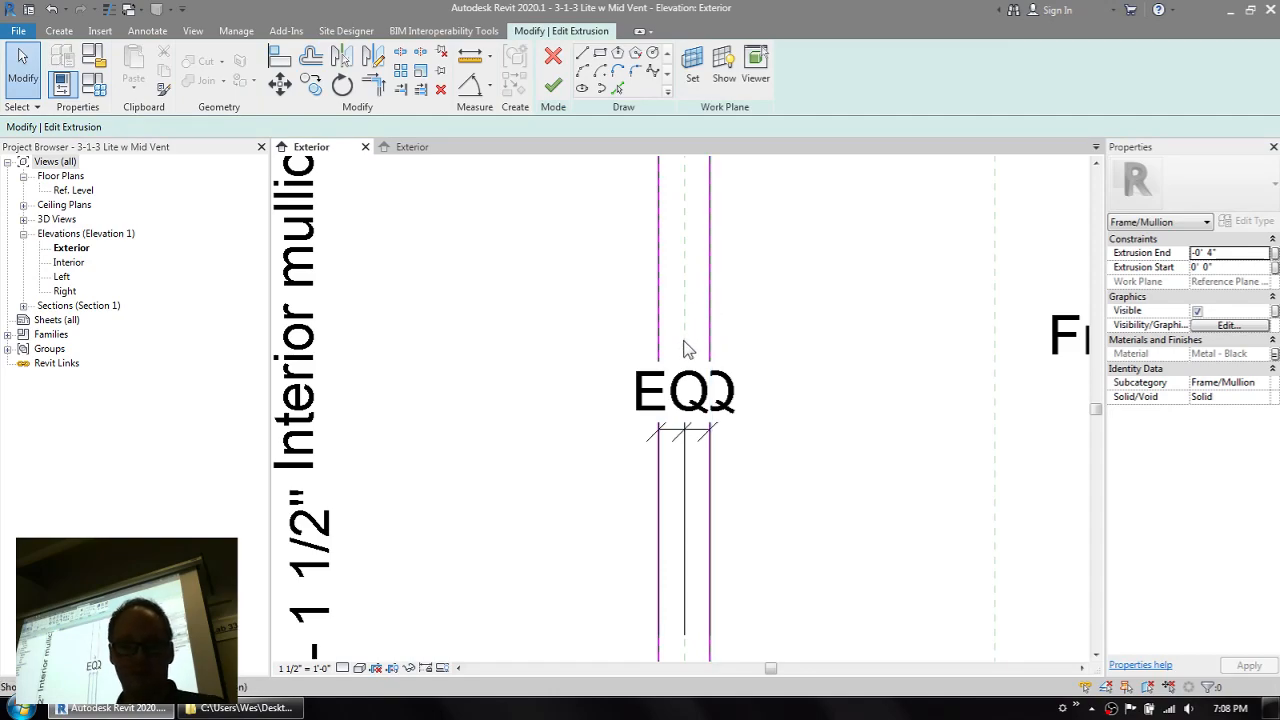
- Add an aligned dimension across the left vertical mullion's width and label it with the Frame Width parameter
key(d)
key(i)
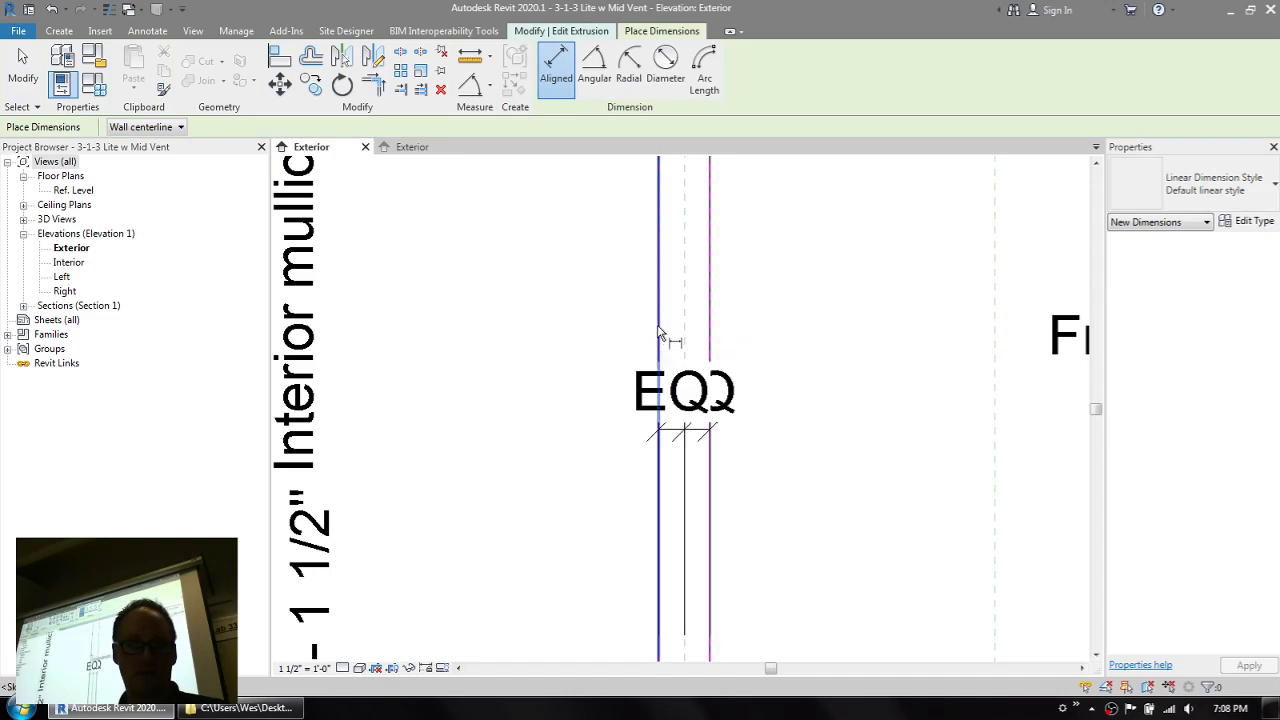
click(659, 332)
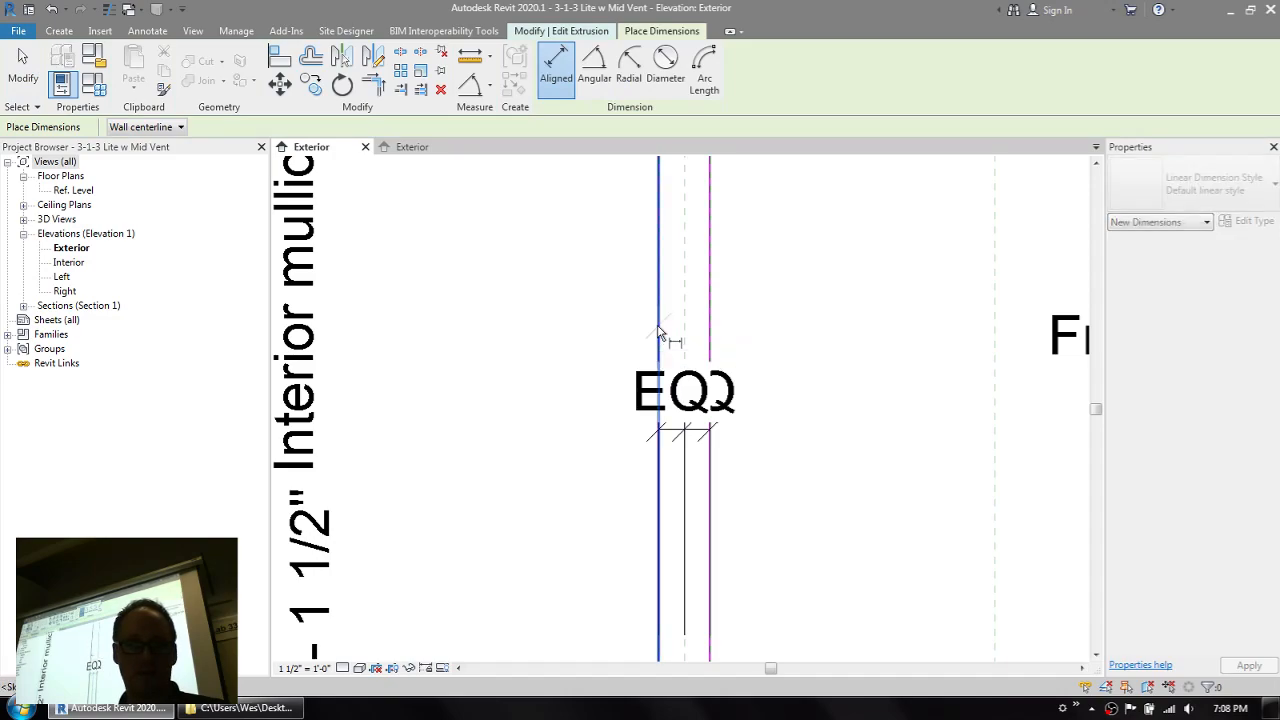
click(711, 322)
click(815, 308)
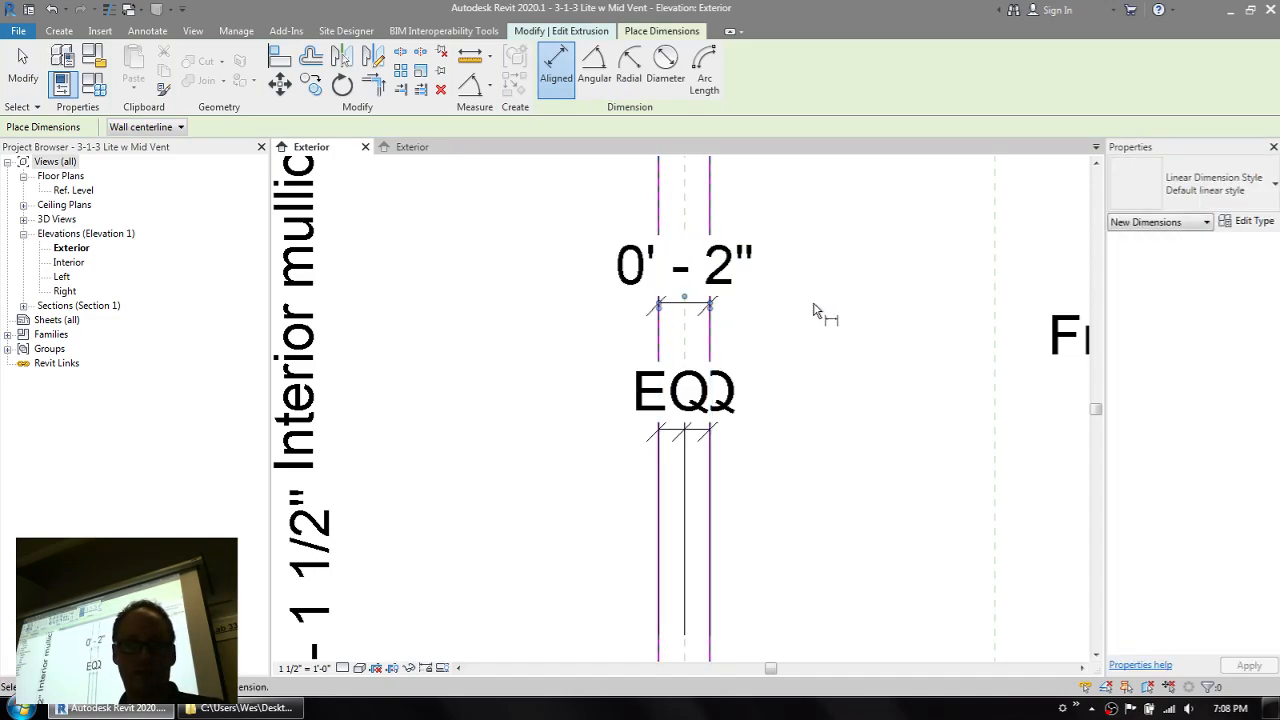
key(Escape)
click(723, 258)
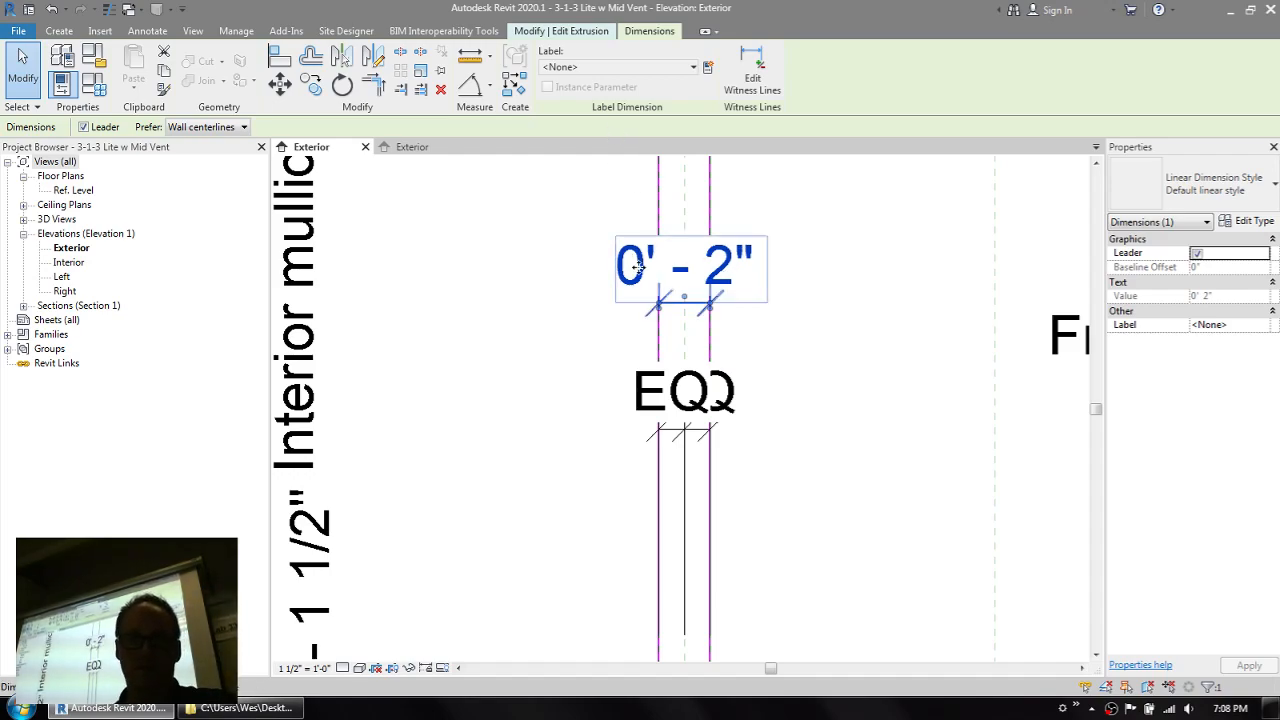
click(588, 67)
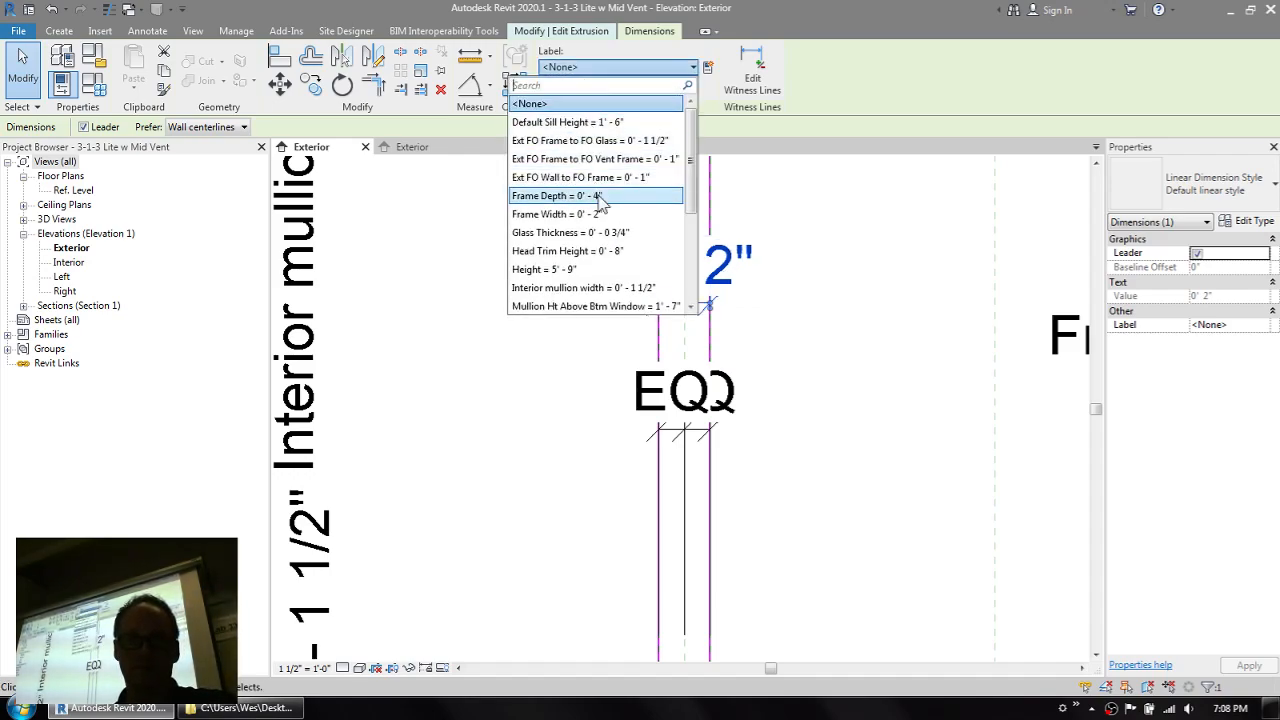
click(548, 215)
key(Escape)
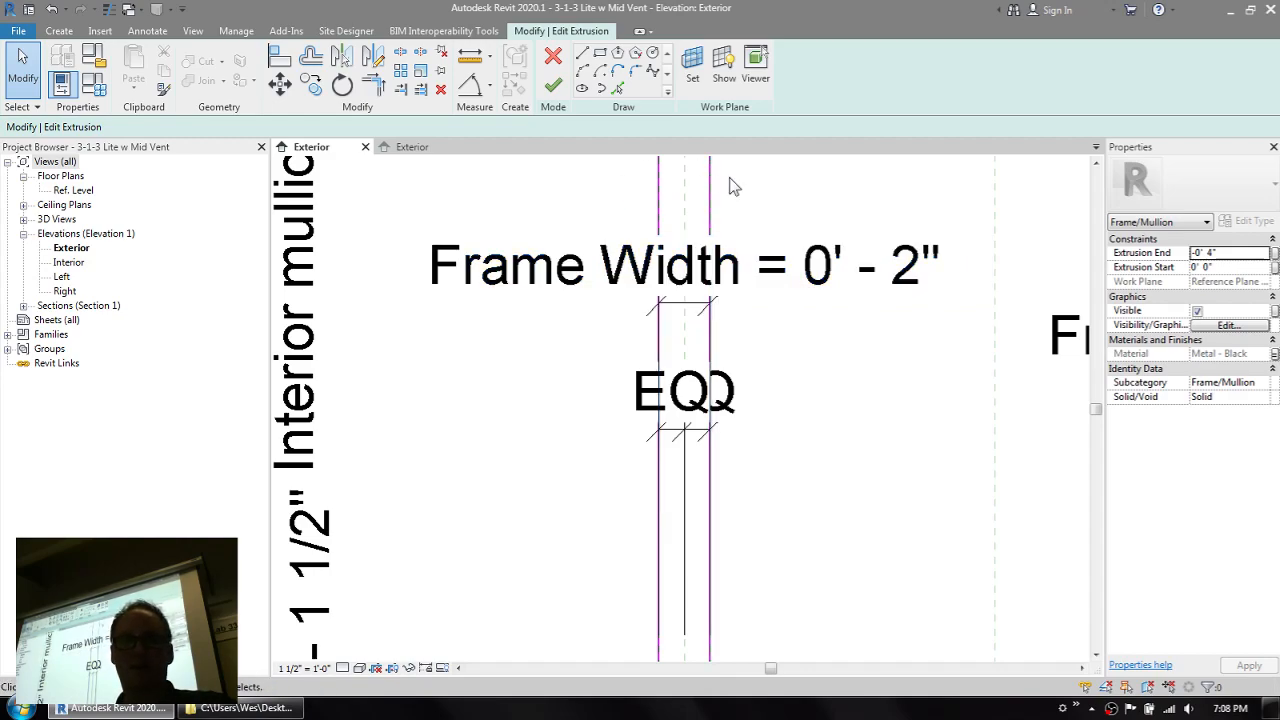
- Examine the EQ and width dimensions that constrain the vertical and horizontal mullions throughout the frame sketch
click(693, 397)
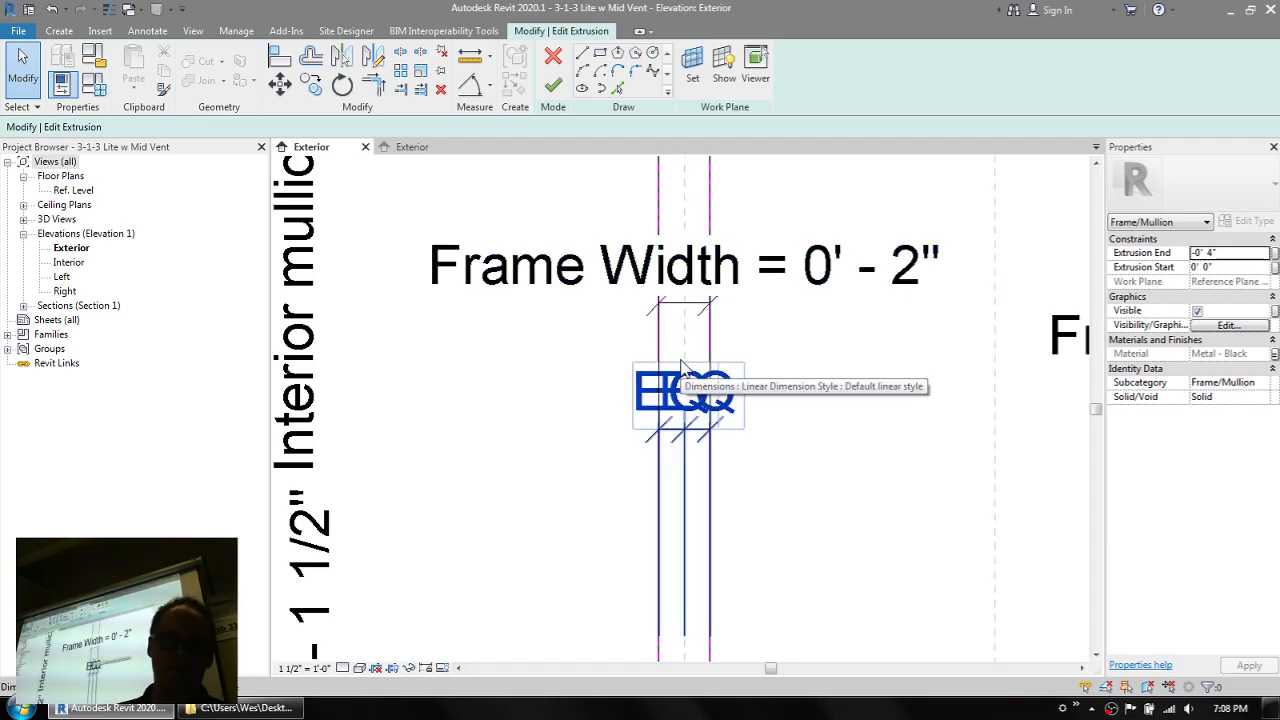
scroll(681, 366, down, 5)
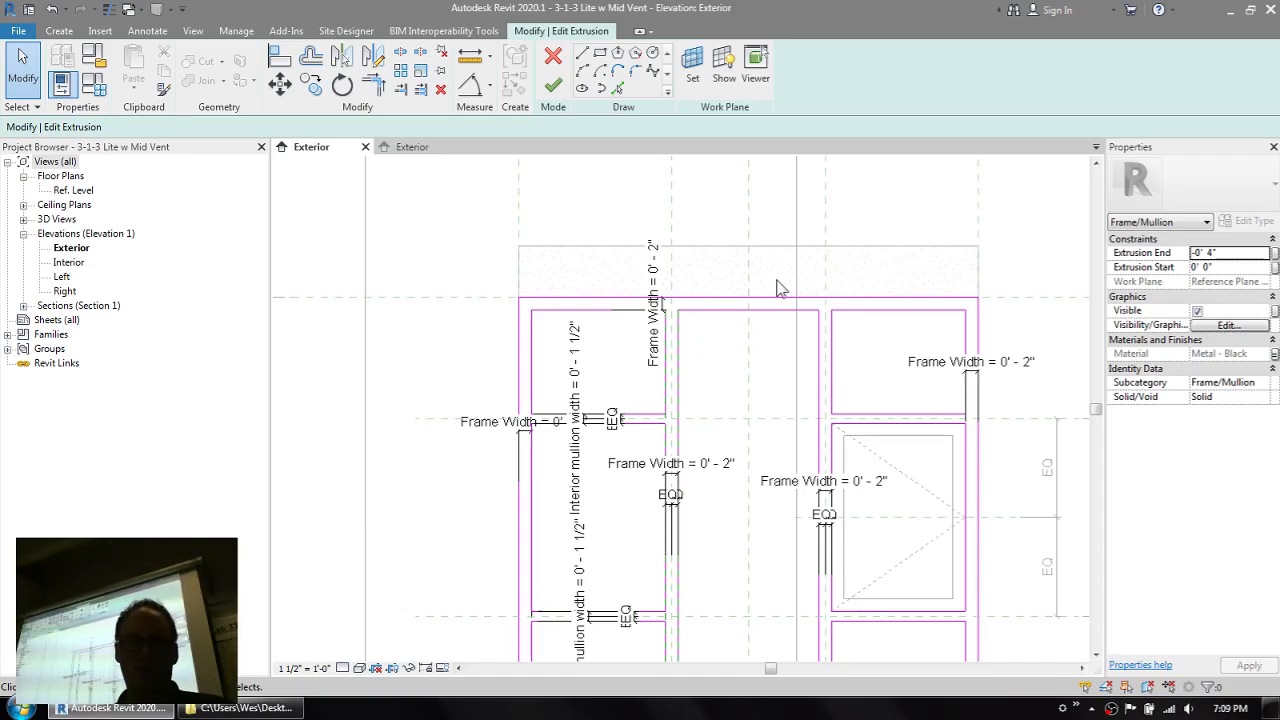
scroll(690, 455, up, 5)
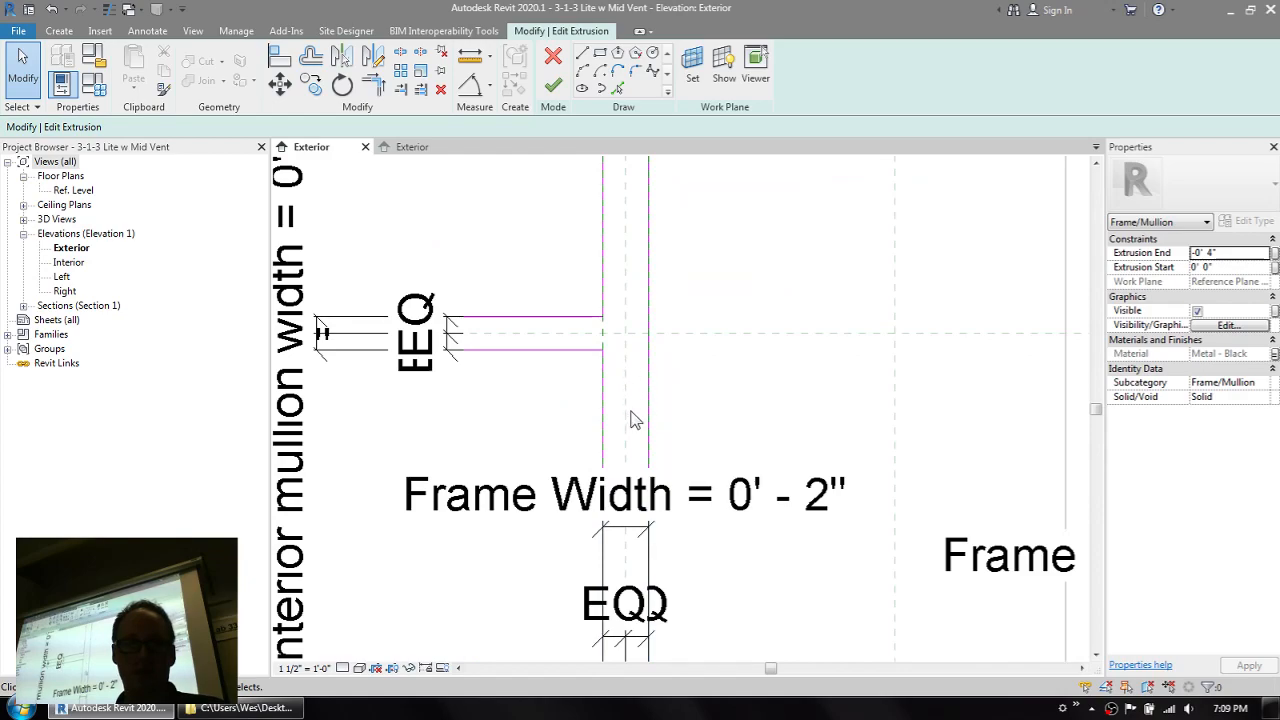
middle_drag(730, 466, 704, 294)
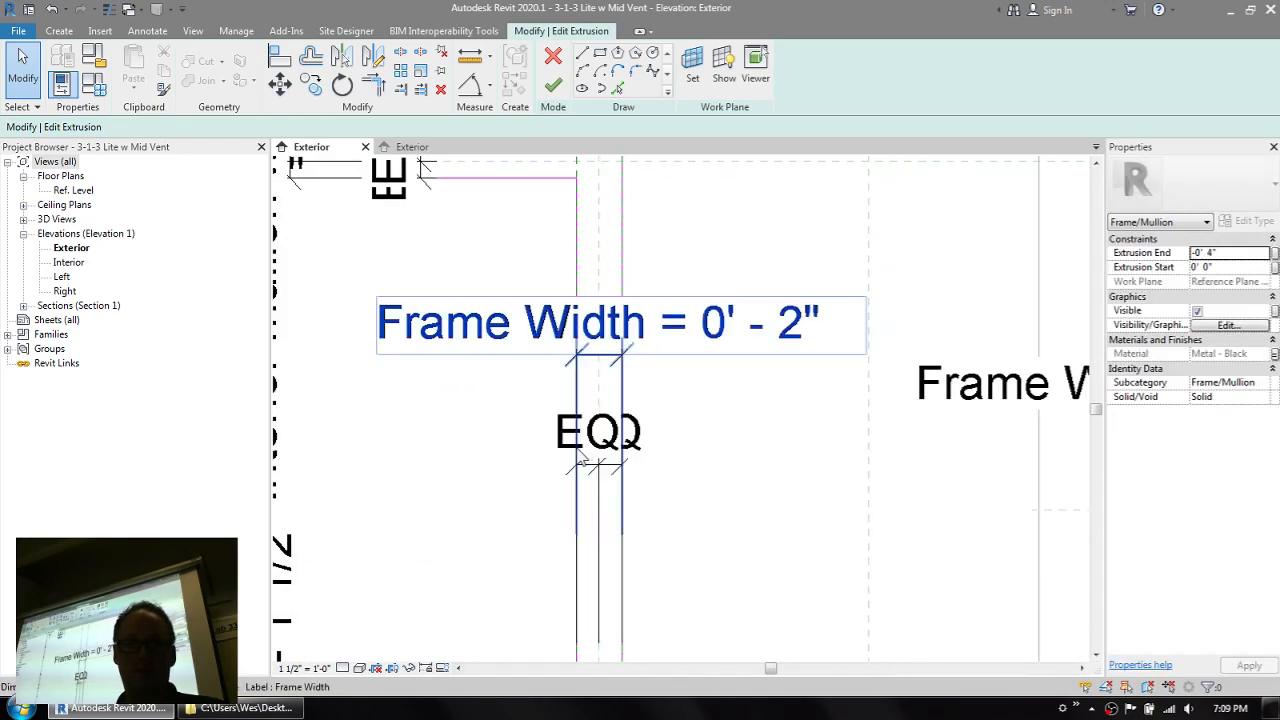
scroll(641, 452, down, 3)
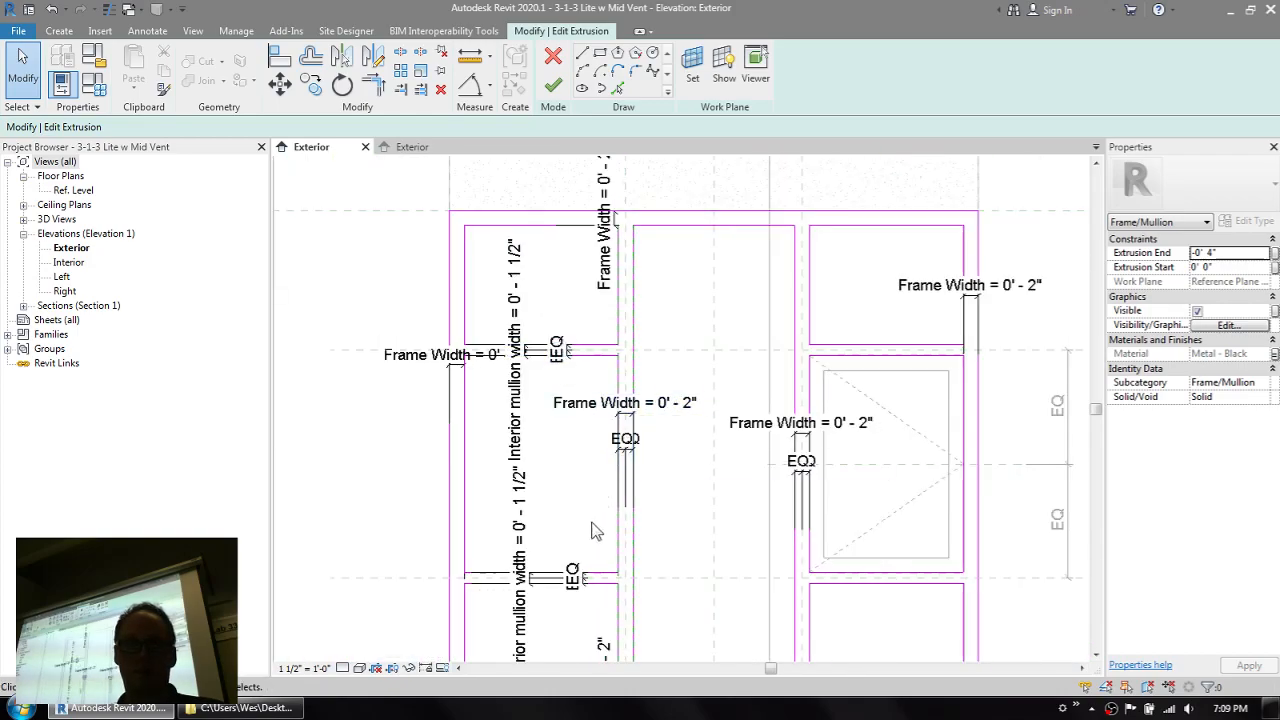
middle_drag(668, 492, 631, 331)
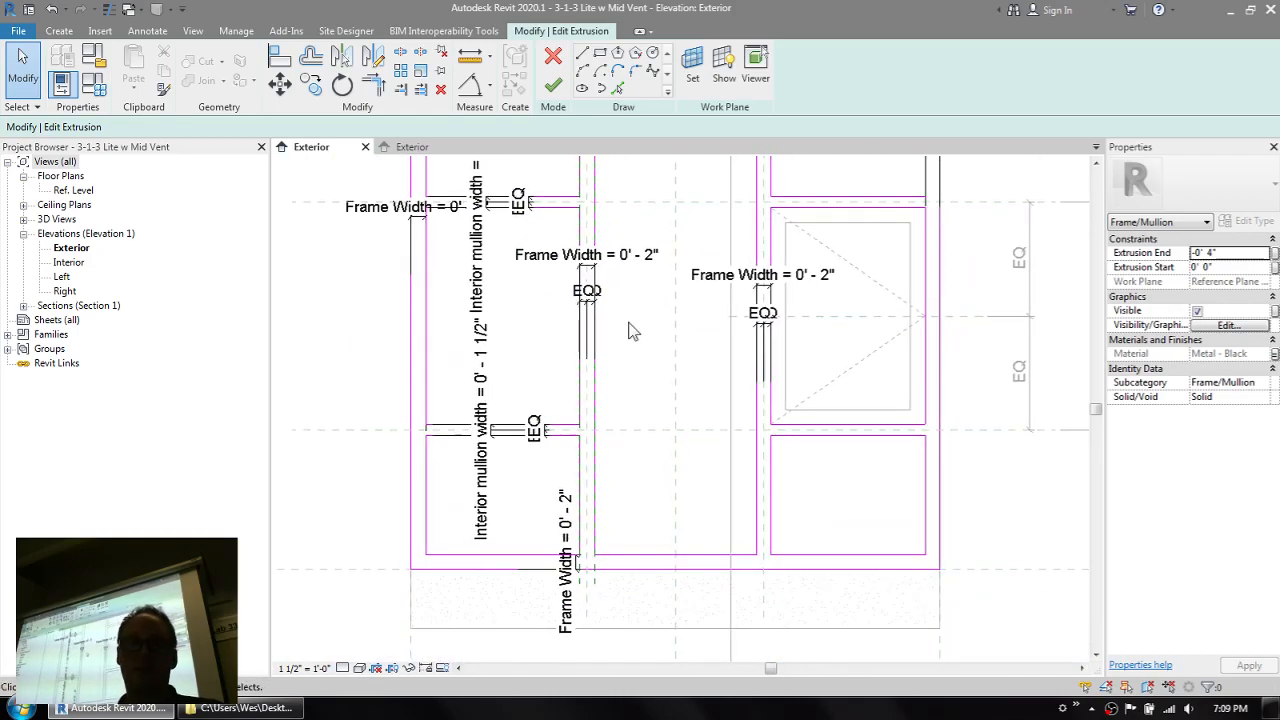
scroll(634, 455, up, 3)
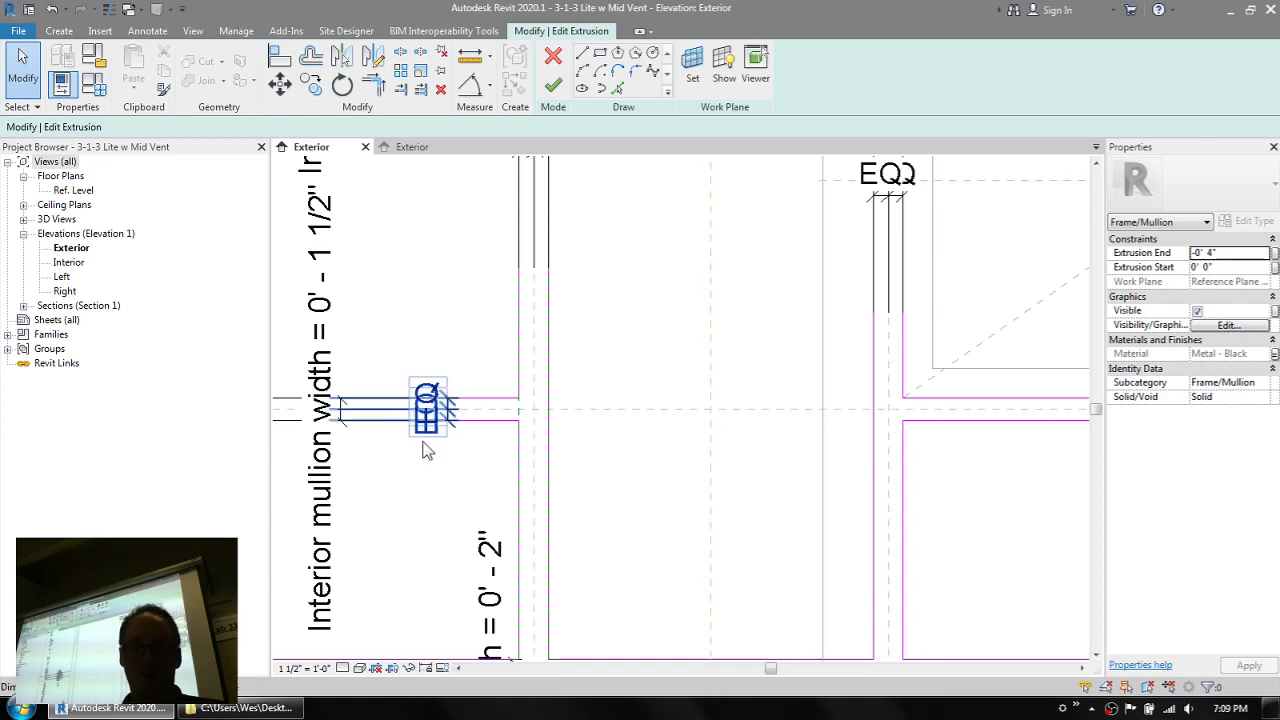
middle_drag(642, 282, 671, 515)
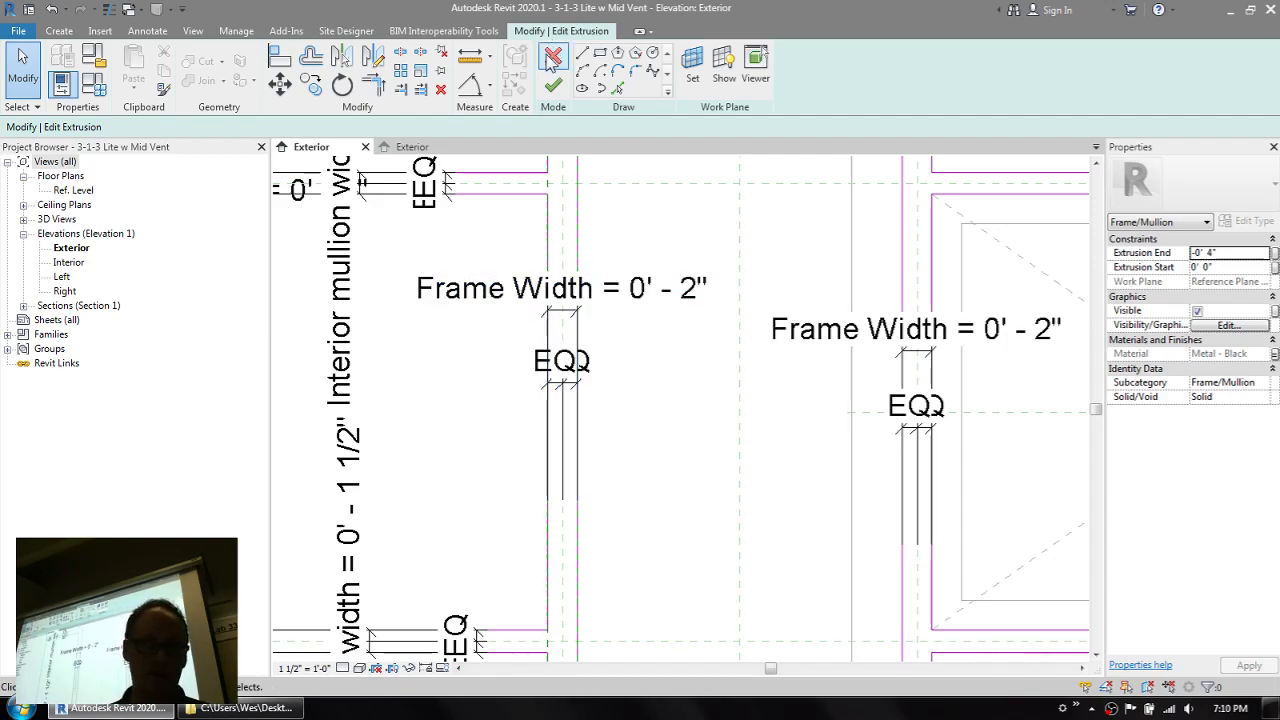
- Finish the Frame/Mullion sketch and close both window families, discarding the changes to 3-1-3 Lite w Mid Vent
click(553, 88)
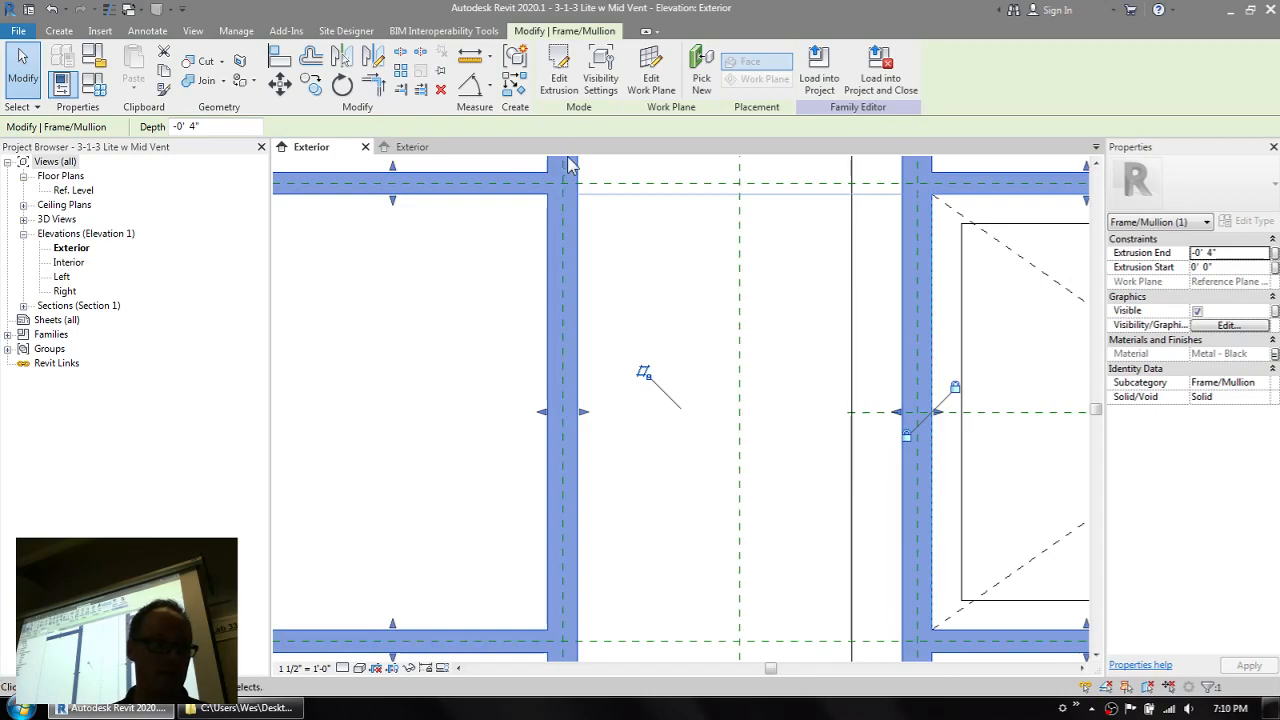
middle_drag(503, 290, 543, 304)
scroll(511, 292, down, 3)
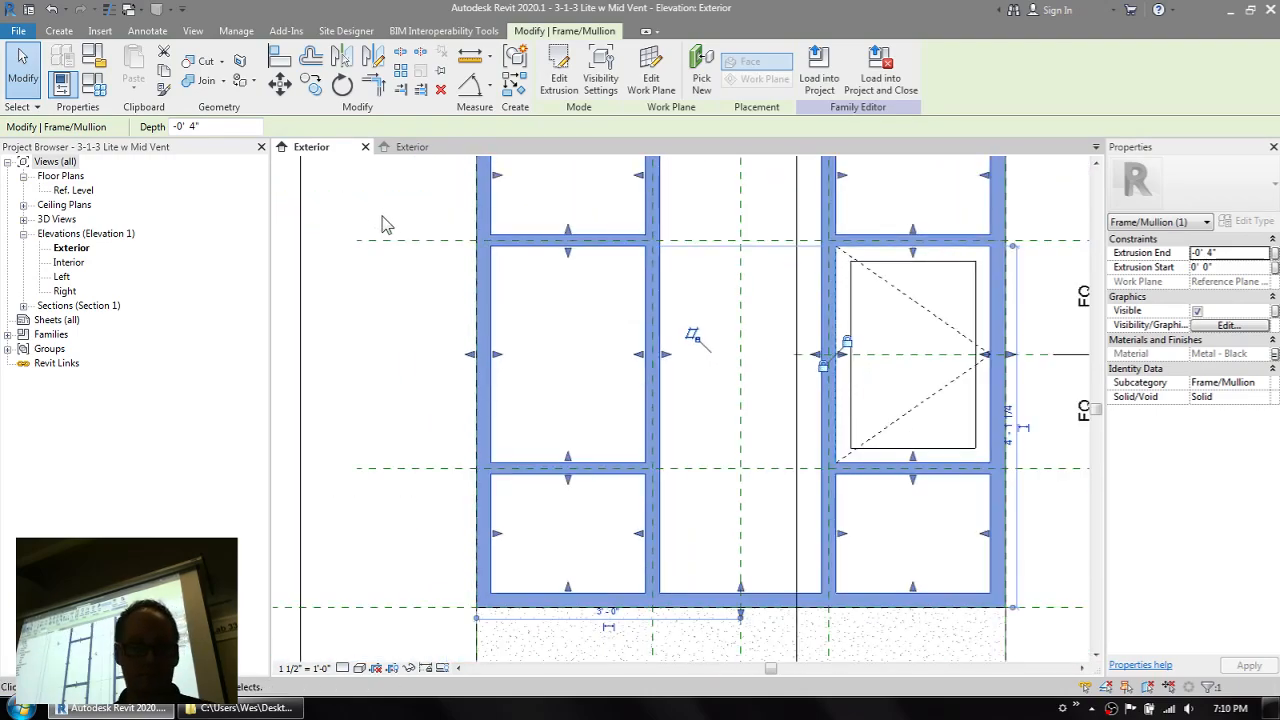
click(660, 367)
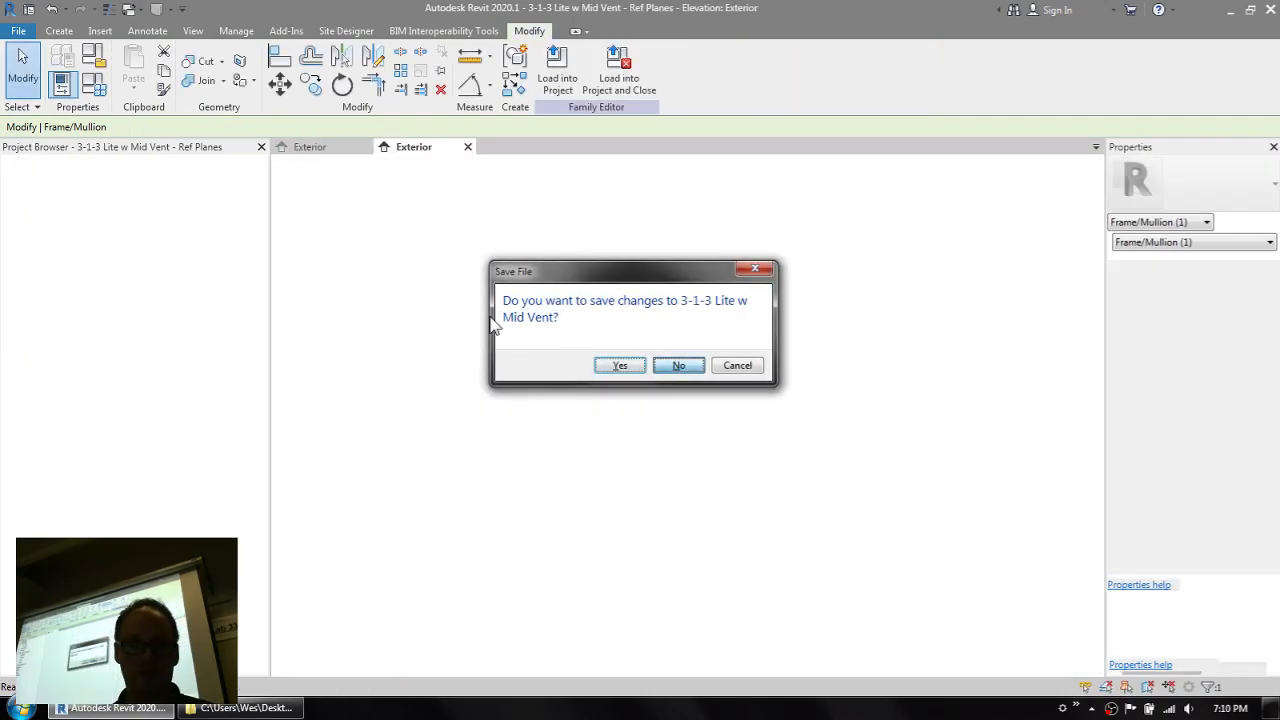
key(ctrl+F4)
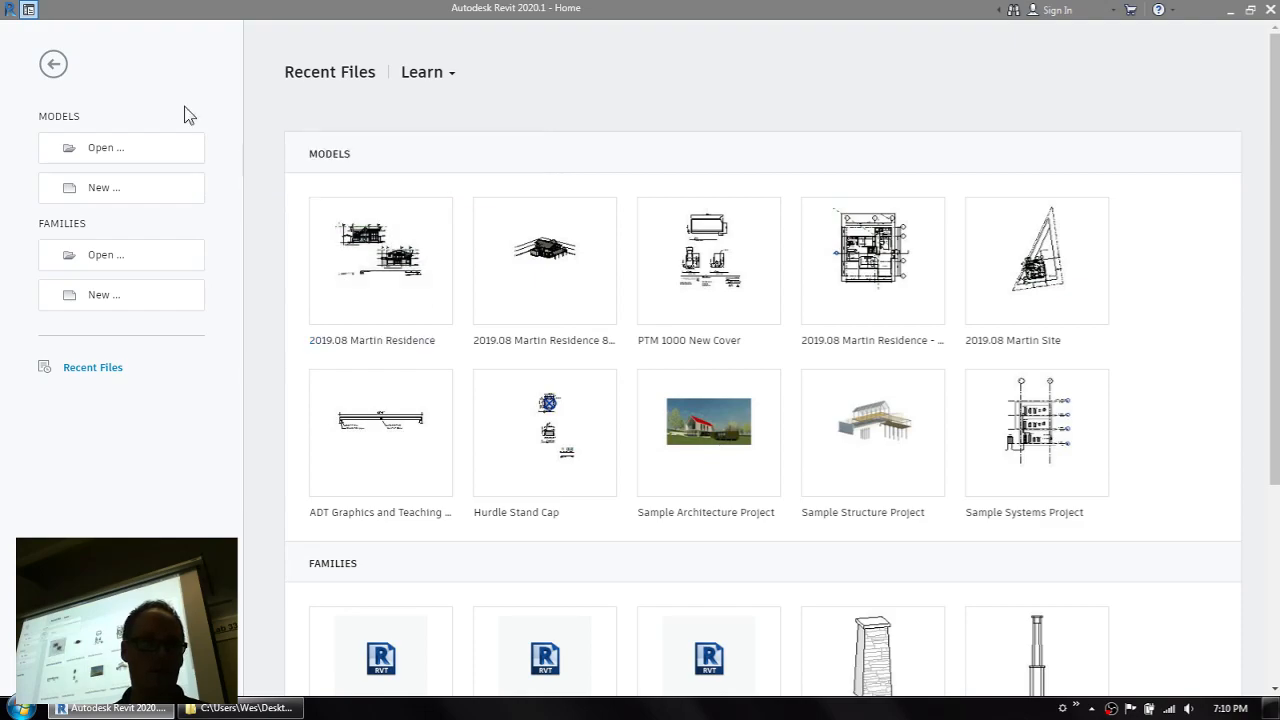
- Create a new family from the Generic Model.rft template
click(113, 199)
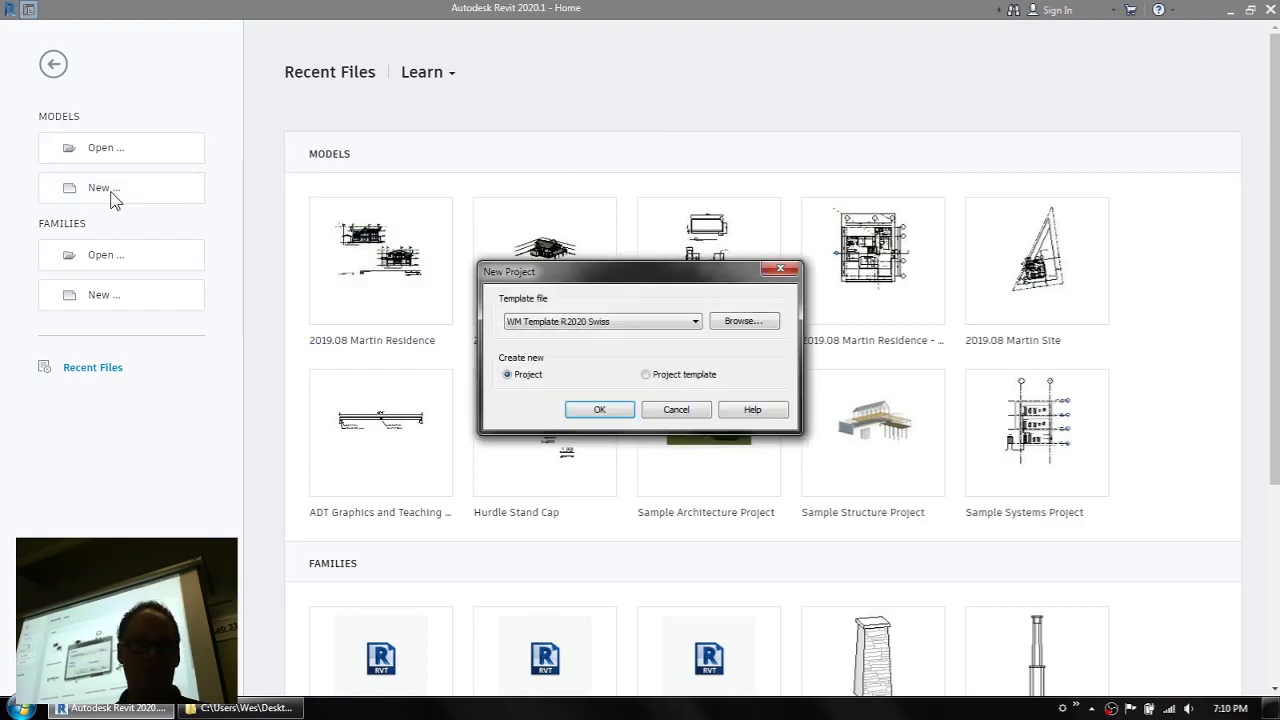
click(686, 412)
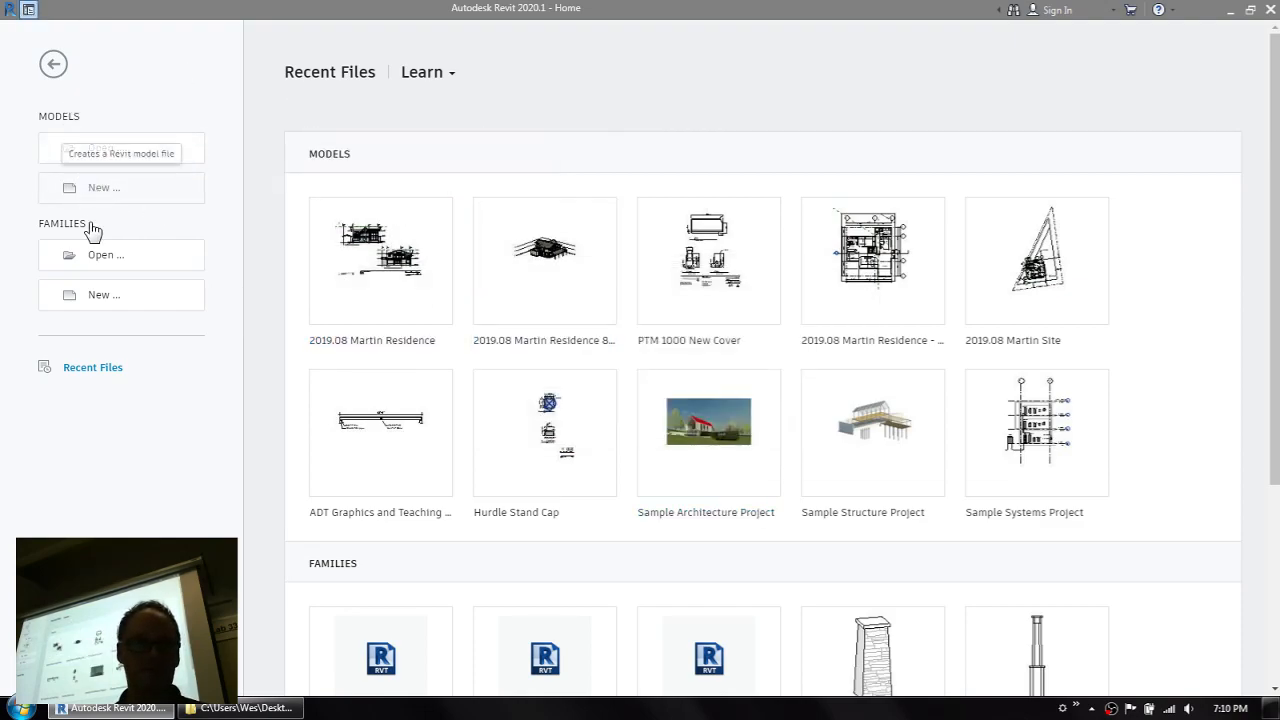
click(83, 299)
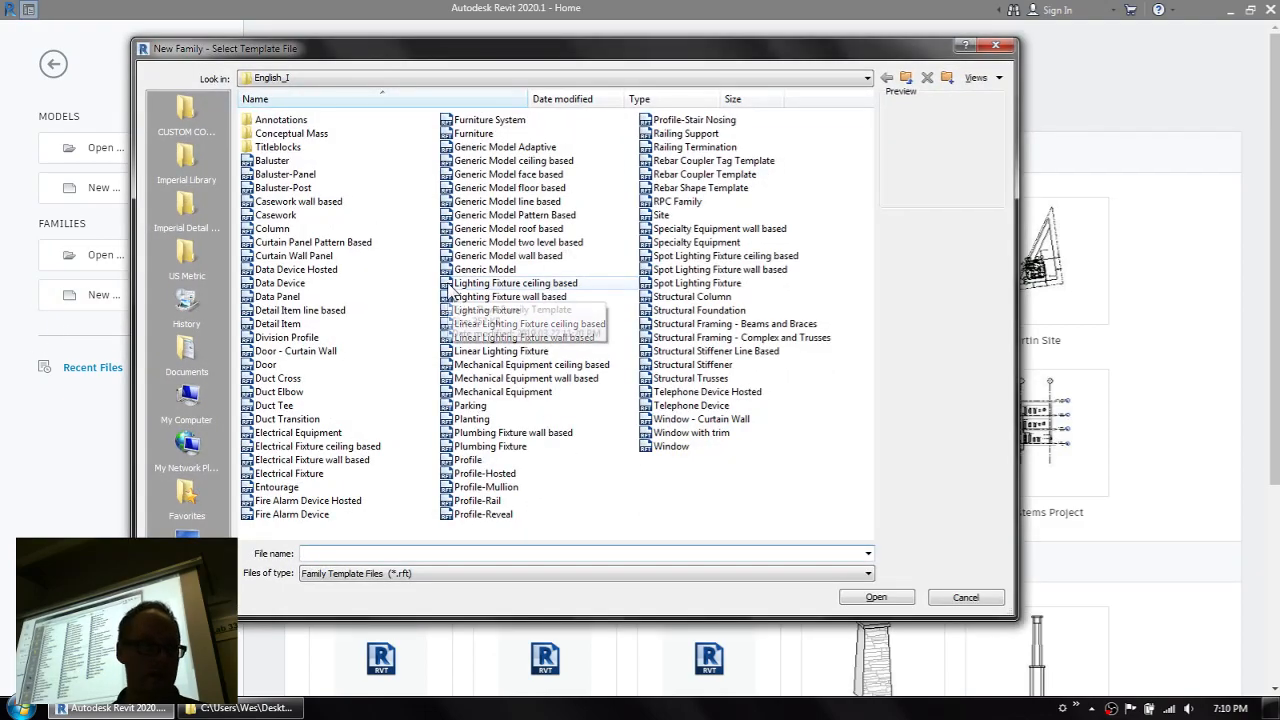
click(472, 270)
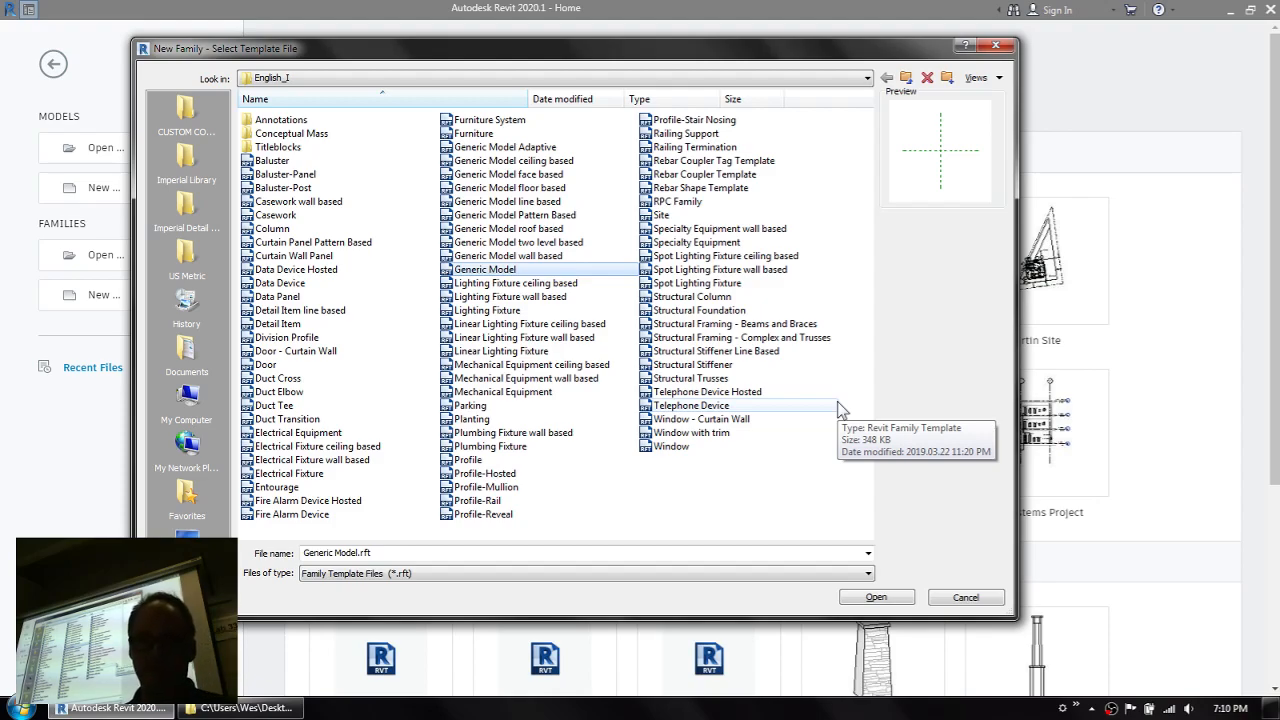
click(874, 597)
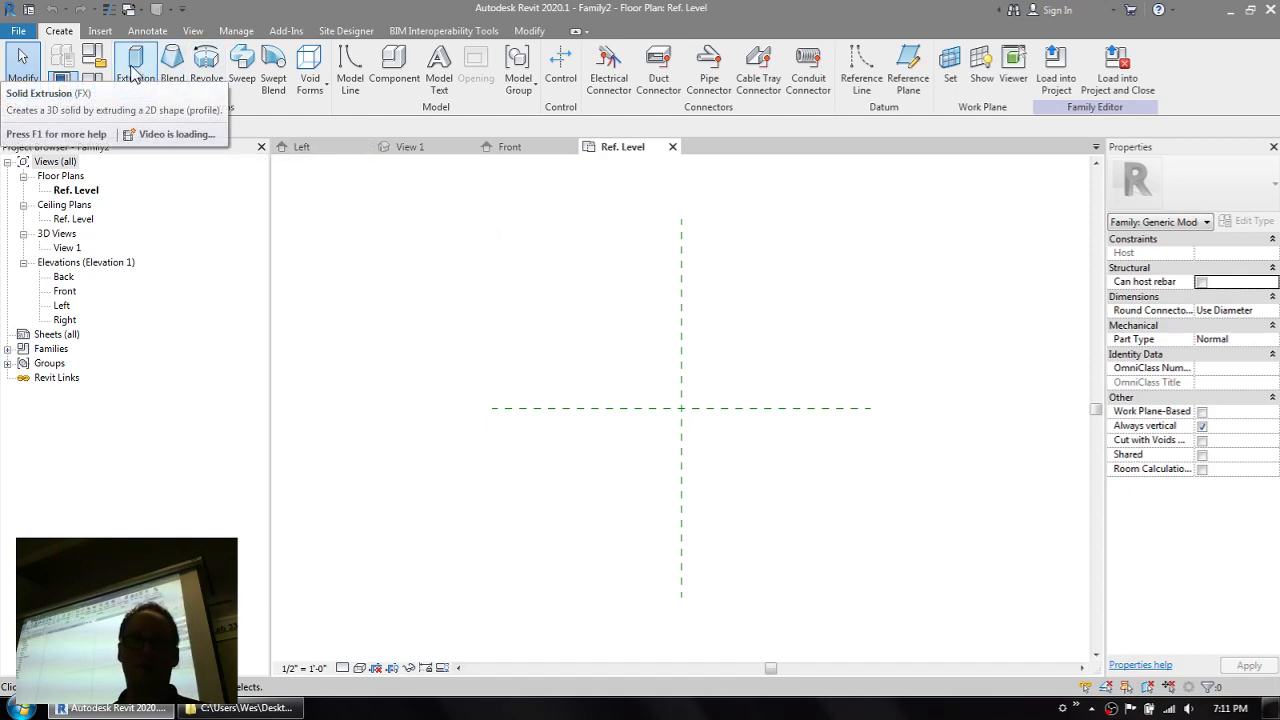
- Create a void extrusion from a circle of about 1'-0" radius, centred on the vertical reference plane just above the horizontal one
click(311, 90)
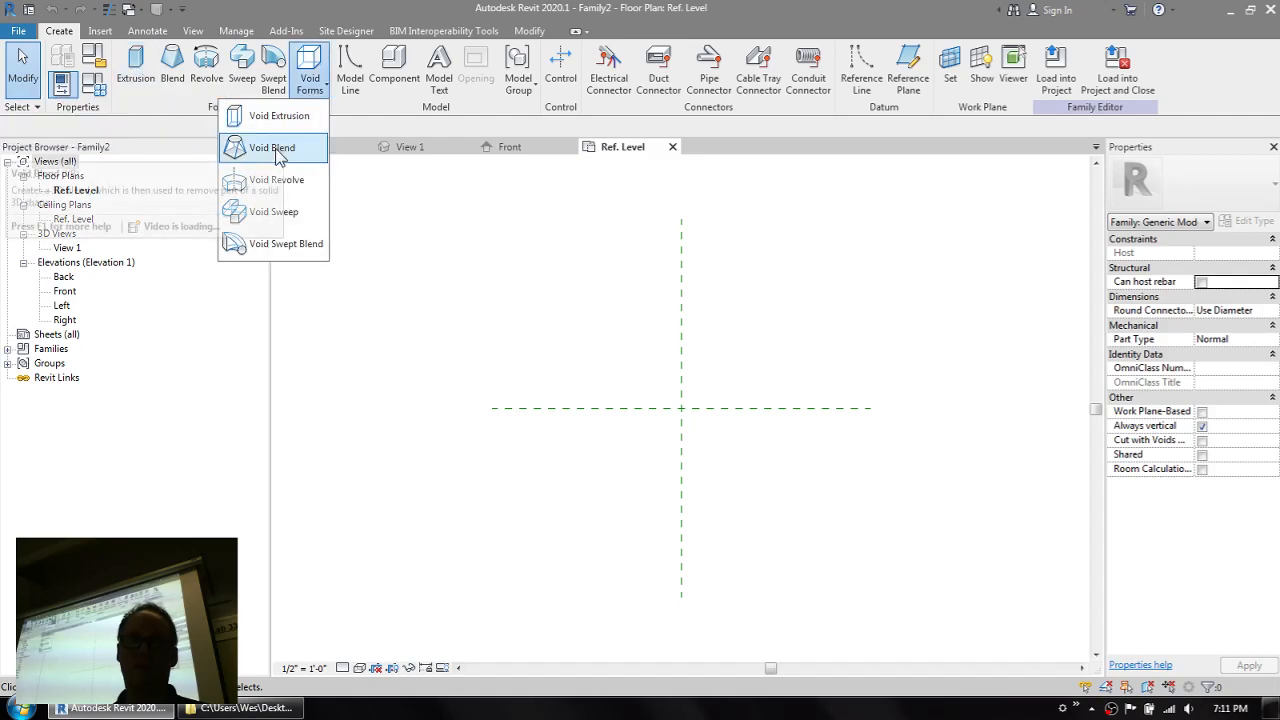
click(280, 118)
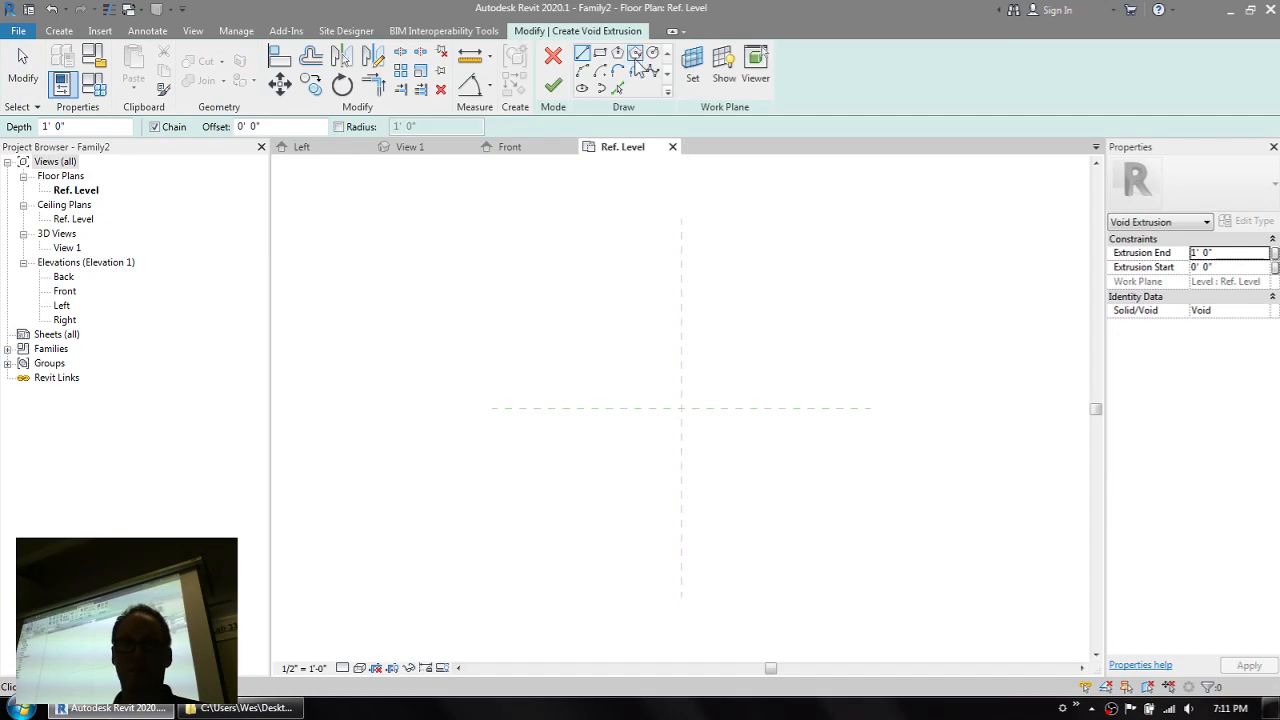
click(653, 55)
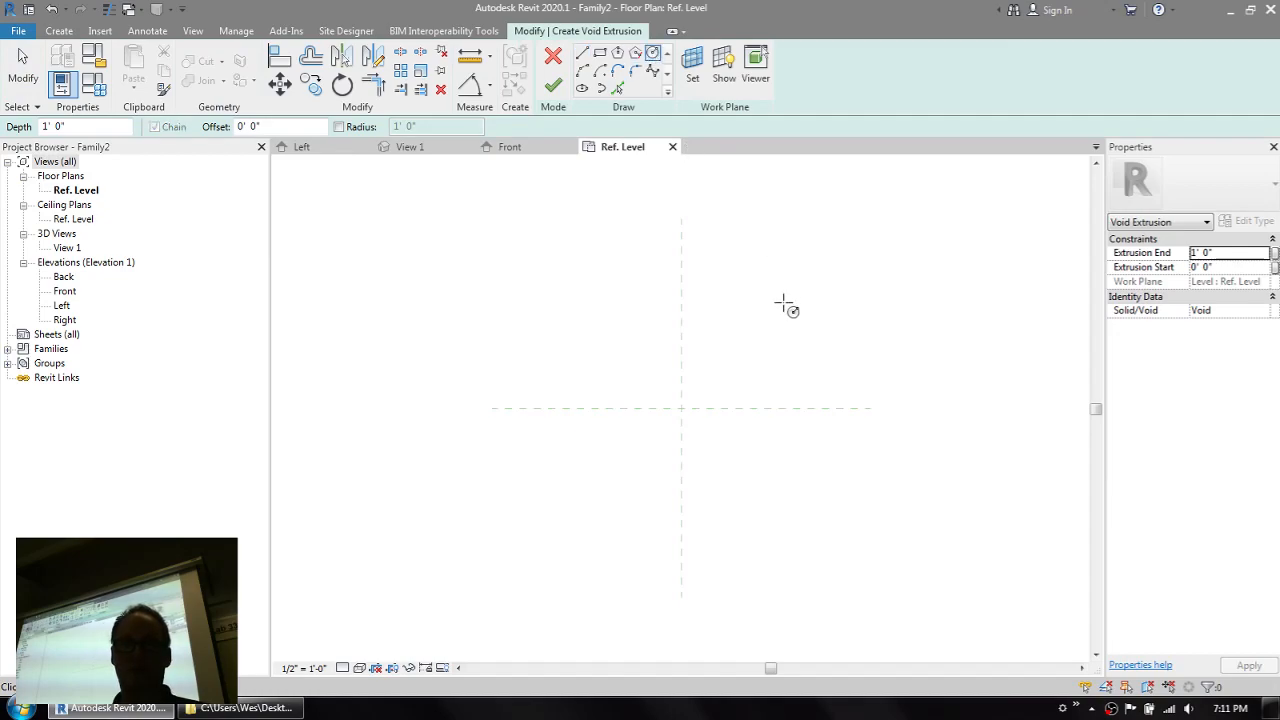
click(682, 358)
click(718, 358)
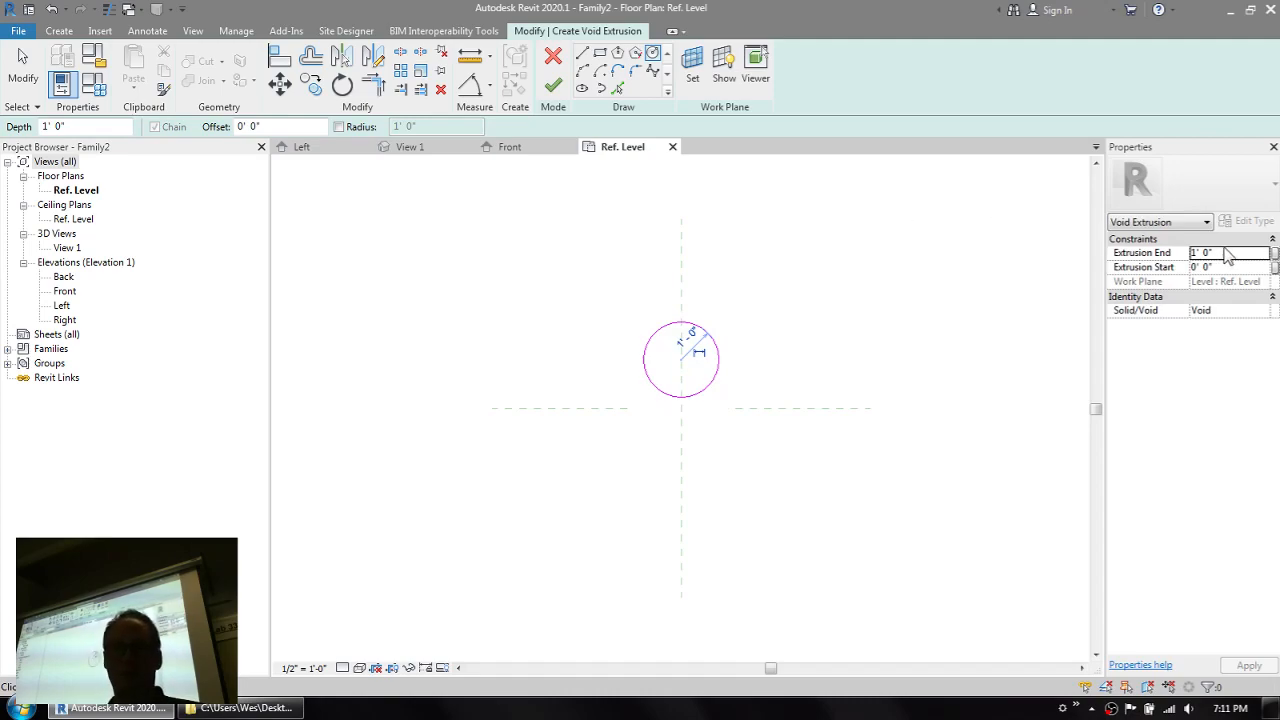
click(59, 35)
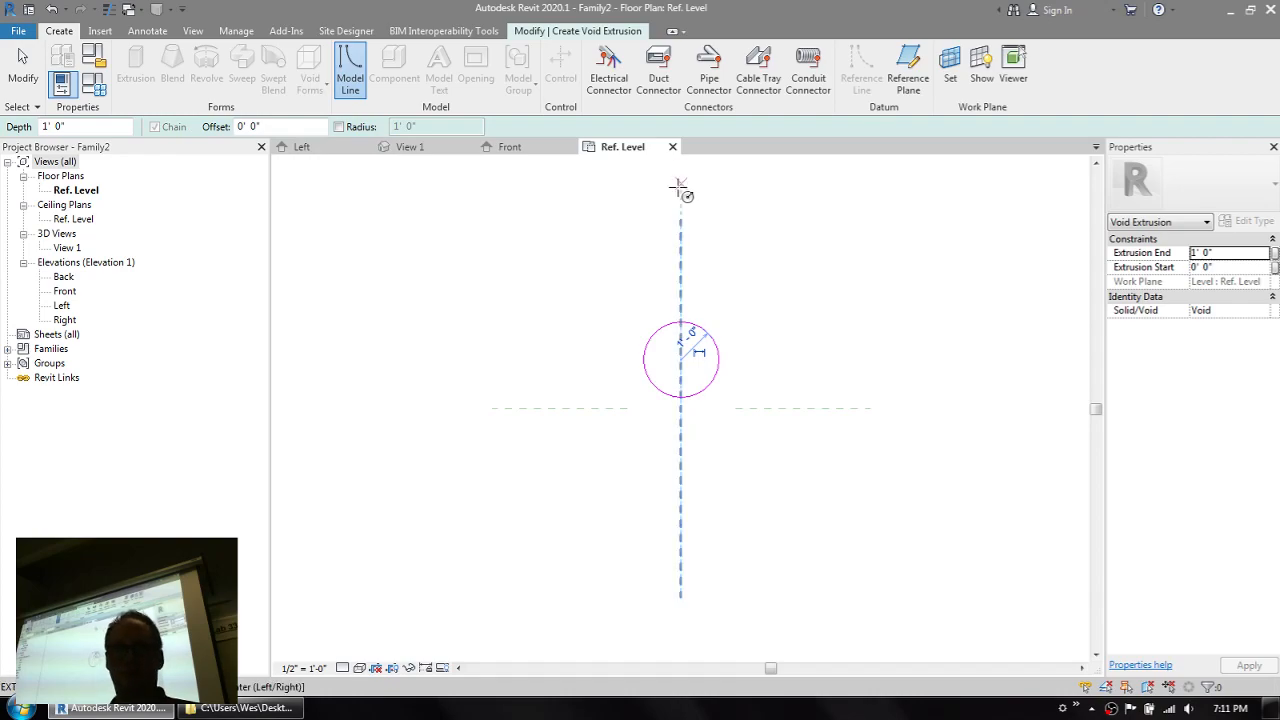
click(595, 31)
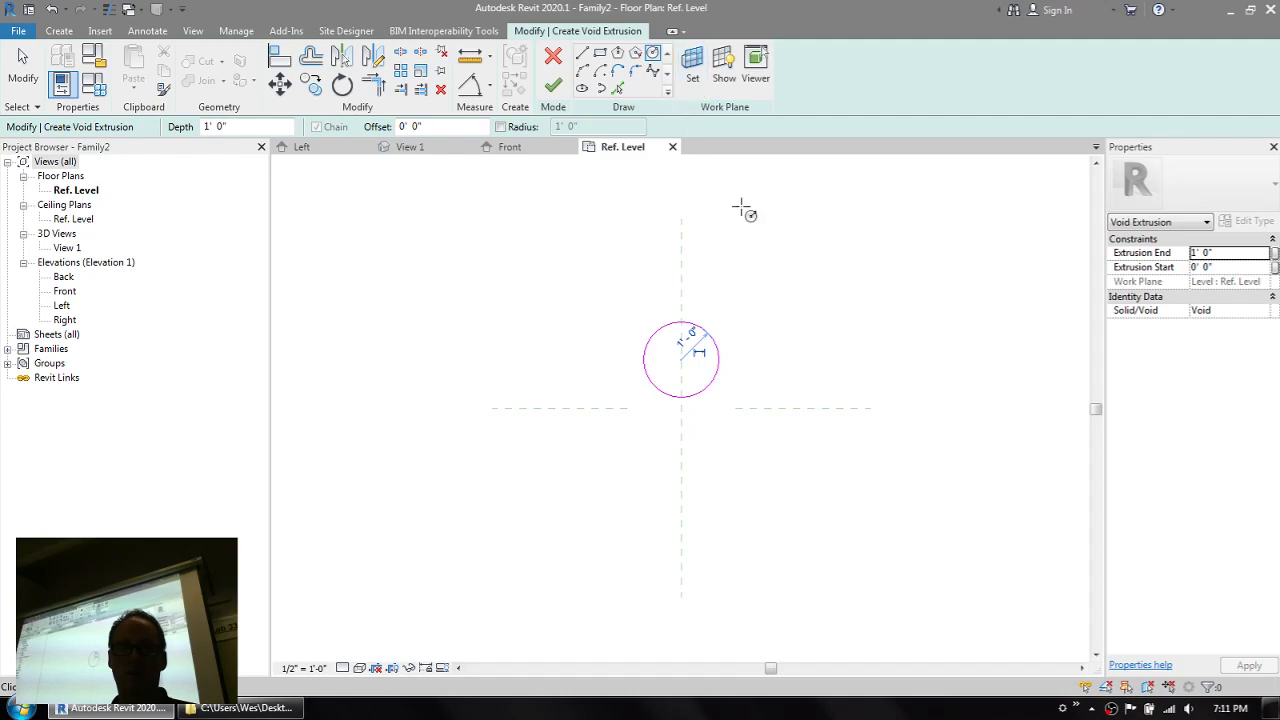
click(553, 85)
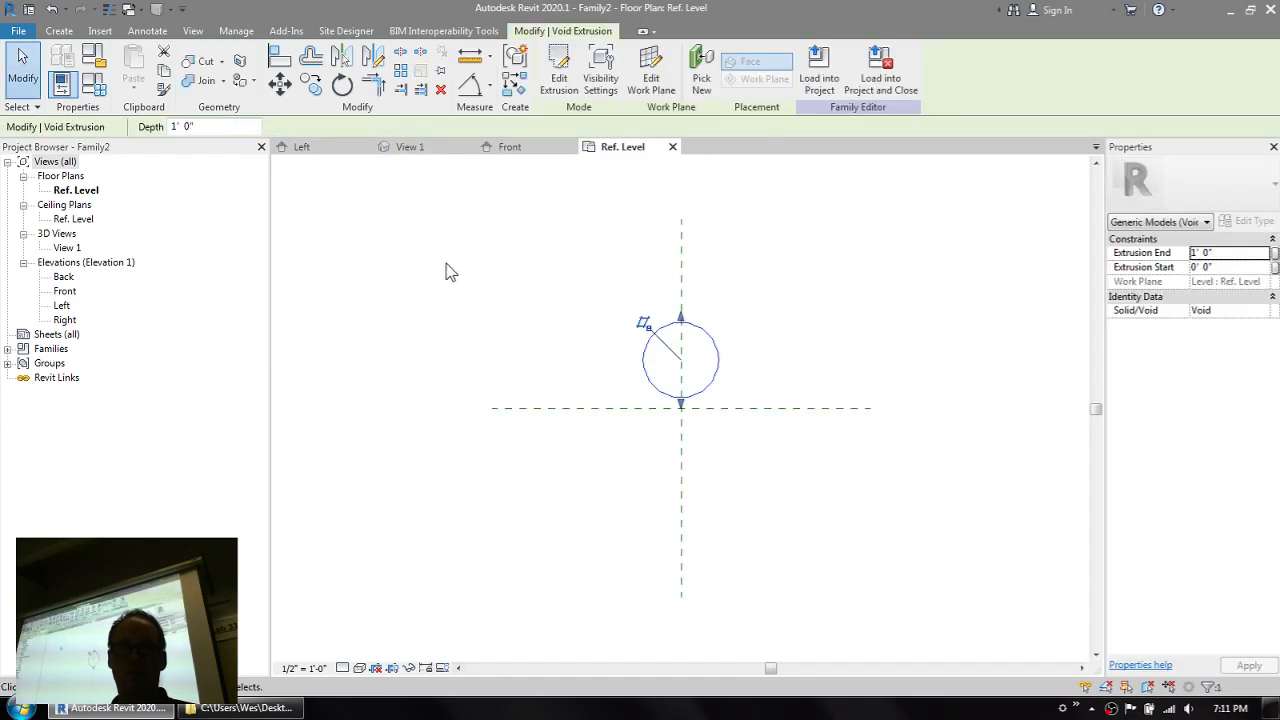
click(484, 268)
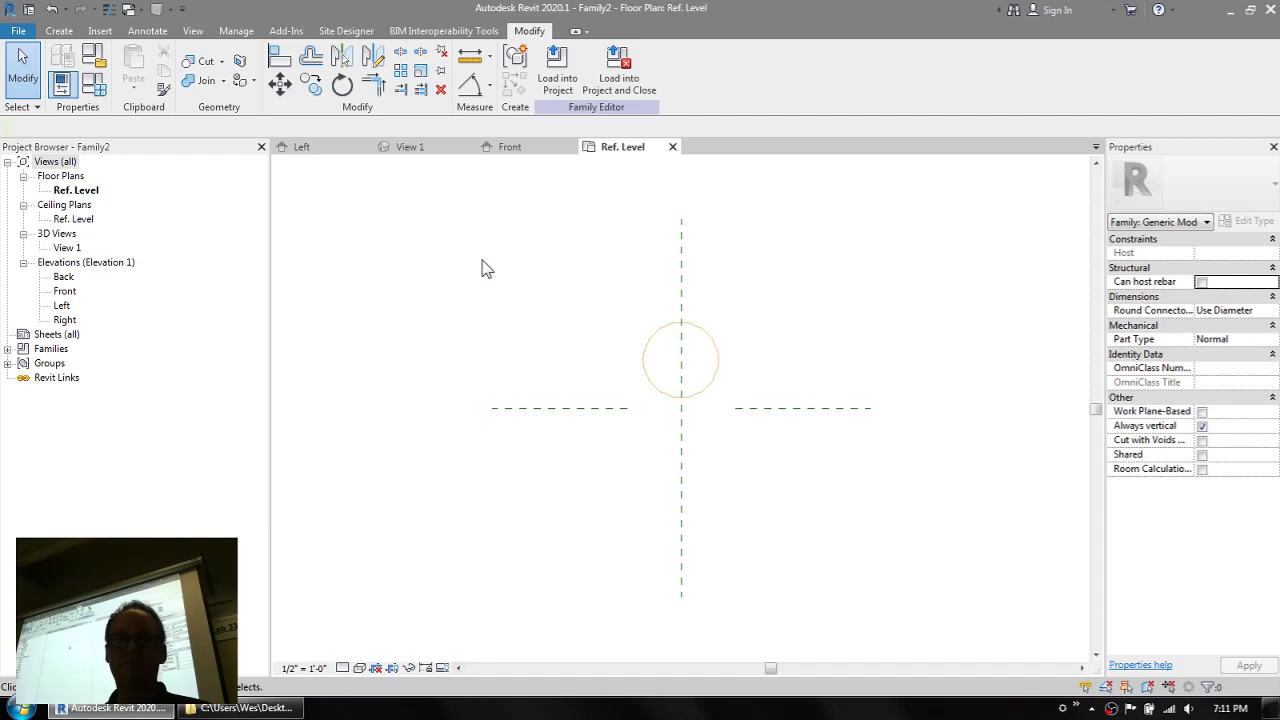
- Create a solid extrusion from a rectangle about 1'-11" by 2'-3", above the horizontal reference plane and overlapping the void circle
middle_drag(584, 298, 603, 294)
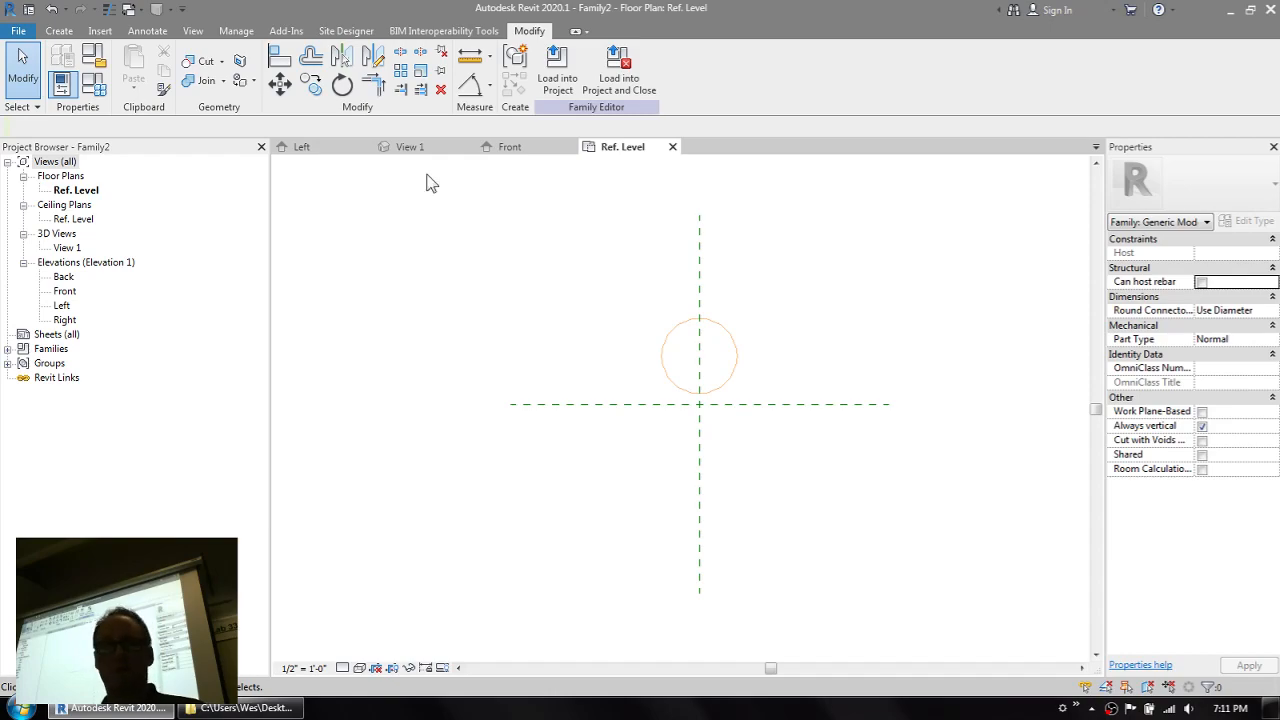
click(62, 32)
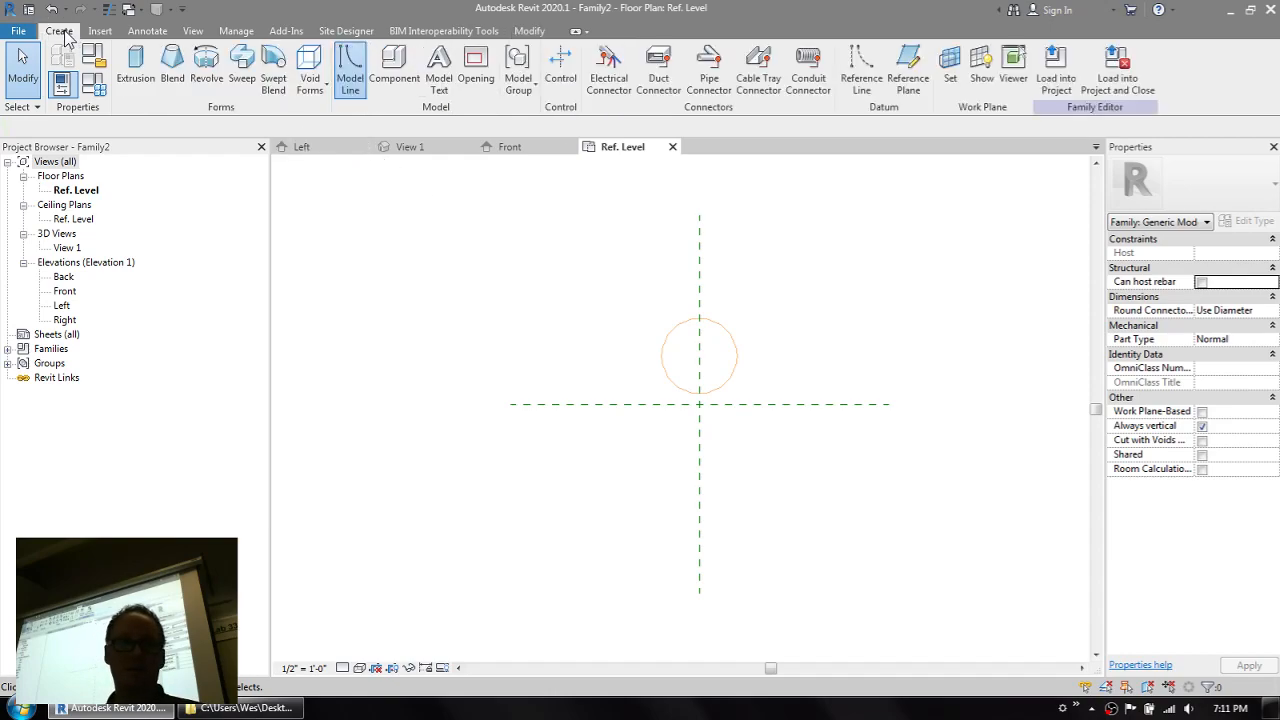
click(136, 68)
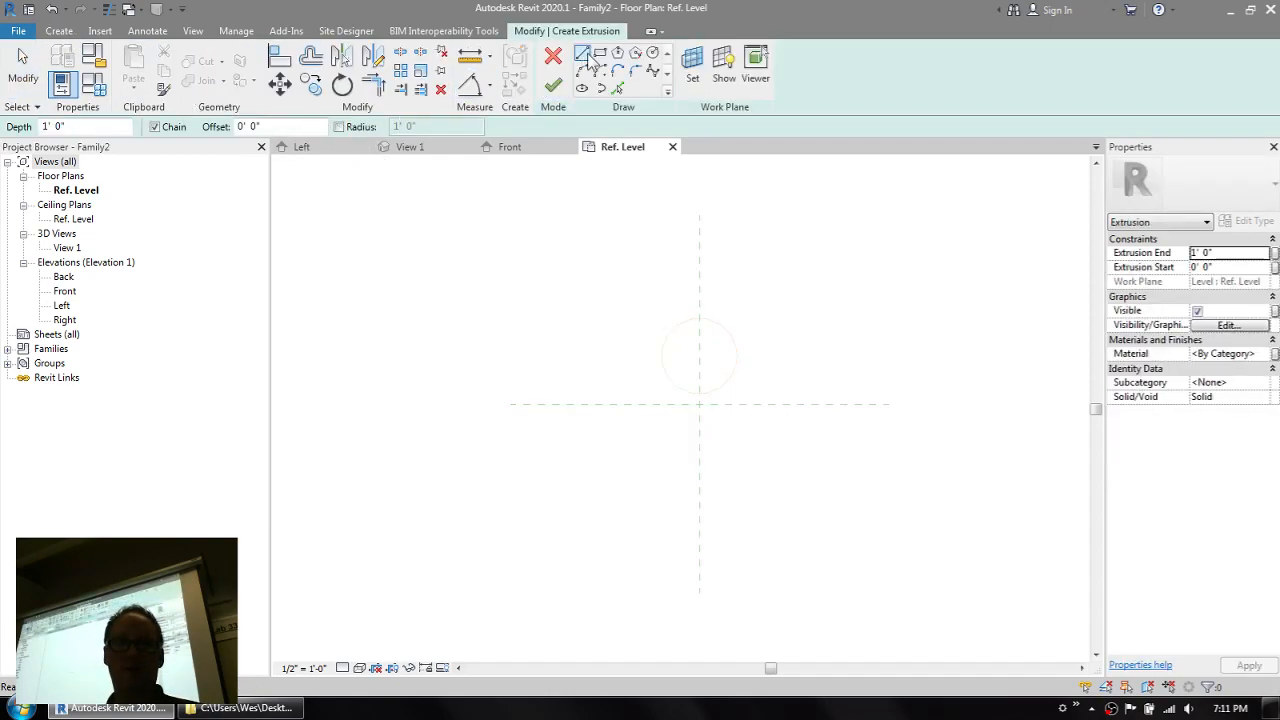
click(600, 53)
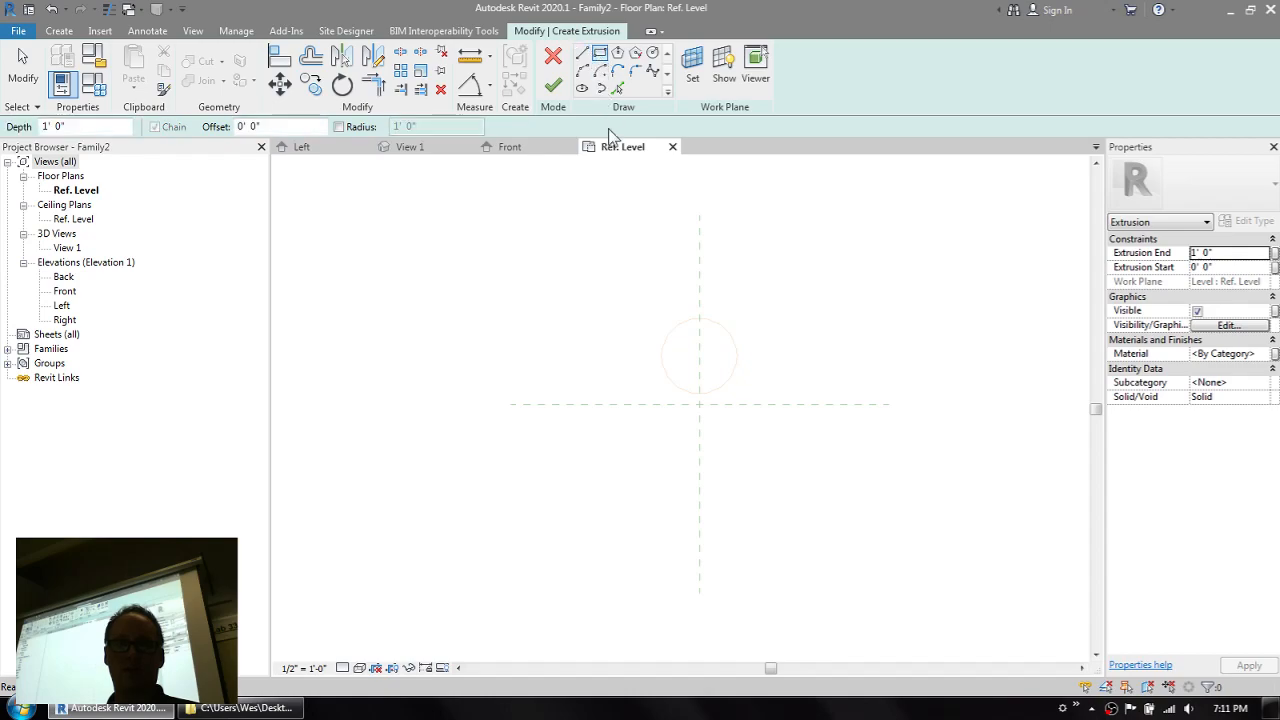
click(615, 280)
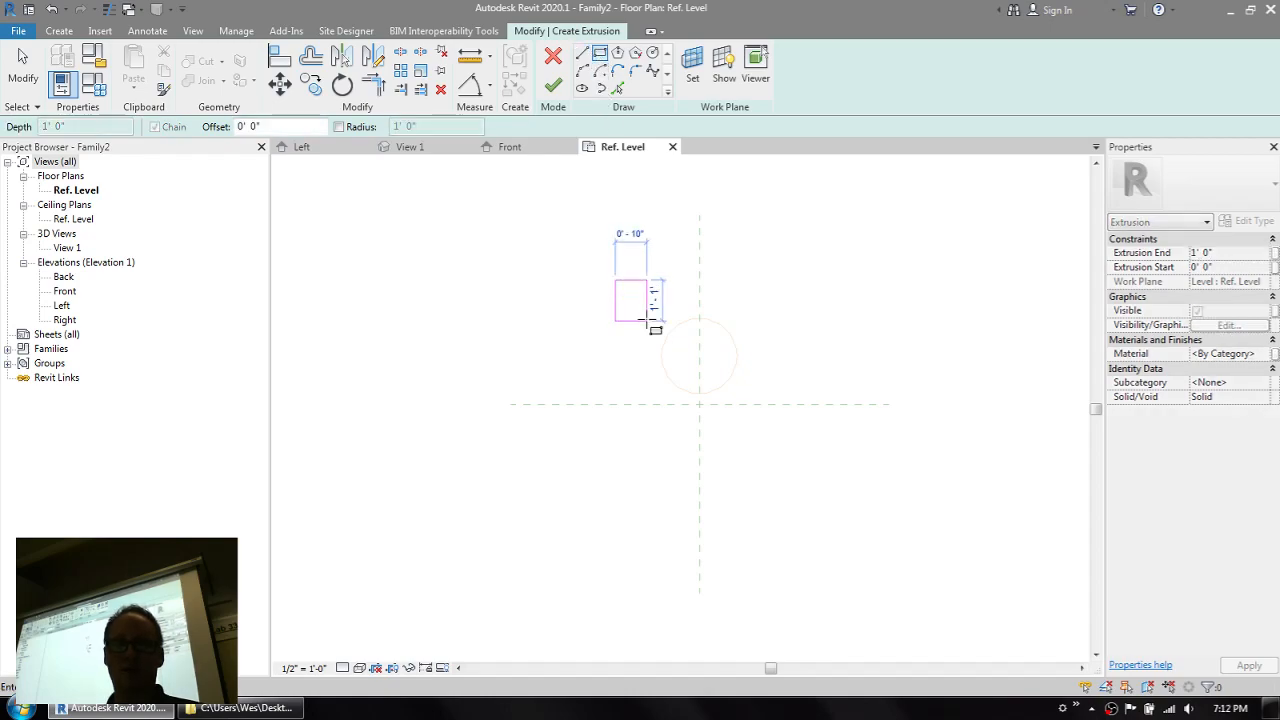
click(687, 365)
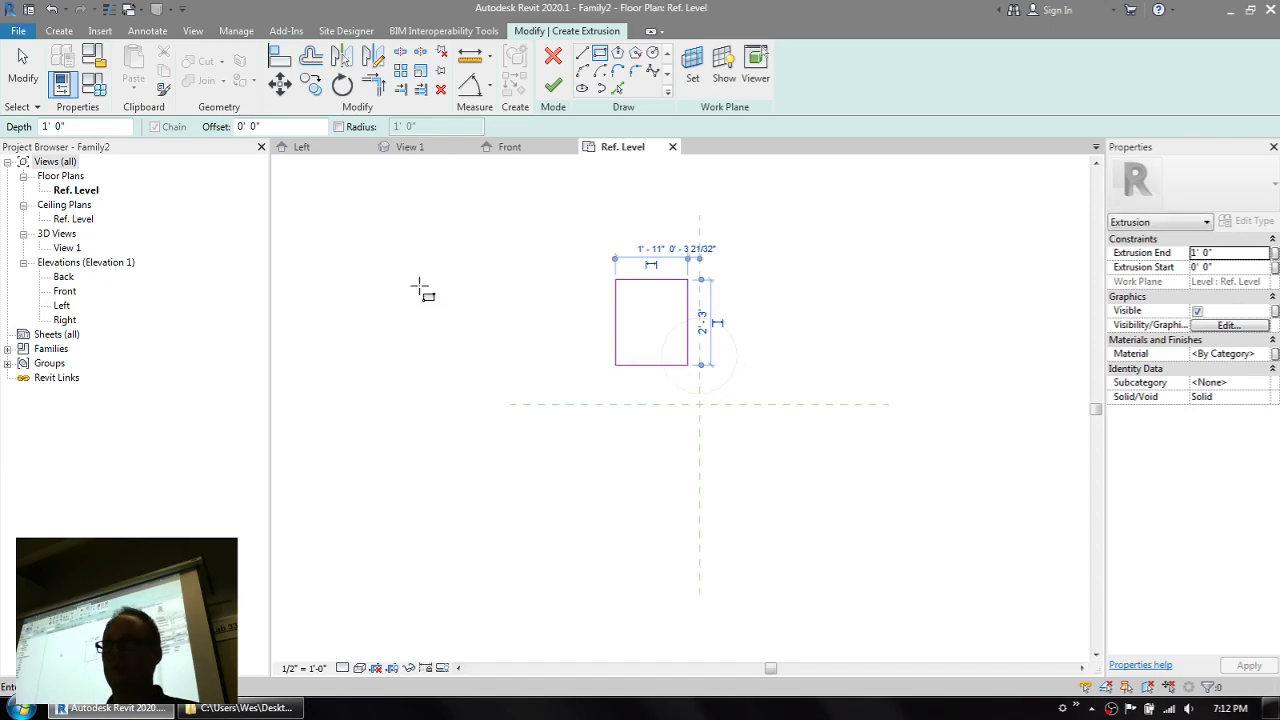
click(553, 86)
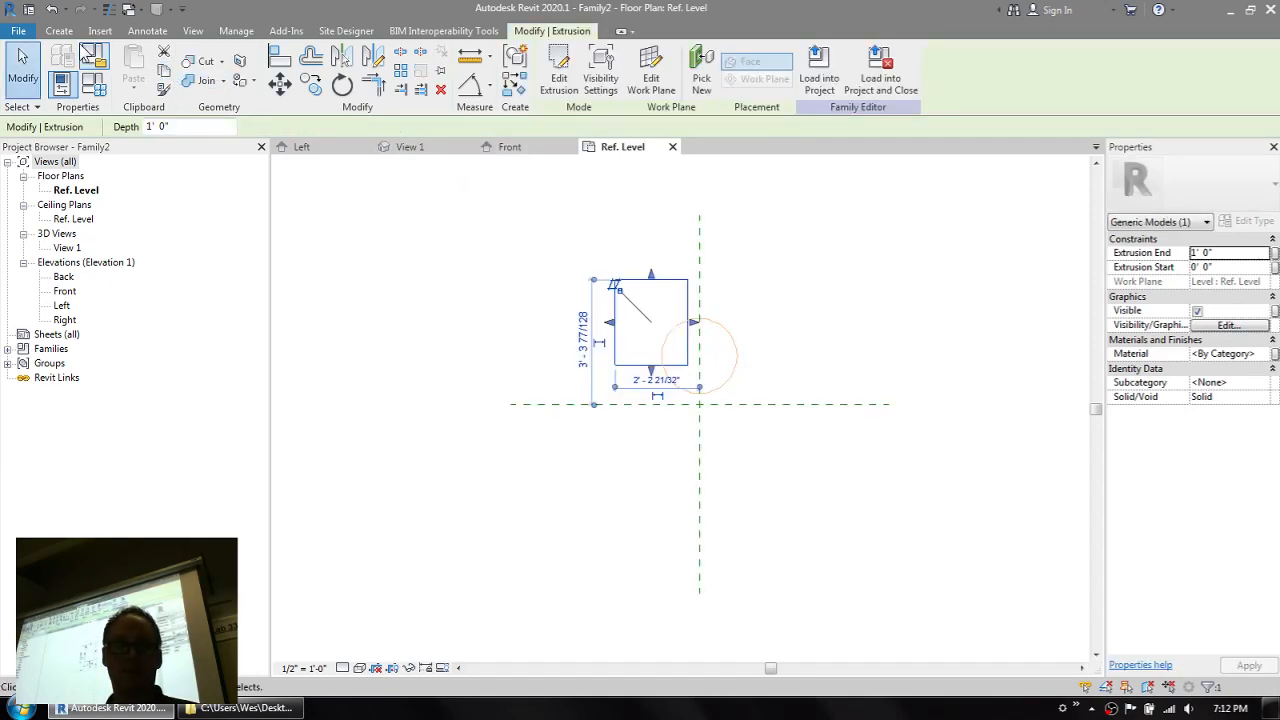
- Create a second solid extrusion from a rectangle about 2'-0" by 2'-6", below the horizontal reference plane and under the first box
click(59, 31)
click(136, 66)
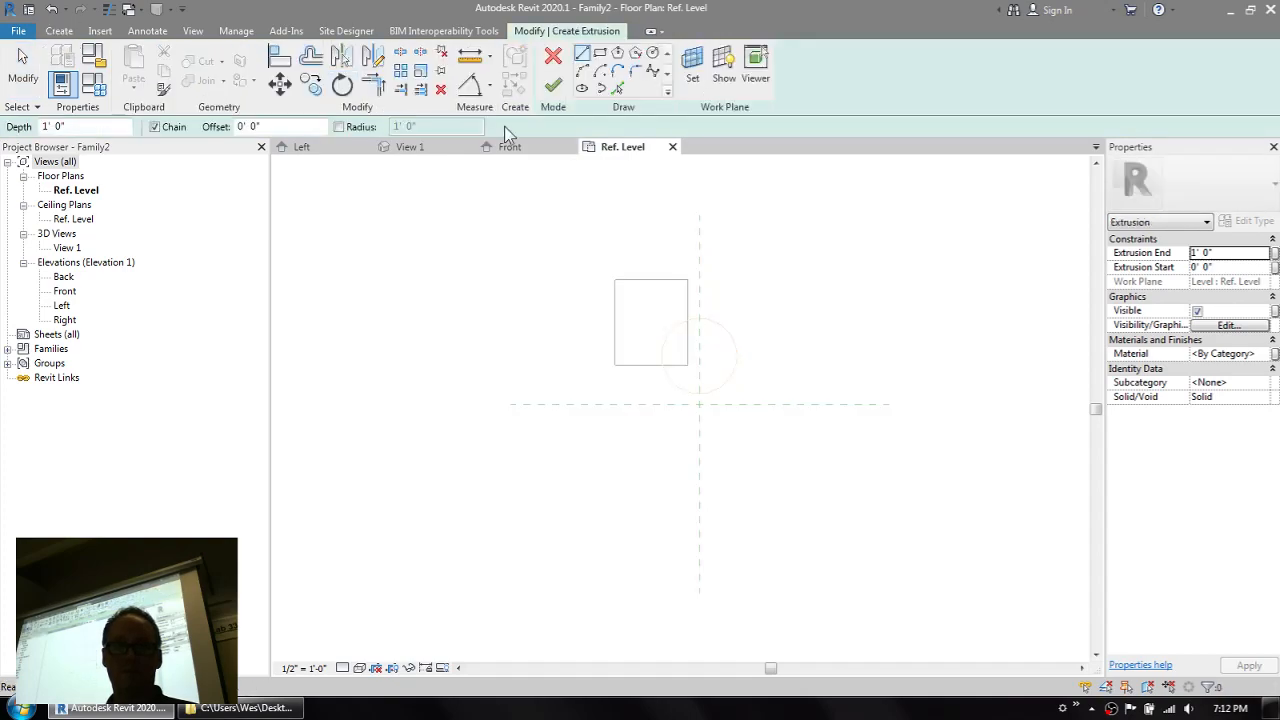
click(600, 52)
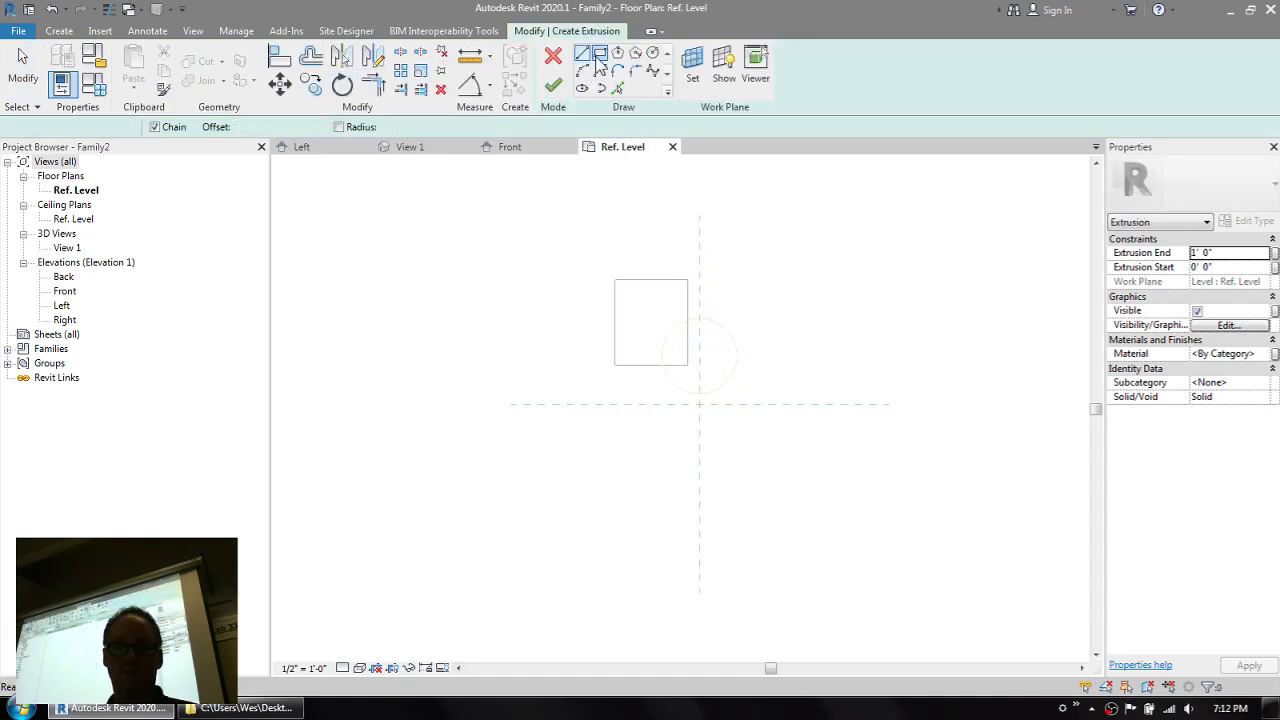
click(612, 430)
click(688, 523)
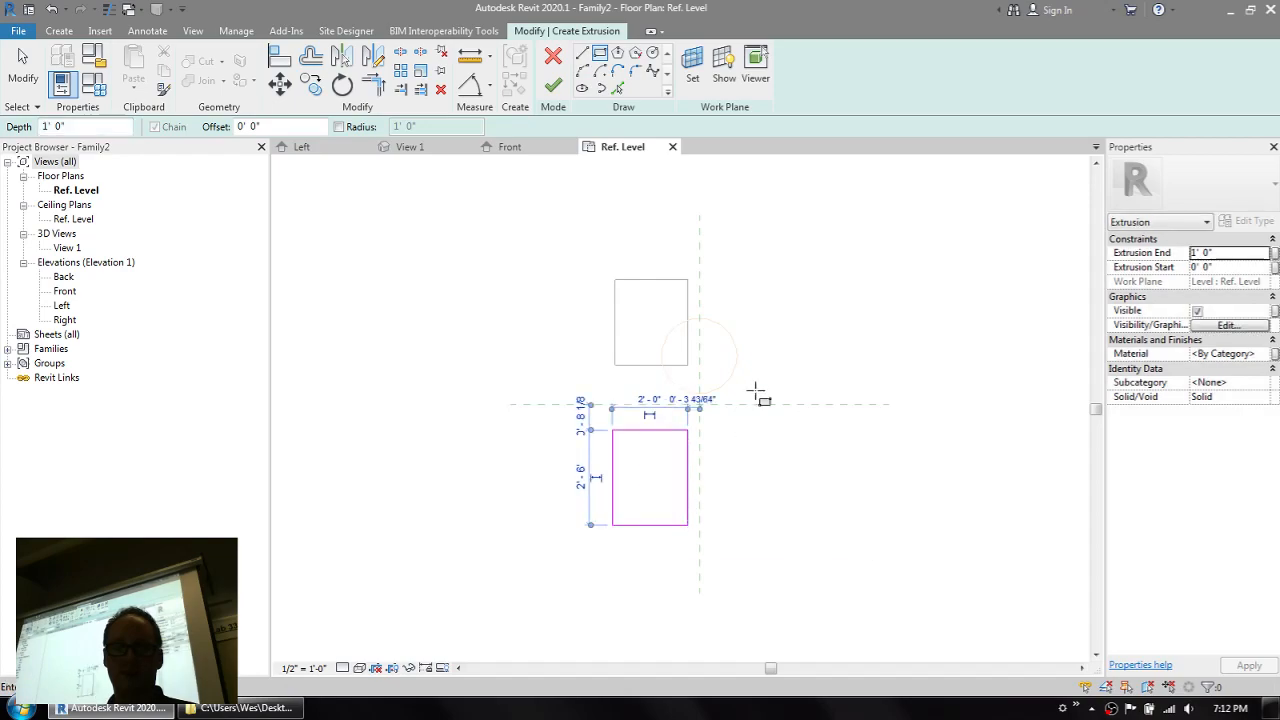
click(553, 86)
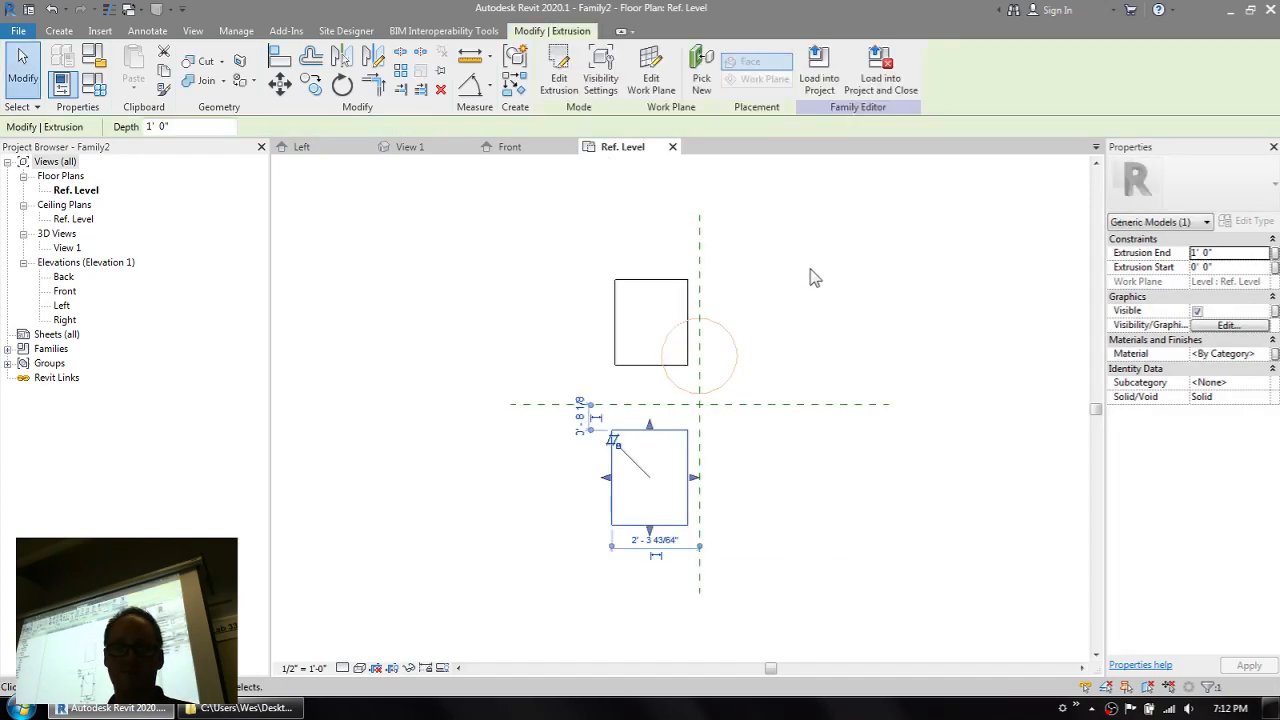
click(830, 253)
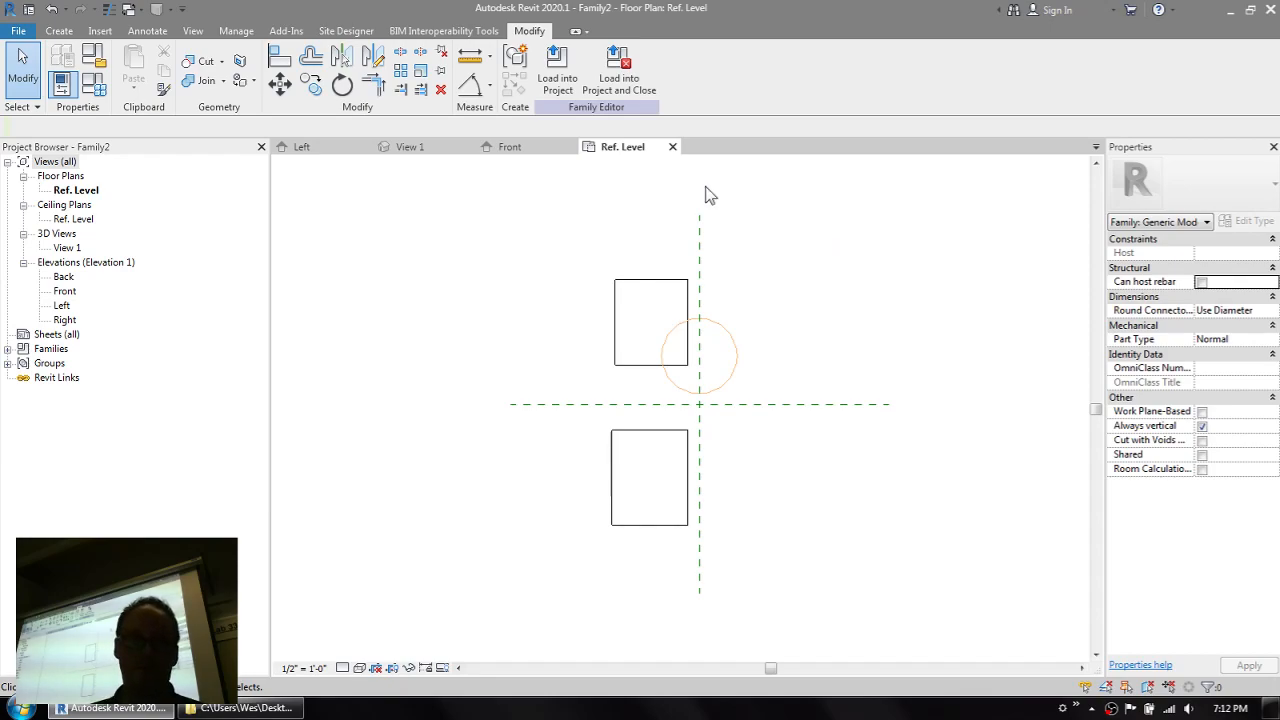
- Cut the lower box with a void extrusion from a circle of about 2'-11" radius overlapping its lower-right corner
click(59, 31)
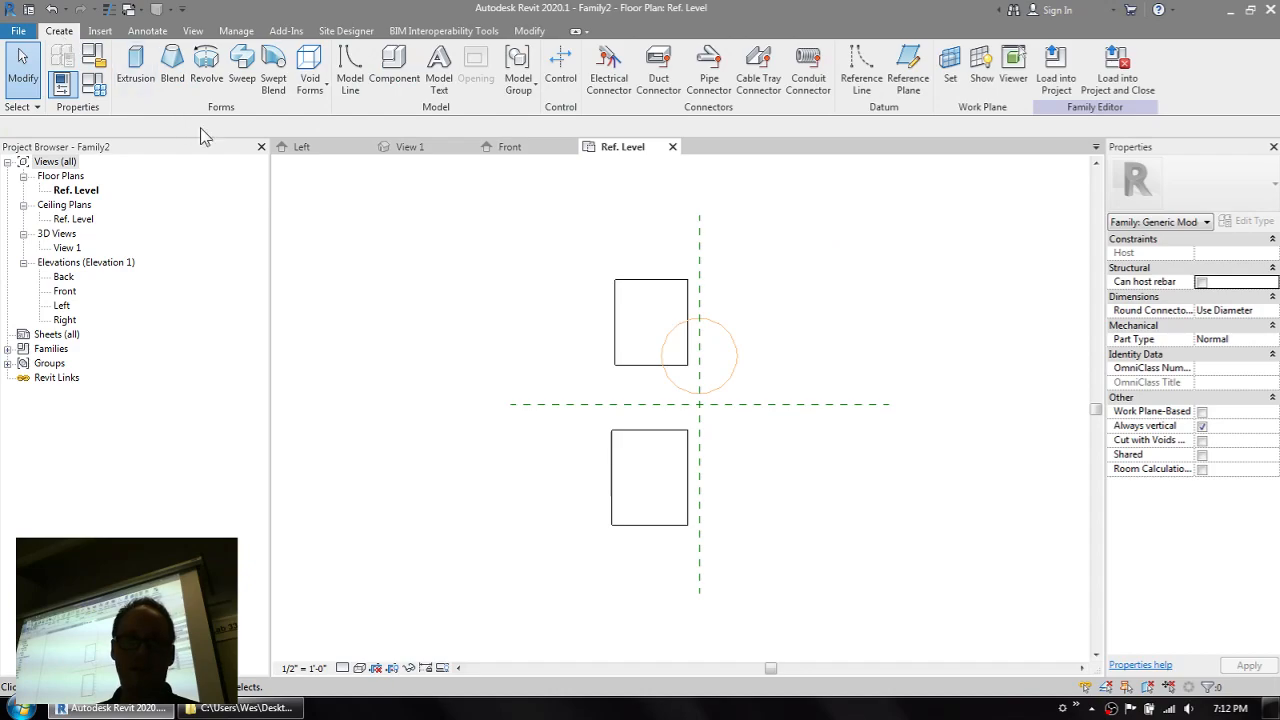
click(310, 82)
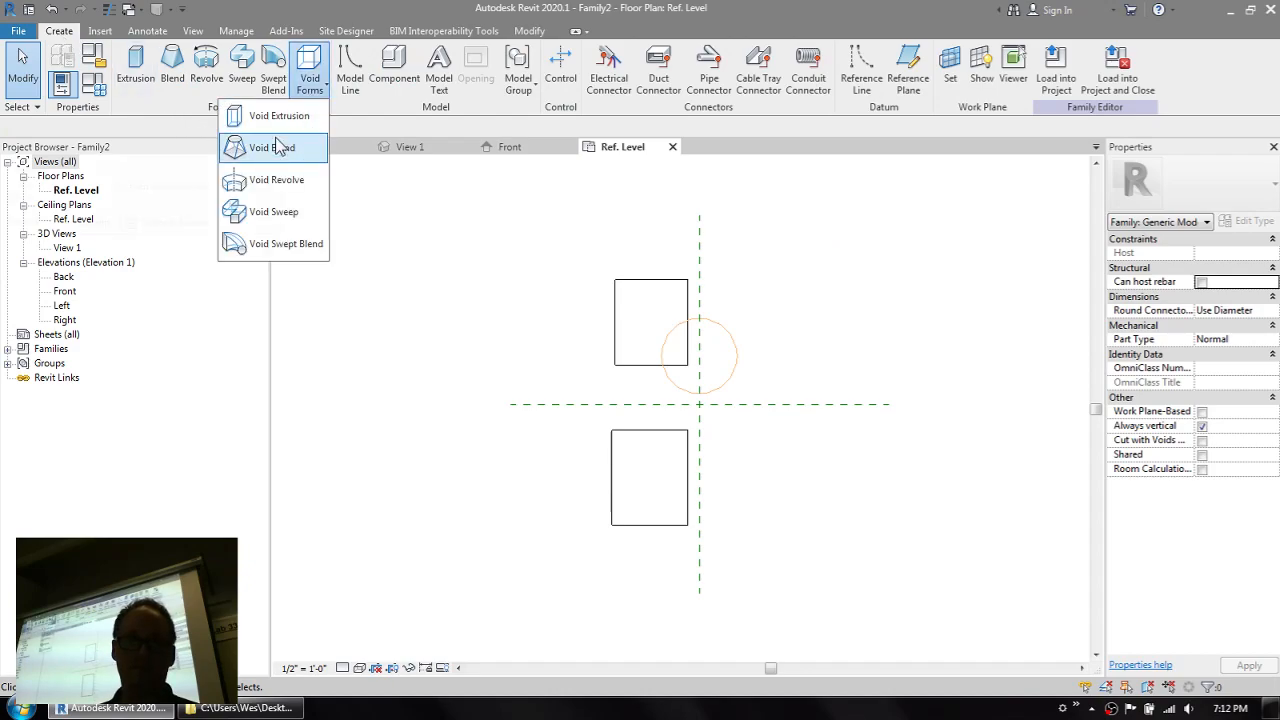
click(279, 116)
click(652, 53)
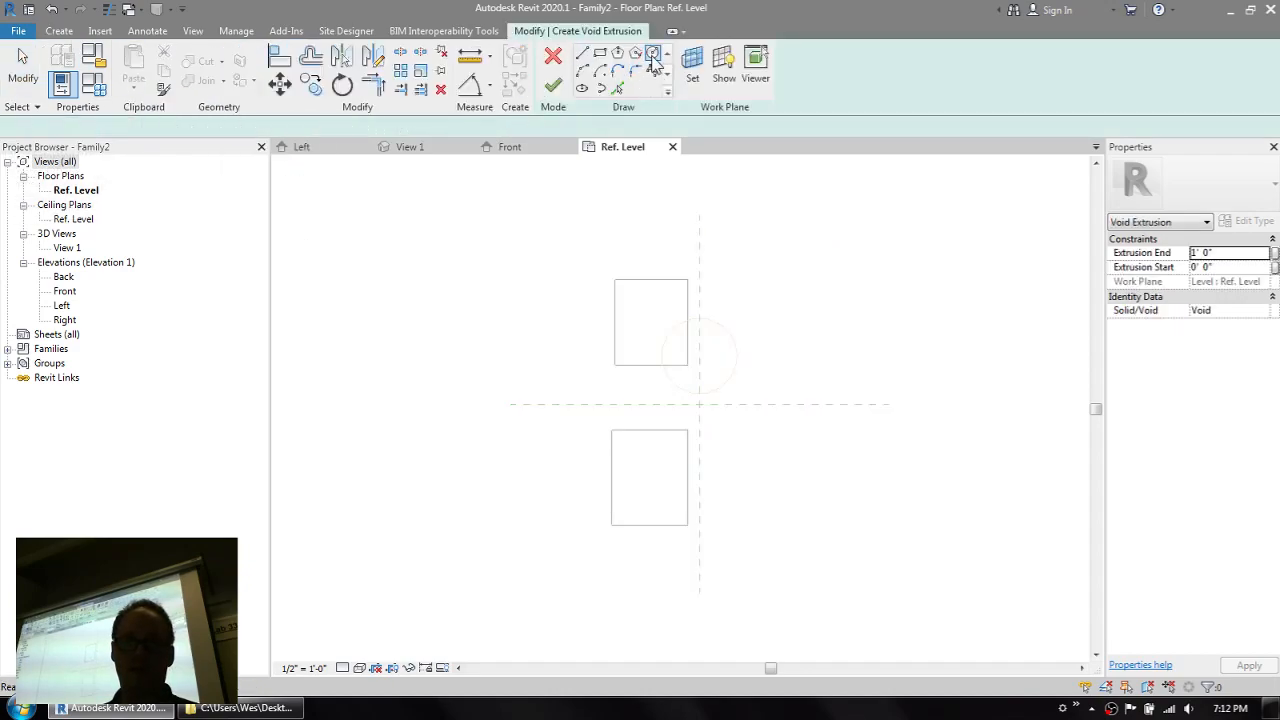
click(663, 465)
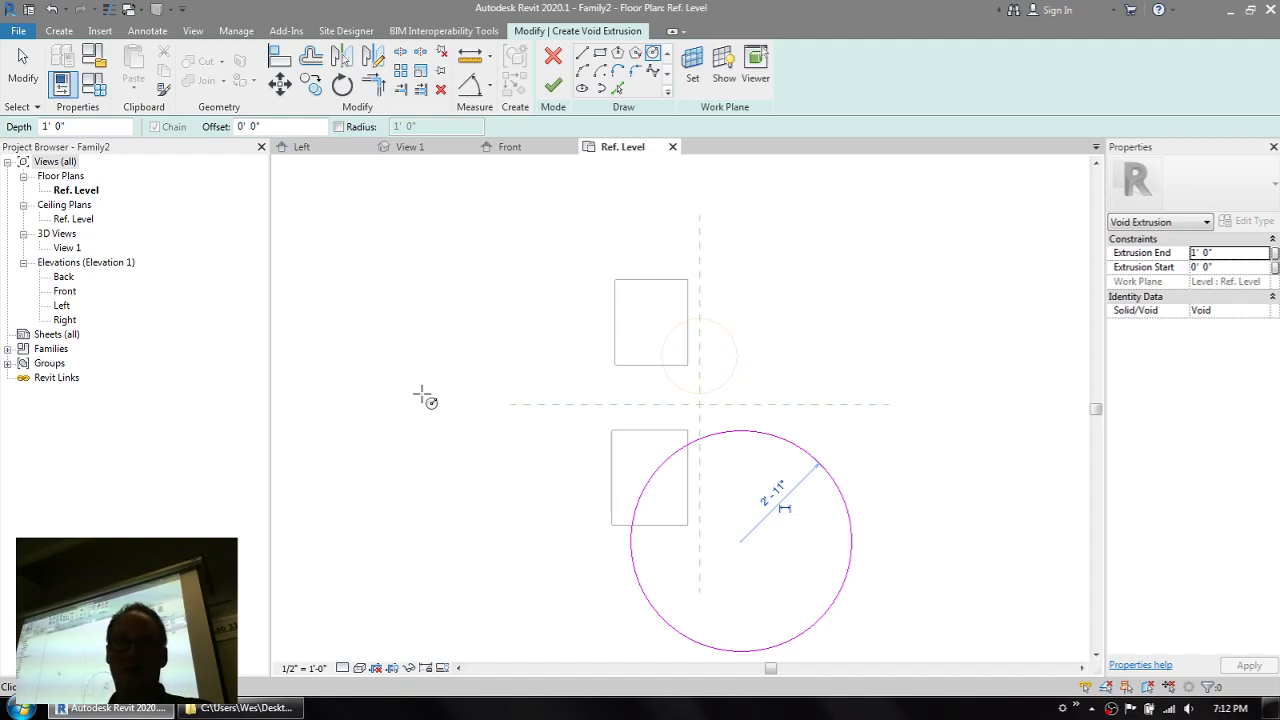
click(553, 85)
click(458, 334)
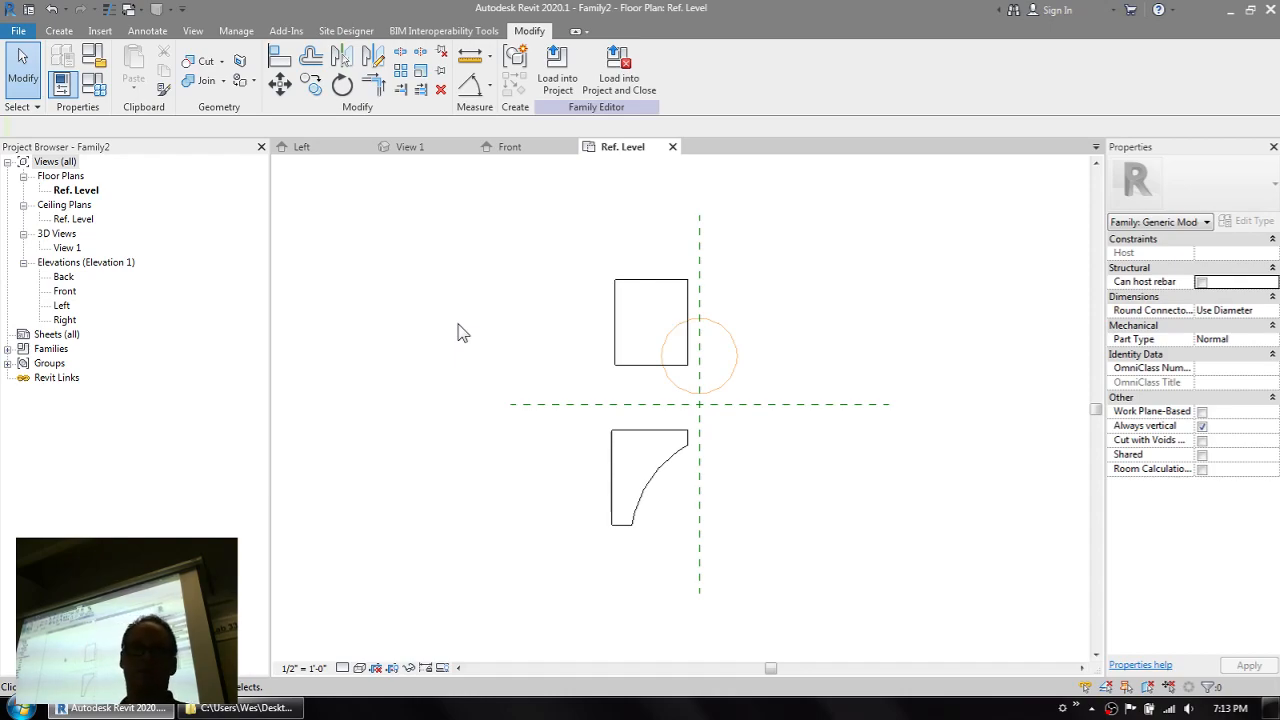
- Uncut the large circular void from the lower-left box in the Ref. Level plan
click(224, 64)
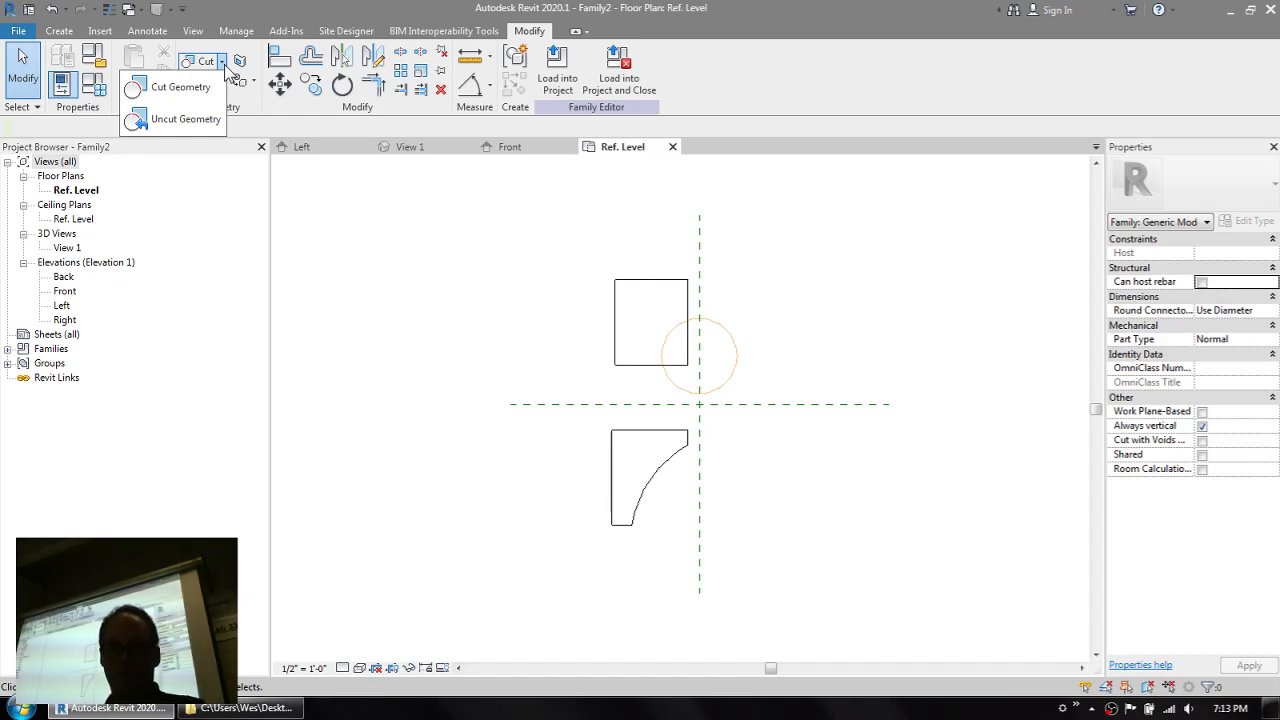
click(188, 119)
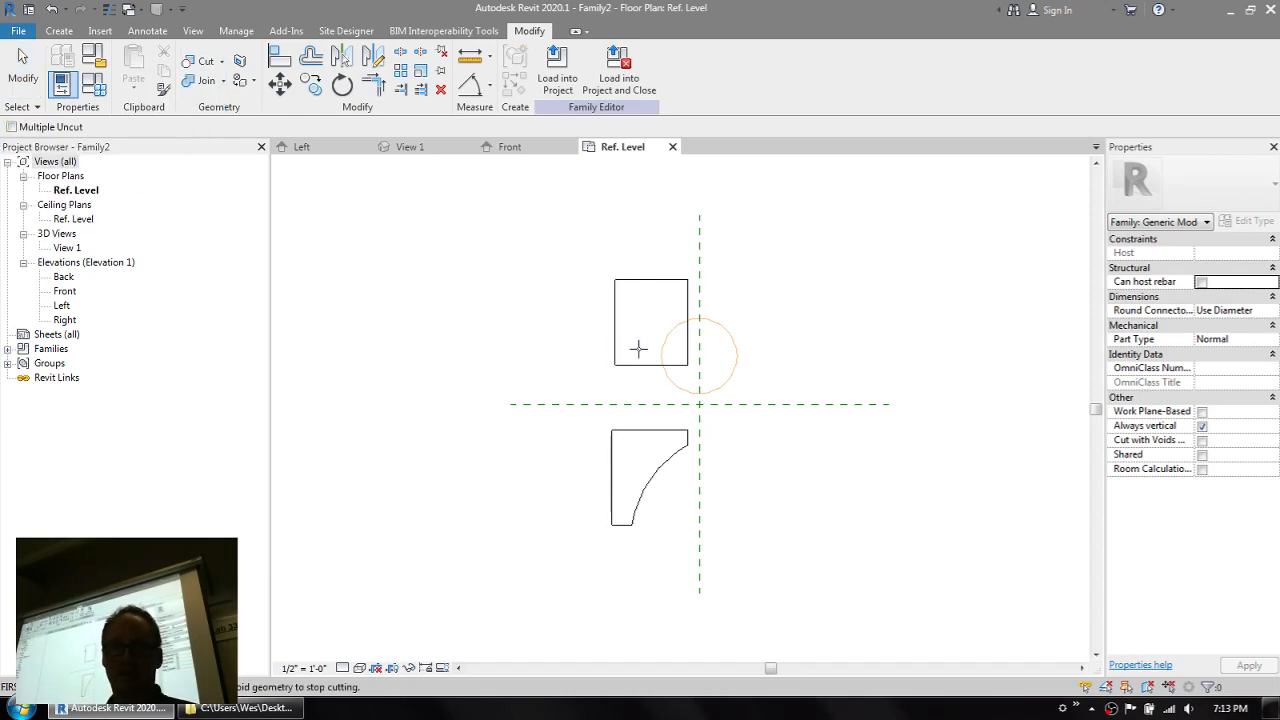
click(662, 467)
click(645, 437)
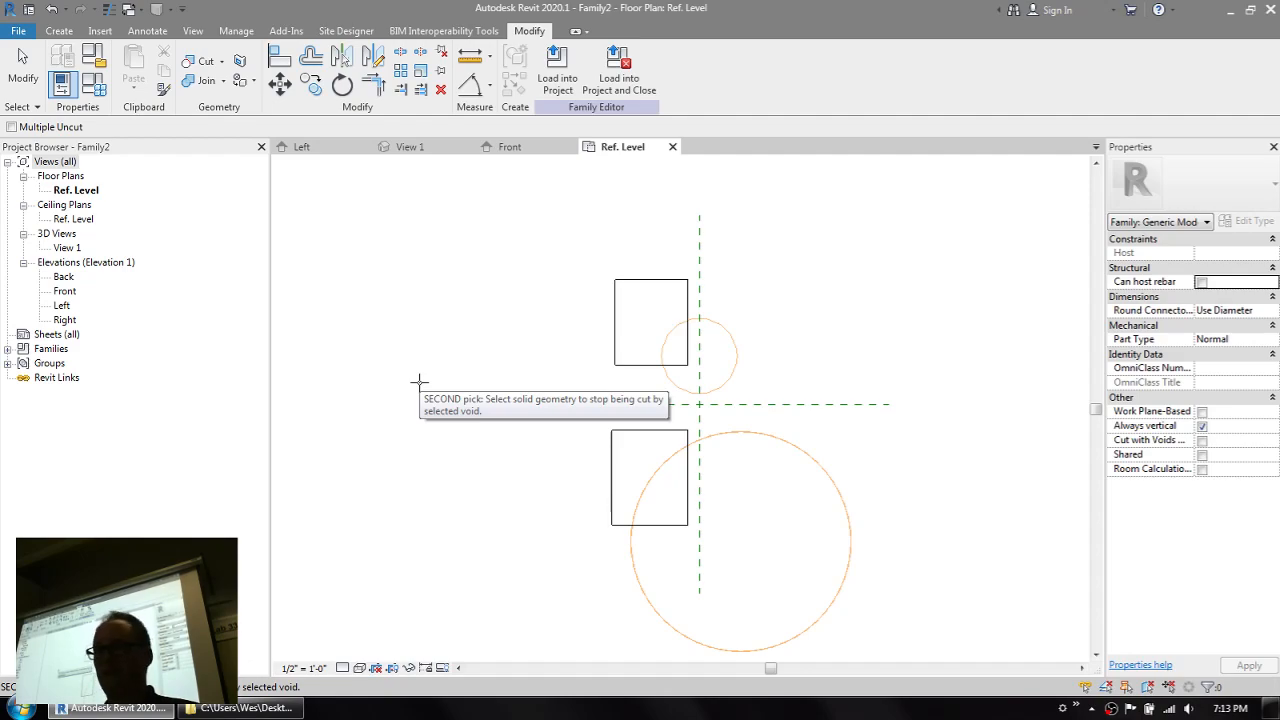
- Cut the upper-left box with the small circular void using Cut Geometry
click(222, 62)
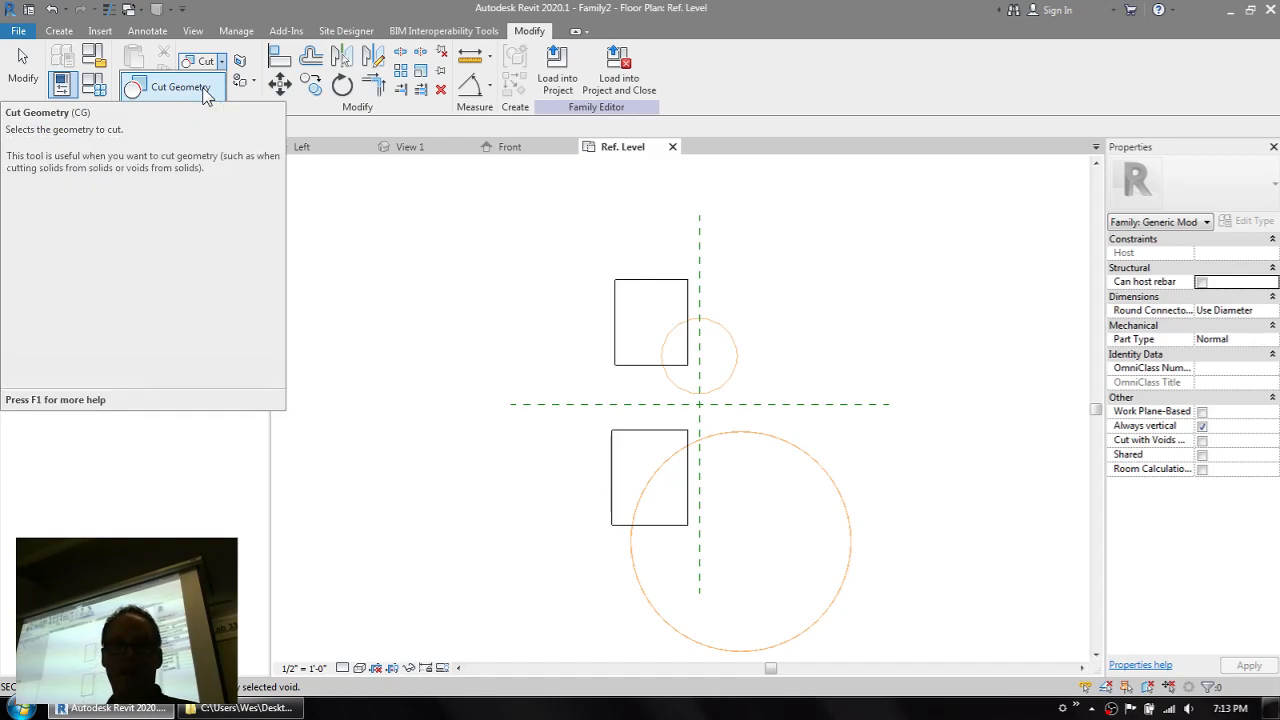
click(203, 90)
click(704, 318)
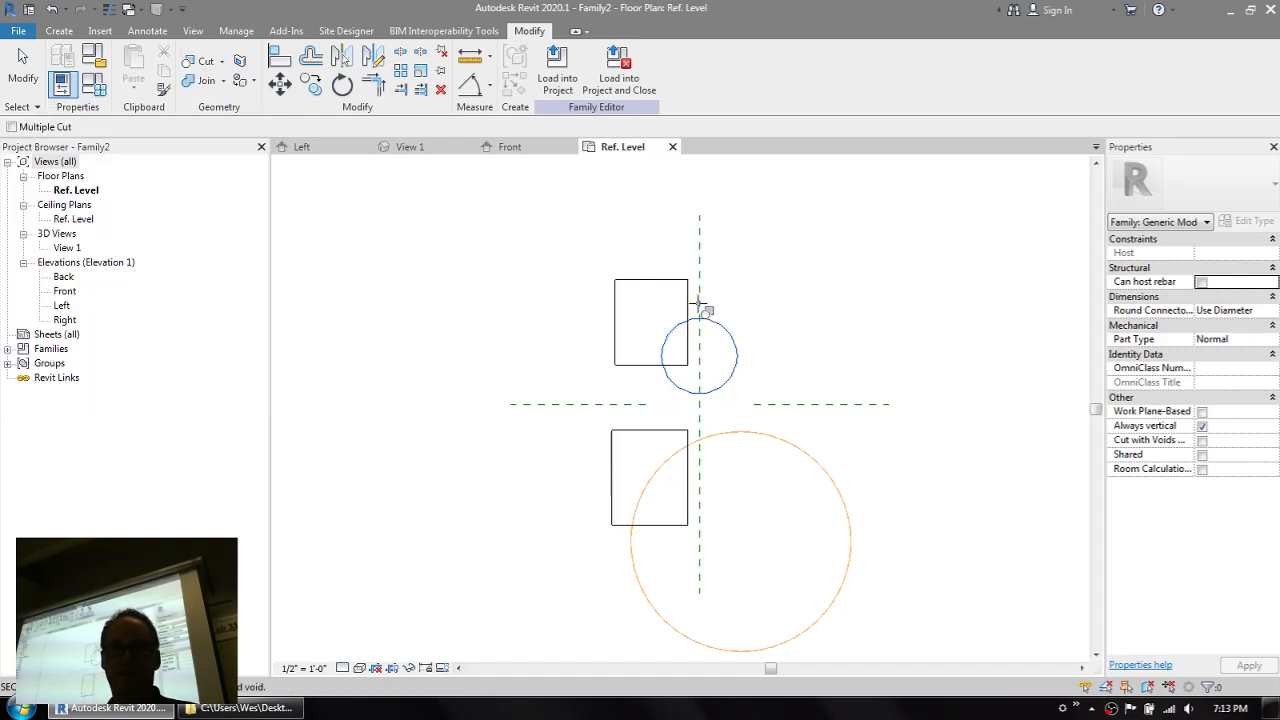
click(695, 303)
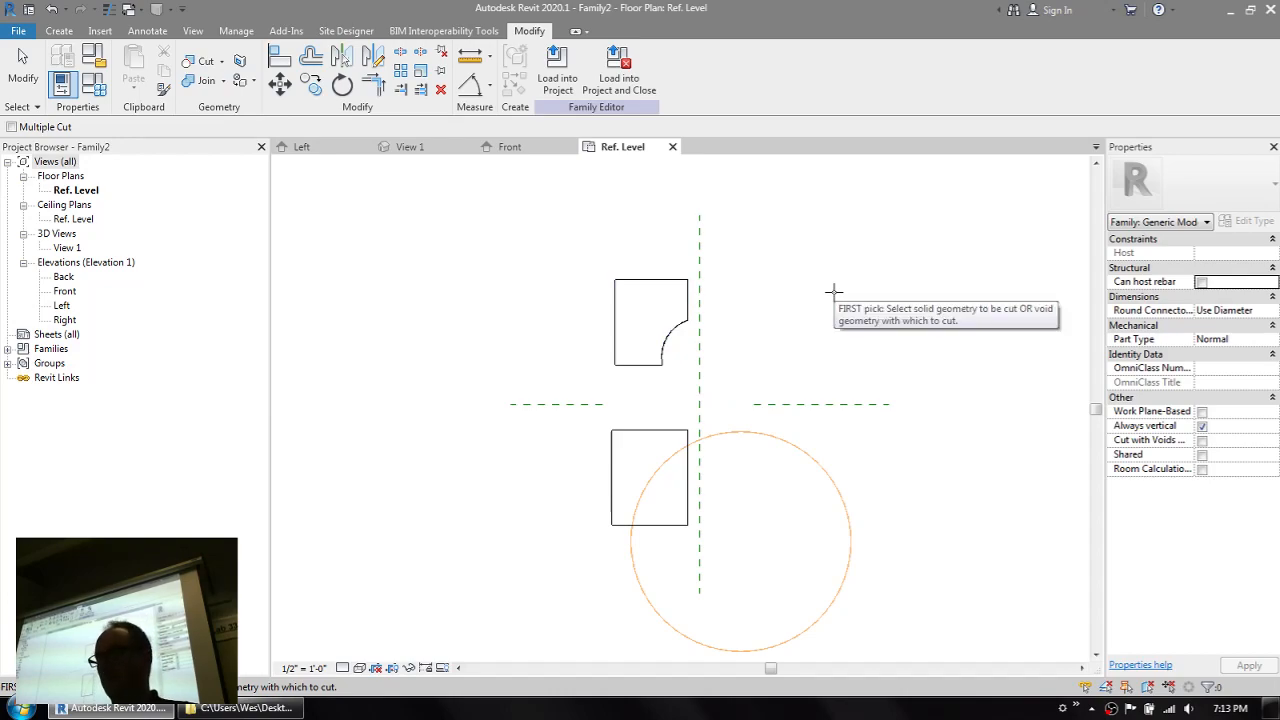
key(Escape)
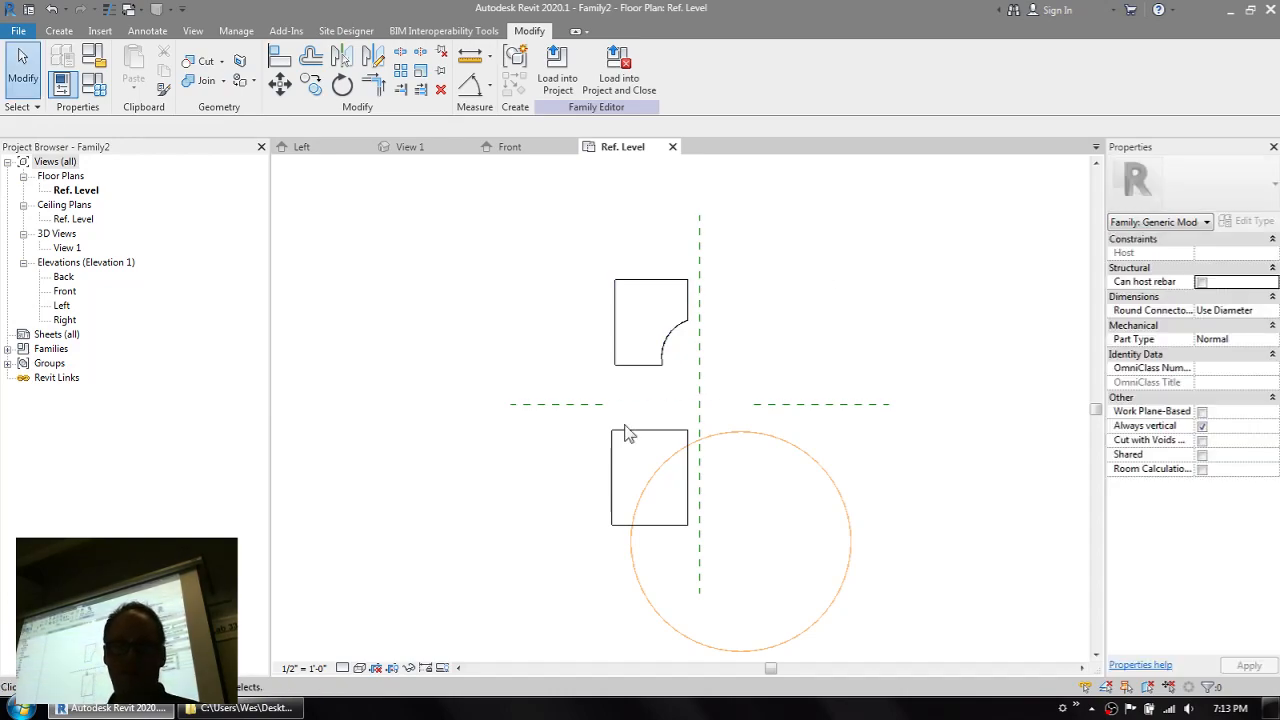
- Copy the two box extrusions horizontally across the vertical reference plane to form a second pair on its right side
click(622, 432)
ctrl+click(638, 367)
key(c)
key(o)
click(683, 364)
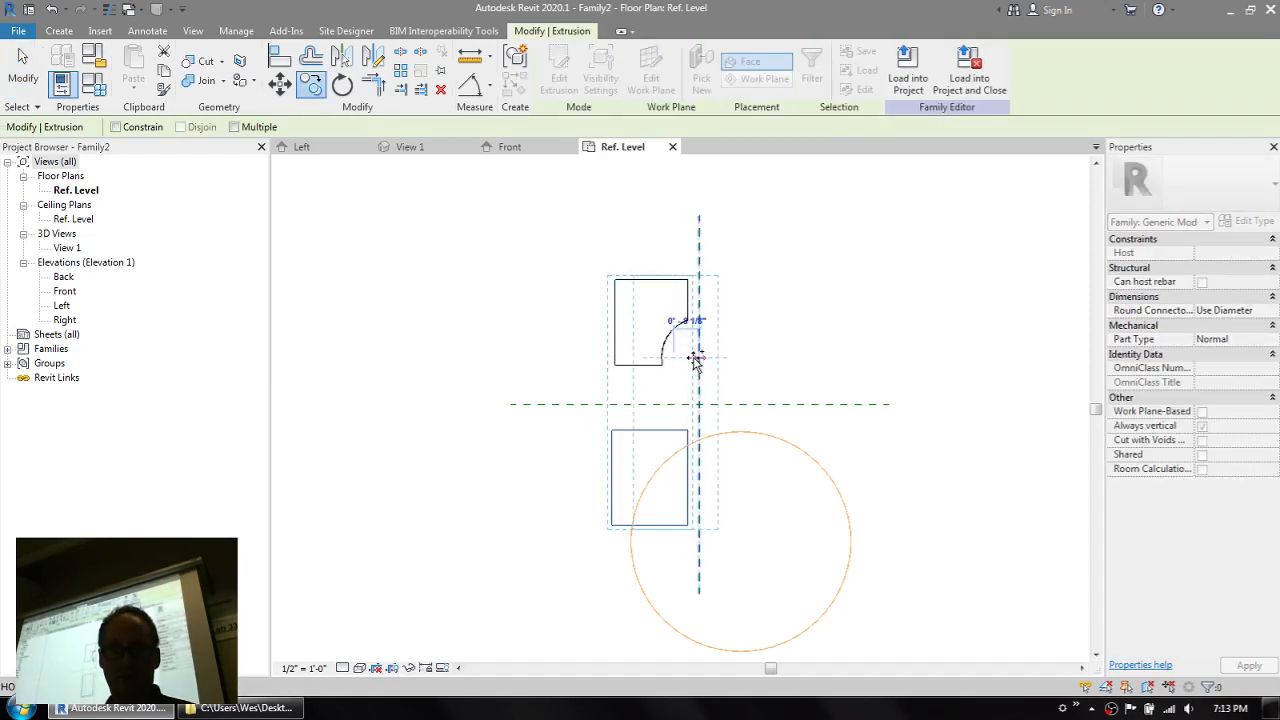
click(790, 363)
click(928, 353)
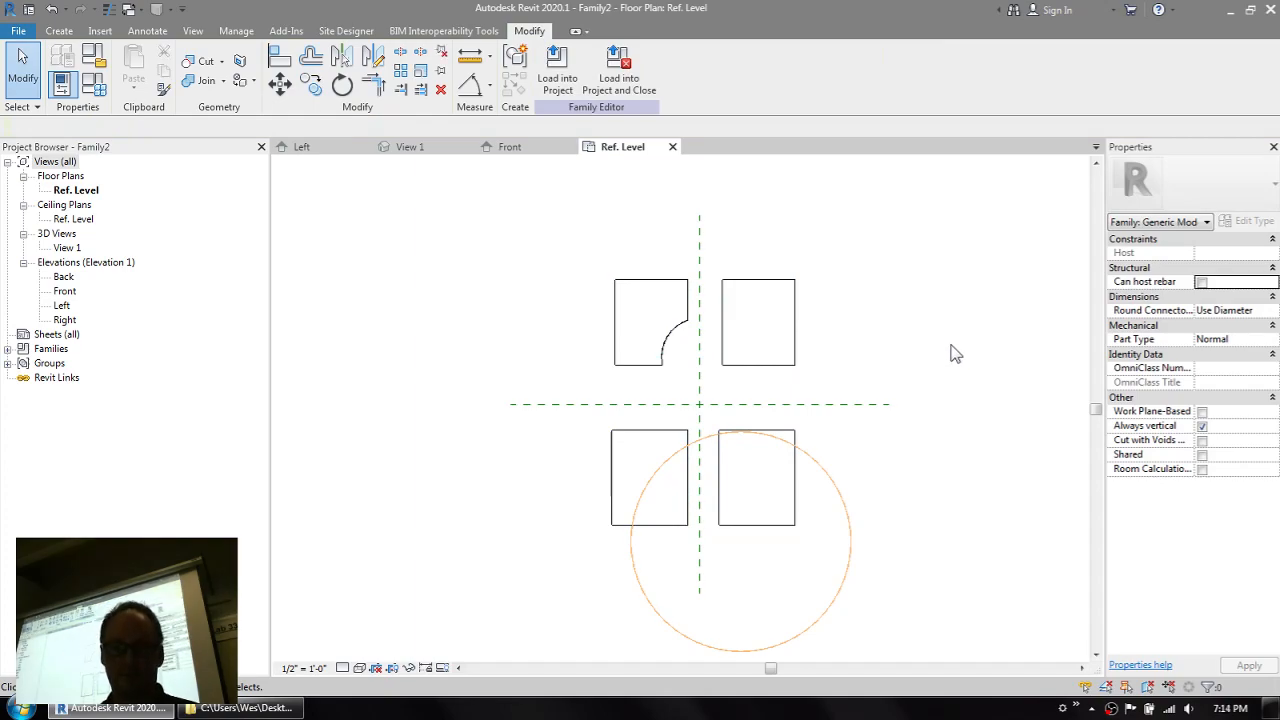
- Move the copied lower-right box up and to the right, just below the horizontal reference plane and still overlapping the large void
click(795, 487)
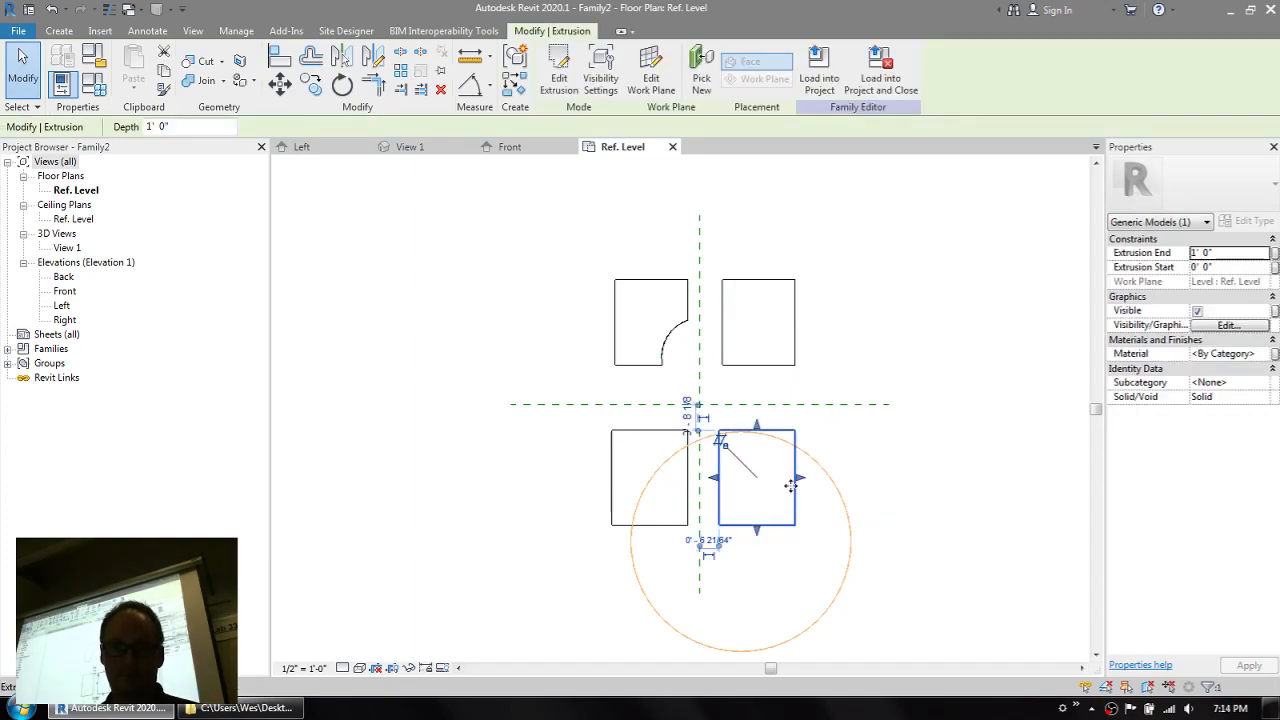
drag(791, 494, 815, 471)
click(894, 466)
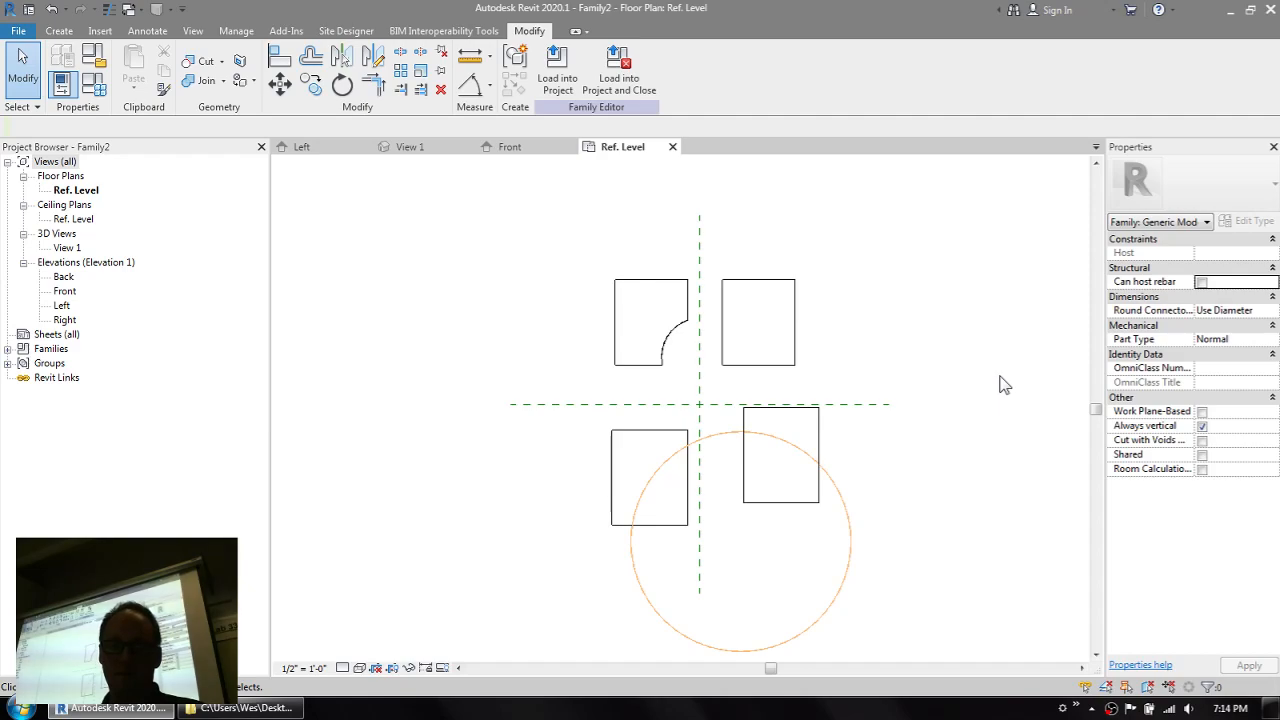
- Uncut the small circular void from the upper-left box
click(676, 338)
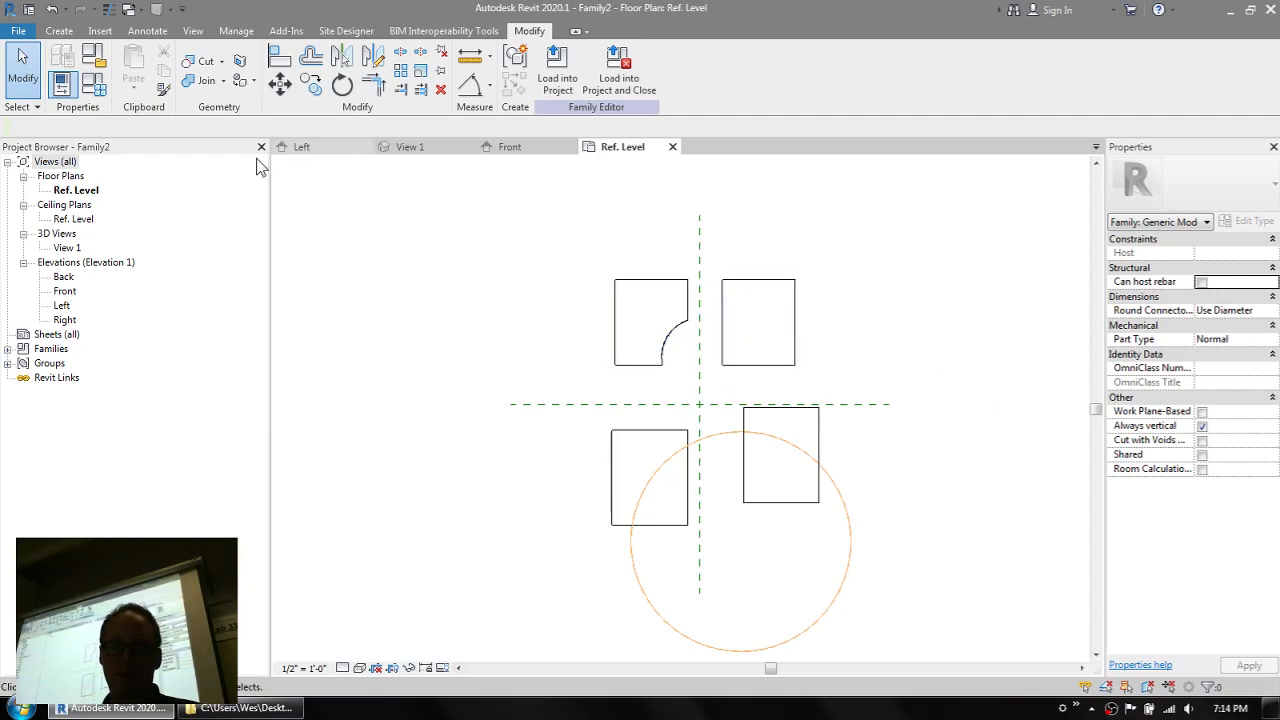
click(222, 63)
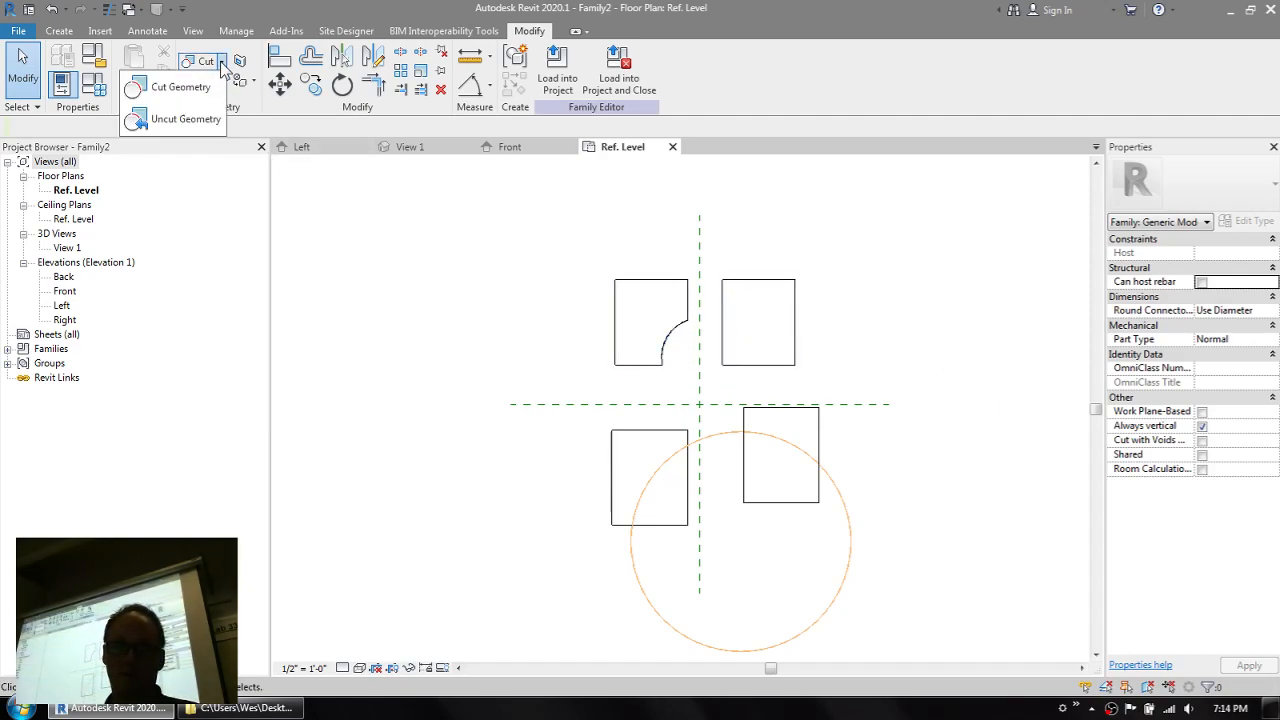
click(189, 122)
click(687, 310)
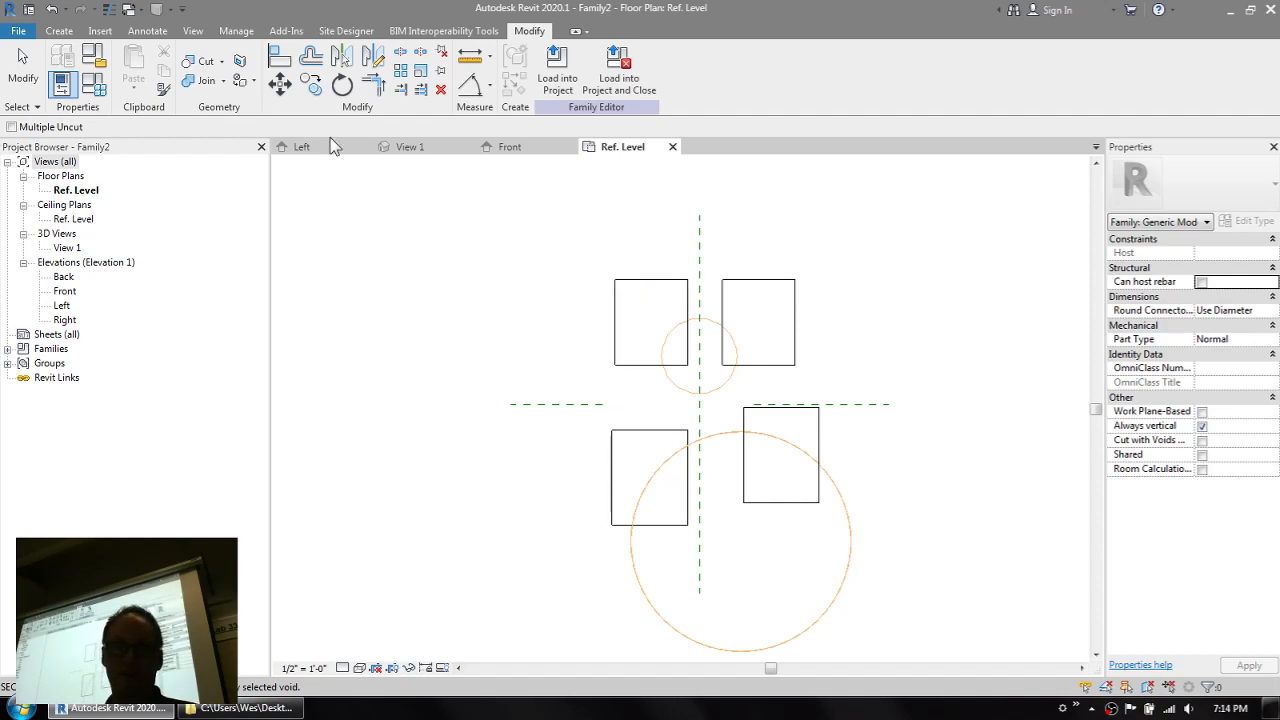
- Cut the lower-left box with the large circular void using Cut Geometry
click(199, 61)
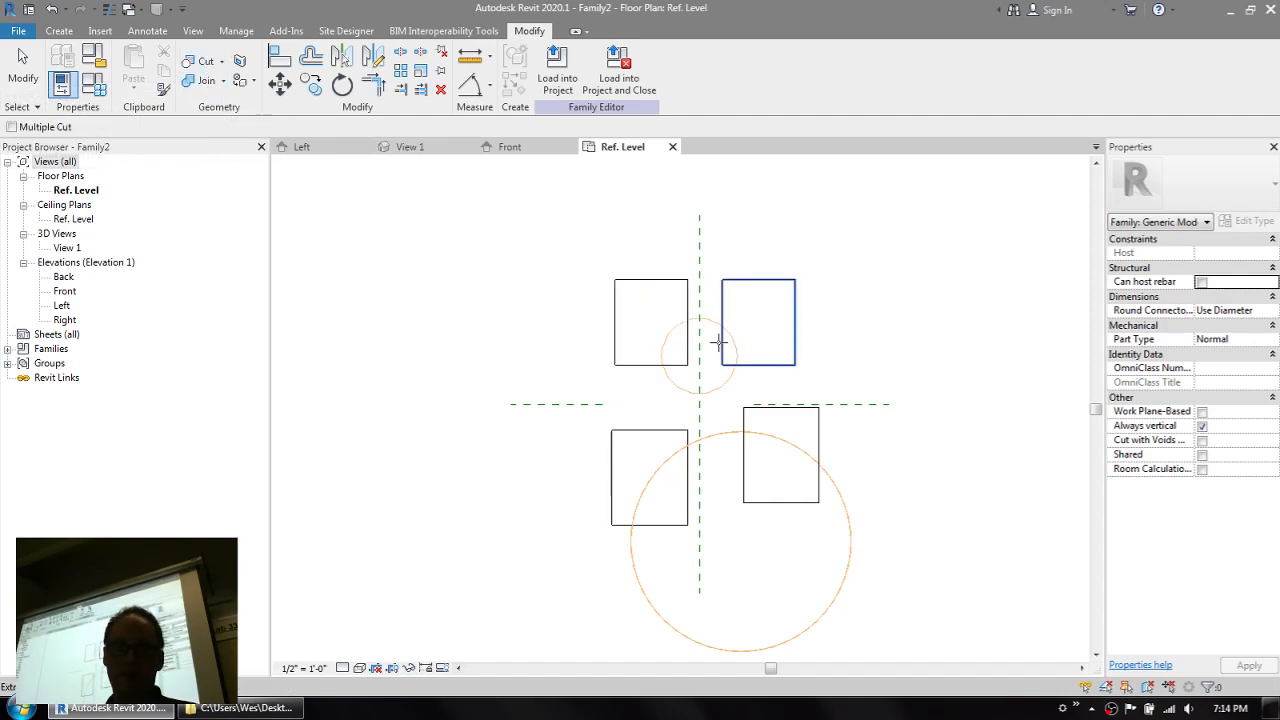
click(748, 432)
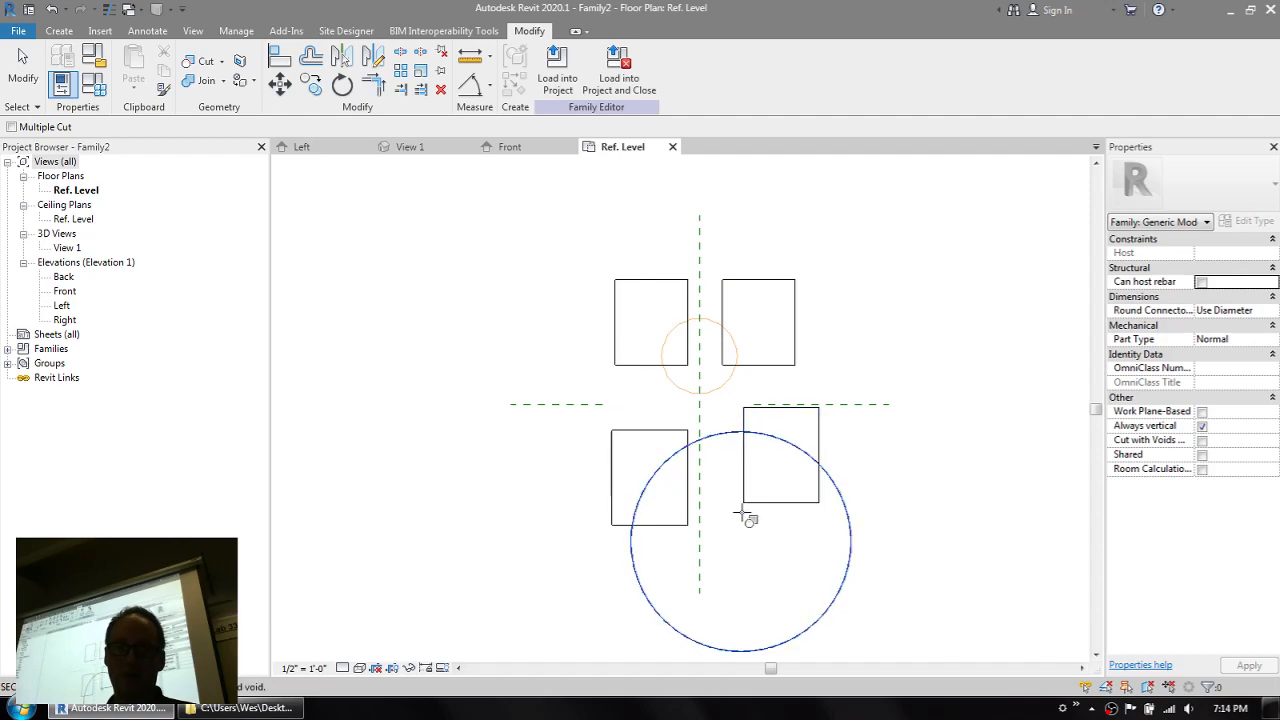
click(688, 485)
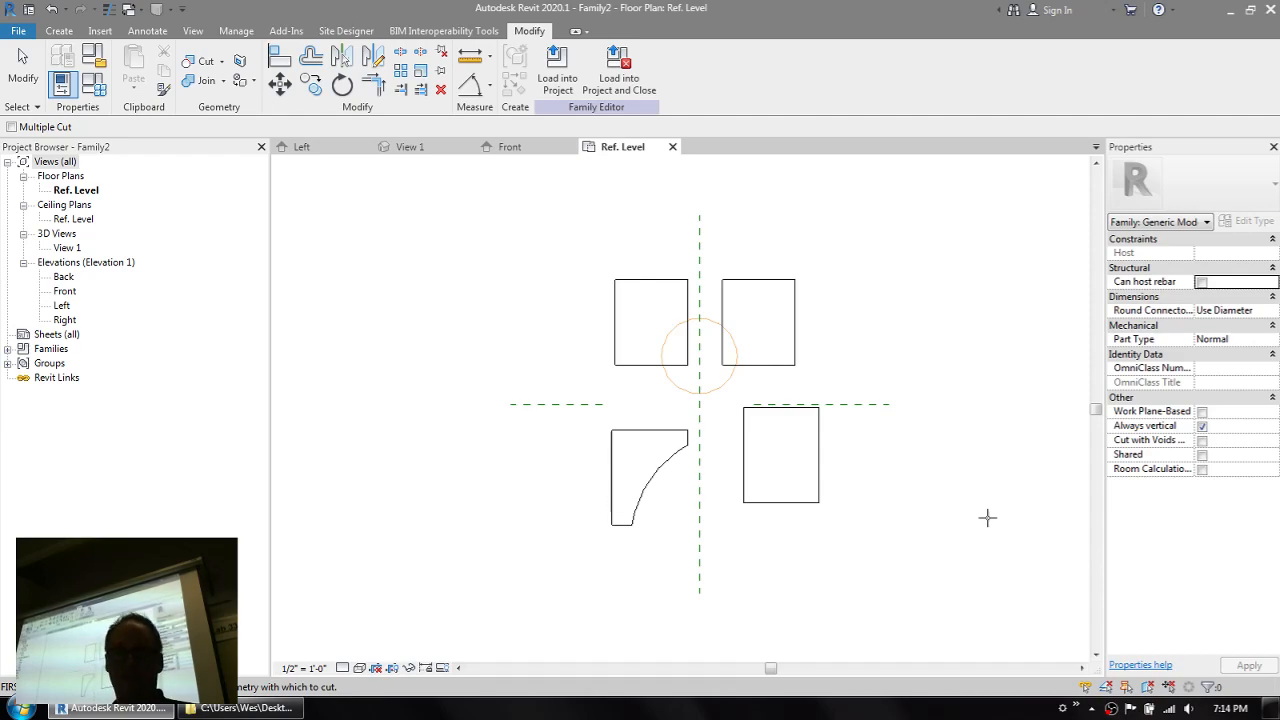
key(Escape)
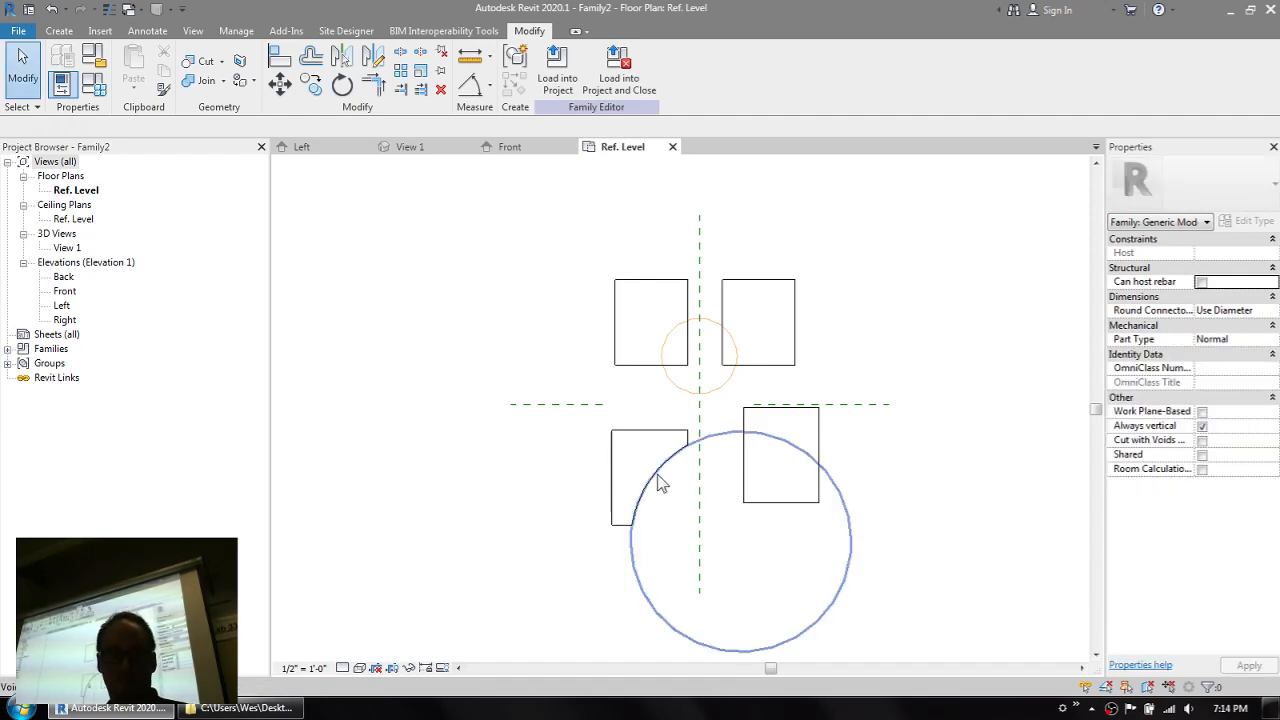
- Cut the lower-right box with the same large circular void that already cuts the lower-left box
click(660, 484)
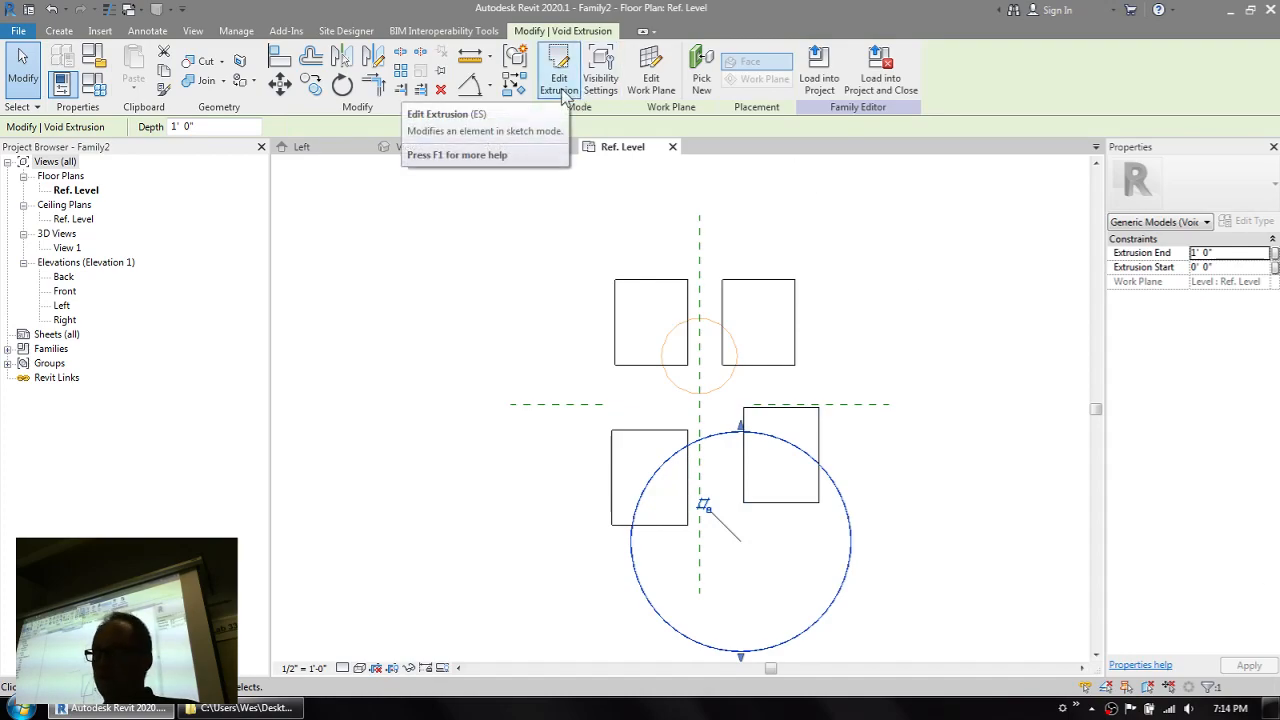
click(590, 285)
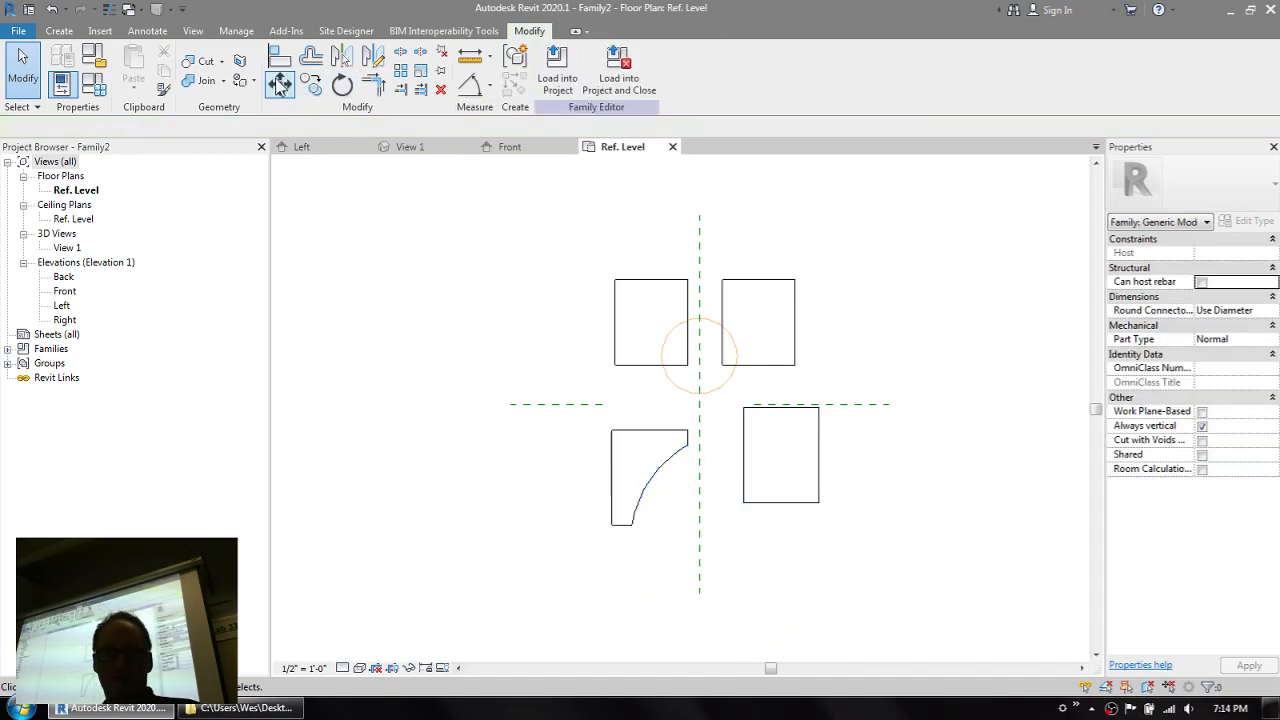
click(206, 62)
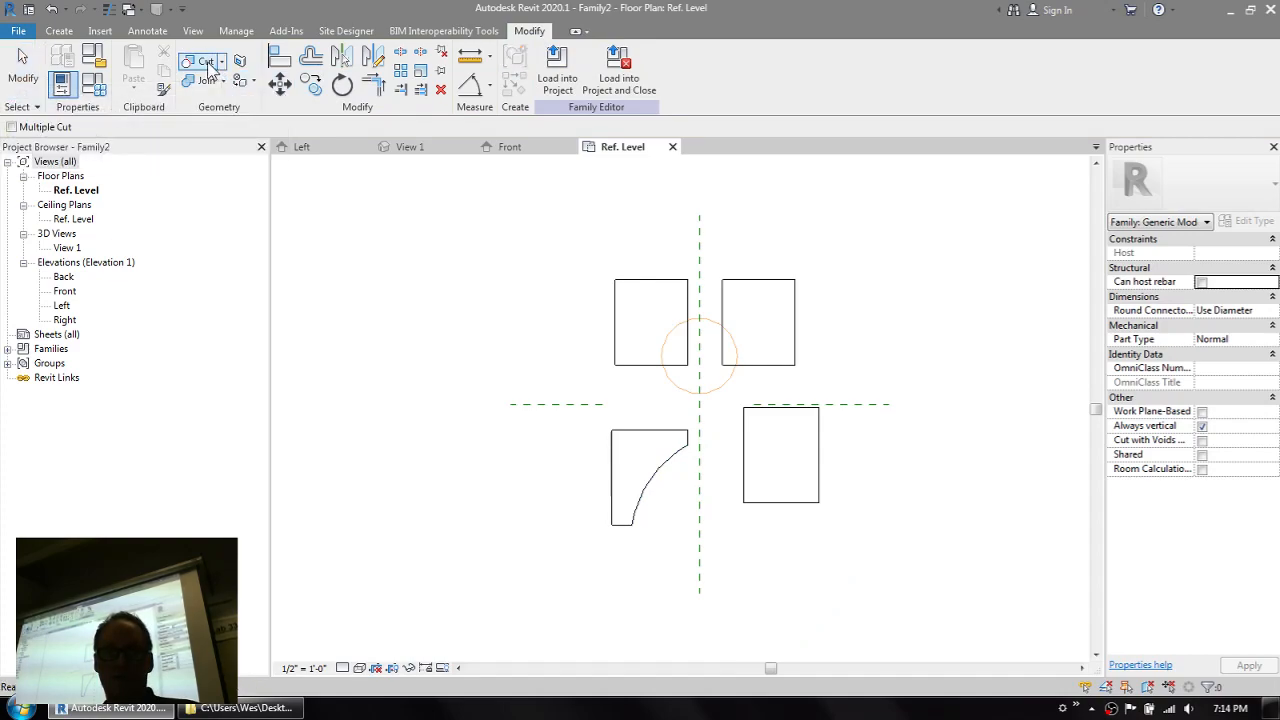
click(221, 62)
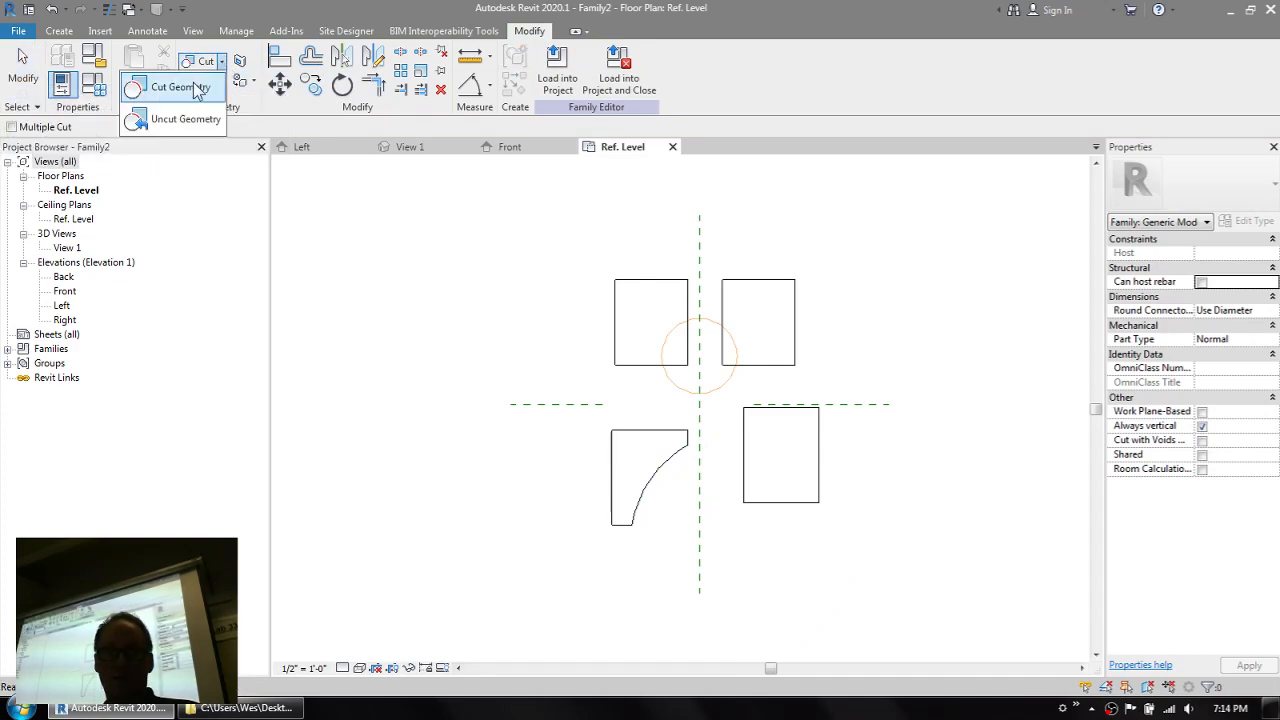
click(194, 89)
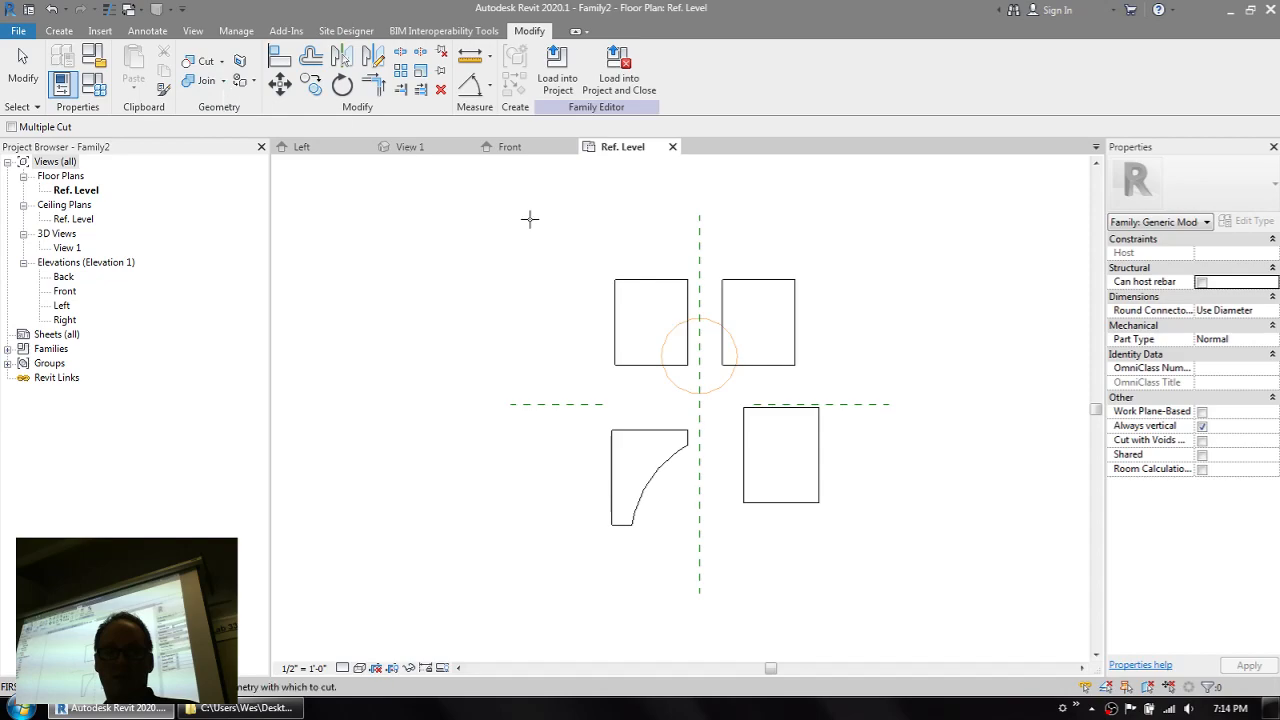
click(668, 458)
click(748, 428)
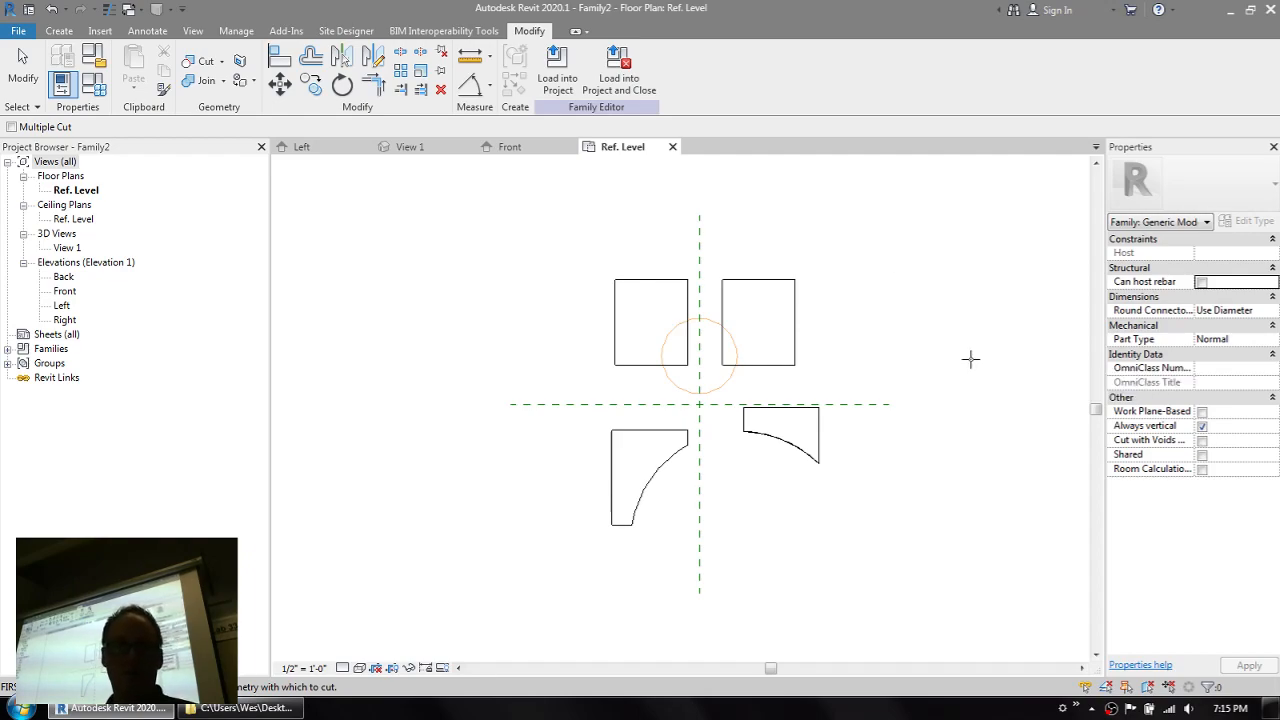
- Start a solid extrusion and sketch a circle of about 2'-4" radius overlapping the upper-left box
click(59, 30)
click(130, 70)
click(651, 55)
click(569, 275)
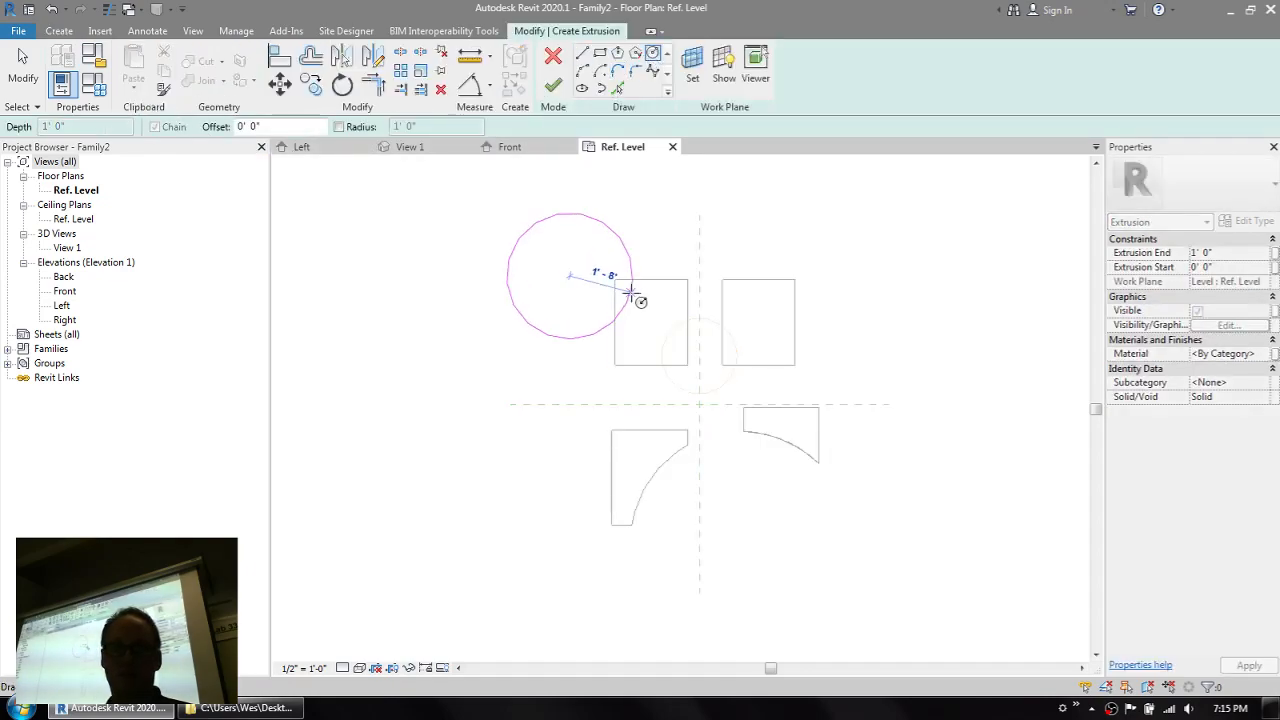
click(657, 286)
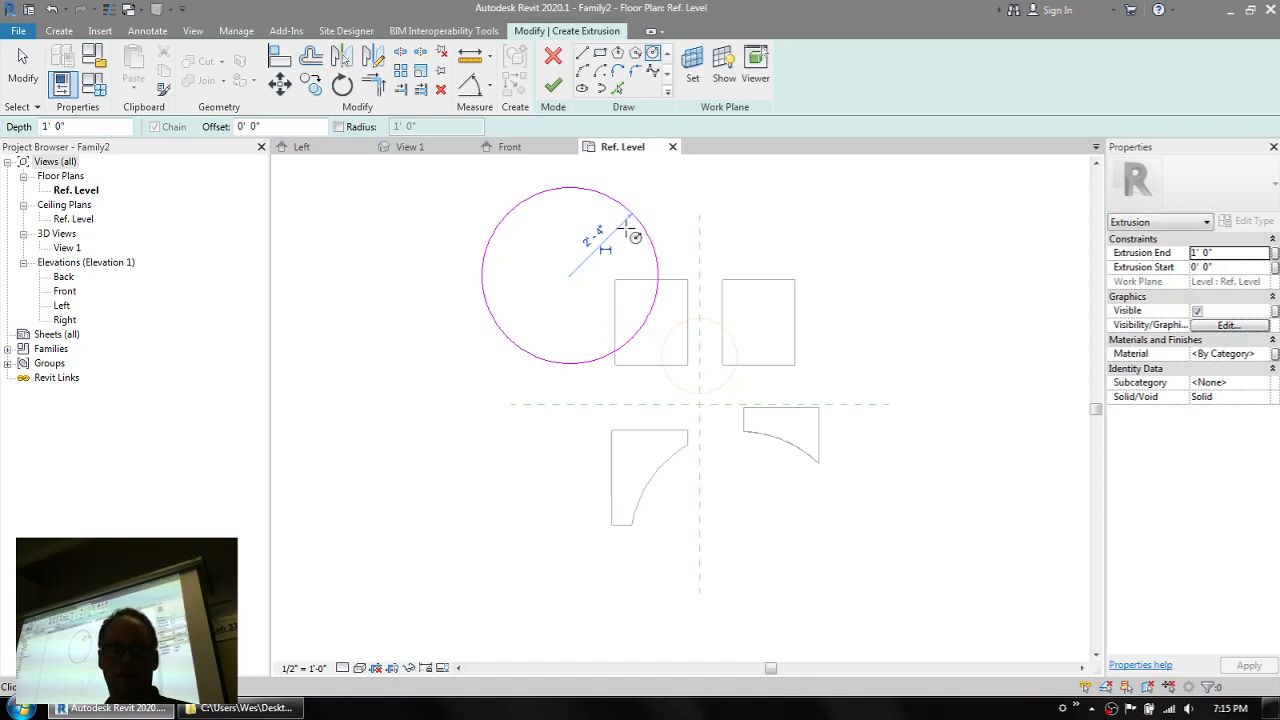
- Set the circular extrusion's end to 2' 0" and finish the extrusion
click(1230, 253)
text(2)
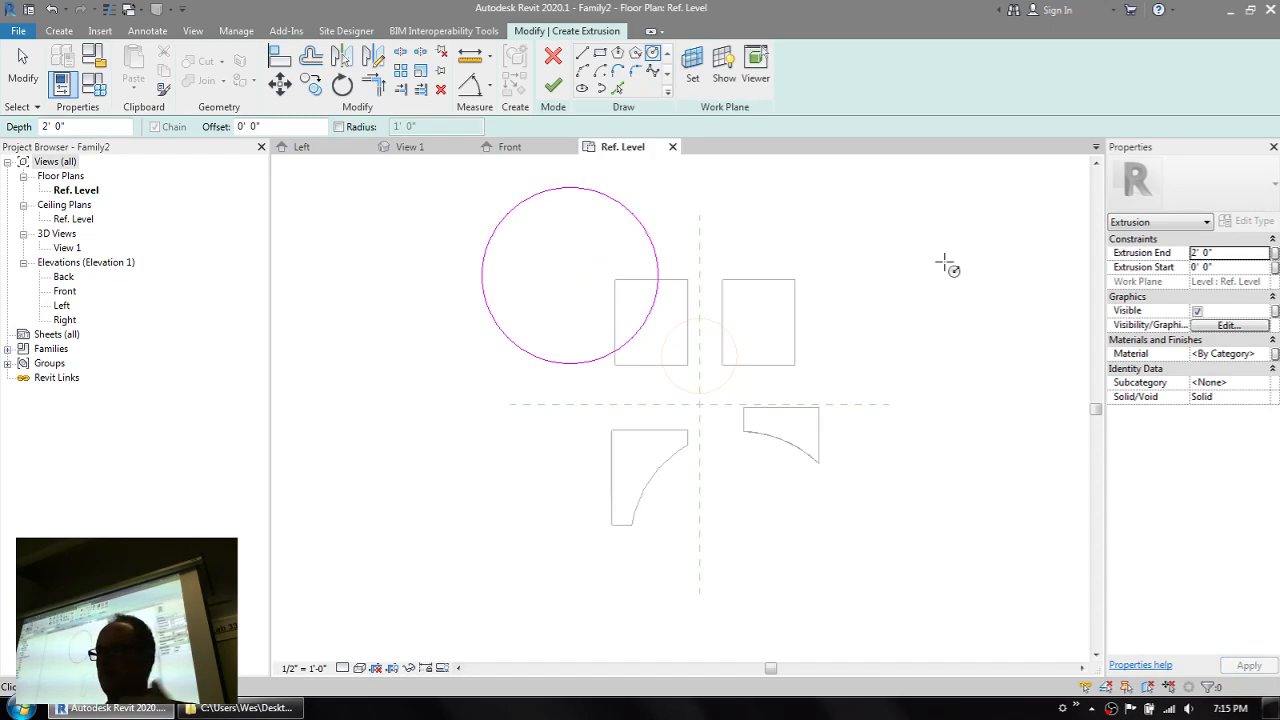
click(553, 85)
click(372, 242)
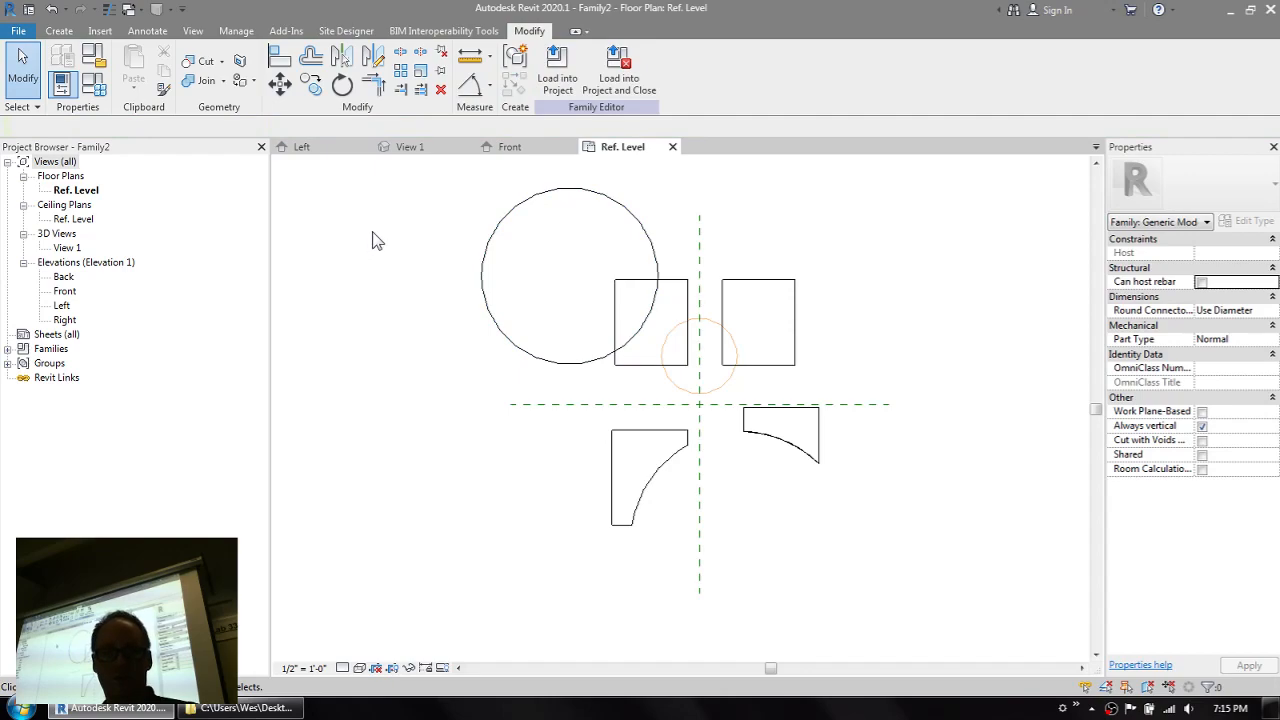
- Open the default 3D view and show the model in wireframe from the front
key(3)
key(d)
shift+middle_drag(372, 242, 531, 227)
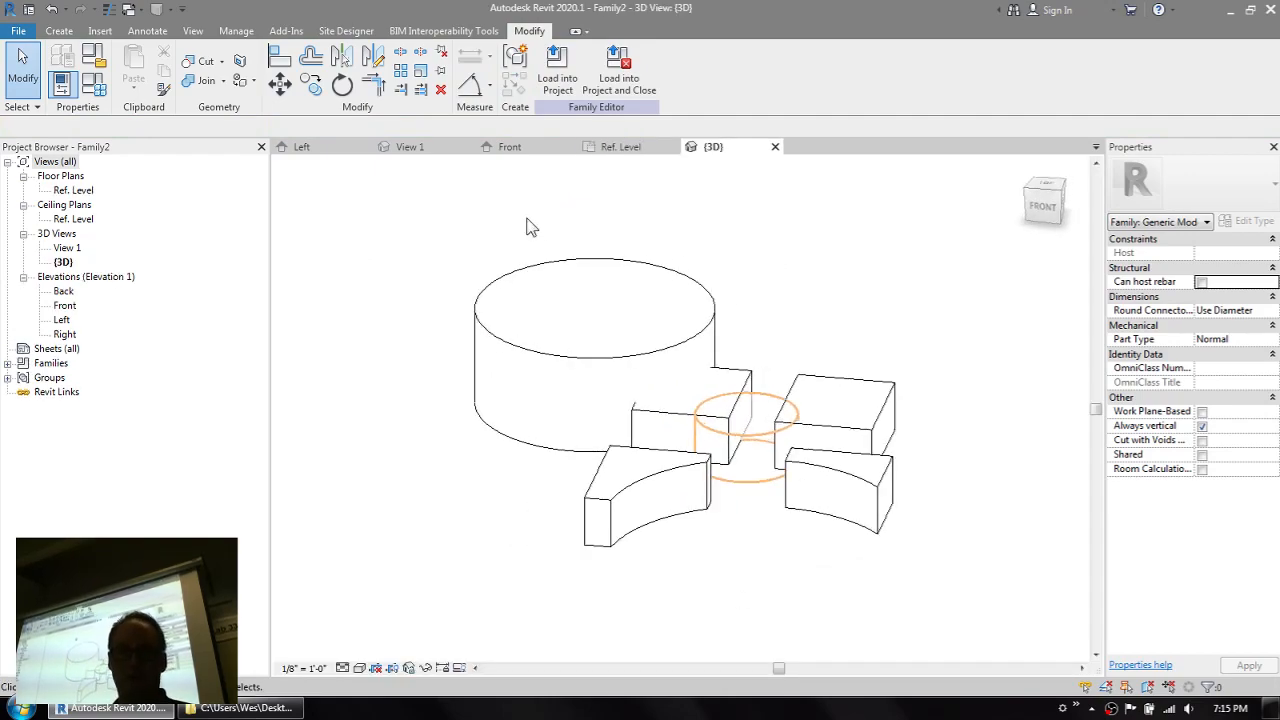
key(w)
key(f)
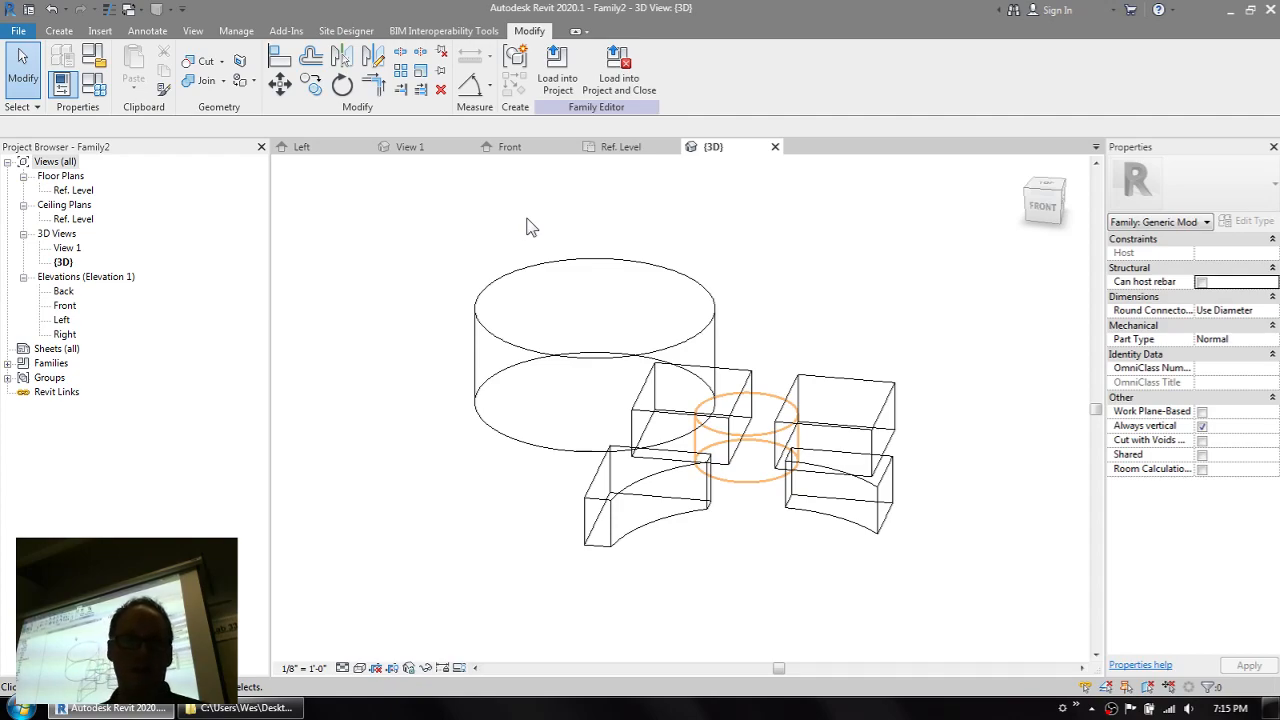
- Join the large solid cylinder with the adjacent overlapping box, then inspect the joined solids from behind
click(203, 80)
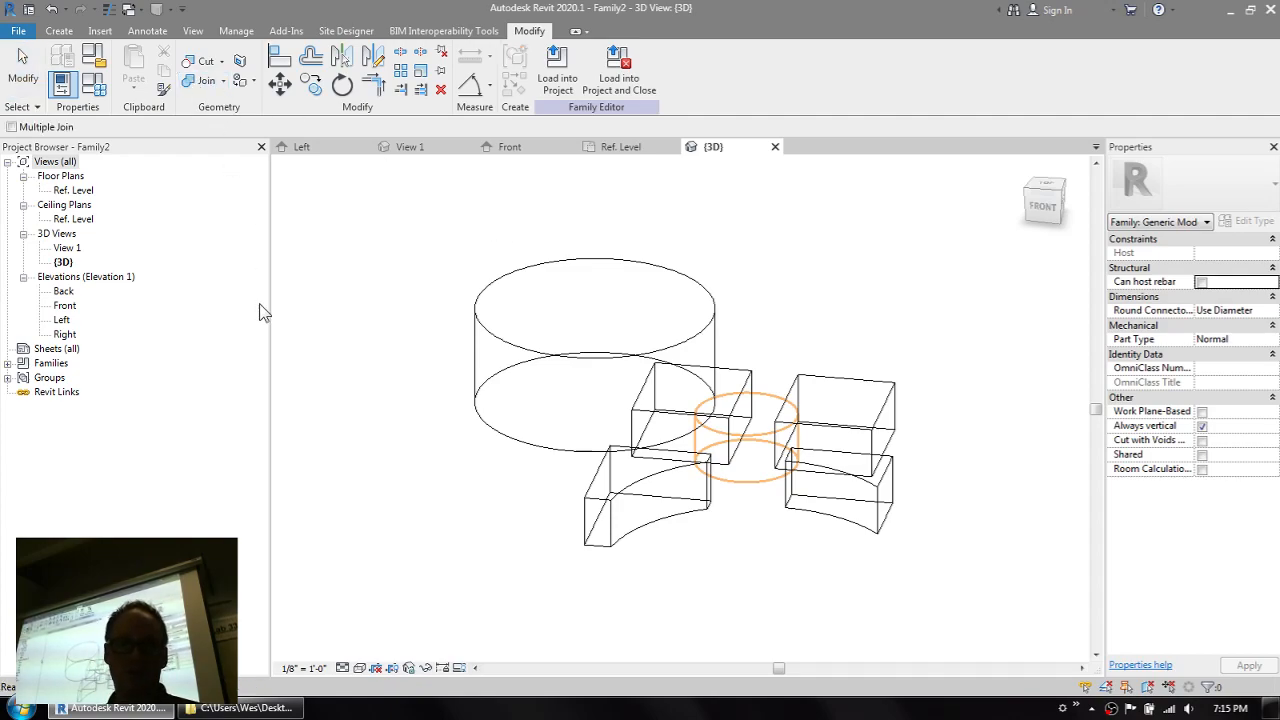
click(577, 358)
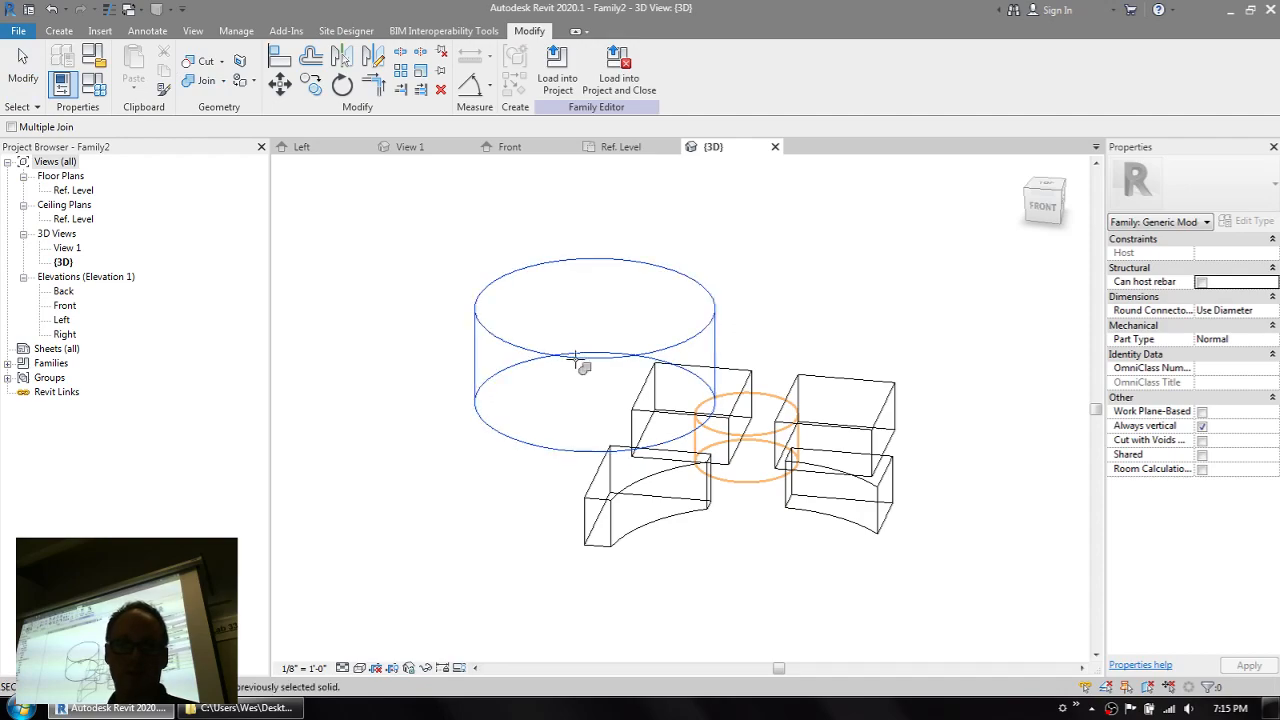
click(636, 394)
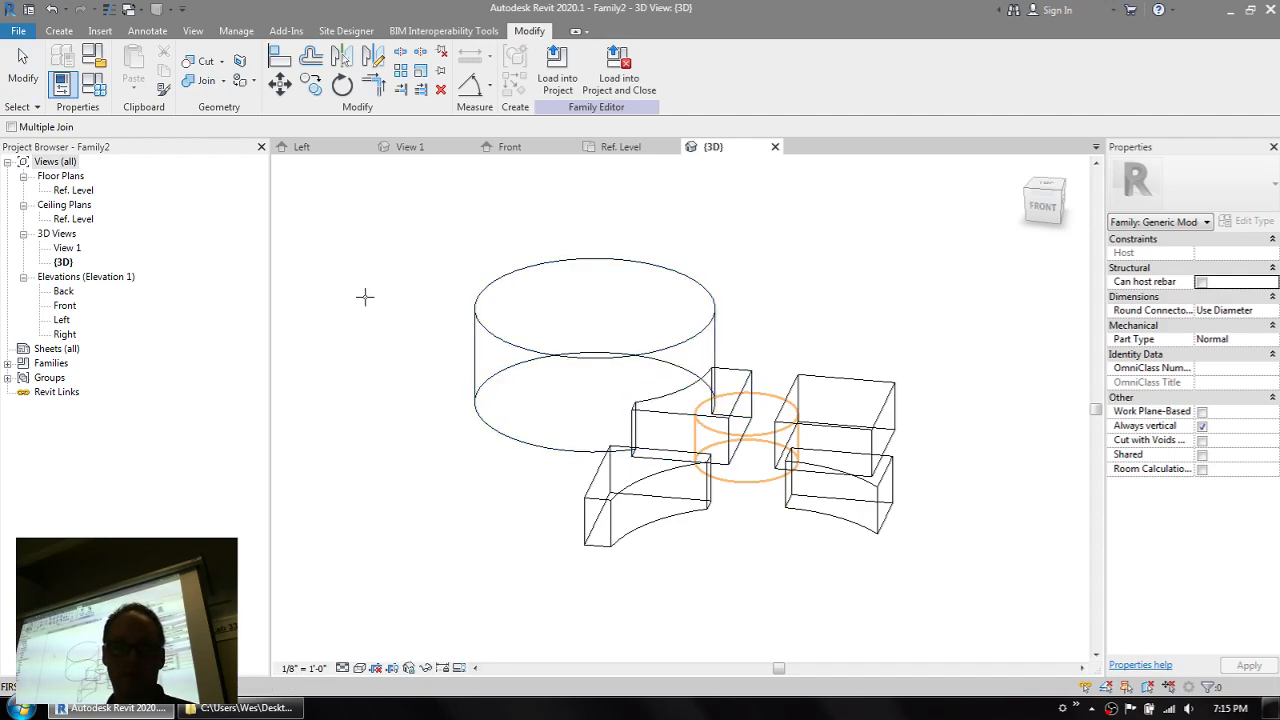
shift+middle_drag(363, 286, 582, 376)
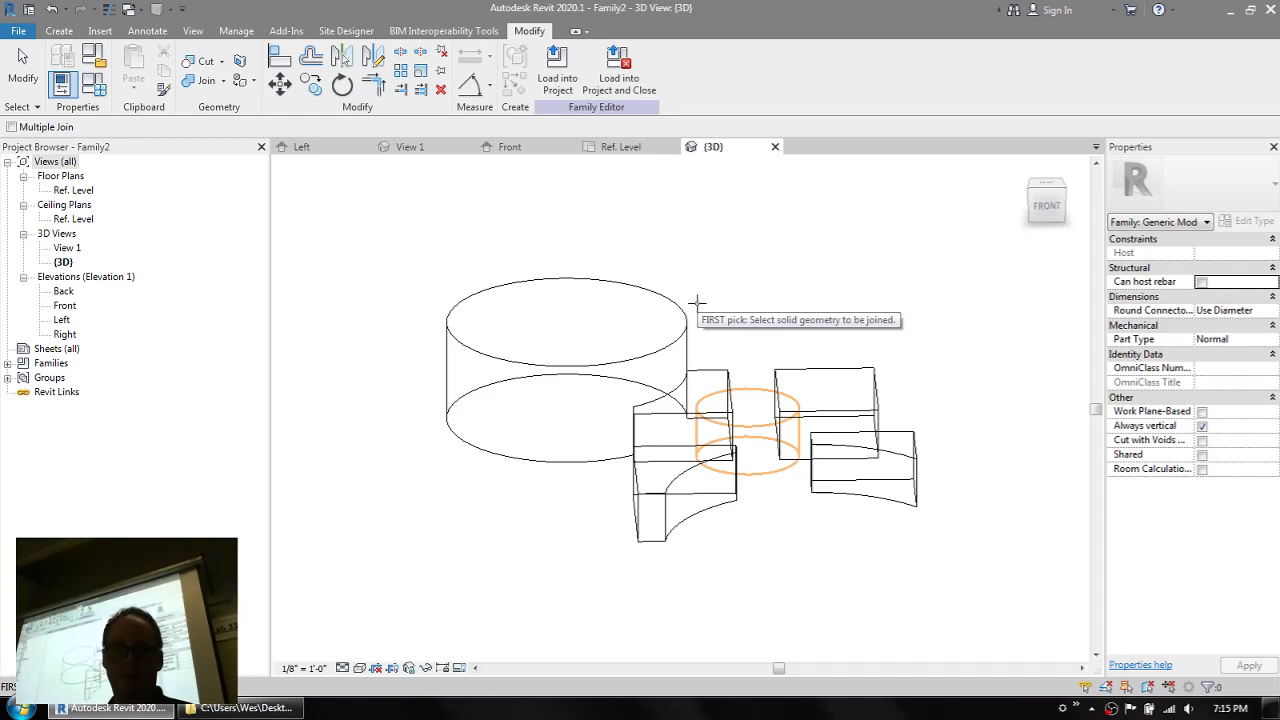
key(Escape)
shift+middle_drag(814, 362, 434, 409)
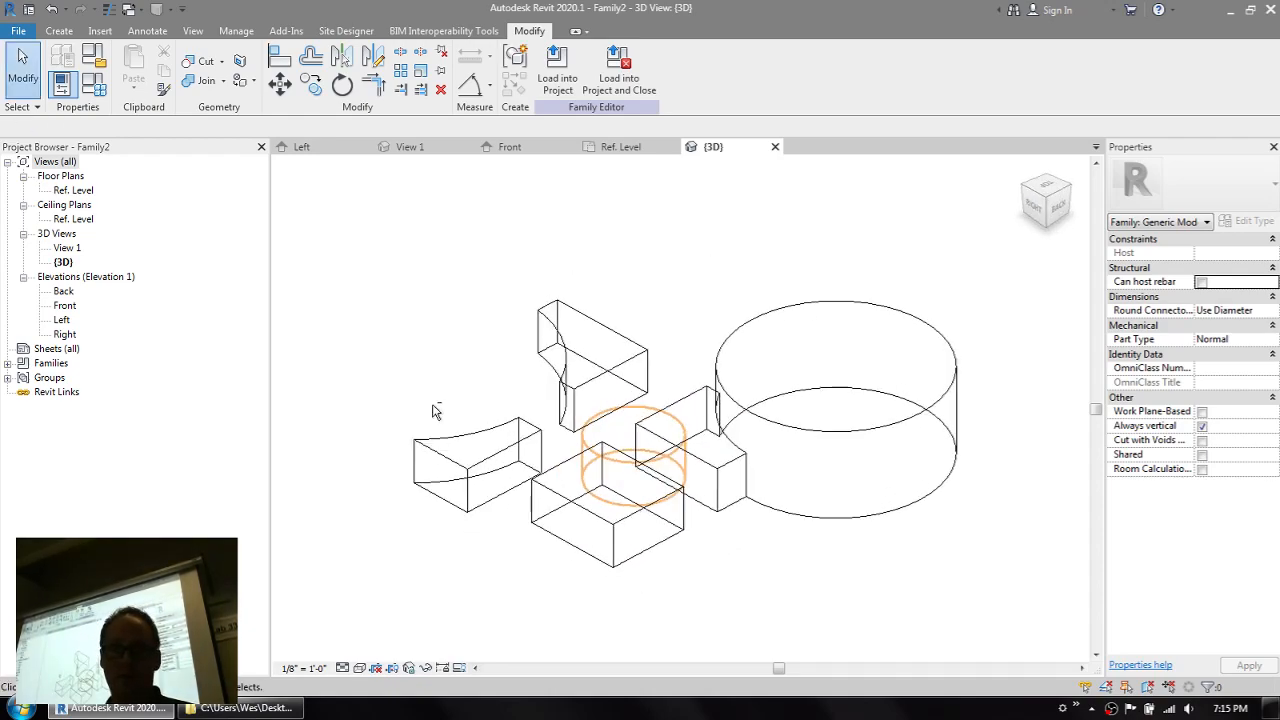
- Move the box joined to the large solid cylinder out in front, clear of the cylinder
click(728, 480)
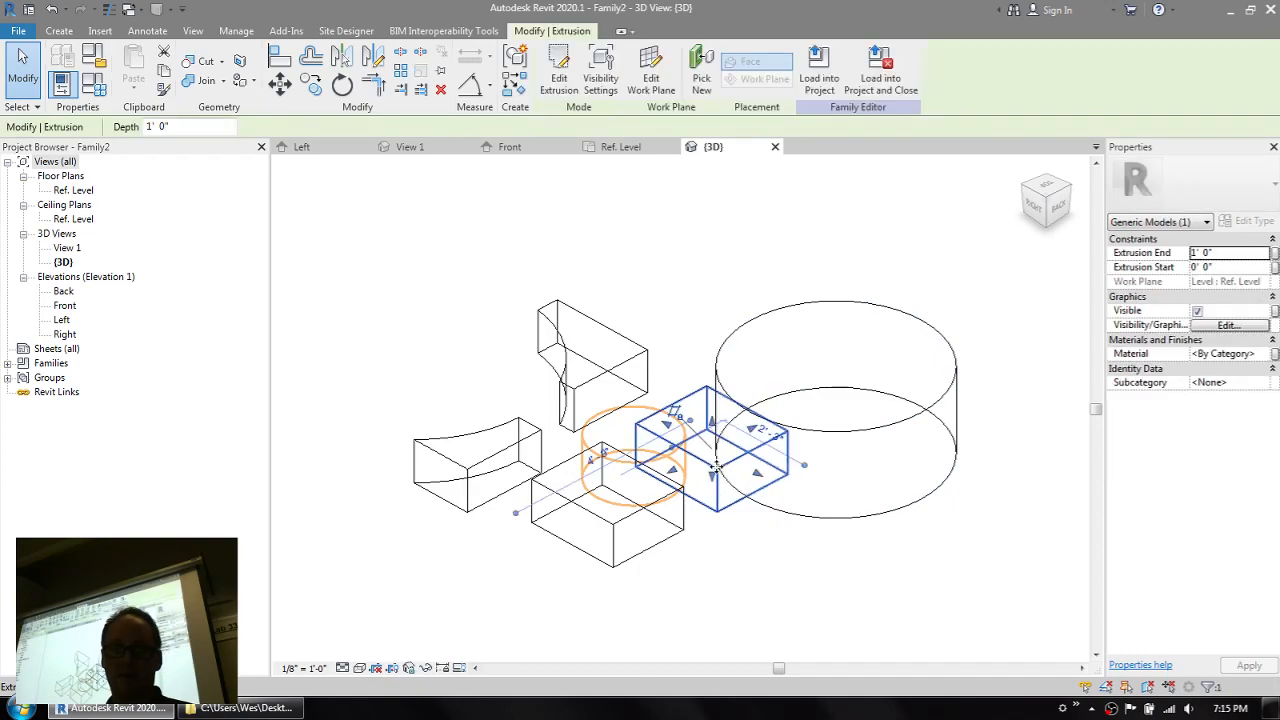
drag(724, 474, 898, 615)
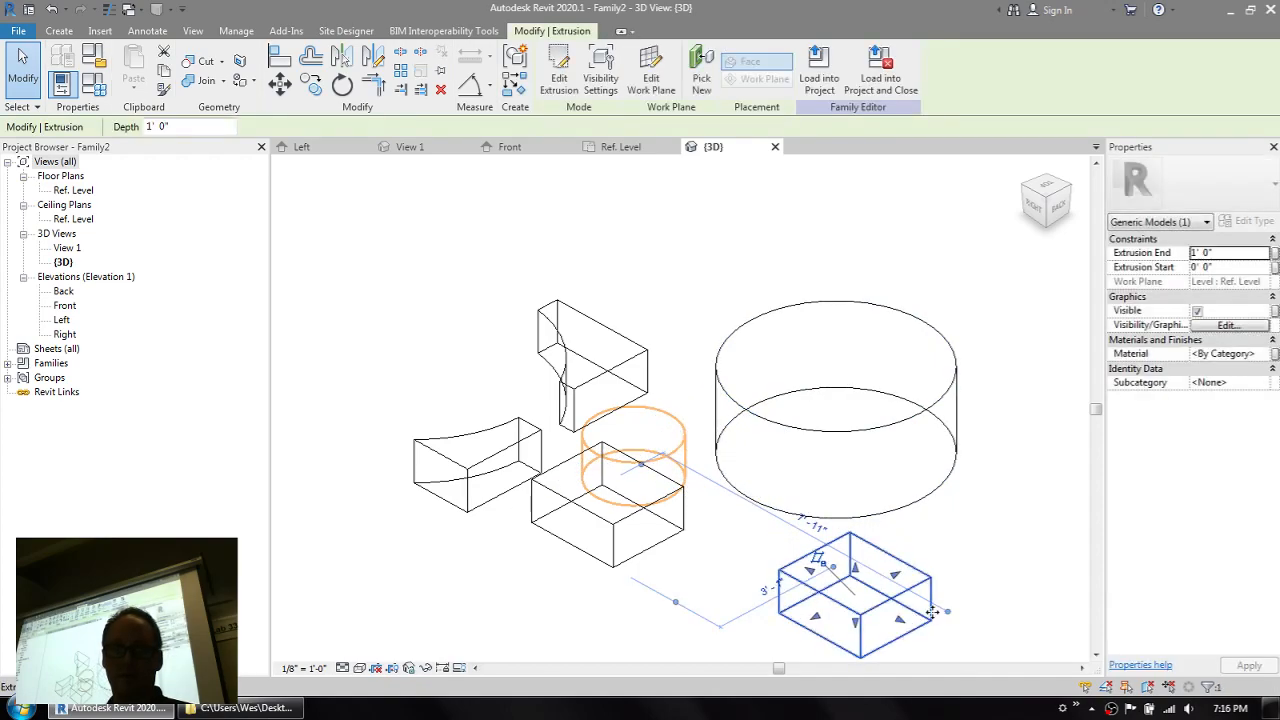
click(973, 541)
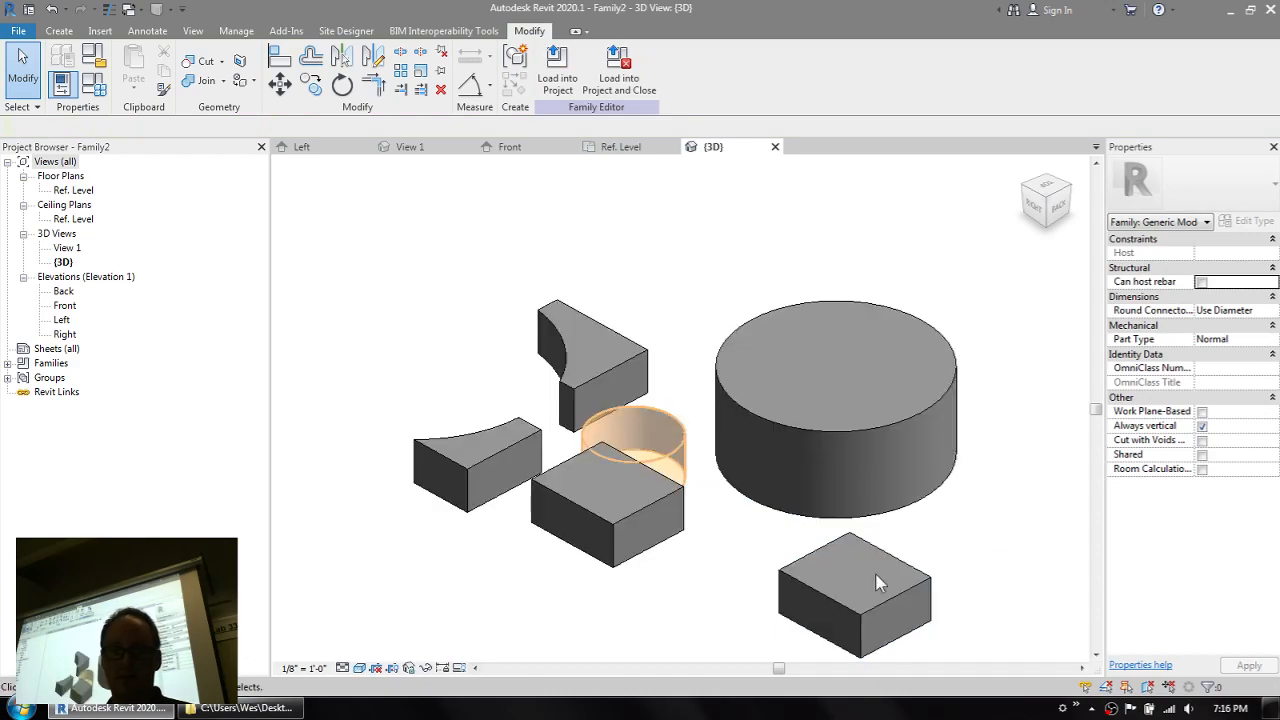
- Move the same box back so it overlaps the near side of the large cylinder, and inspect the joined solids
click(833, 600)
drag(832, 600, 864, 512)
click(948, 607)
shift+middle_drag(877, 603, 962, 566)
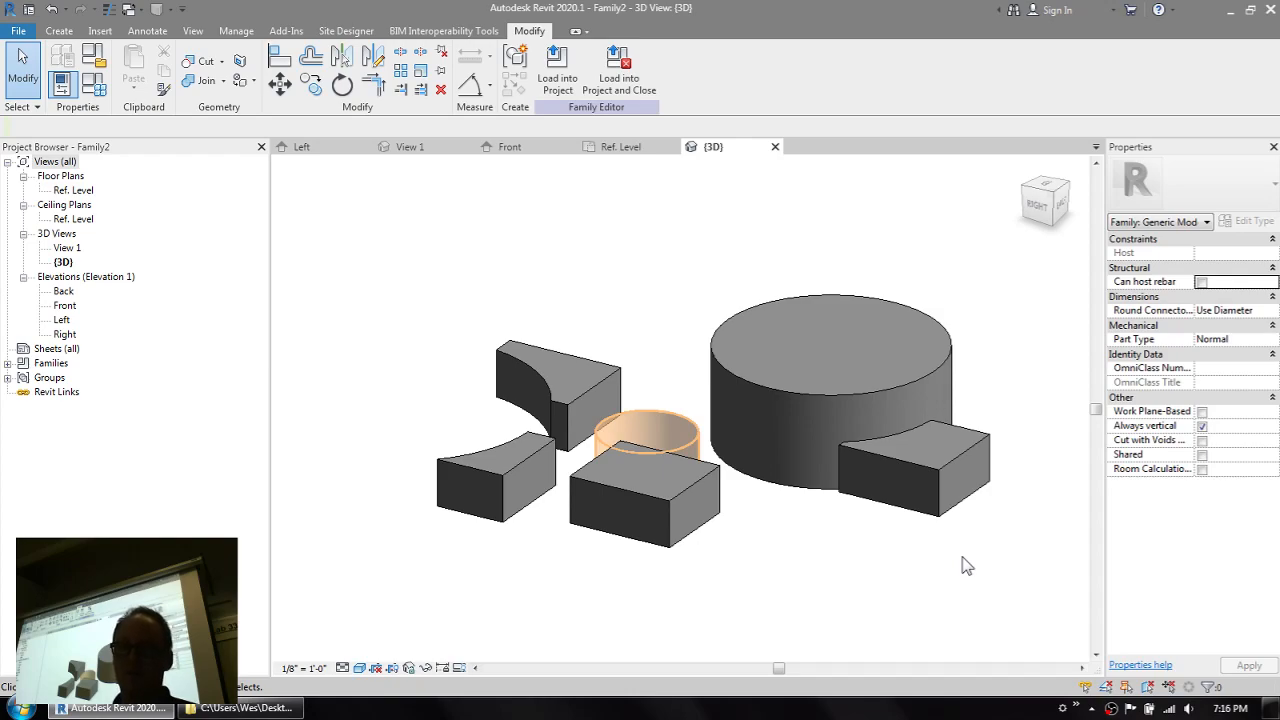
- Review the Family Element Visibility Settings of the rear box cut by the large void, leaving them as they are
click(543, 346)
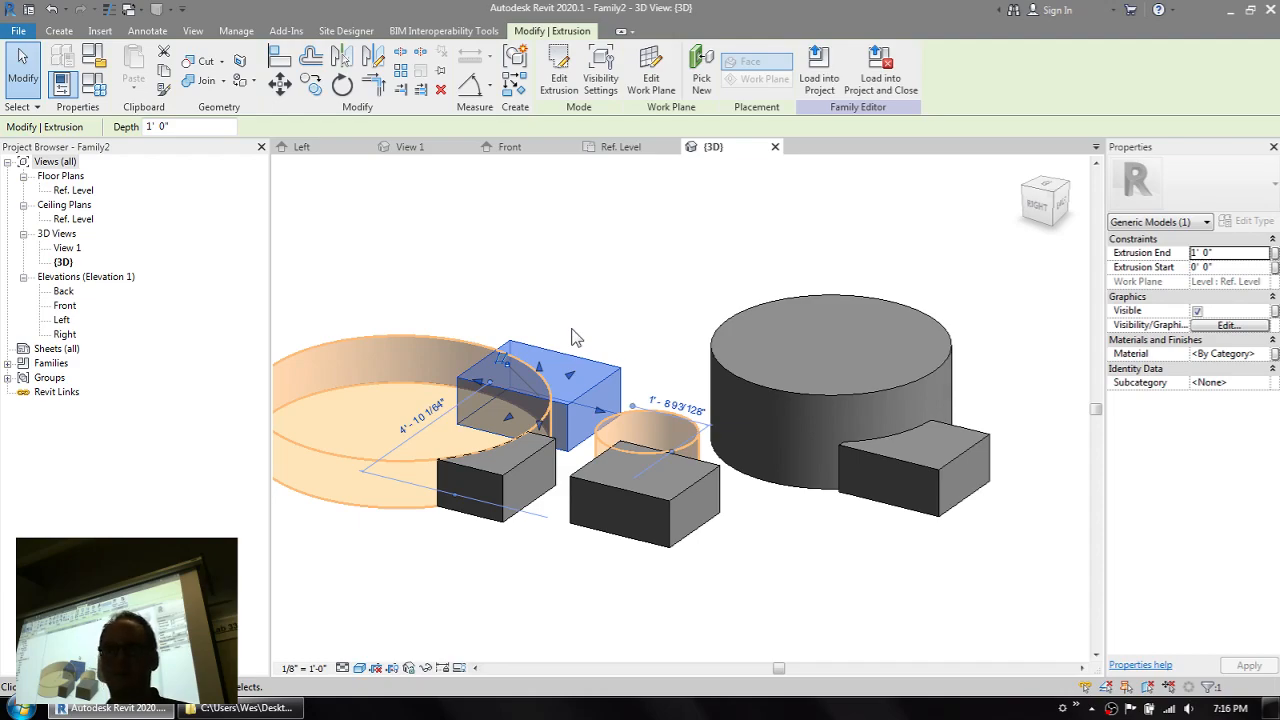
click(600, 90)
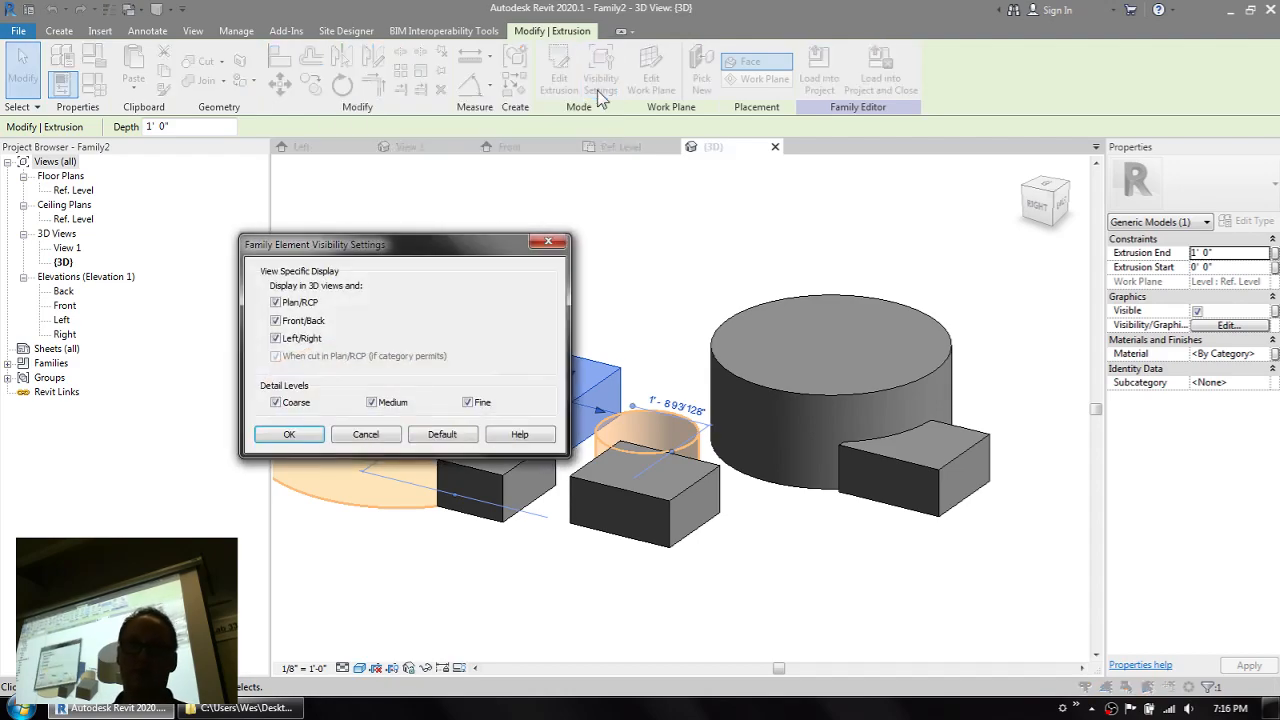
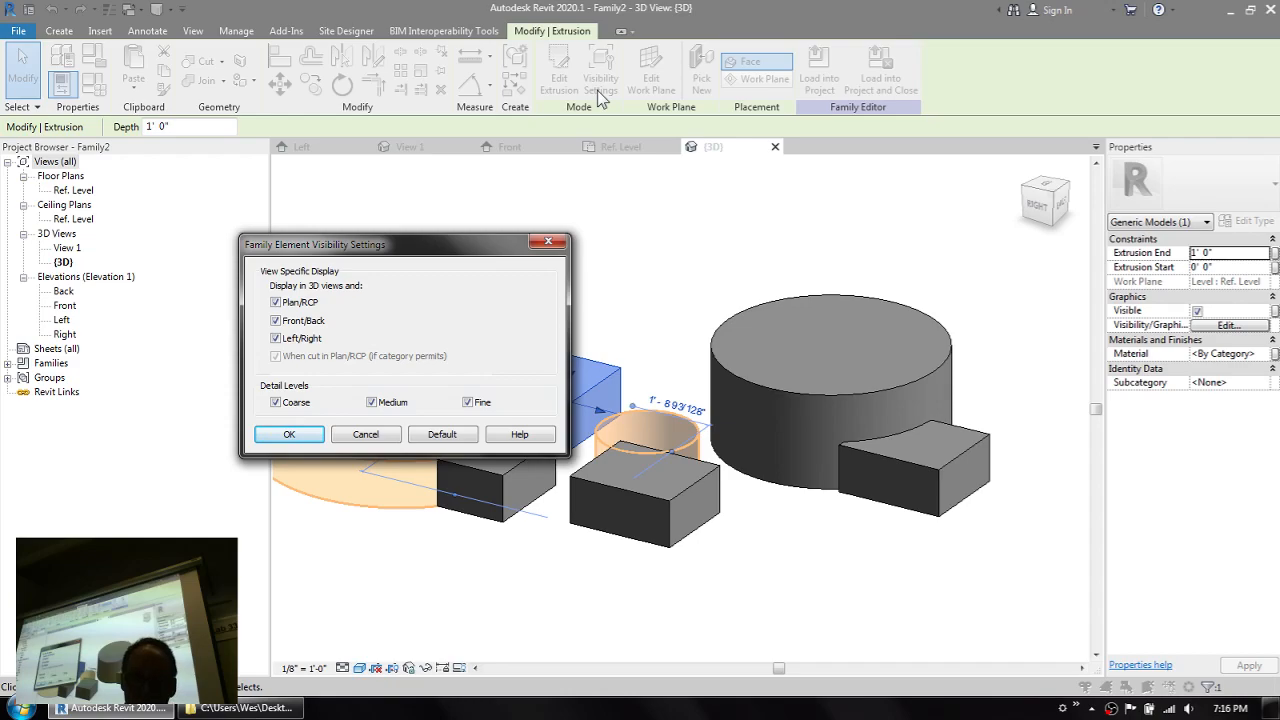
click(362, 434)
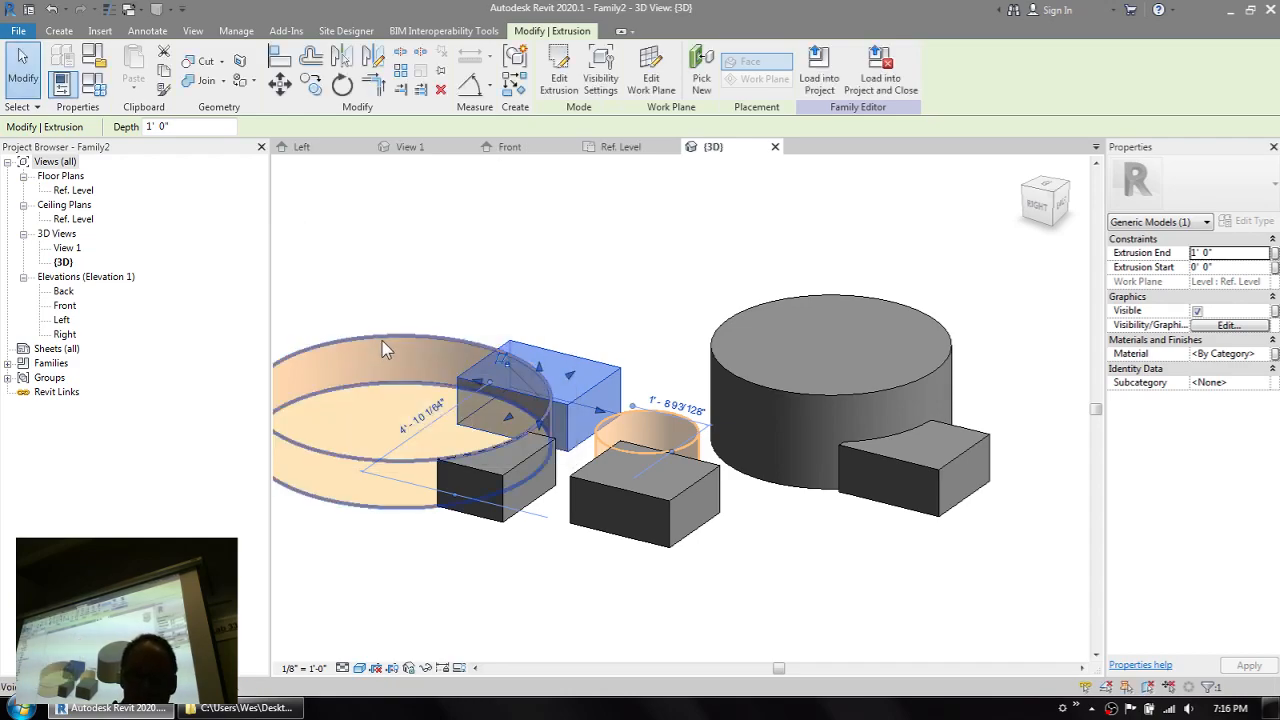
- Review the visibility settings of the large circular void extrusion and dismiss them without changes
click(382, 340)
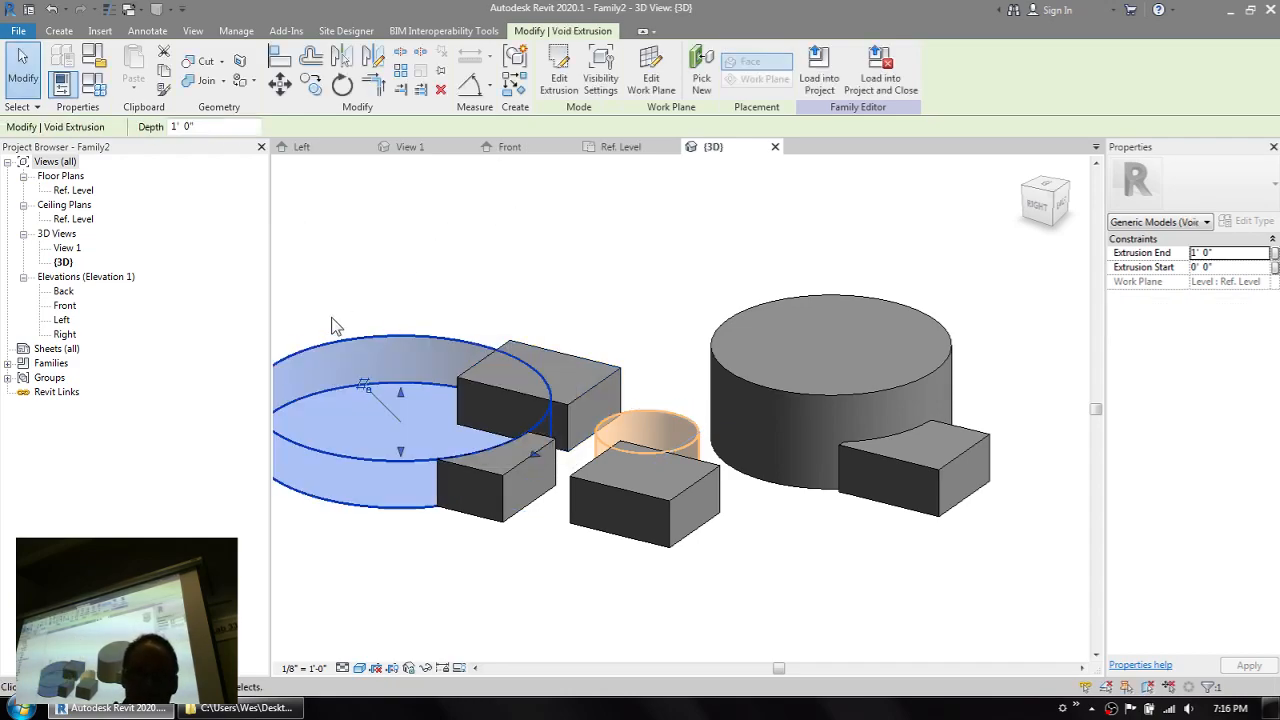
click(601, 72)
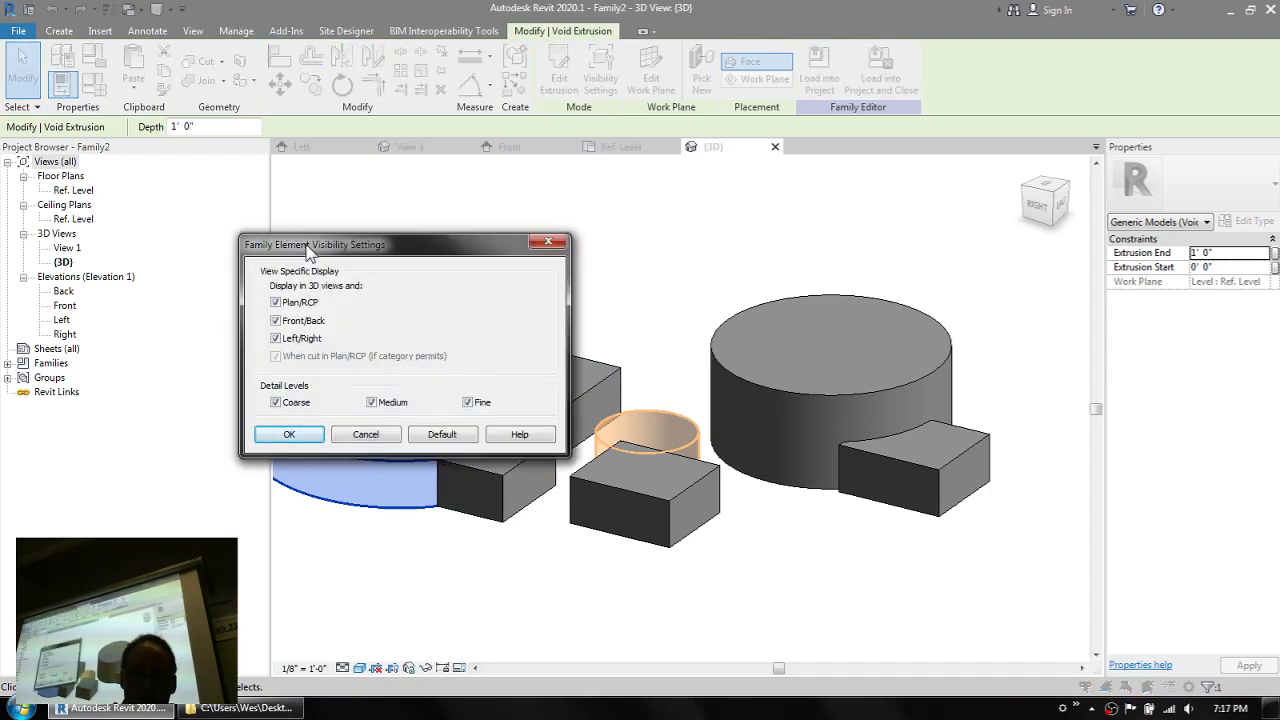
click(366, 434)
click(372, 338)
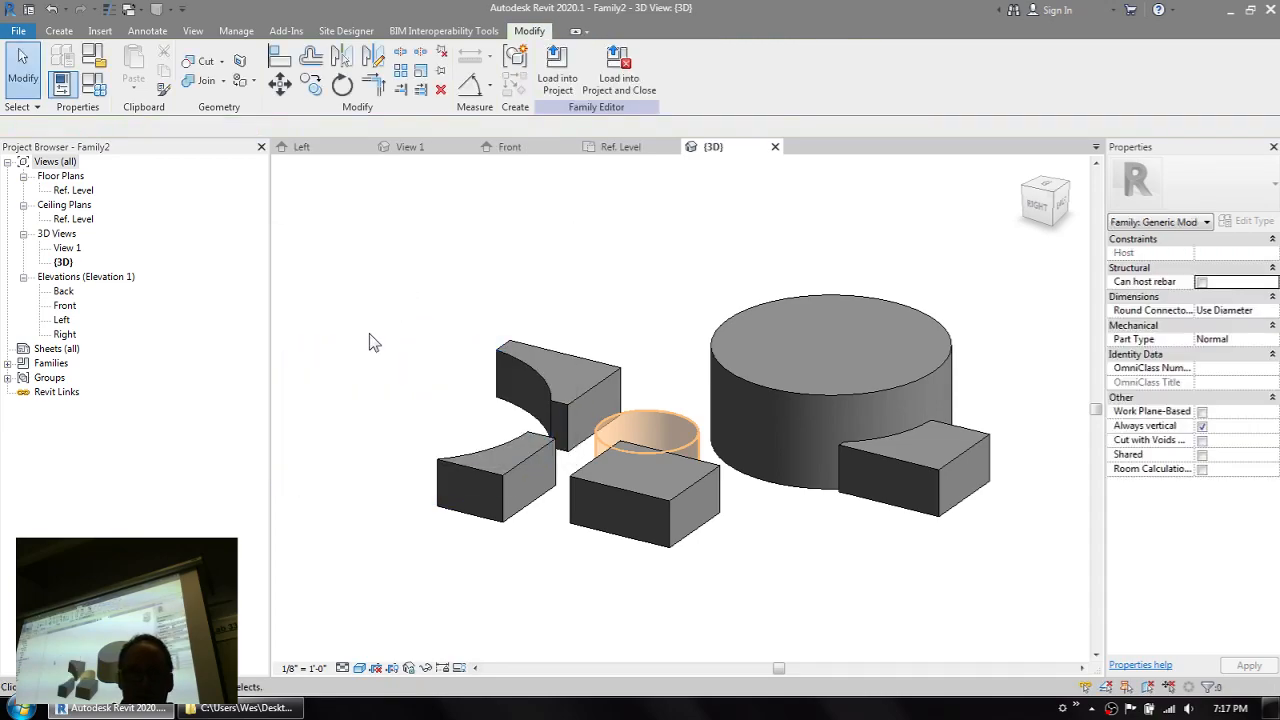
- Review the visibility settings of the small circular void between the boxes, cancel them and deselect the void
click(630, 417)
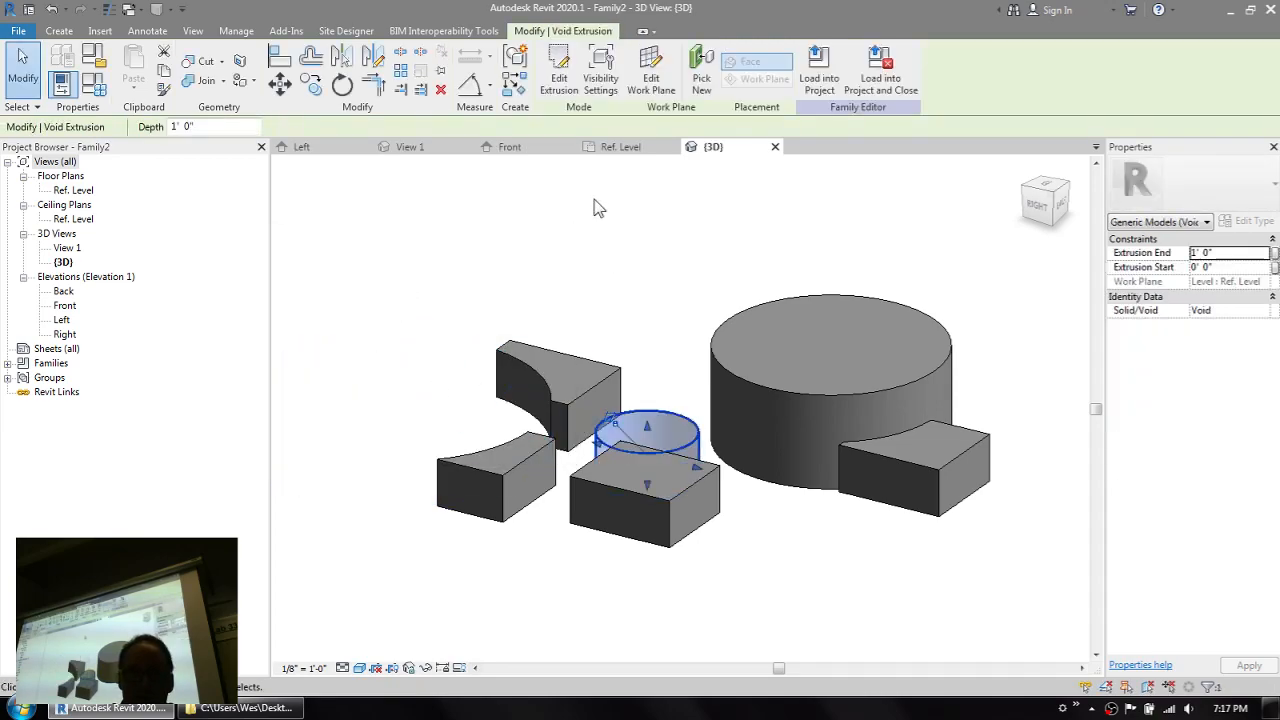
click(600, 80)
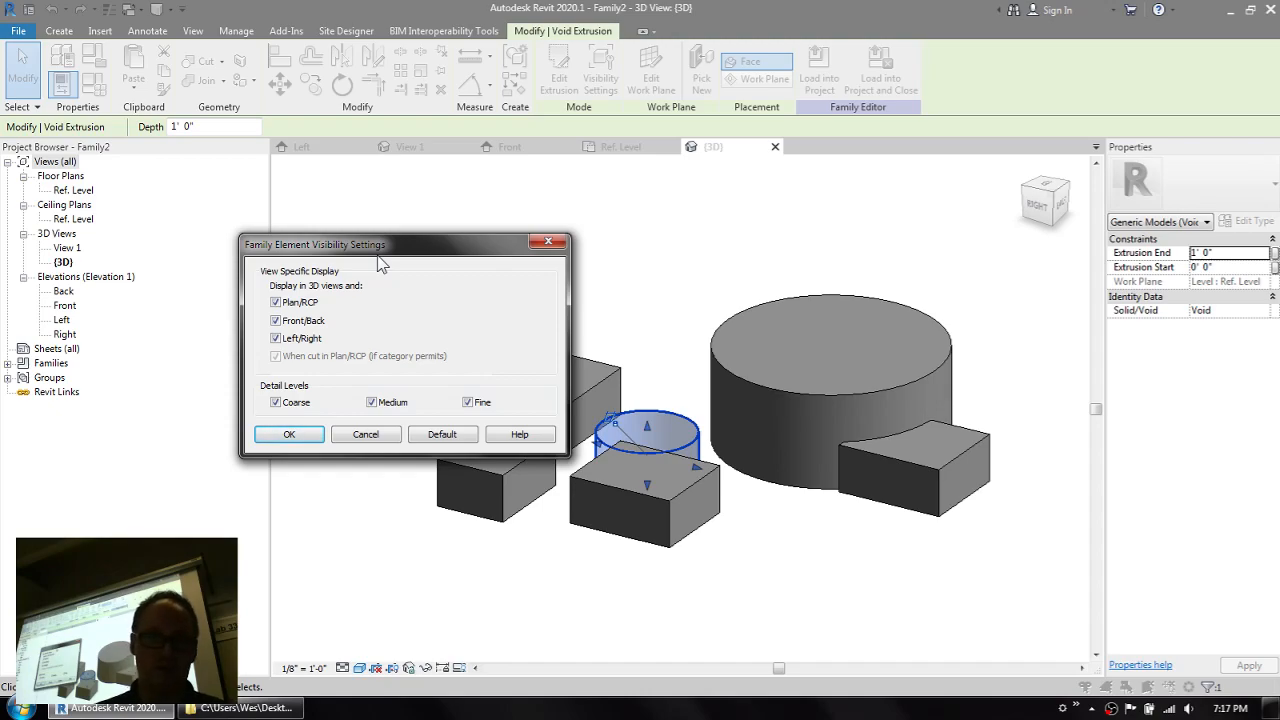
click(366, 434)
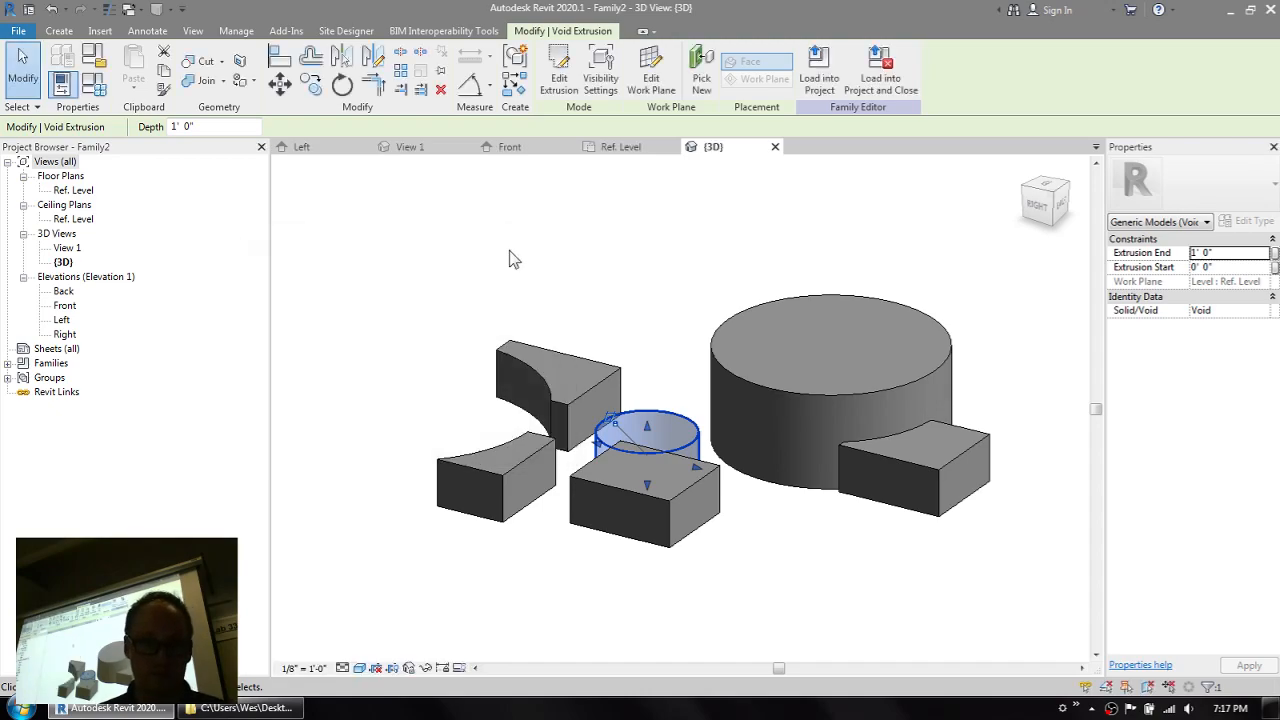
click(510, 259)
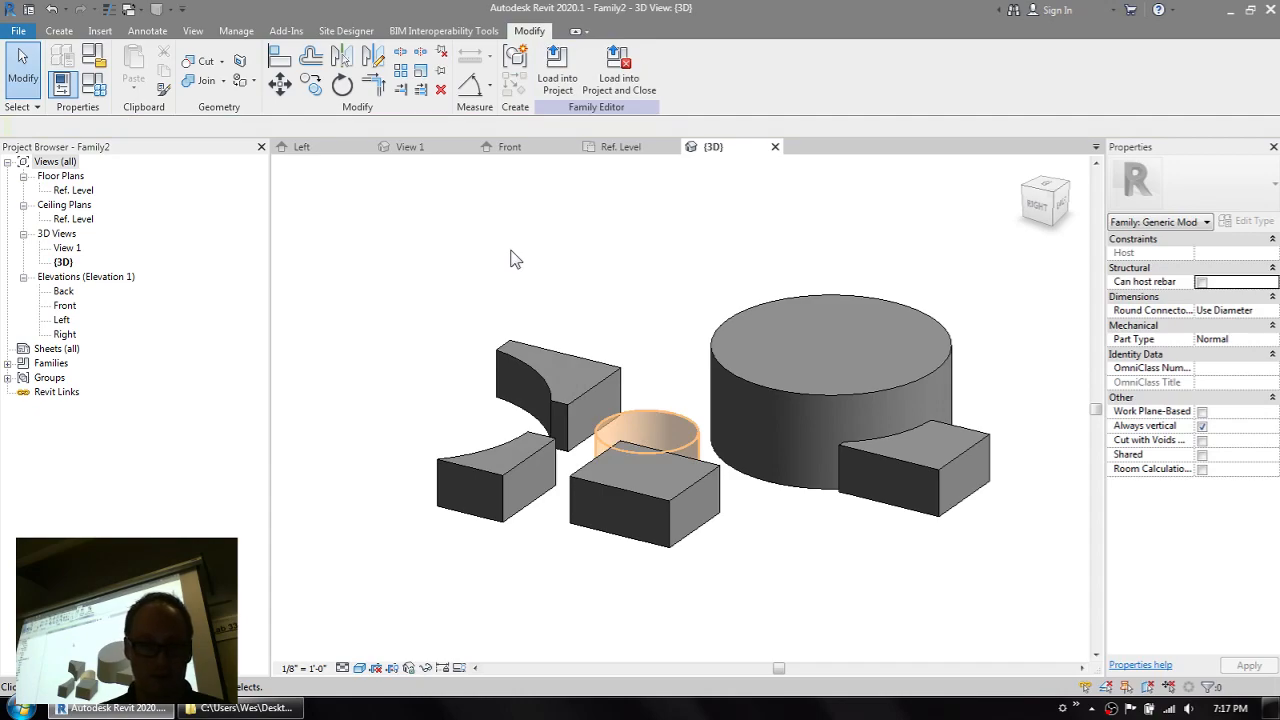
- Compare the properties of the small void with the Visible property of the large solid cylinder
click(652, 416)
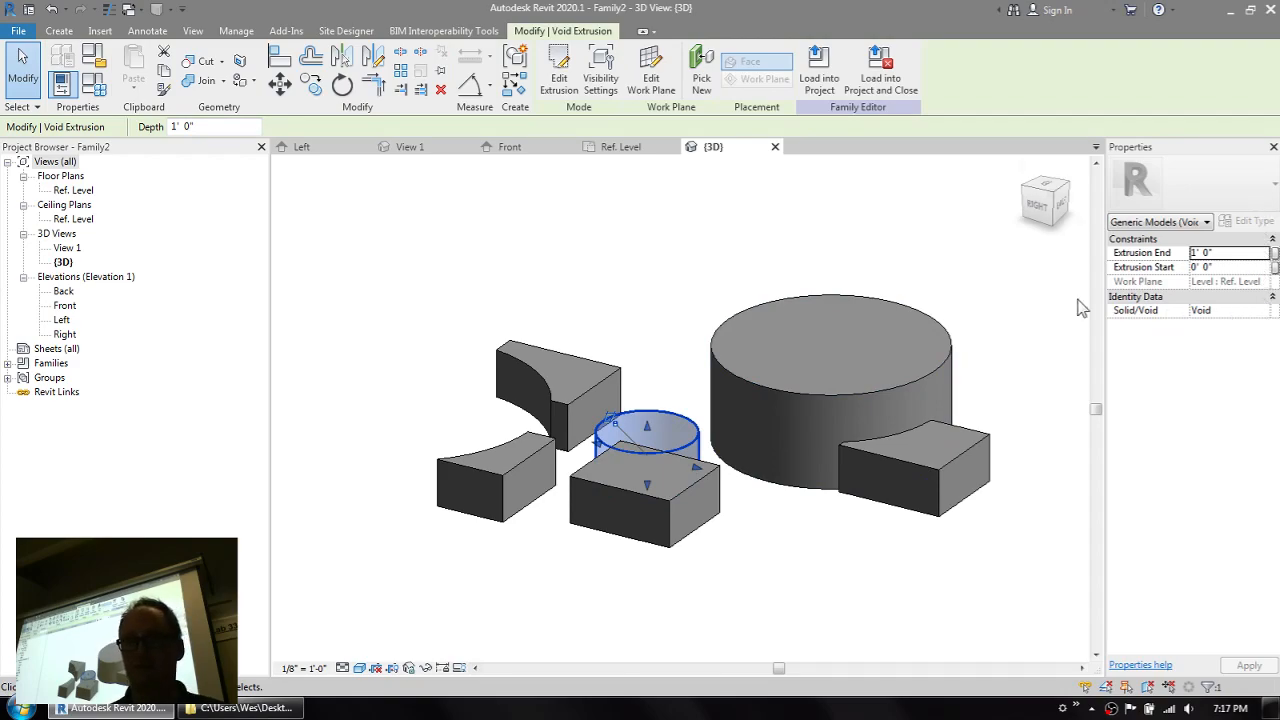
click(818, 293)
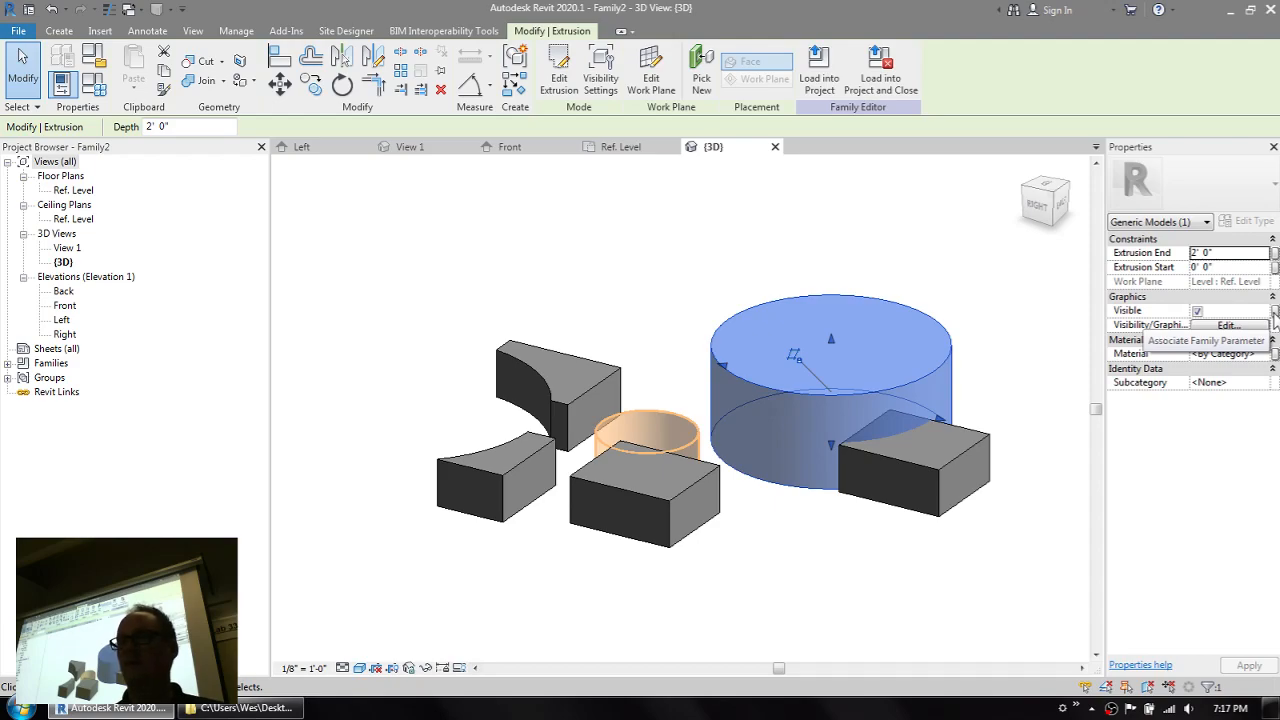
click(700, 220)
- Open the recent window family 3-1-3 Lite w Mid Vent.rfa
click(302, 147)
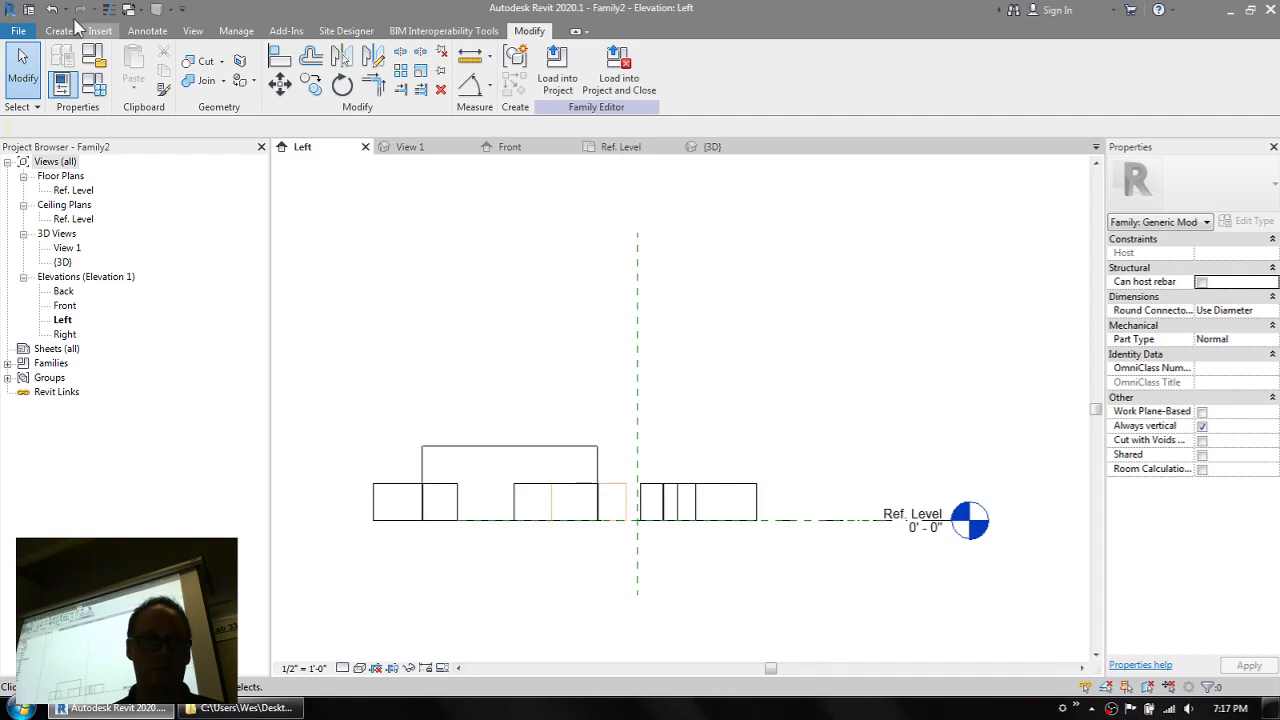
click(18, 31)
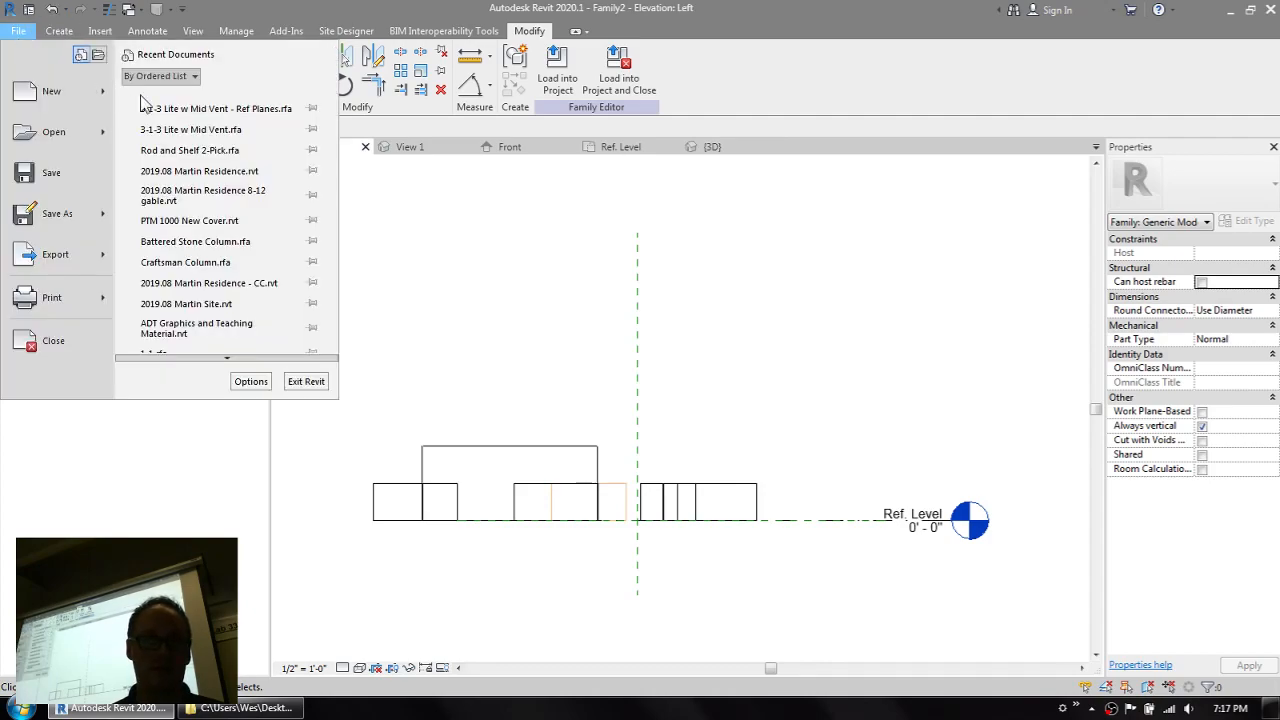
click(213, 132)
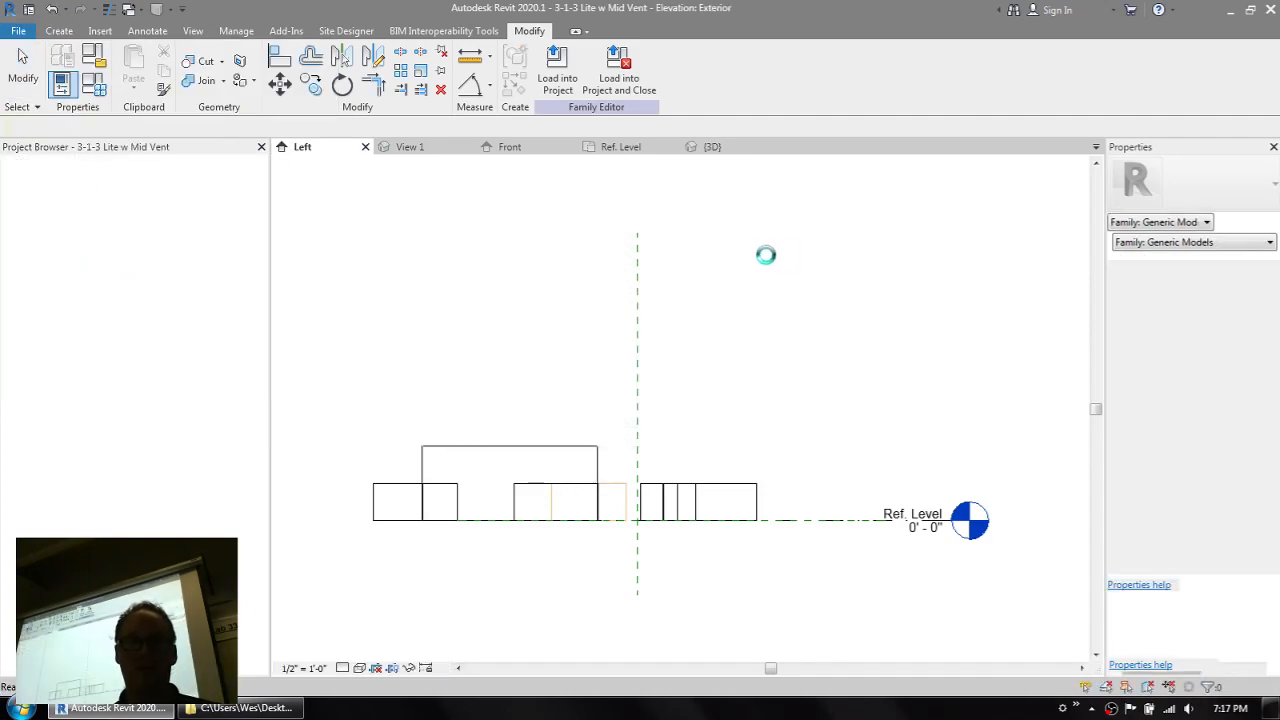
scroll(763, 326, up, 2)
scroll(775, 240, down, 2)
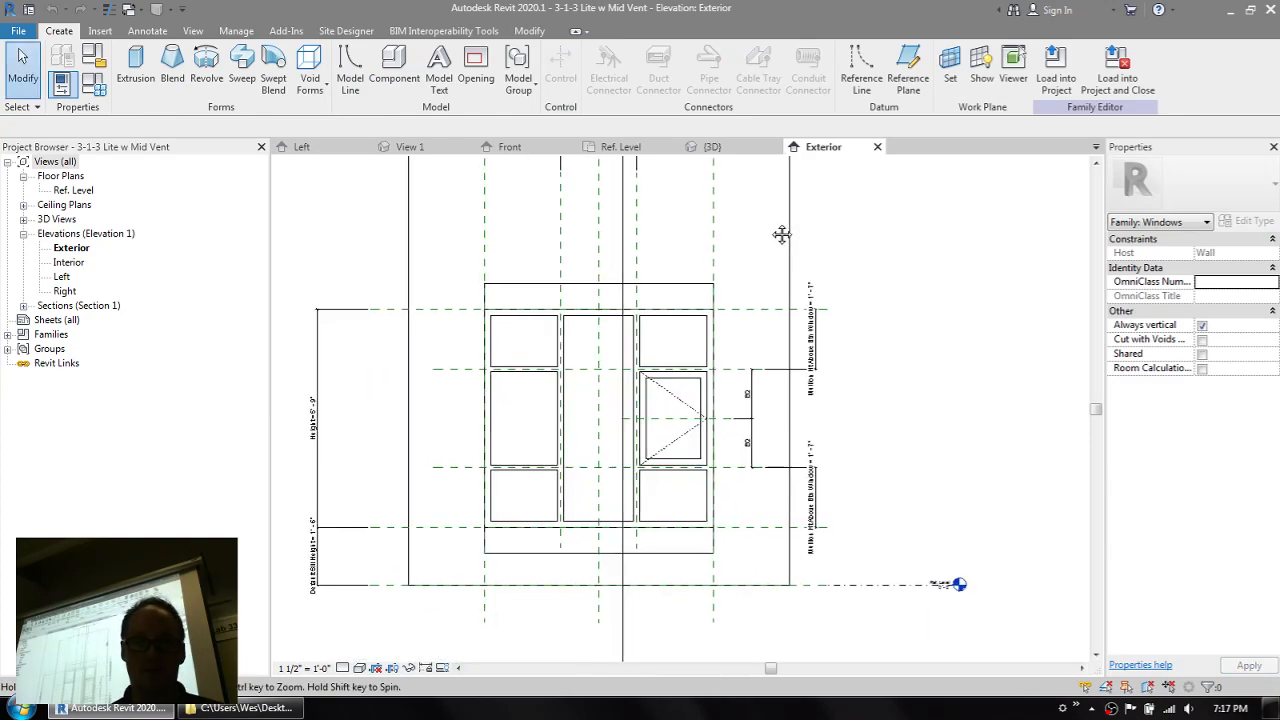
- Open the window family's default 3D view and examine the window's exterior with its head and sill trim
key(3)
key(d)
shift+middle_drag(837, 266, 632, 367)
scroll(632, 367, up, 3)
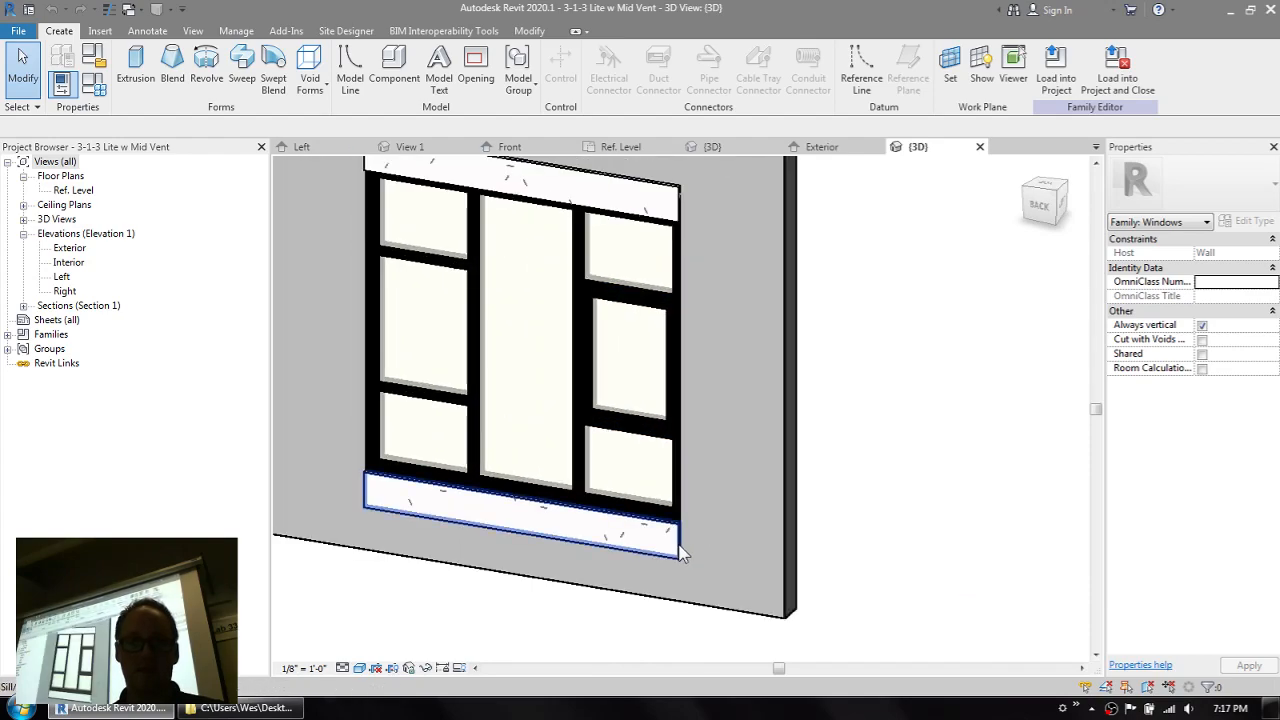
shift+middle_drag(737, 355, 806, 362)
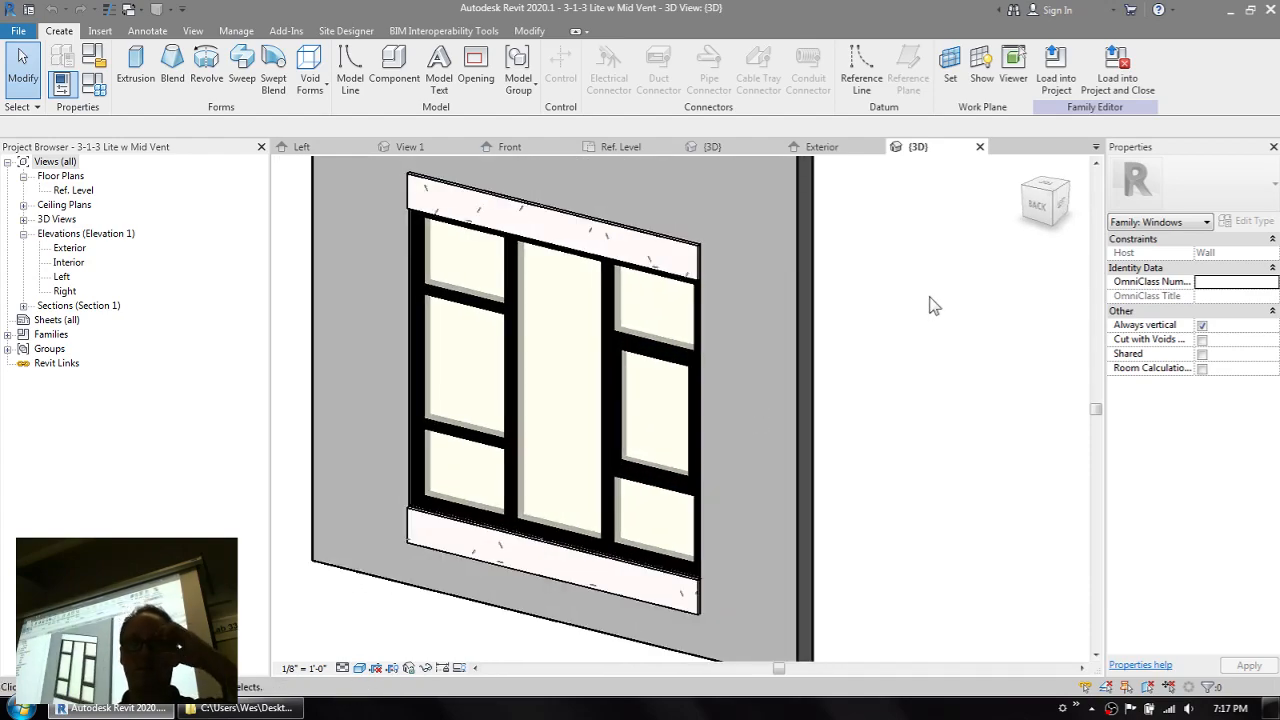
middle_drag(929, 271, 960, 277)
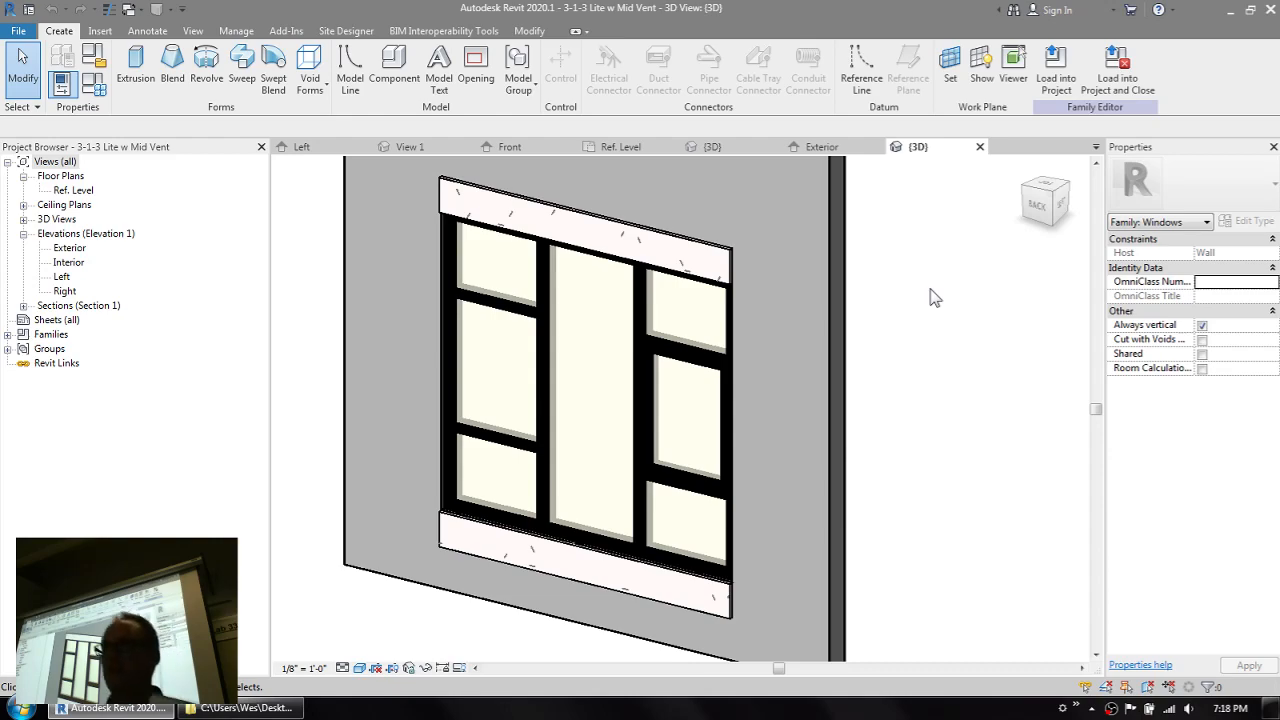
- Inspect which family parameter drives the head trim's Visible property, cancelling the association dialog without changes
click(719, 218)
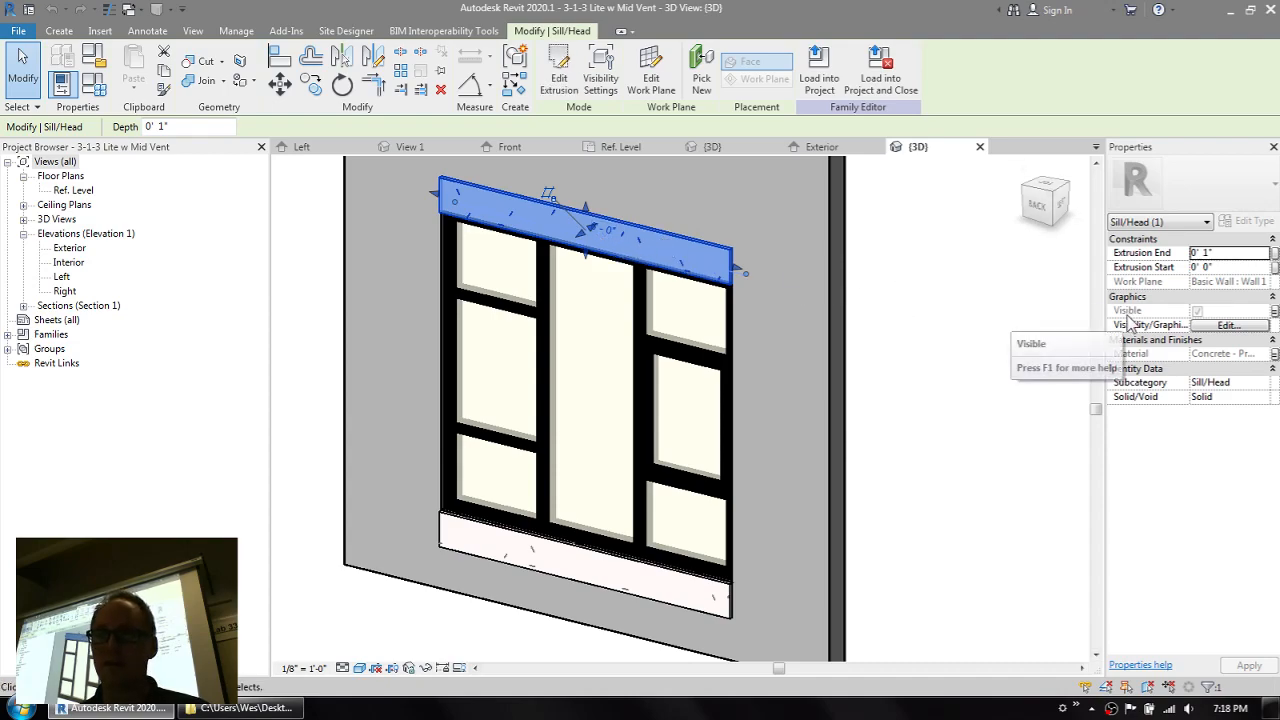
click(1275, 313)
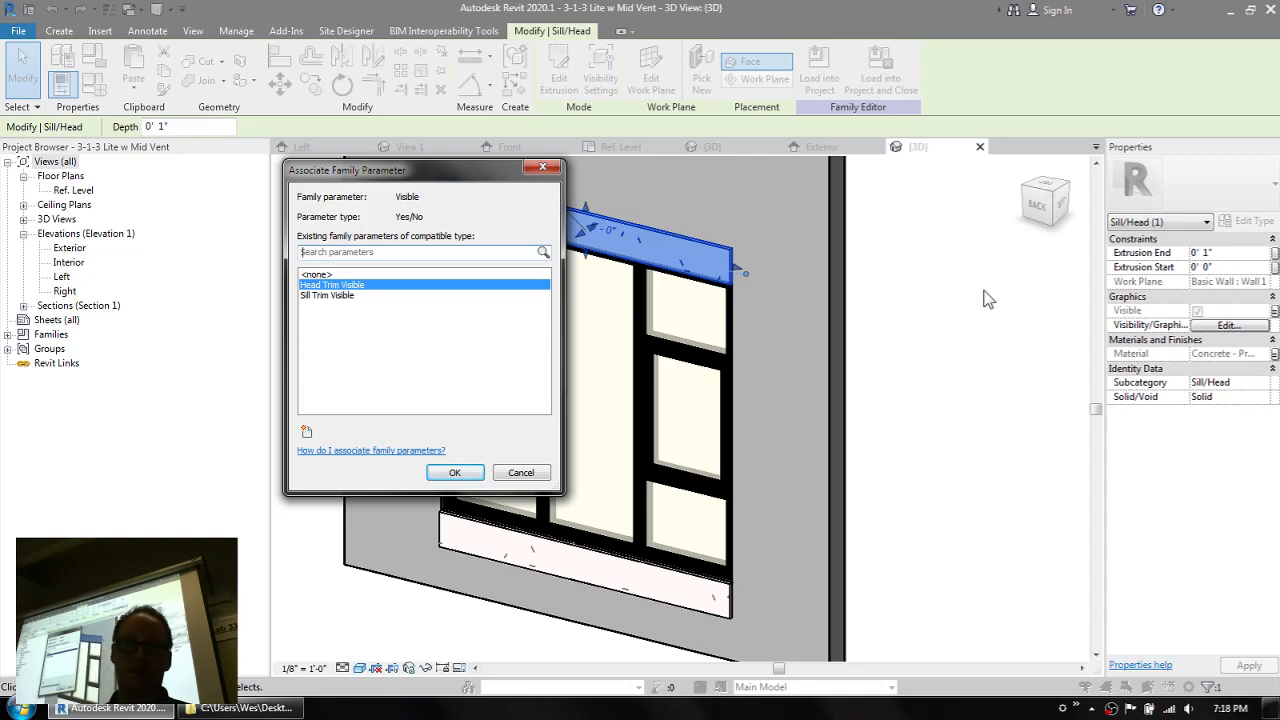
click(518, 471)
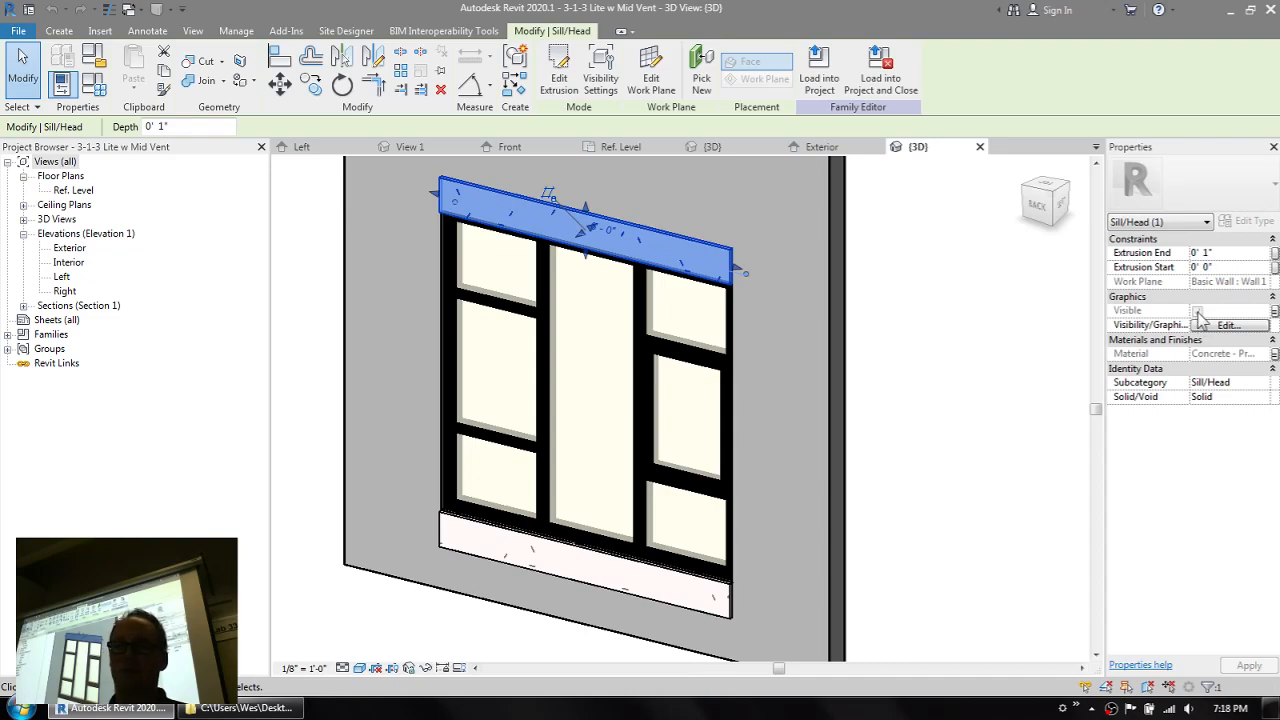
click(1275, 311)
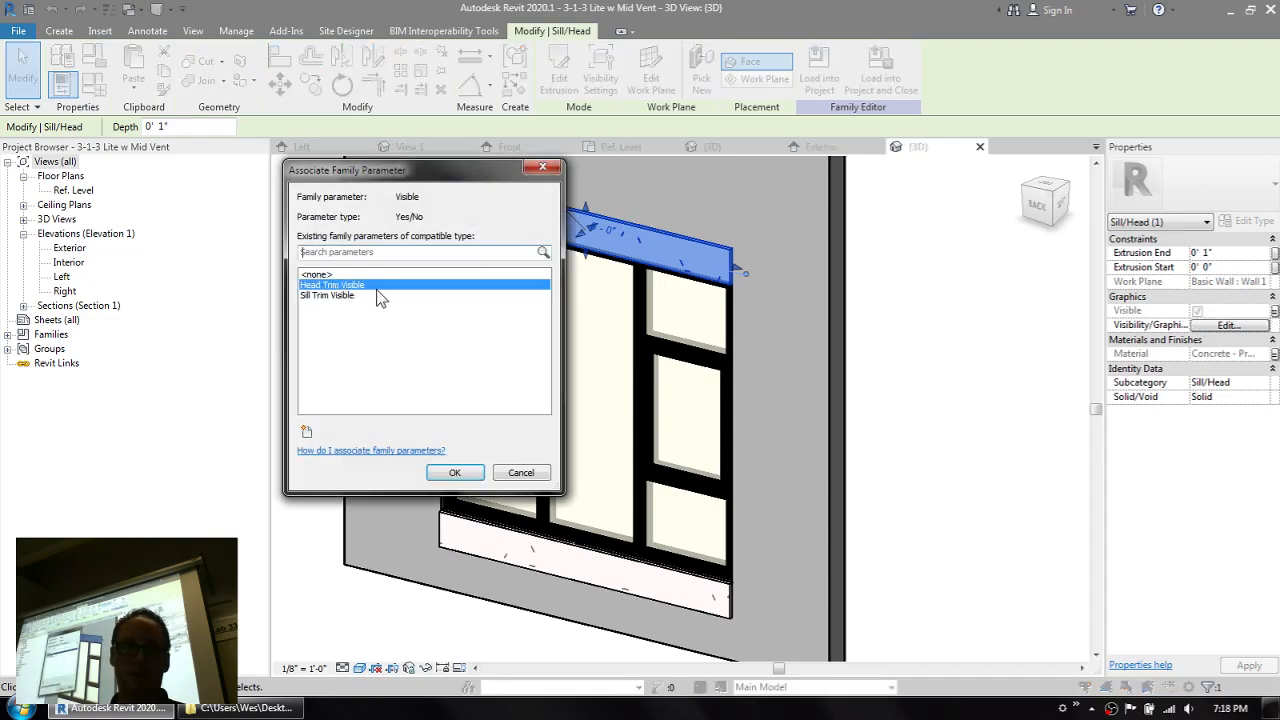
click(518, 475)
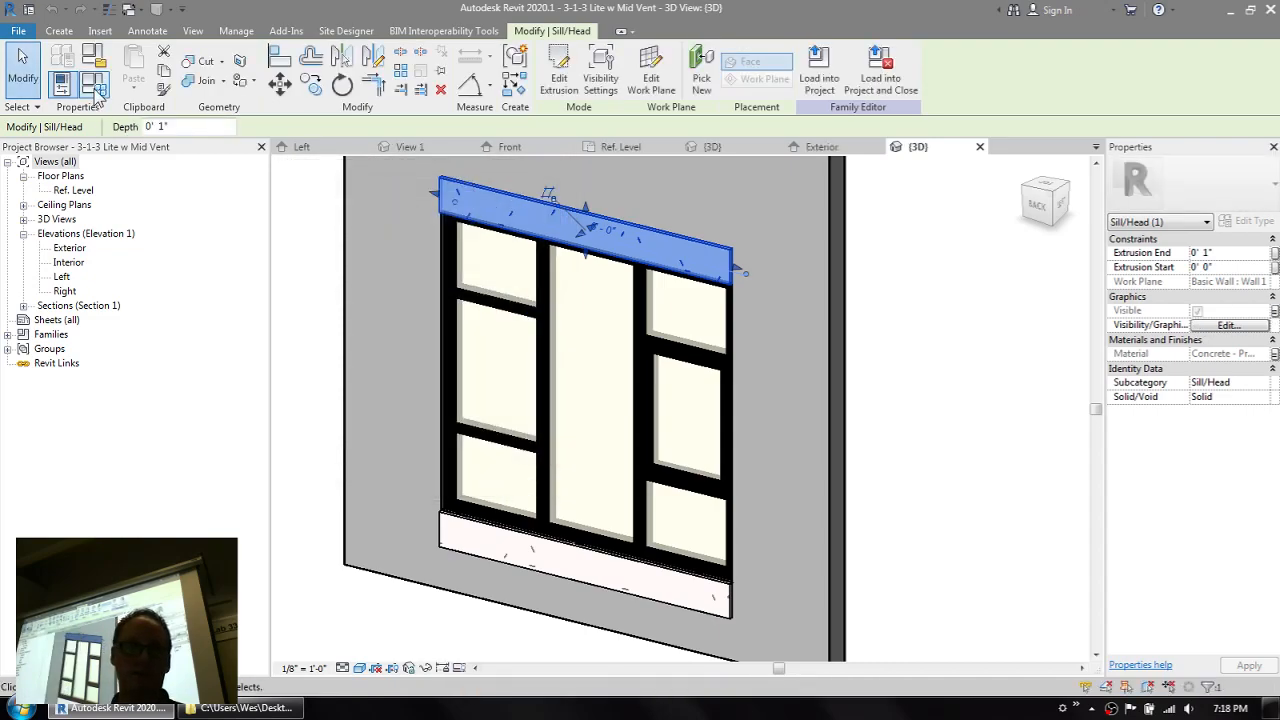
- Turn off Sill Trim Visible and Head Trim Visible in the family types, and check the head trim's Visible property
click(62, 84)
click(622, 257)
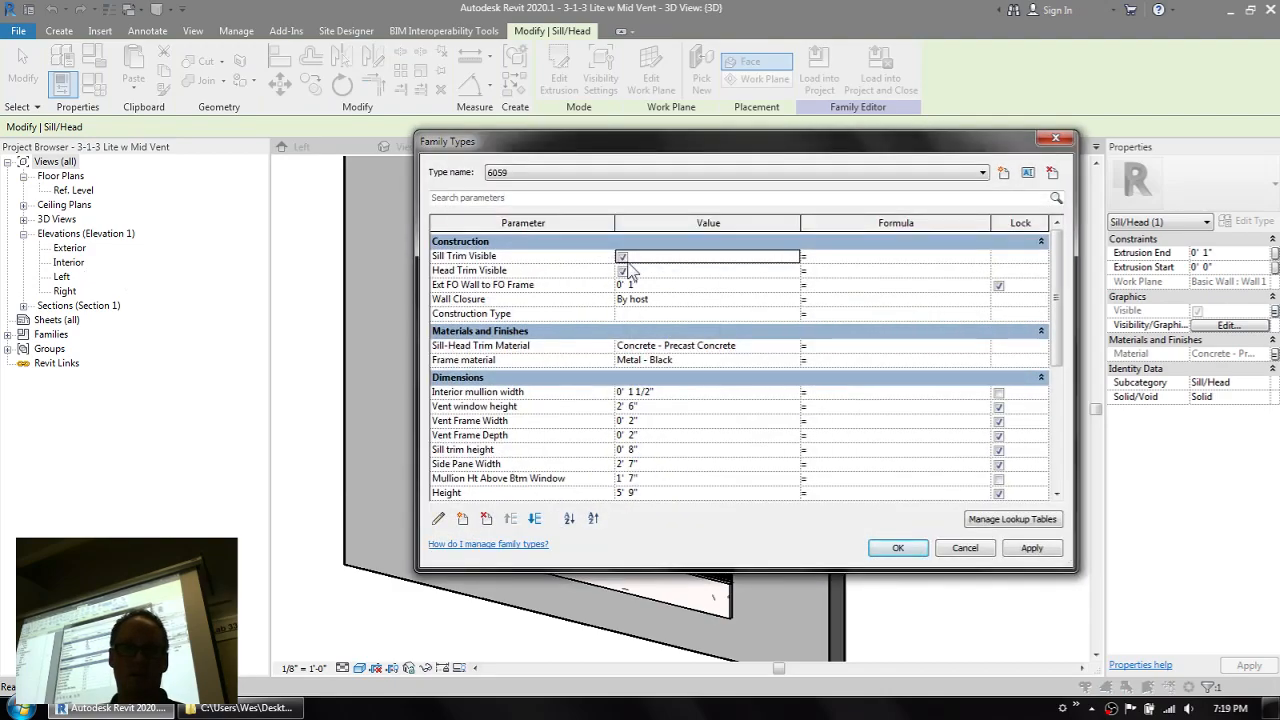
click(622, 271)
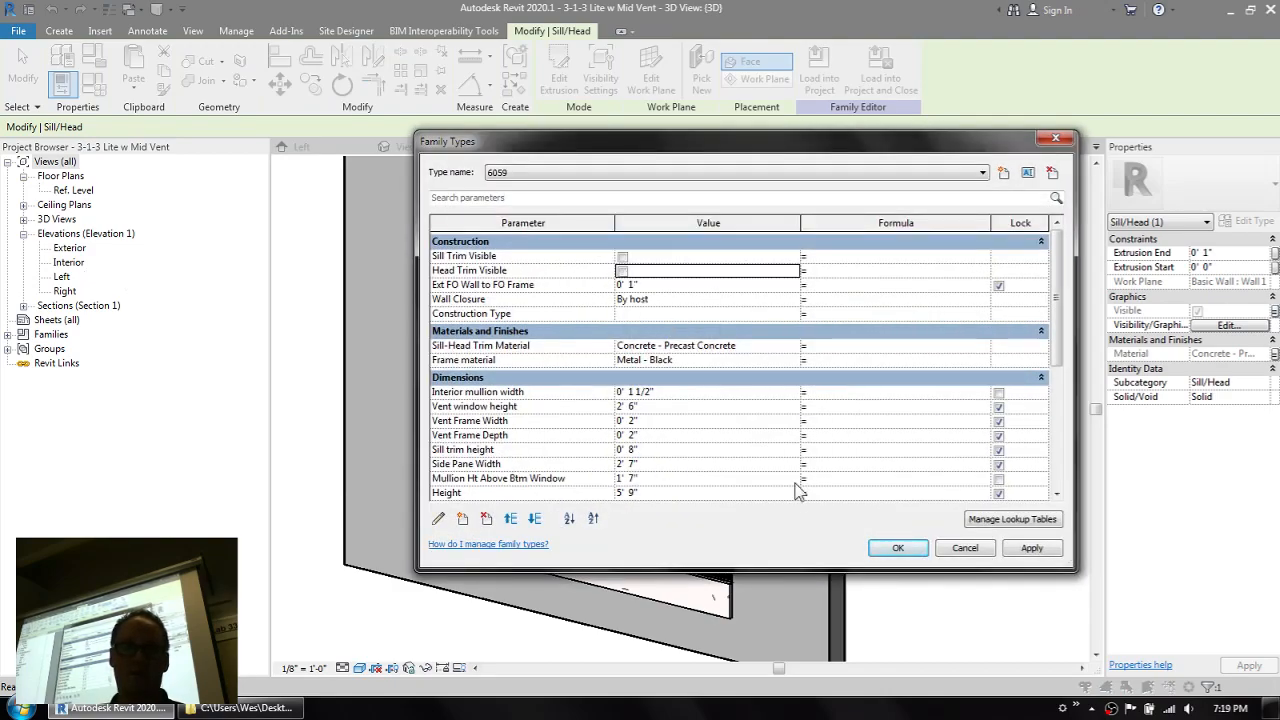
click(890, 547)
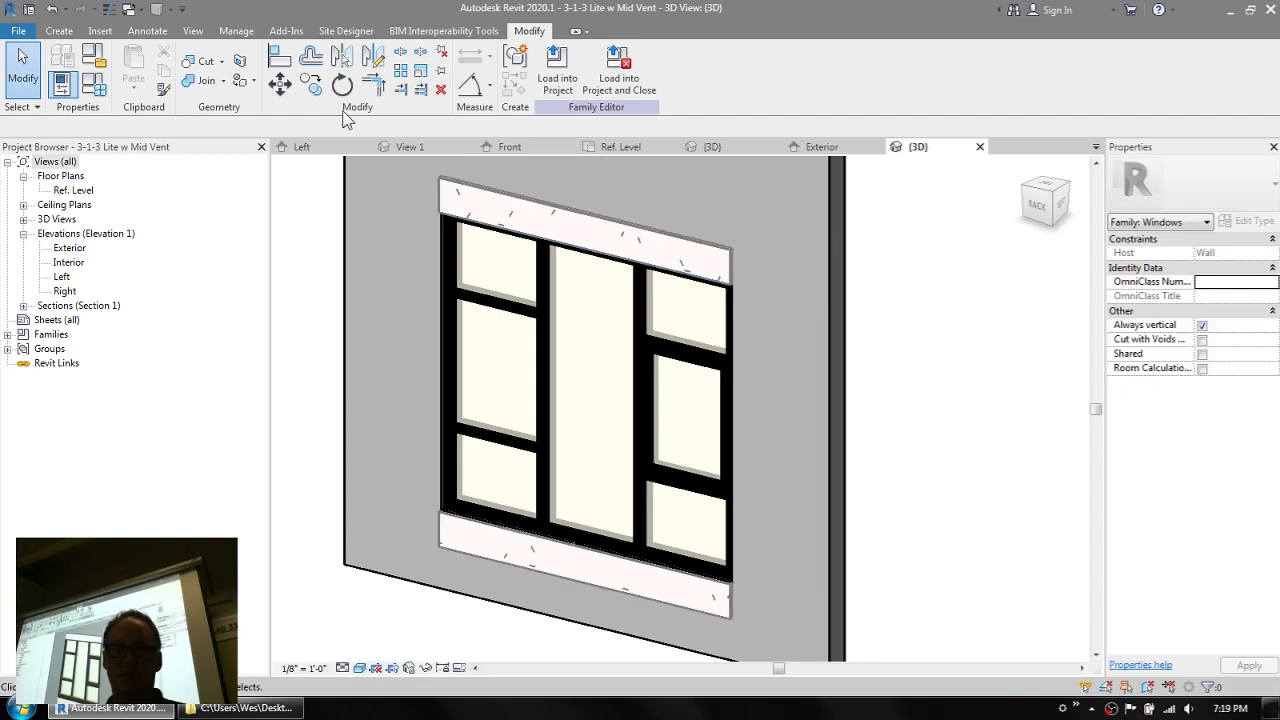
click(726, 252)
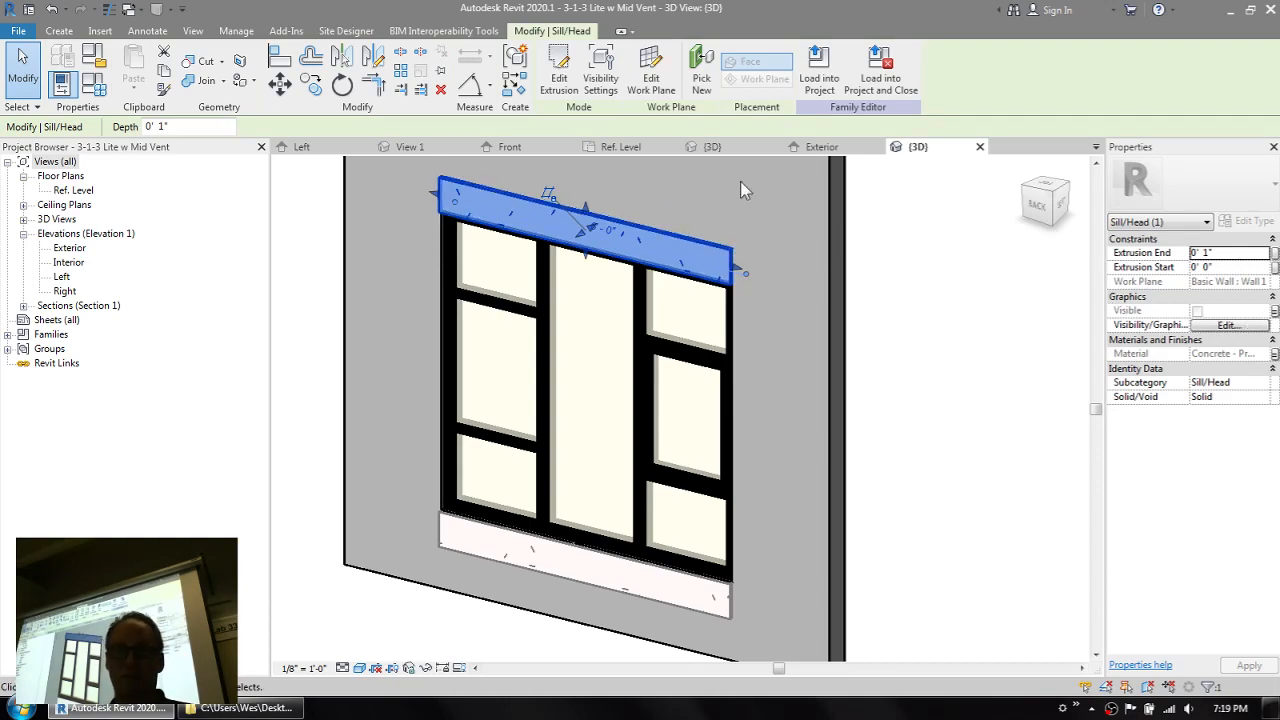
- Close both views of the window family without saving its changes
click(980, 147)
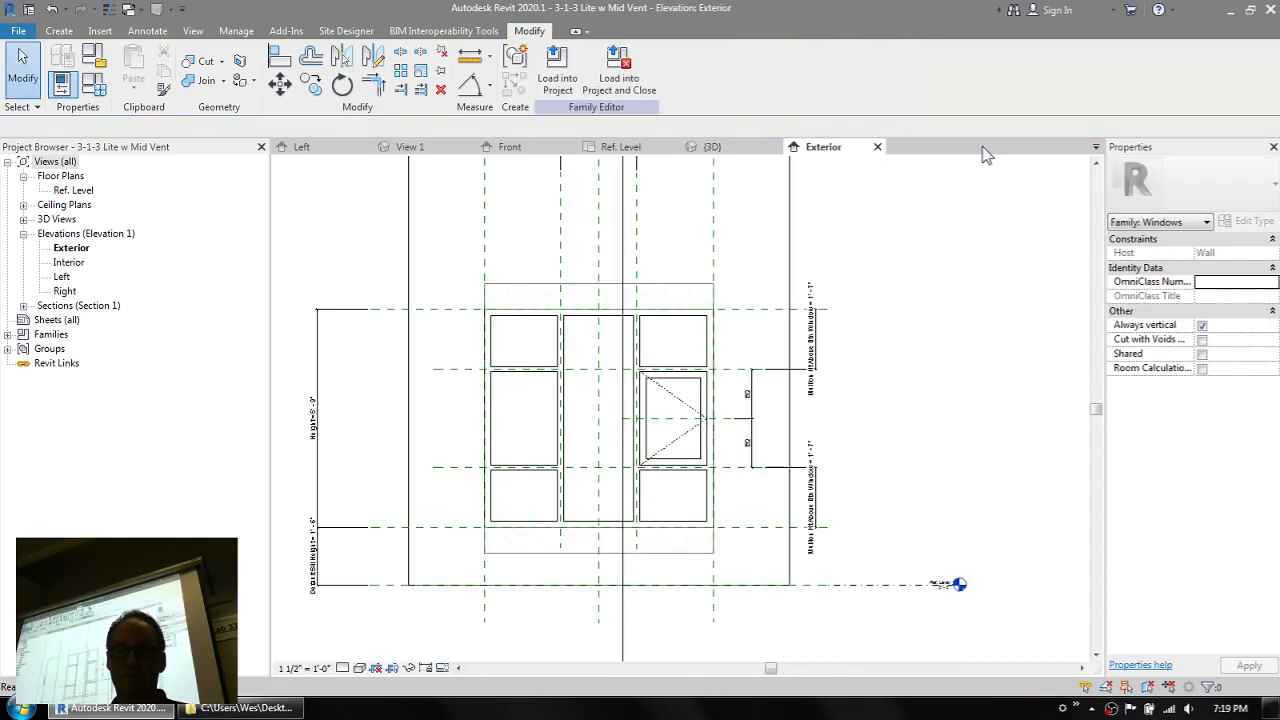
click(877, 147)
click(667, 366)
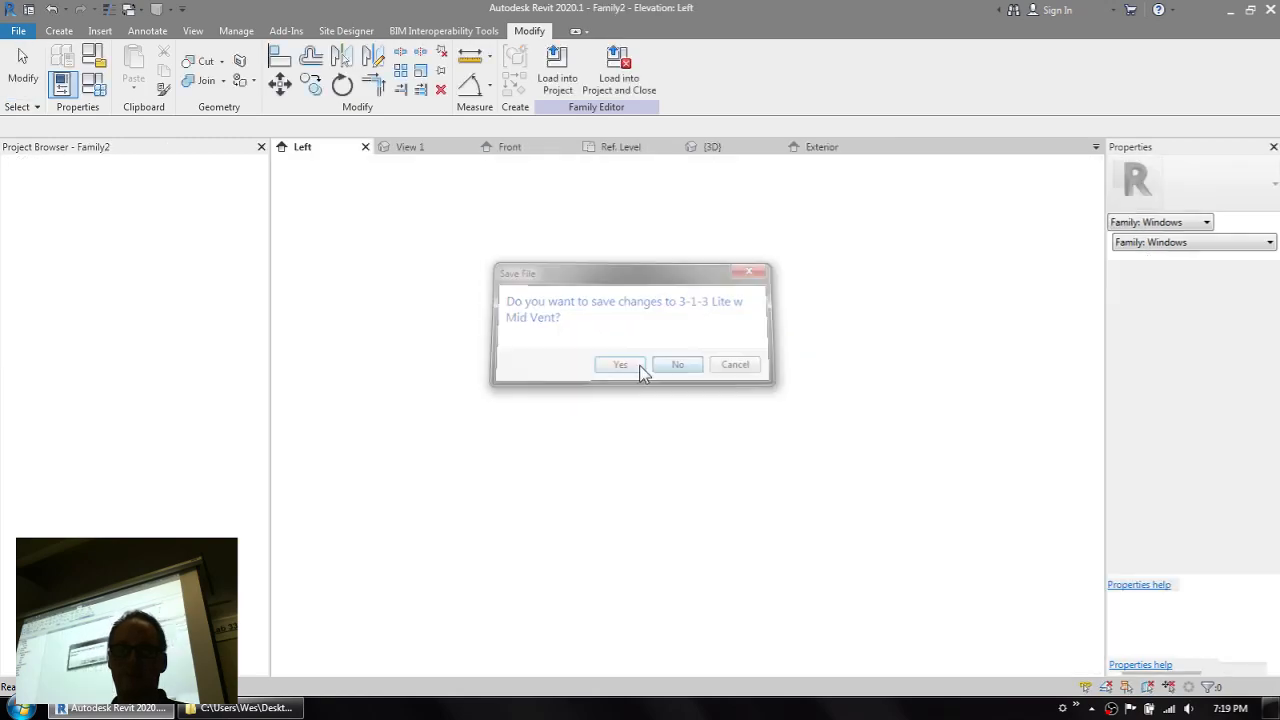
- Return to Family2's 3D view and examine the small void and the large void that cuts the two boxes
click(710, 147)
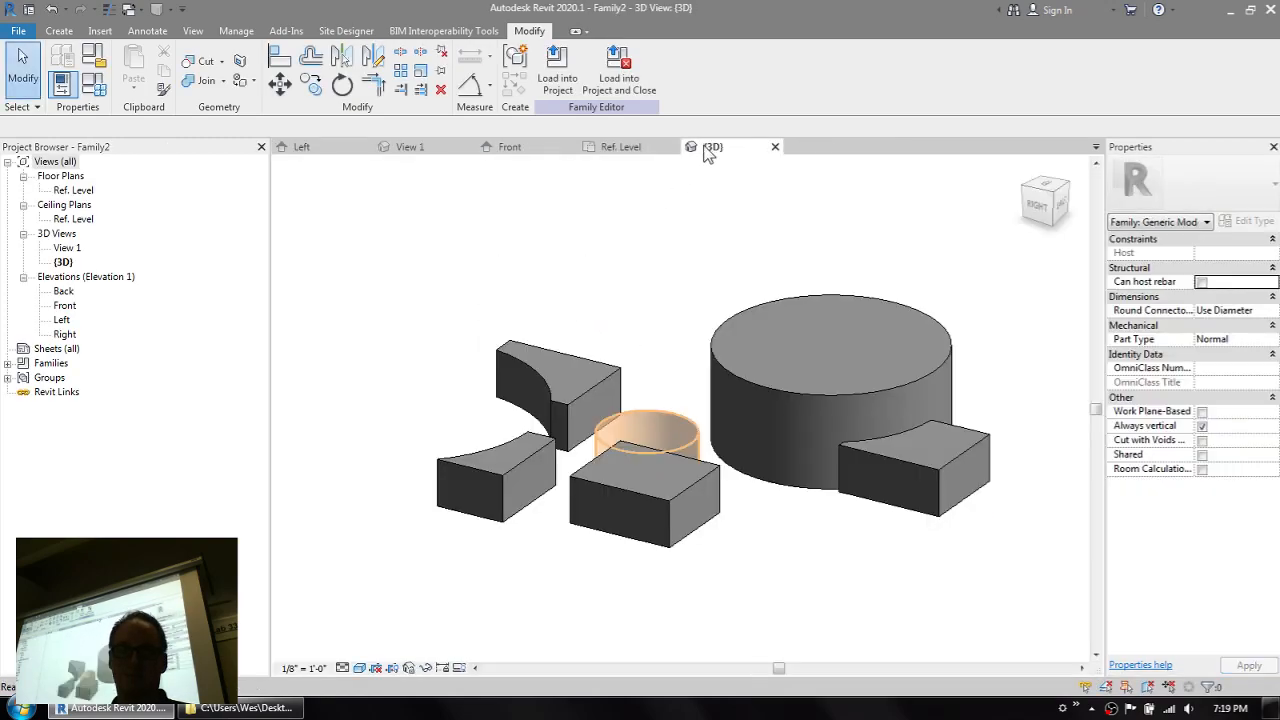
click(645, 418)
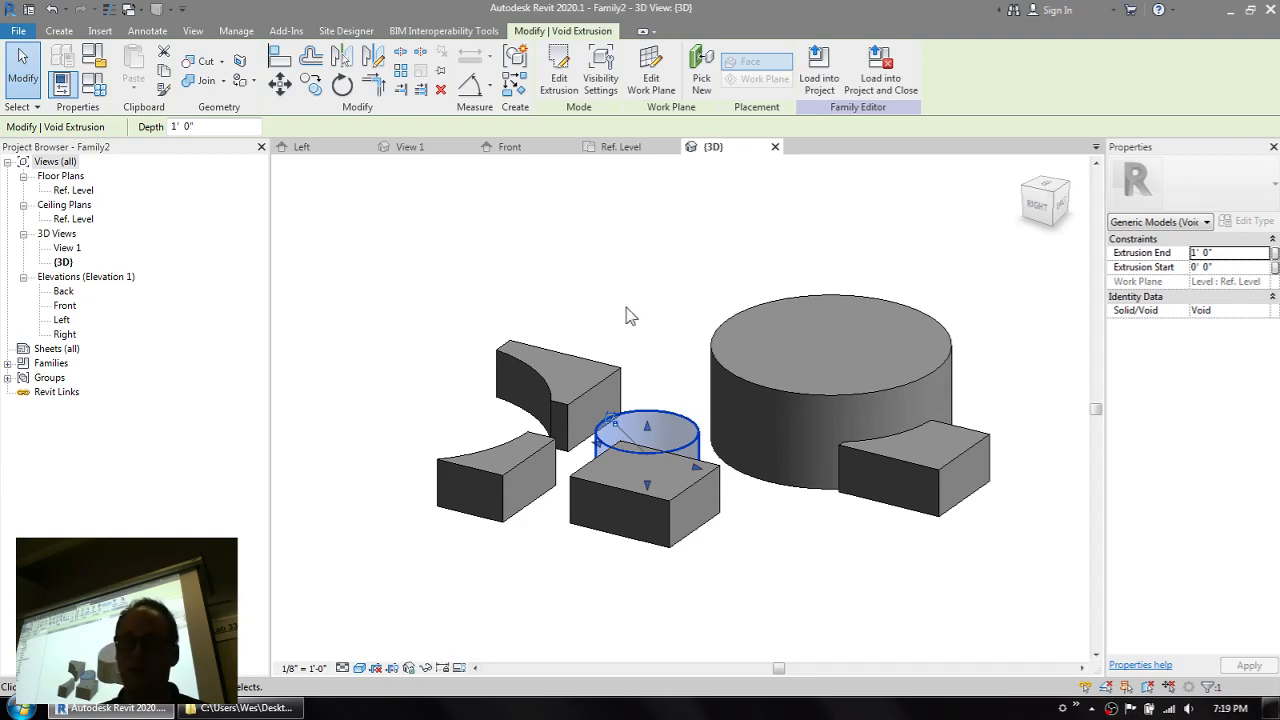
scroll(455, 400, up, 2)
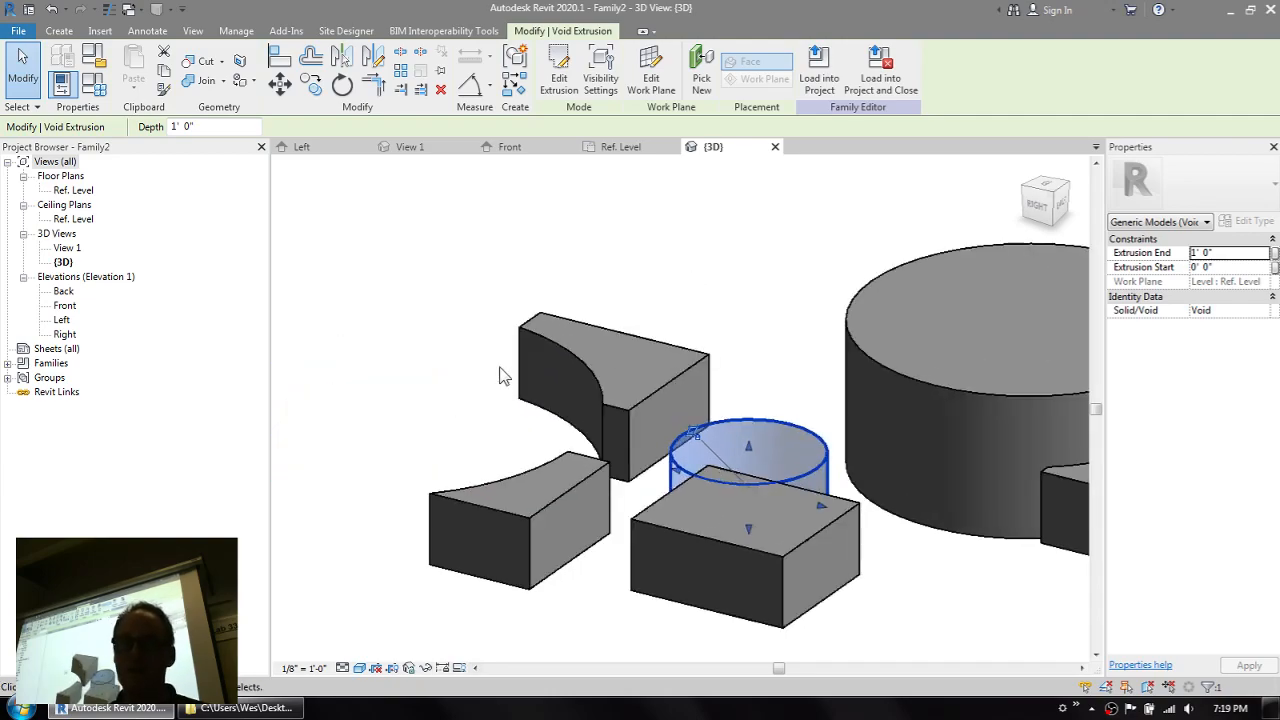
click(547, 340)
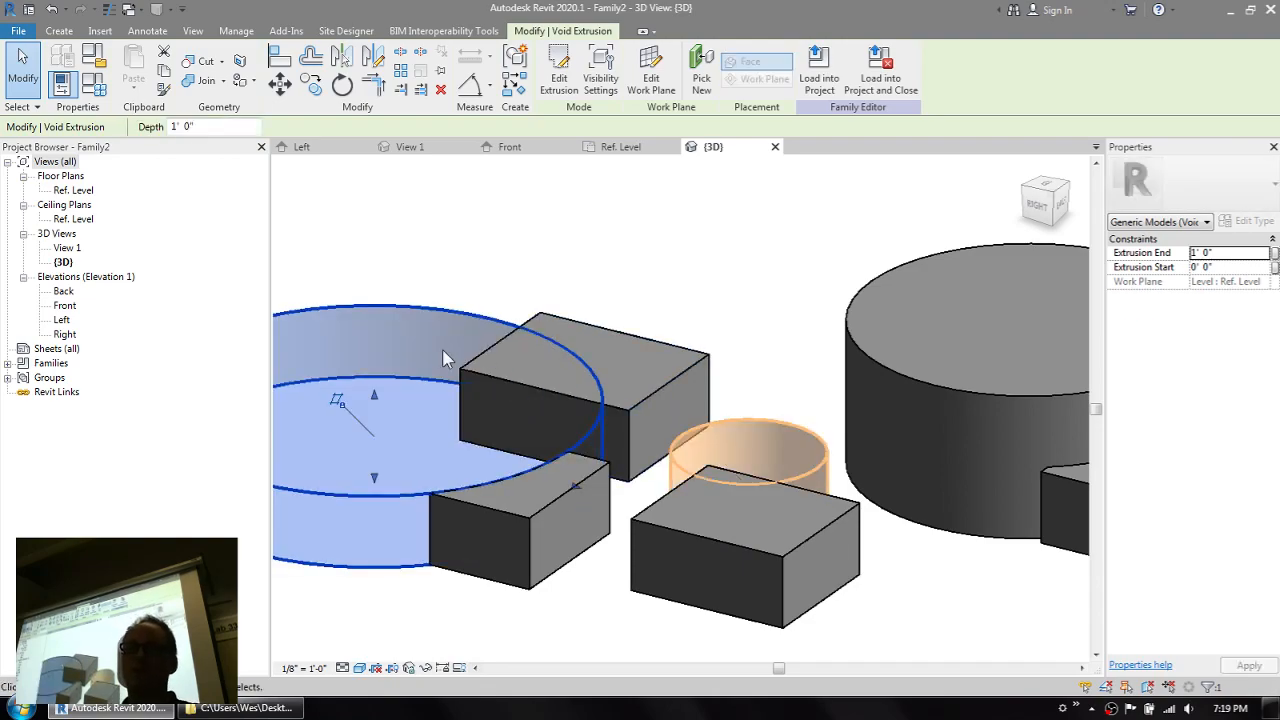
click(378, 228)
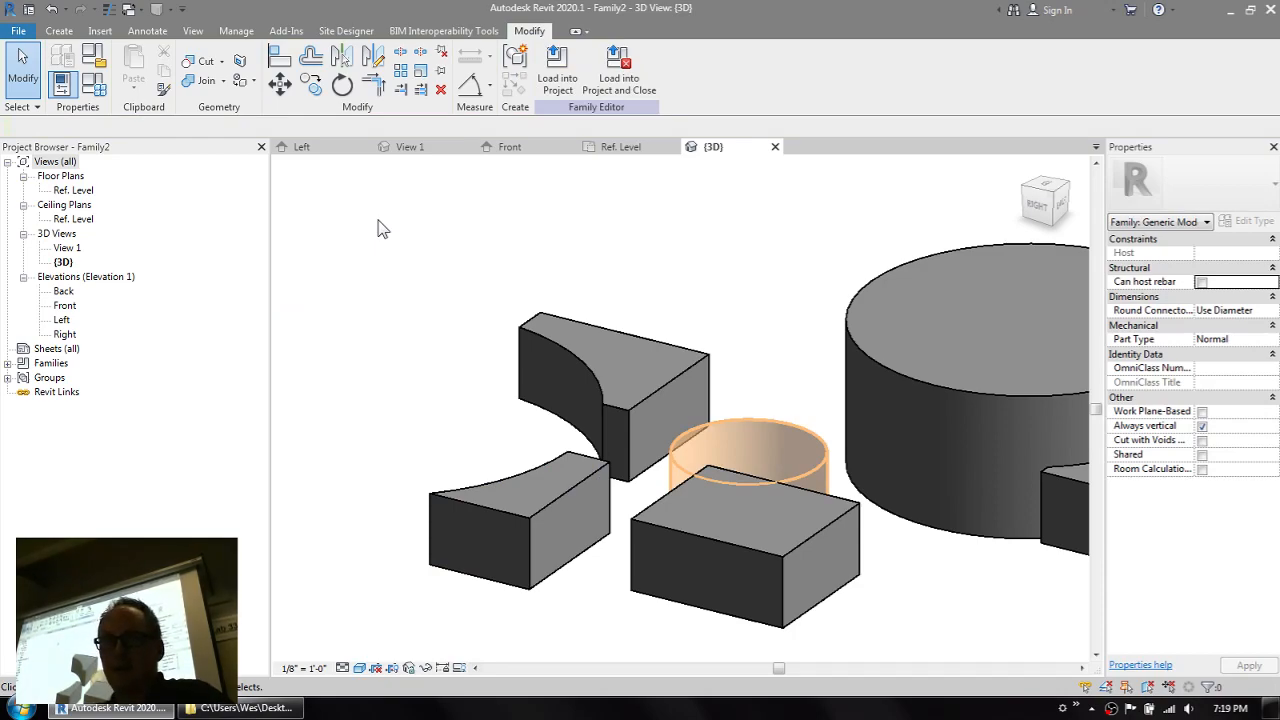
click(525, 334)
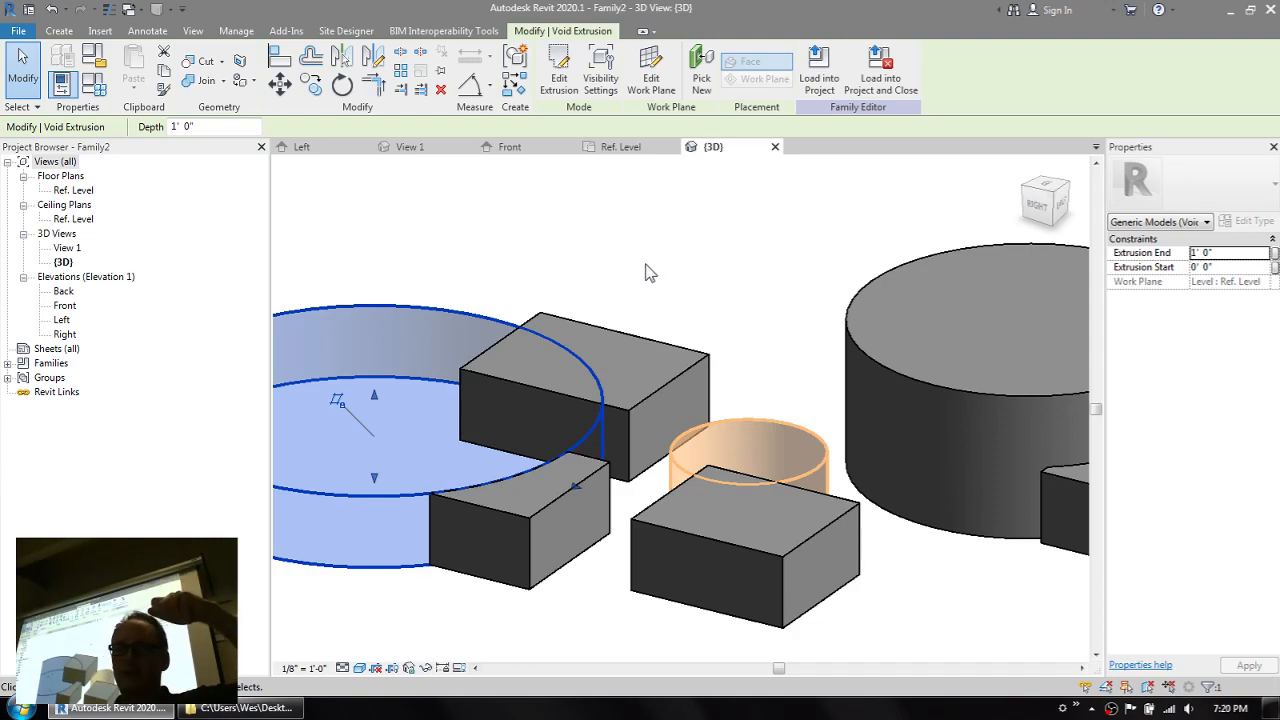
click(500, 286)
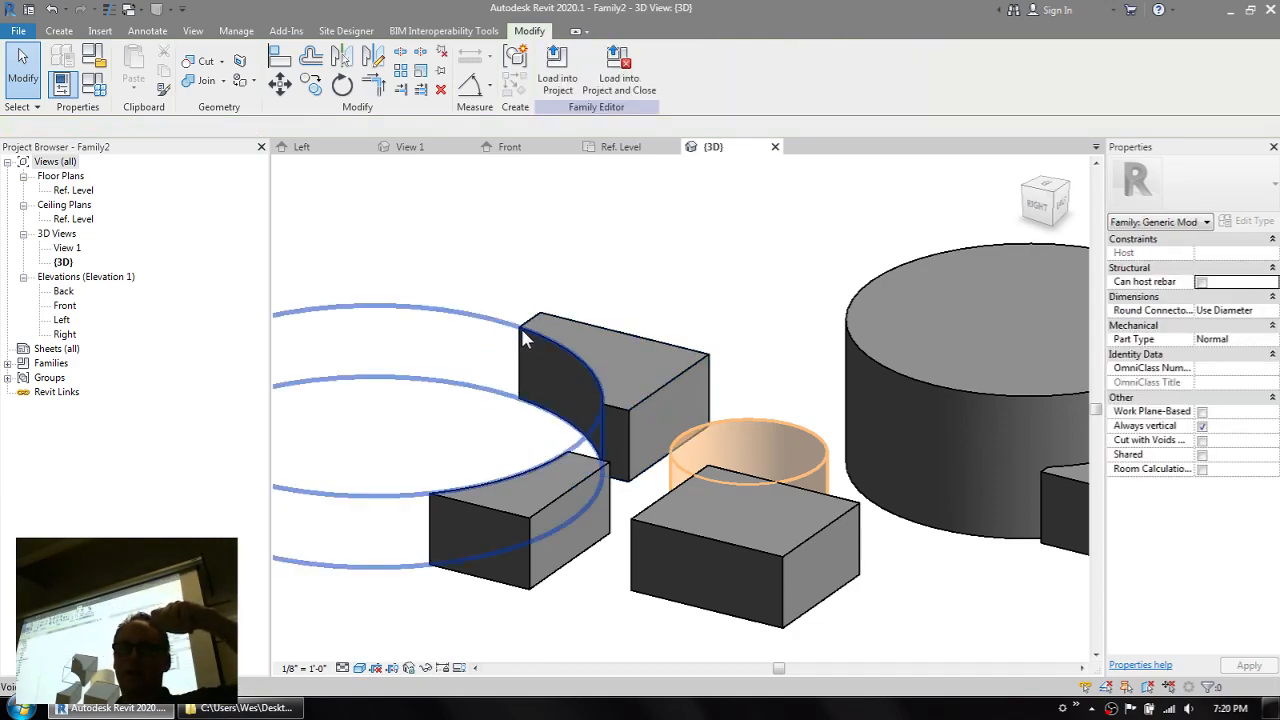
click(522, 338)
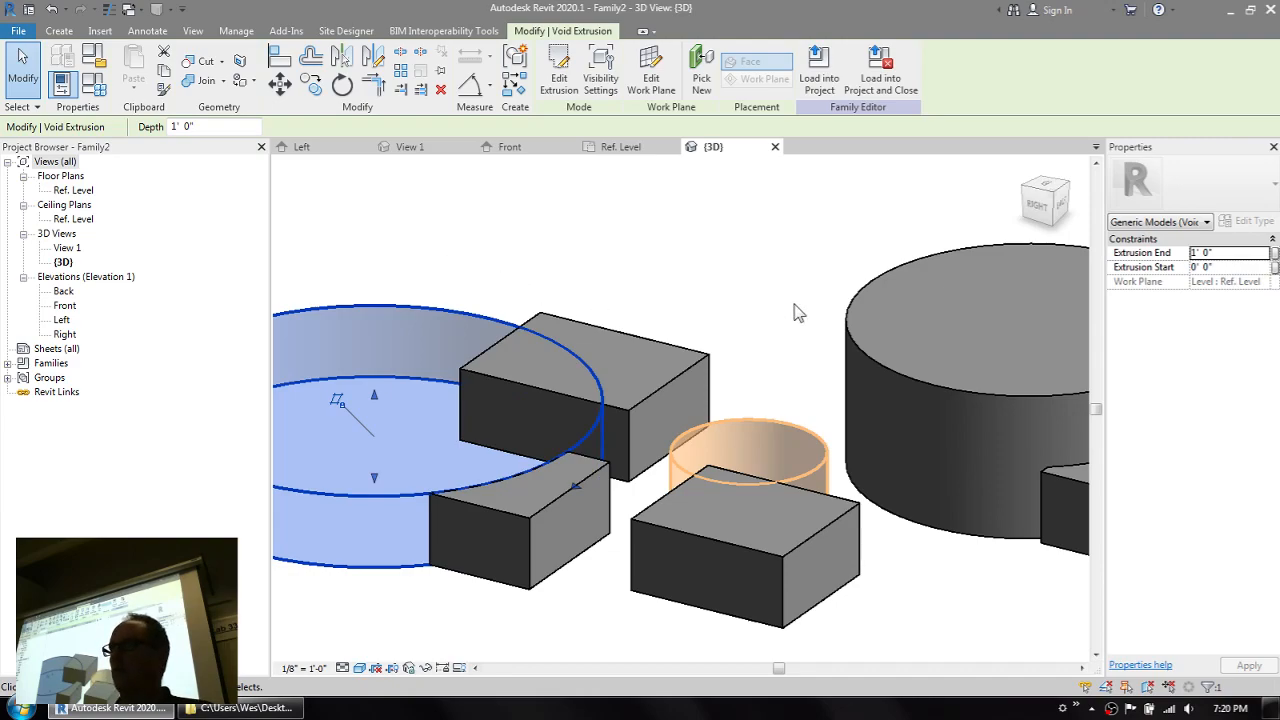
- Move the large cylindrical void away from the boxes so that it no longer cuts them
middle_drag(671, 274, 709, 277)
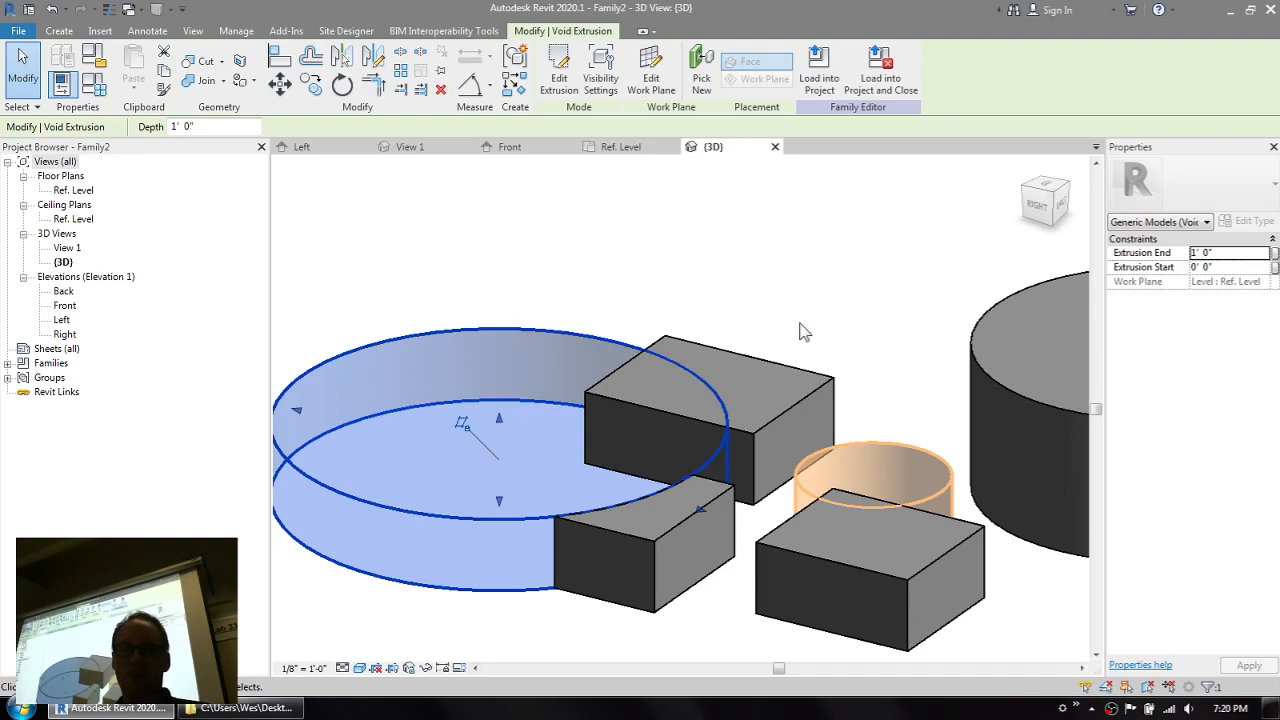
middle_drag(666, 346, 743, 273)
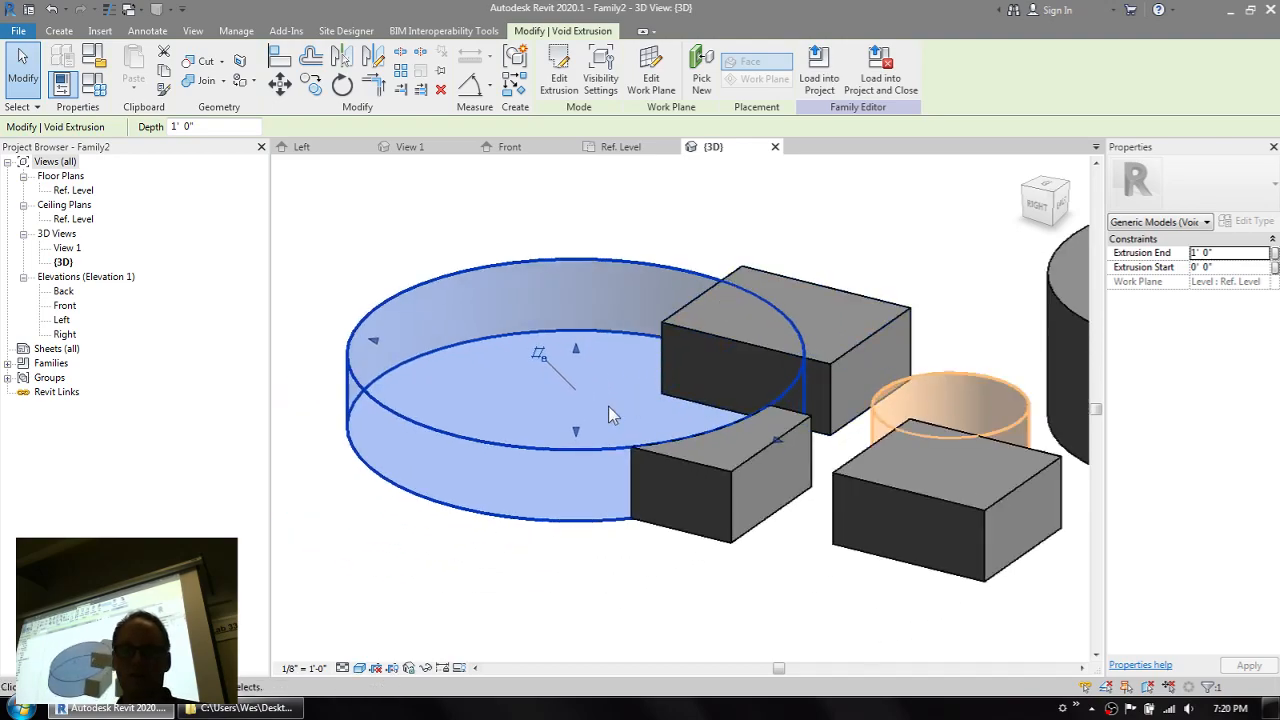
drag(550, 445, 362, 370)
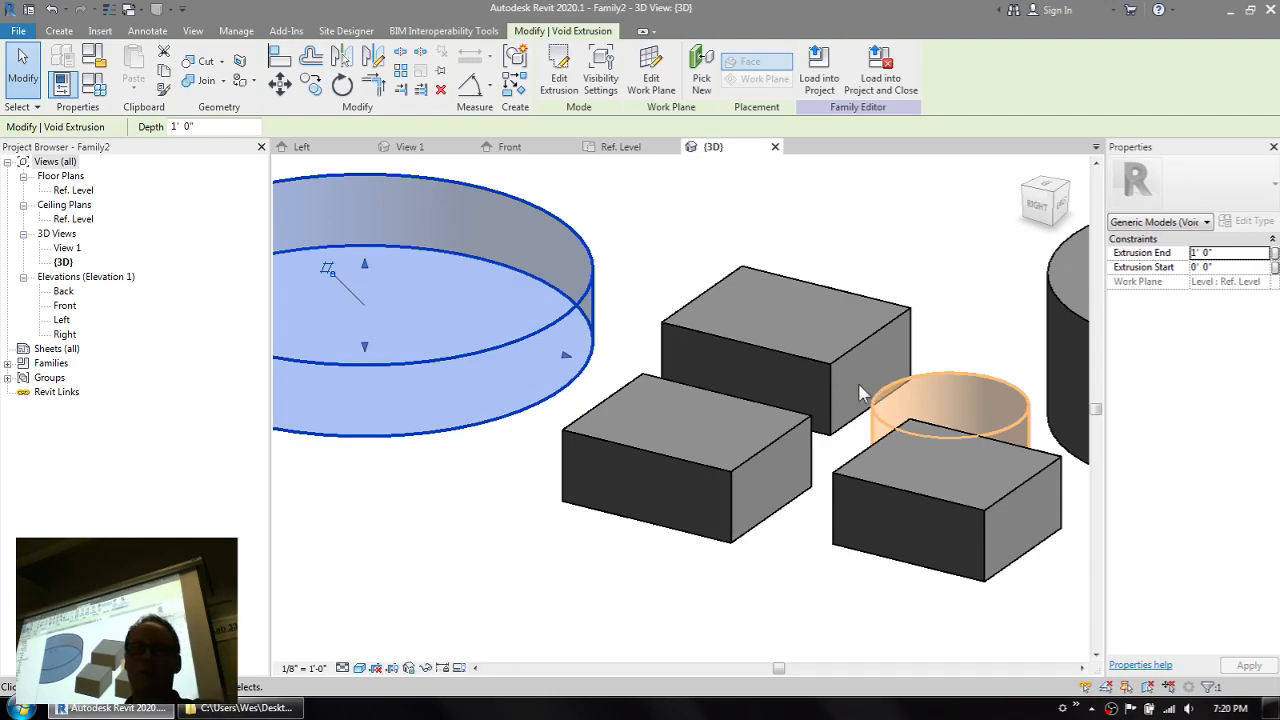
- Move the large void back to partly cut two boxes, and shift it clear of them again
drag(480, 352, 449, 491)
click(423, 600)
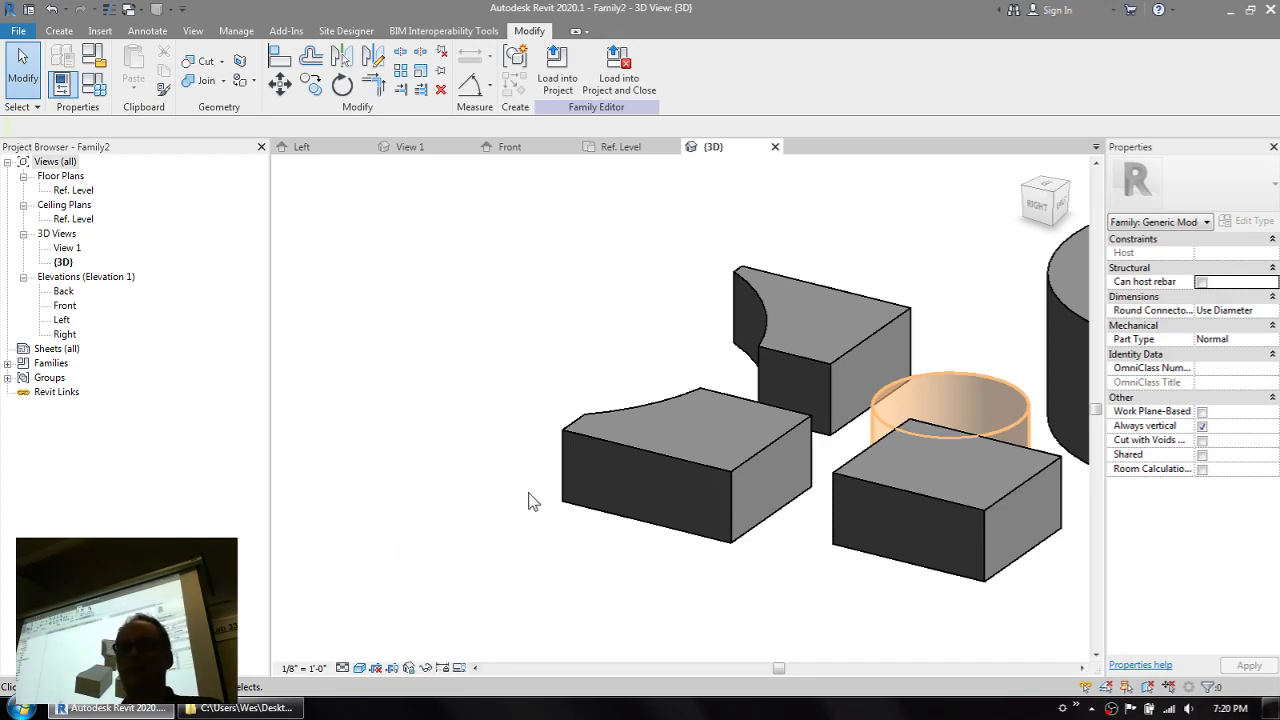
click(763, 341)
drag(764, 338, 566, 333)
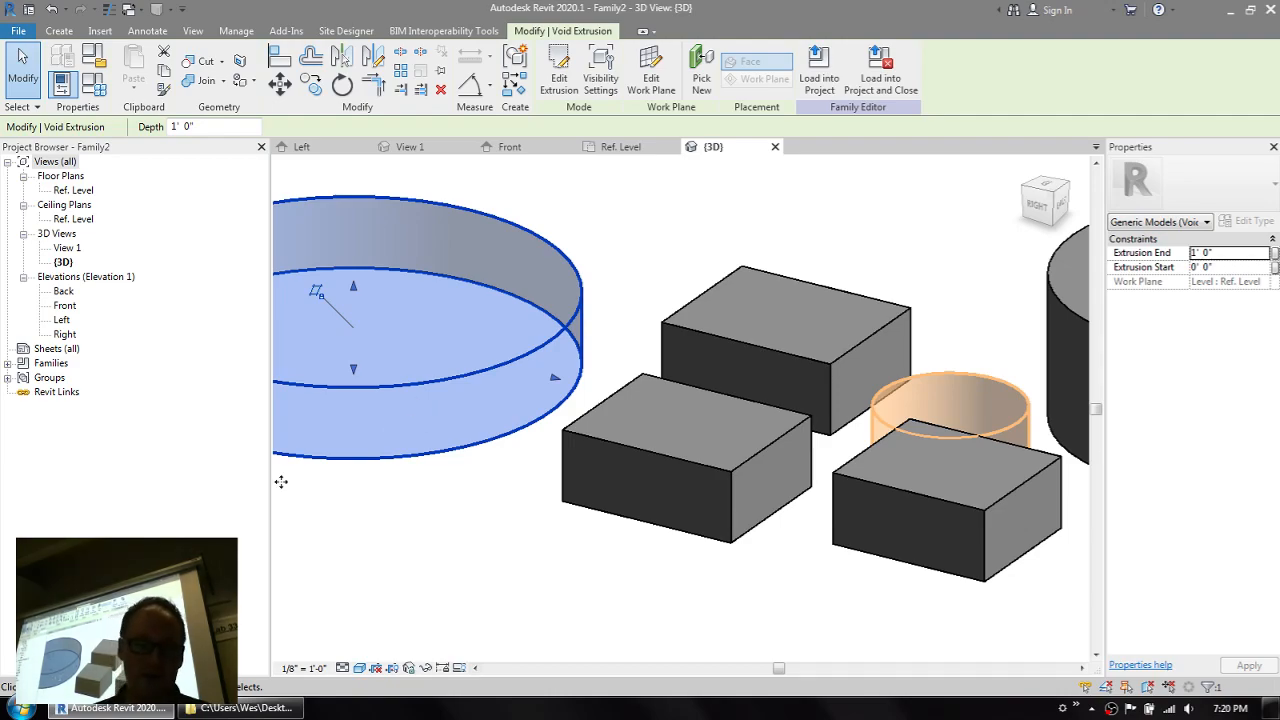
- Open the Glulam w End Cuts family from the Session 06 folder, upgrading its model, and view the beam in 3D
click(245, 707)
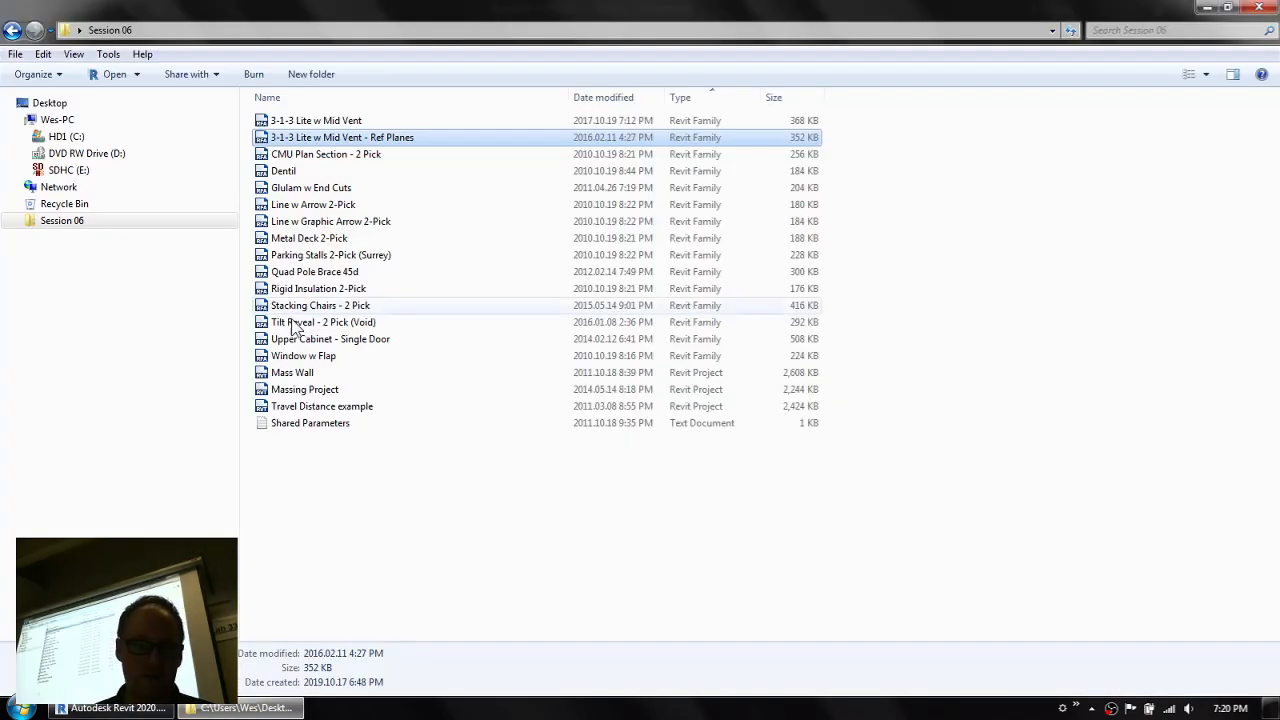
double_click(320, 188)
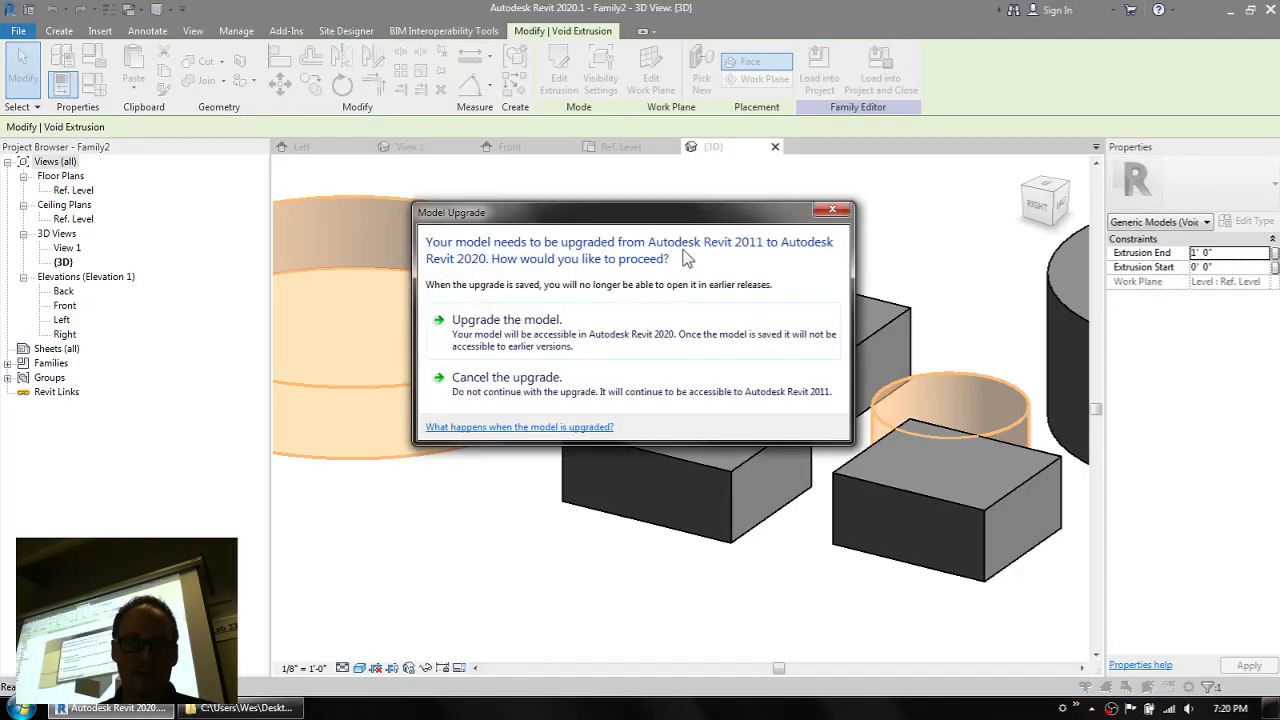
click(503, 322)
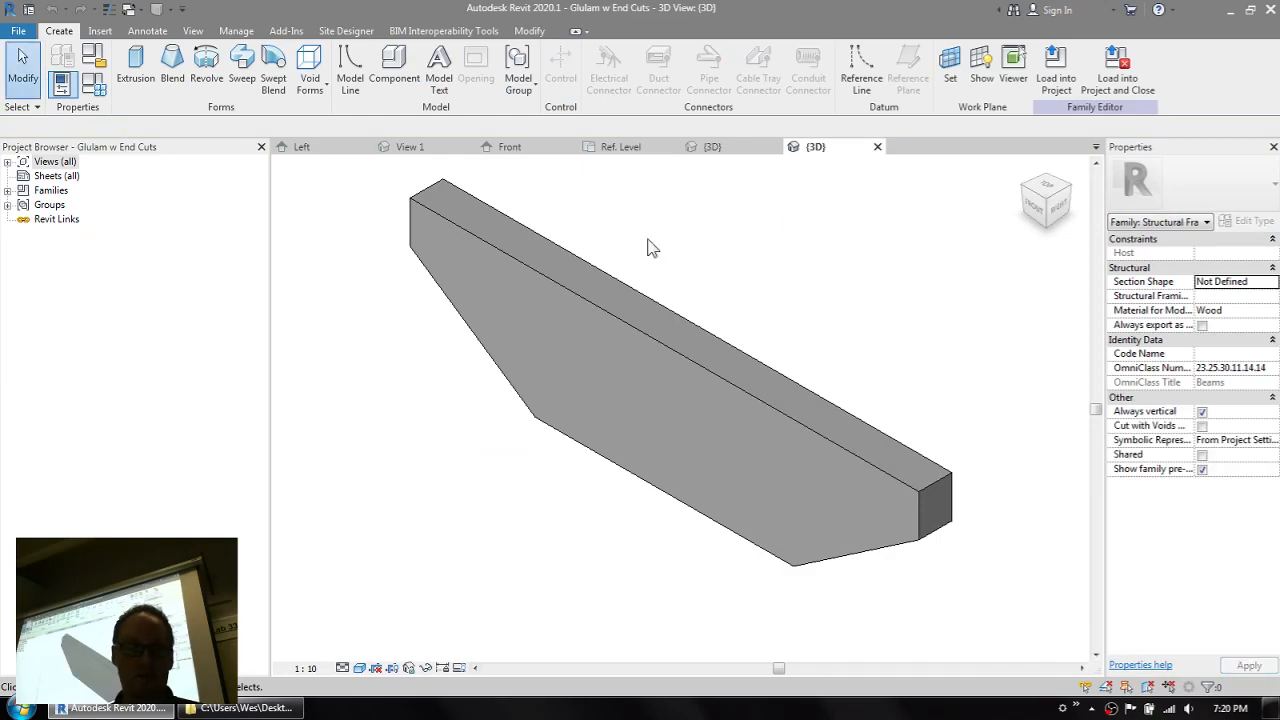
shift+middle_drag(458, 334, 534, 277)
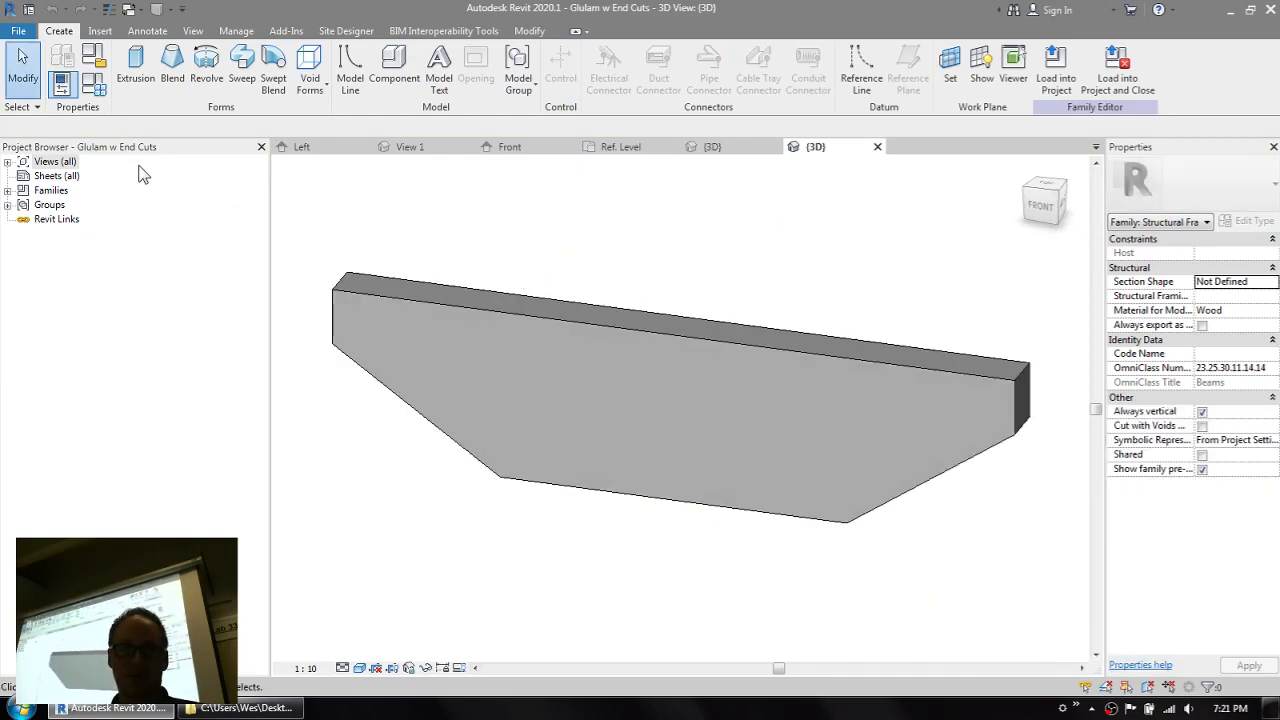
- Open the beam family's Front elevation and inspect the void extrusion that forms the sloped cut beside the Ref. Level marker
click(7, 162)
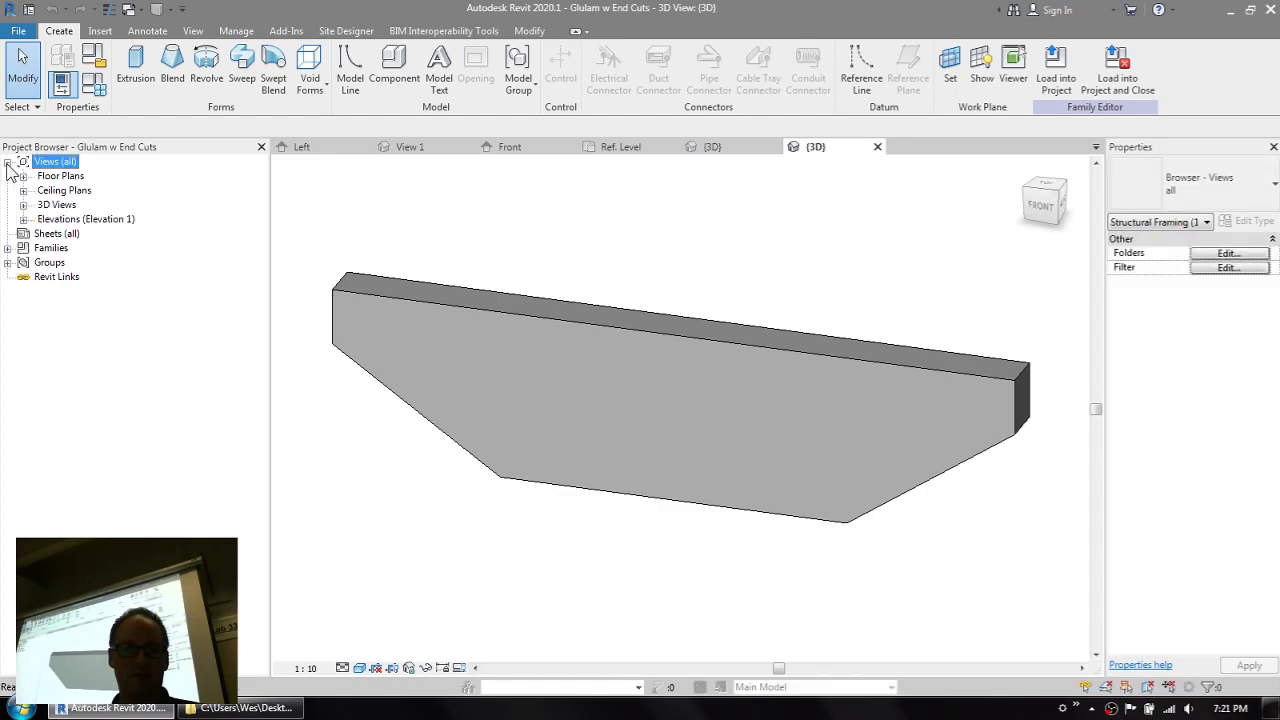
click(23, 218)
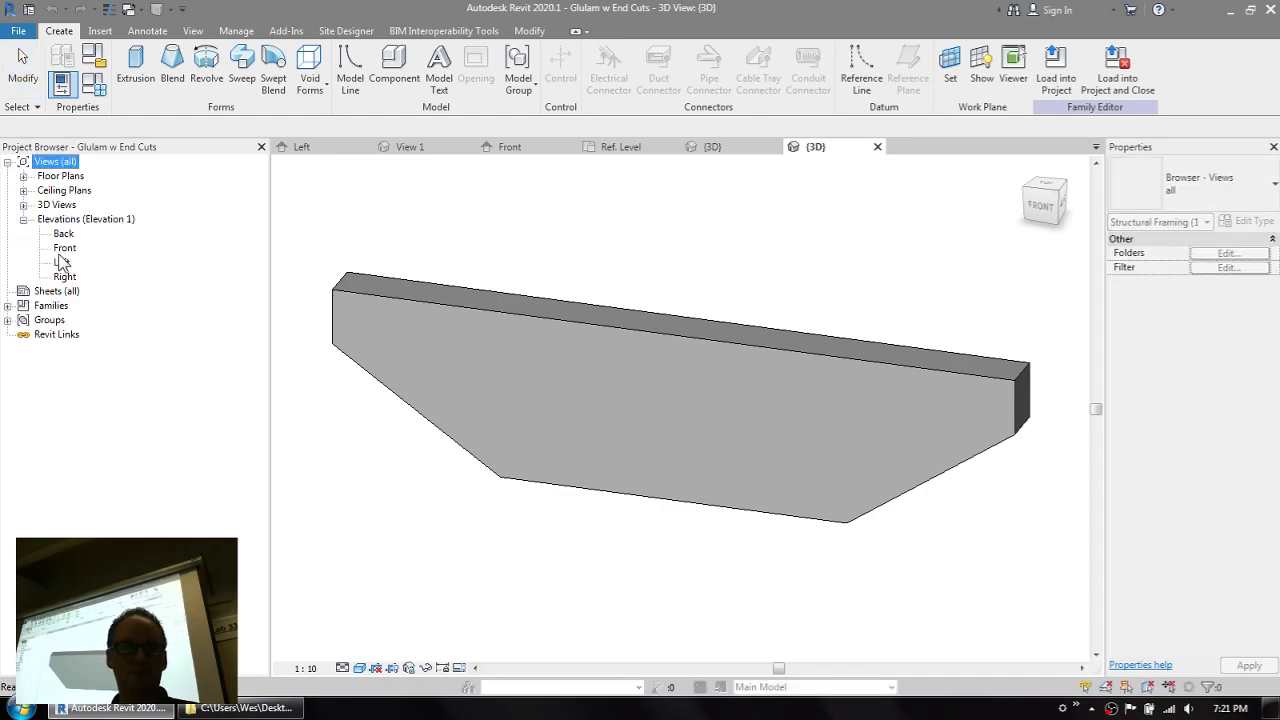
click(65, 250)
double_click(65, 249)
scroll(760, 440, up, 4)
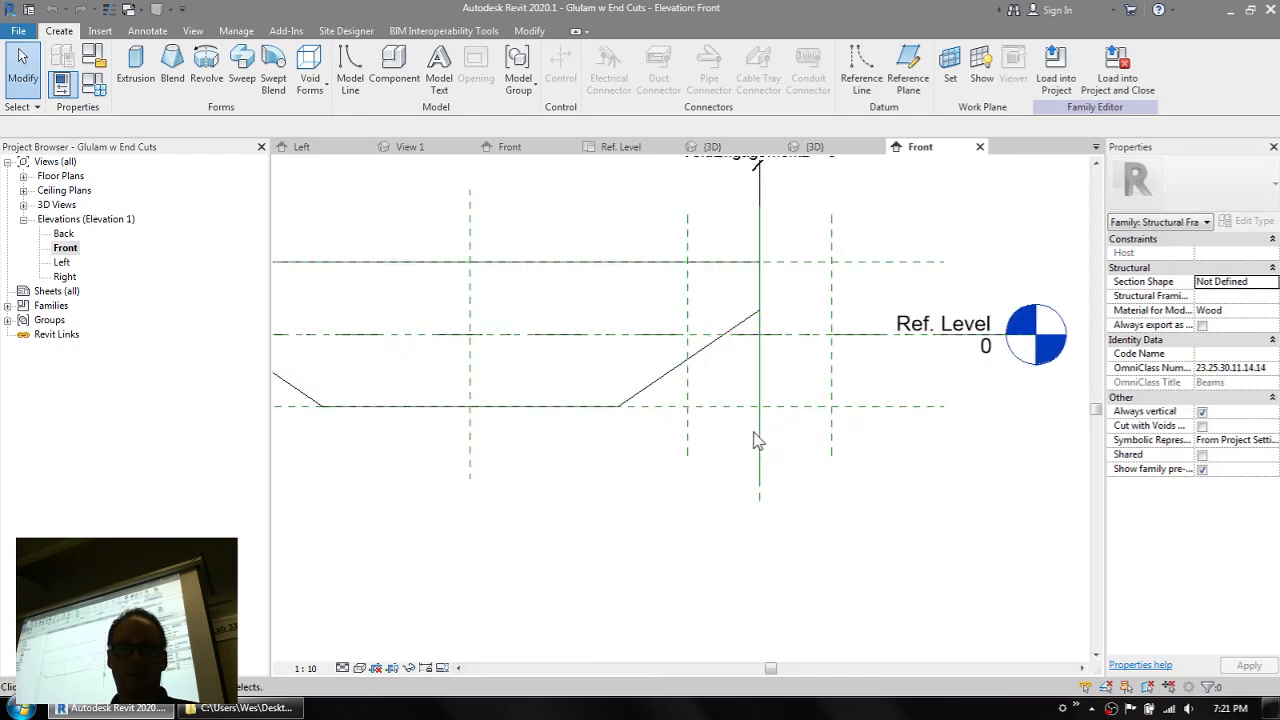
click(721, 345)
scroll(808, 452, down, 3)
scroll(806, 449, up, 3)
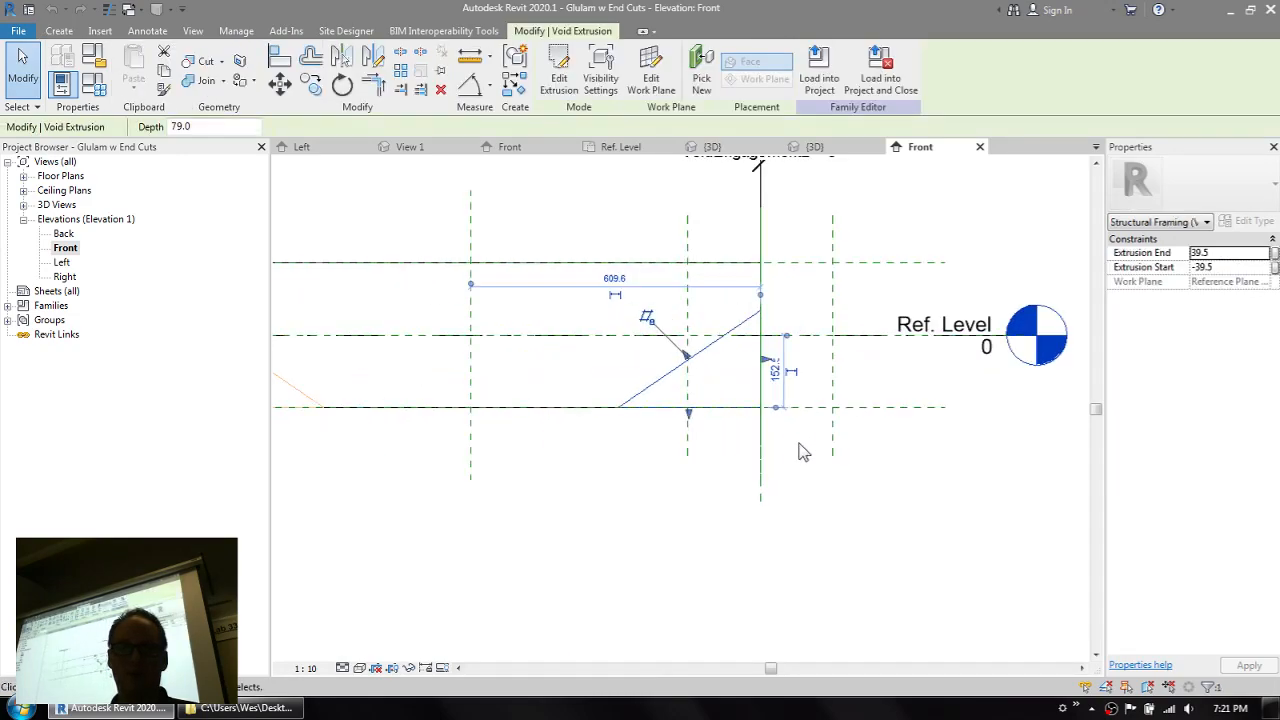
- Turn off NotchEnd1 and NotchEnd2 in the family types, and check the formula behind the VoidEngagement2 dimension
click(94, 85)
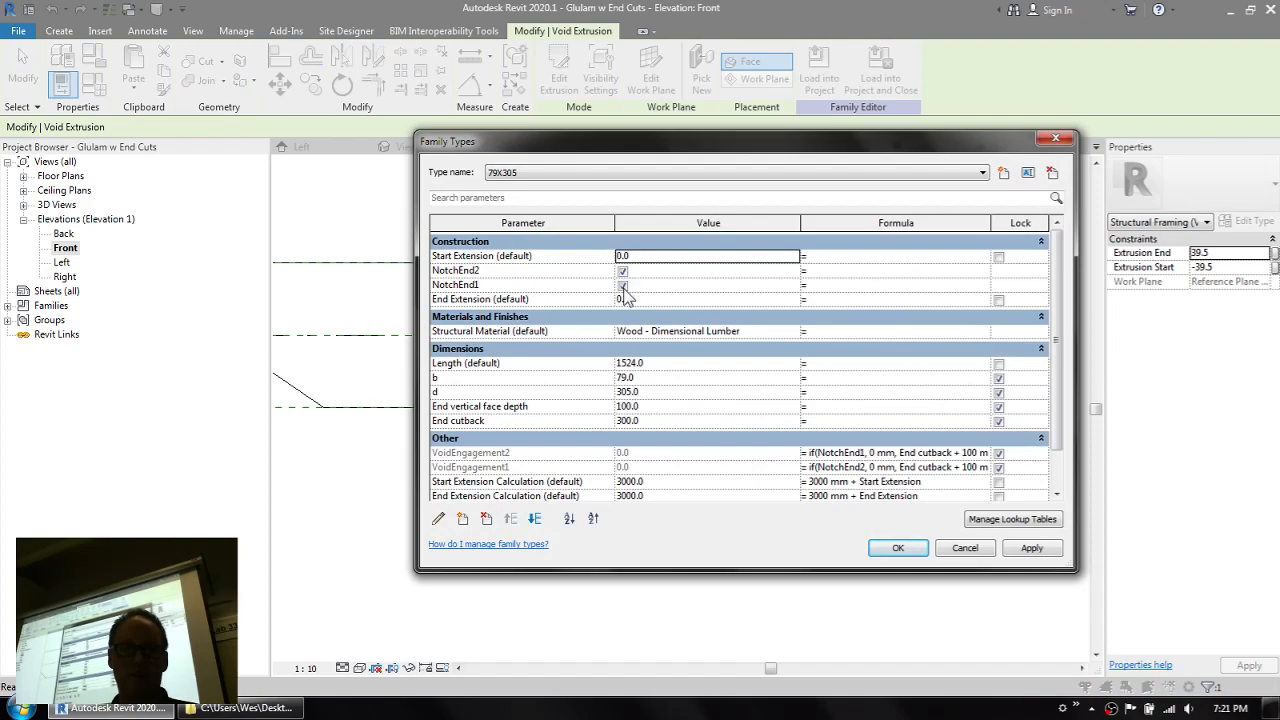
click(622, 270)
click(622, 285)
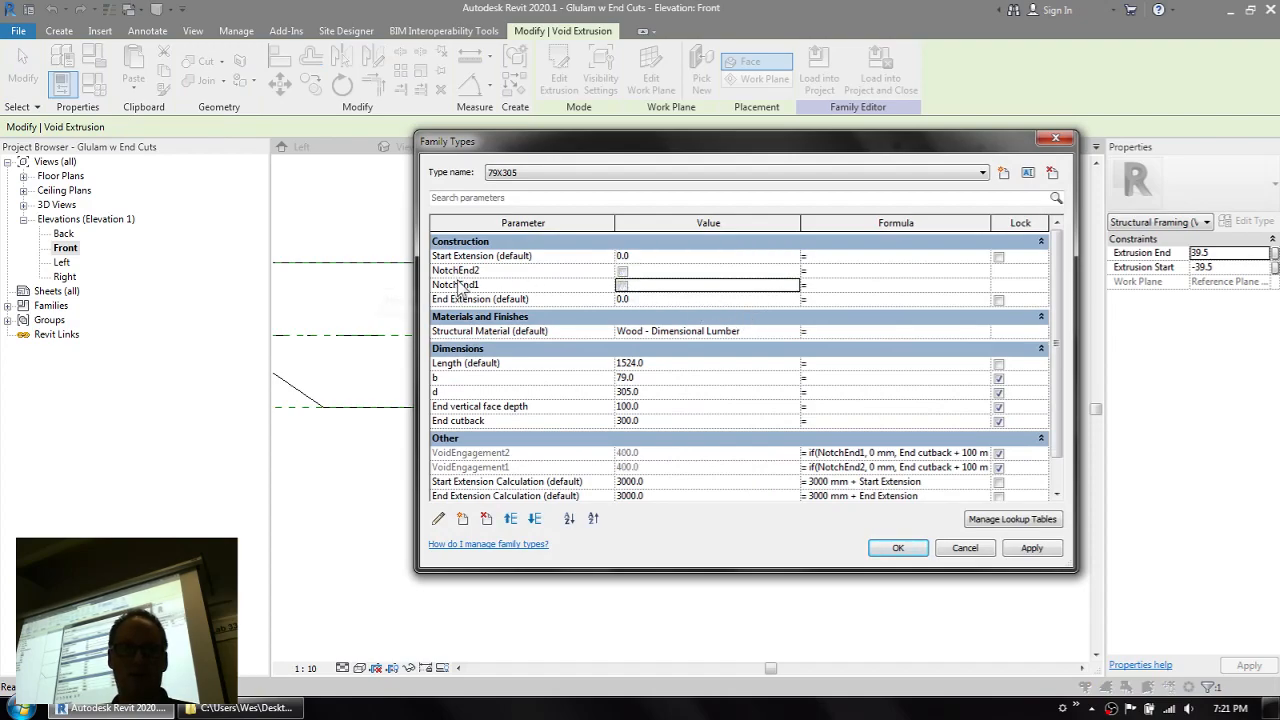
click(898, 548)
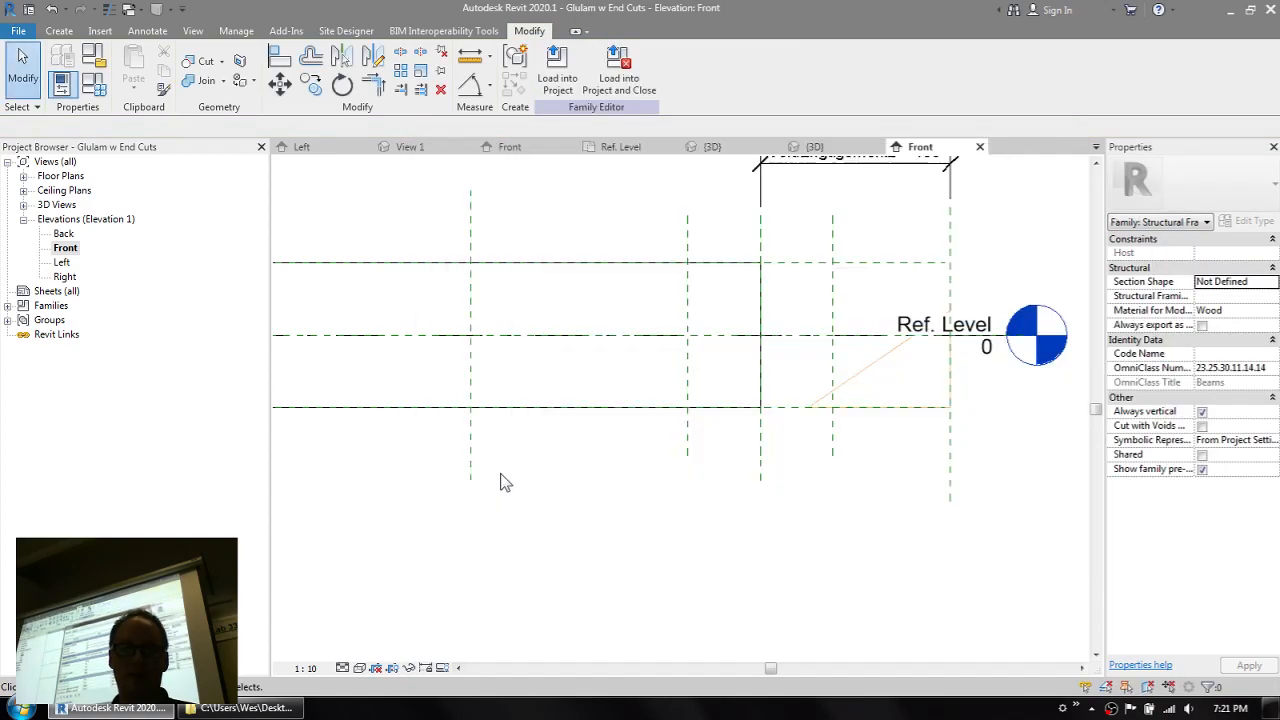
middle_drag(580, 484, 631, 483)
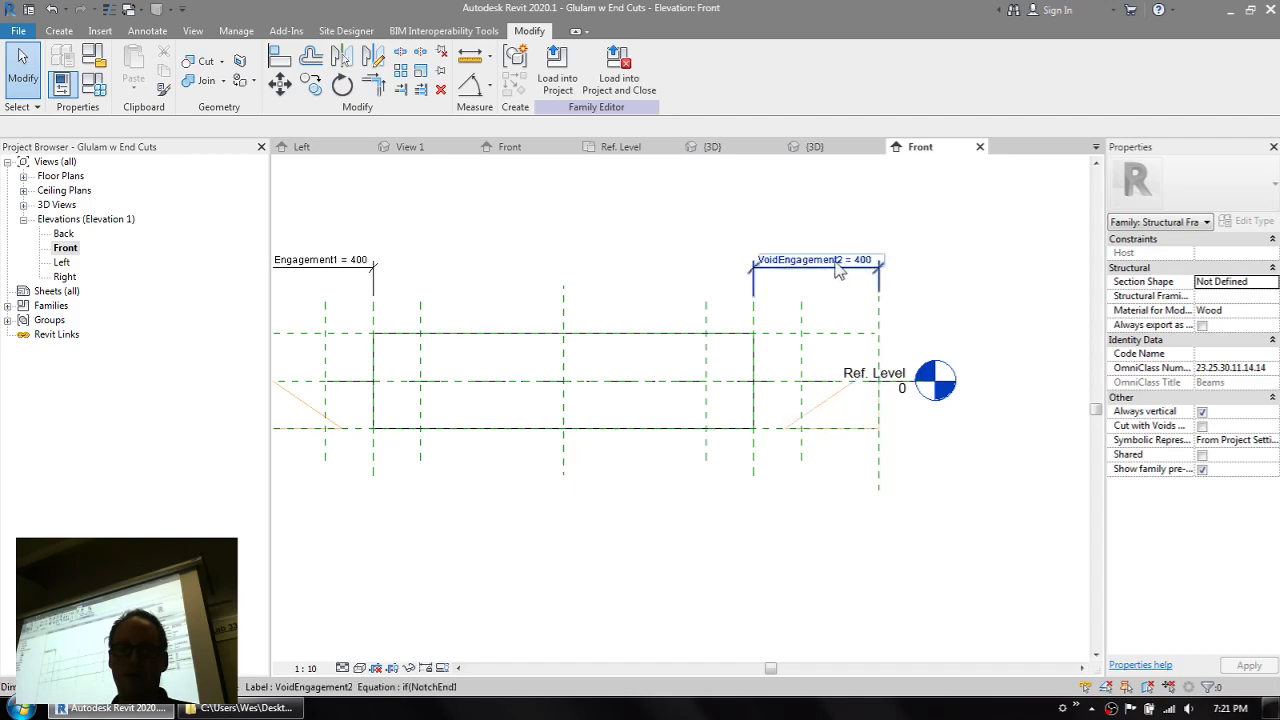
mouse_move(787, 270)
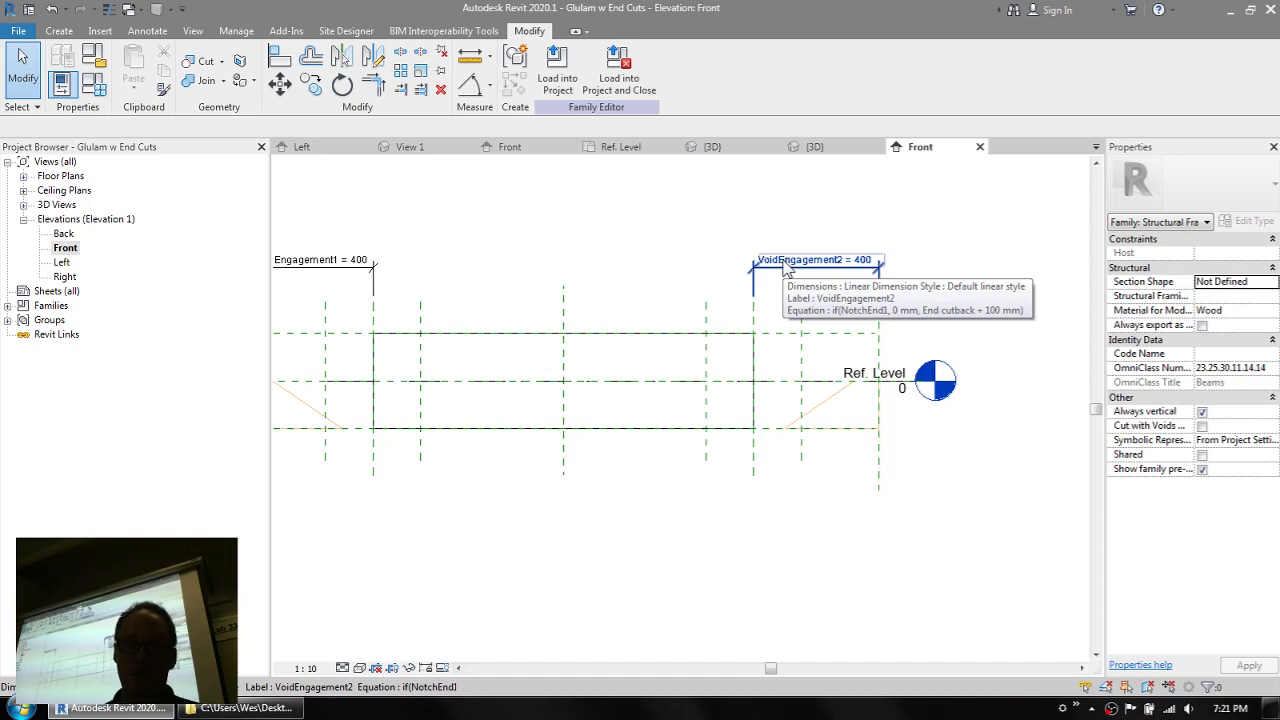
- Close the Glulam w End Cuts family without saving its changes
click(18, 31)
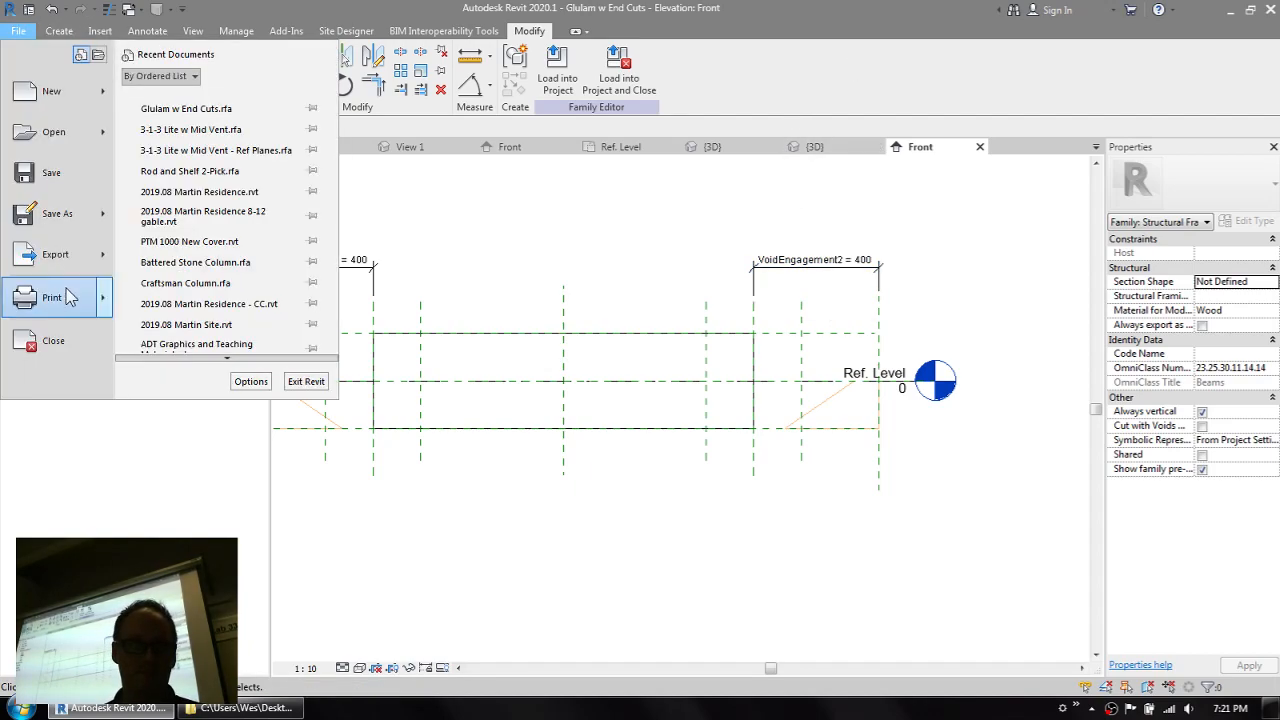
click(50, 340)
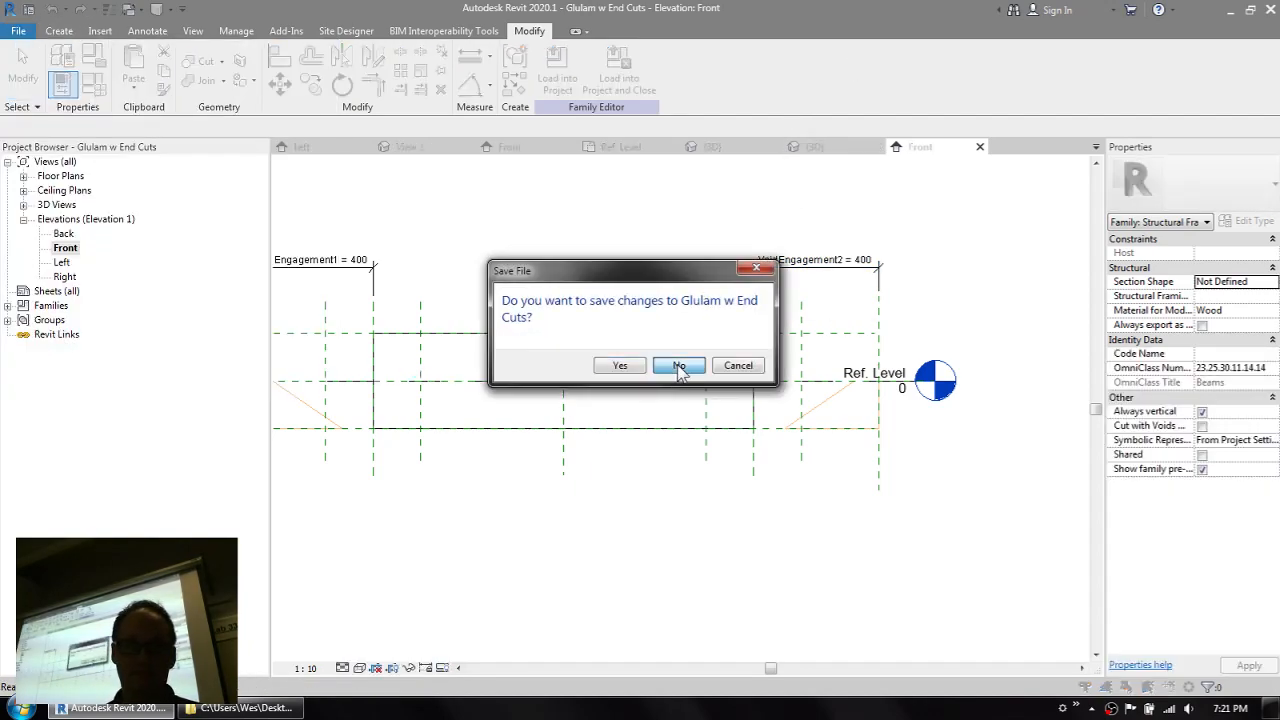
click(679, 366)
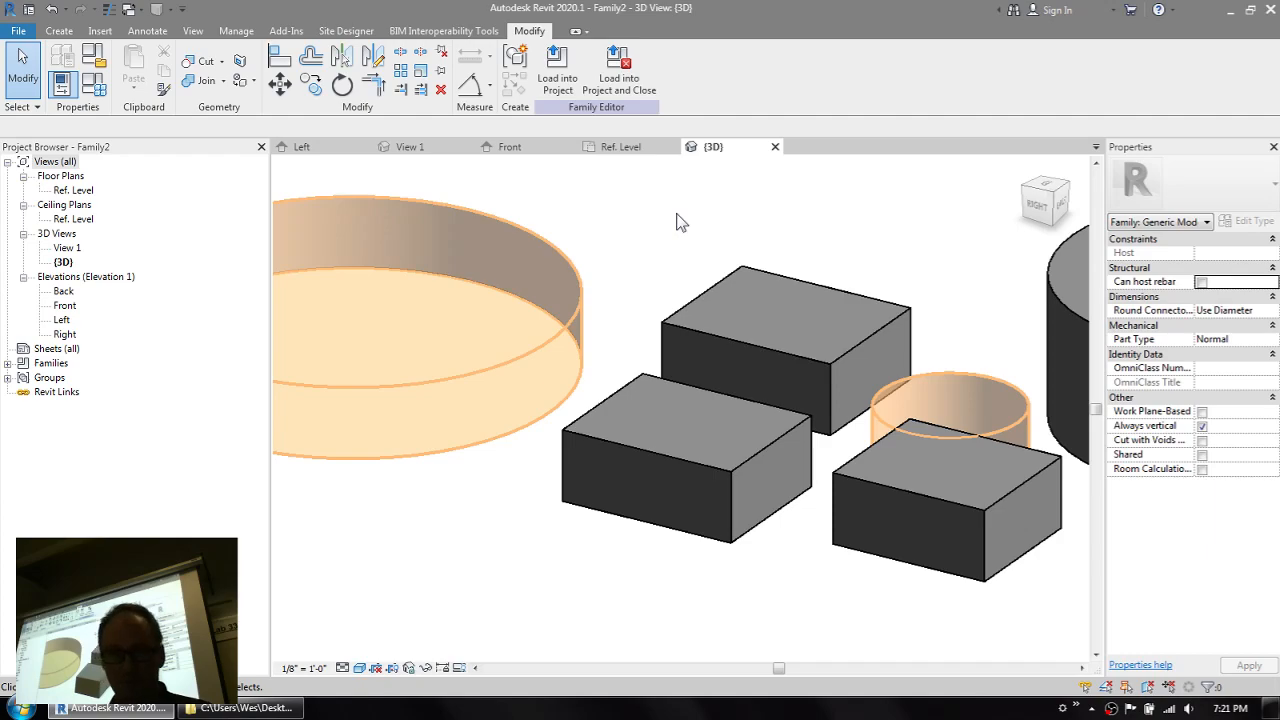
- Delete the large circular void in Family2's Ref. Level floor plan
double_click(75, 190)
scroll(512, 295, down, 3)
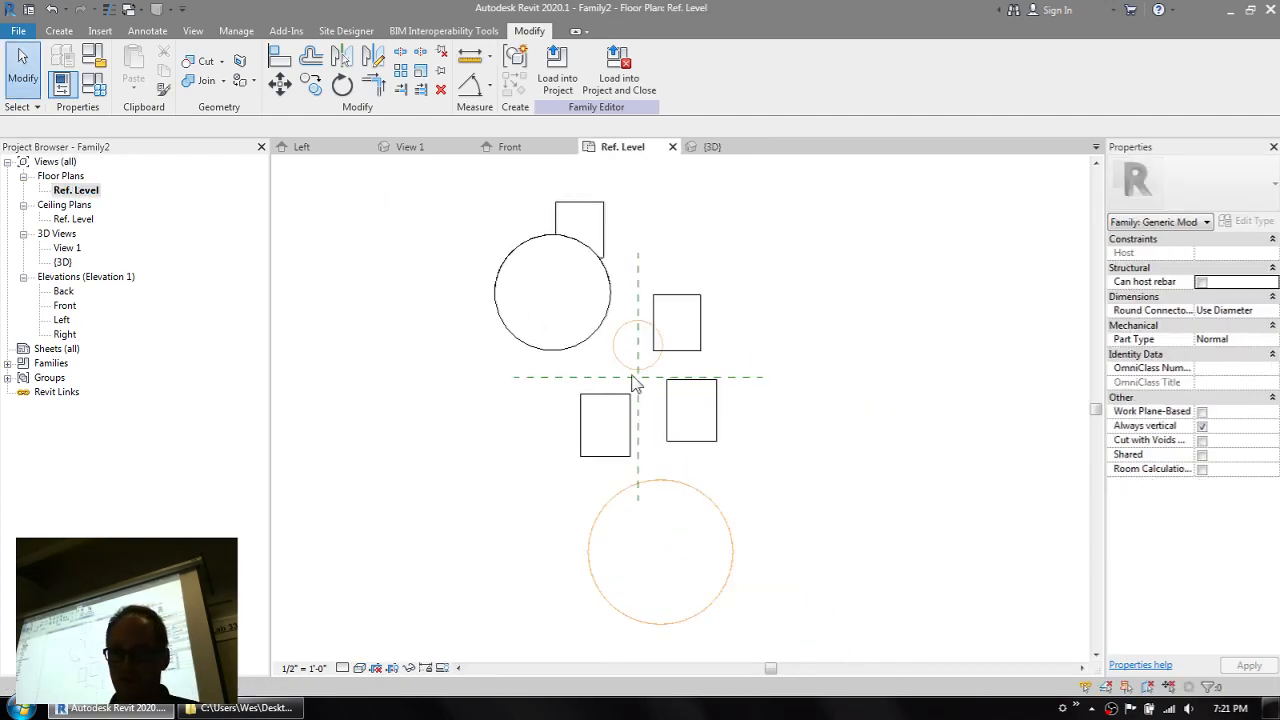
click(735, 503)
key(Delete)
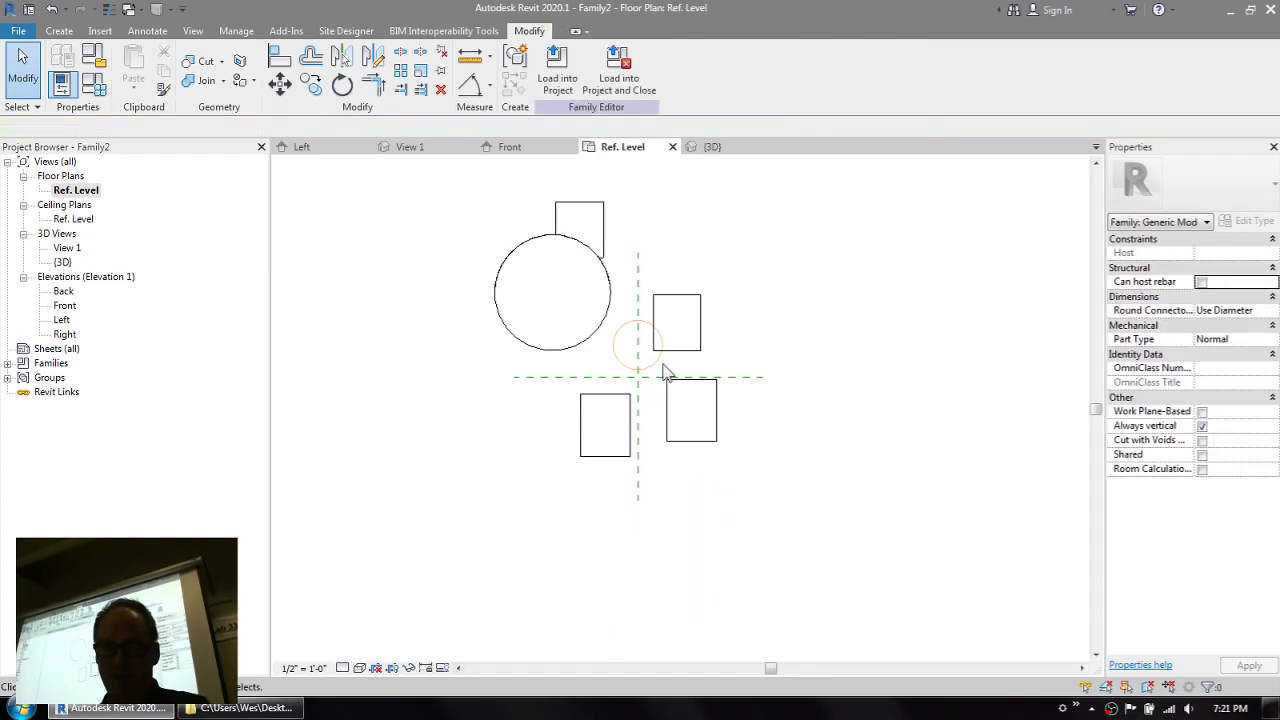
scroll(597, 404, up, 2)
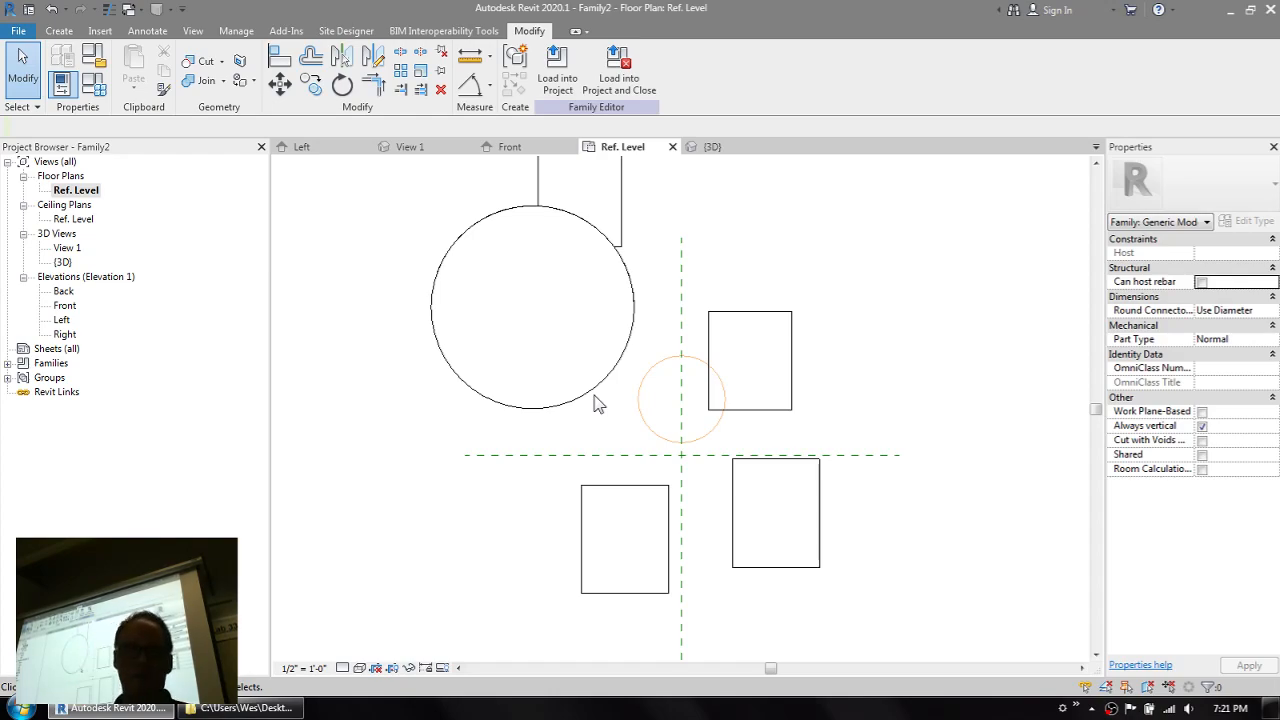
- Open the large circular extrusion's sketch for editing in the Ref. Level plan
double_click(593, 401)
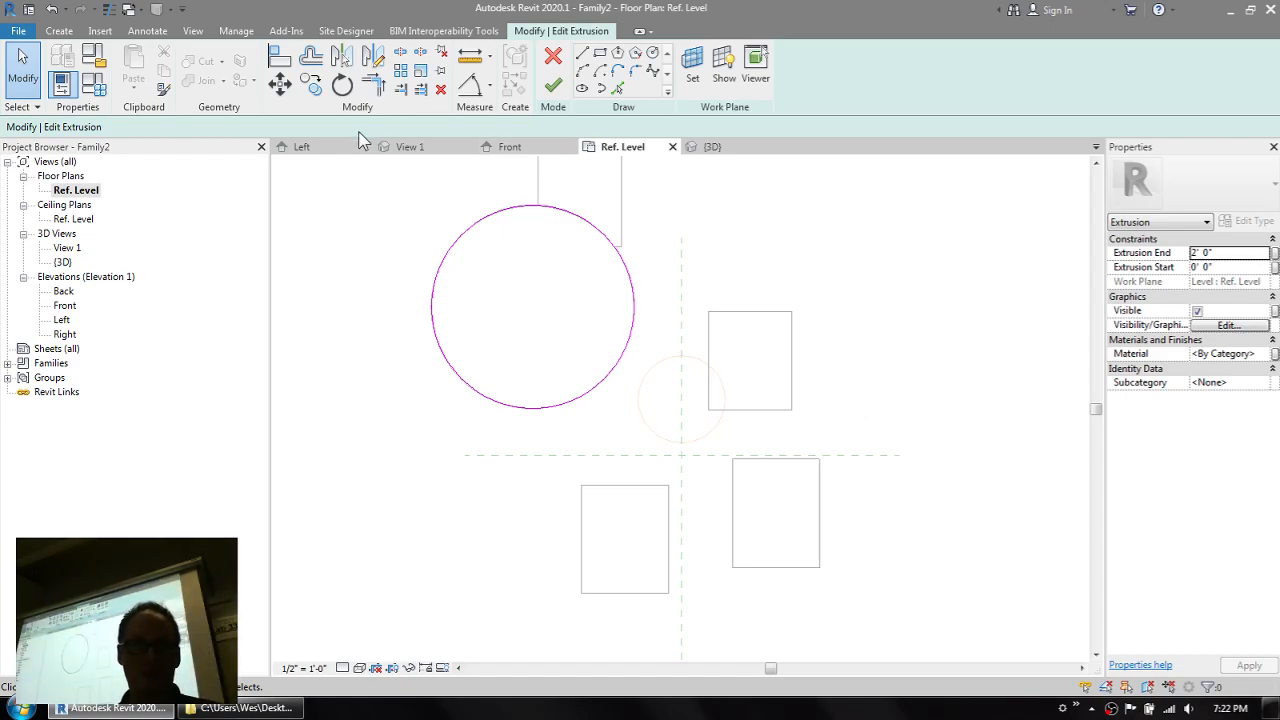
click(476, 86)
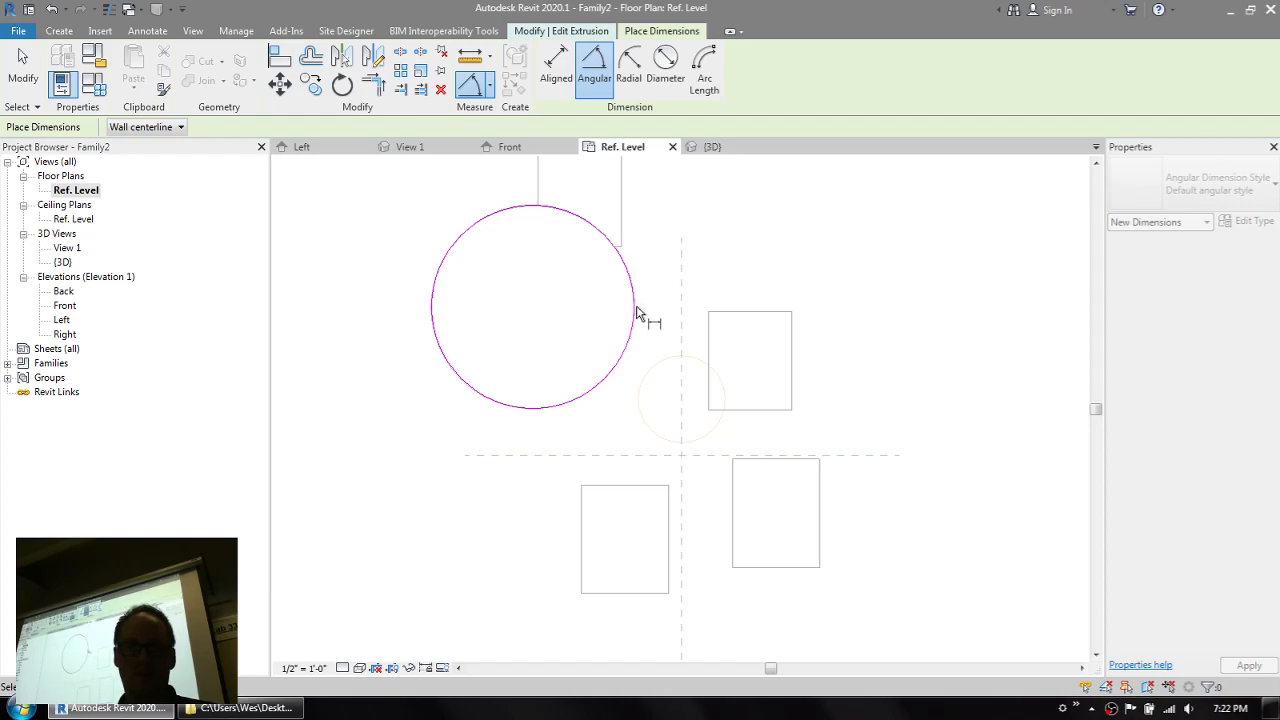
key(Escape)
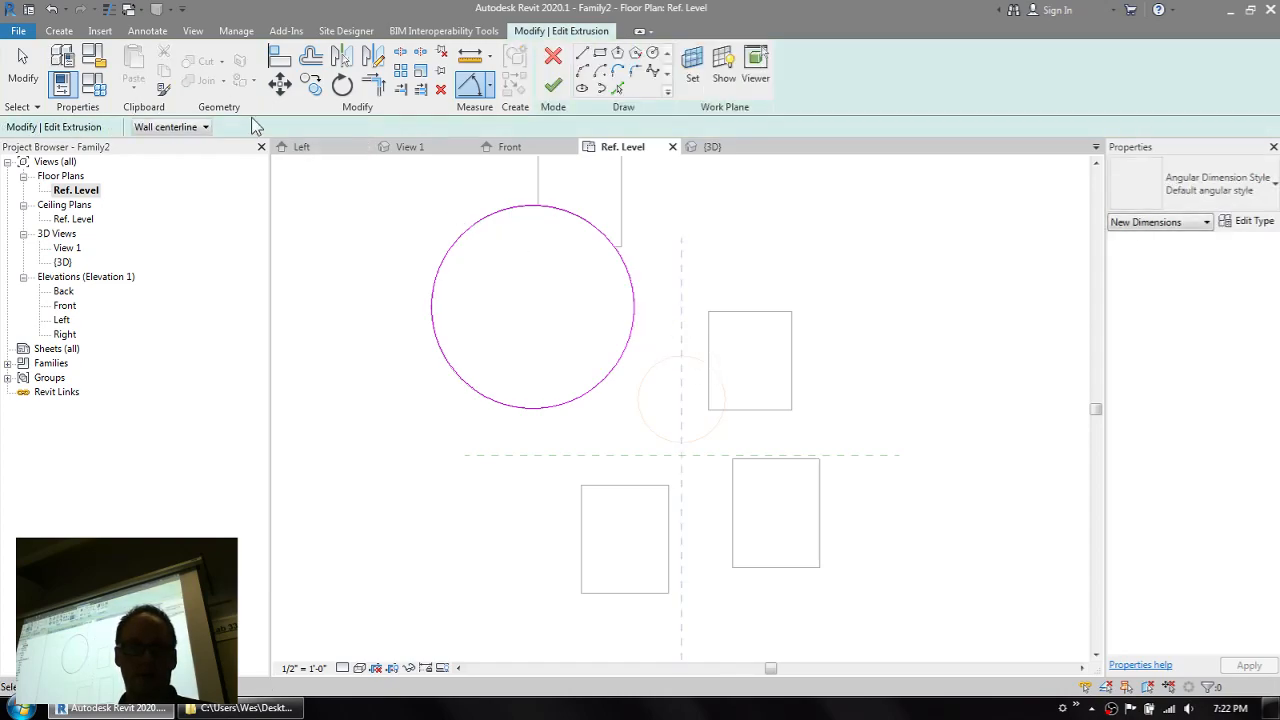
- Try an aligned dimension from the vertical reference plane to the near side of the circle in the sketch, and undo it
click(489, 90)
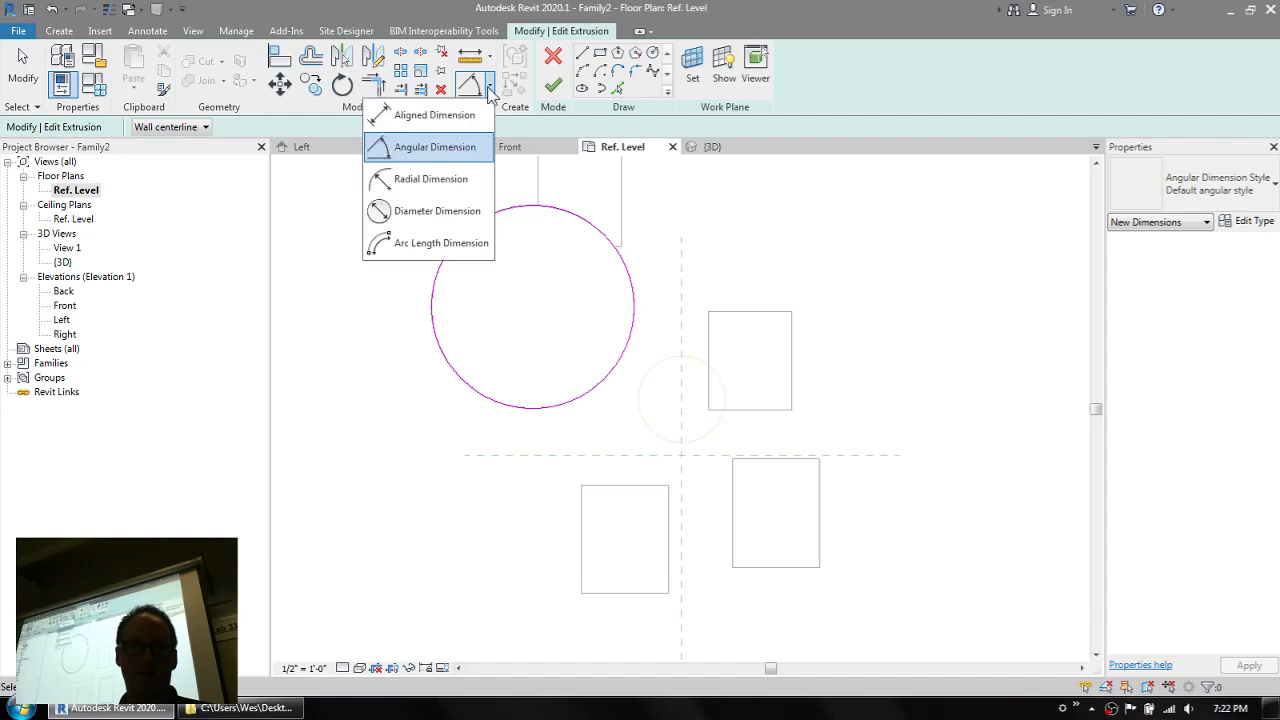
click(395, 115)
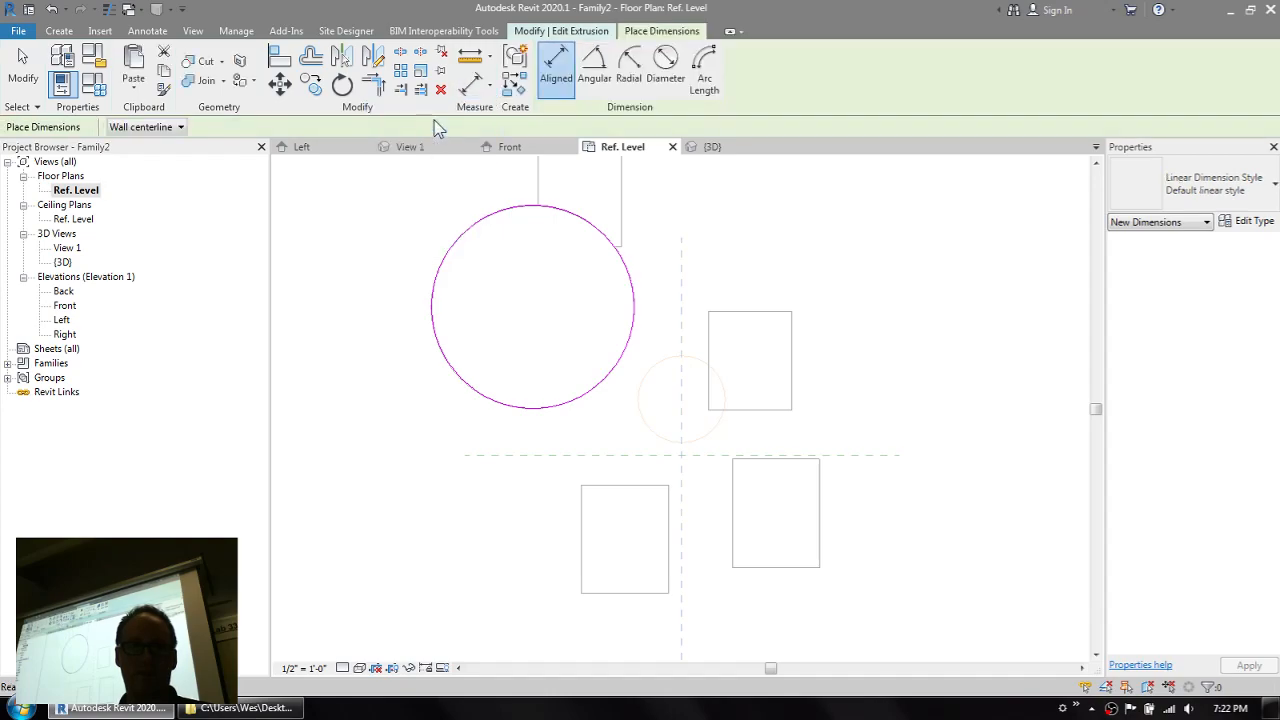
click(680, 312)
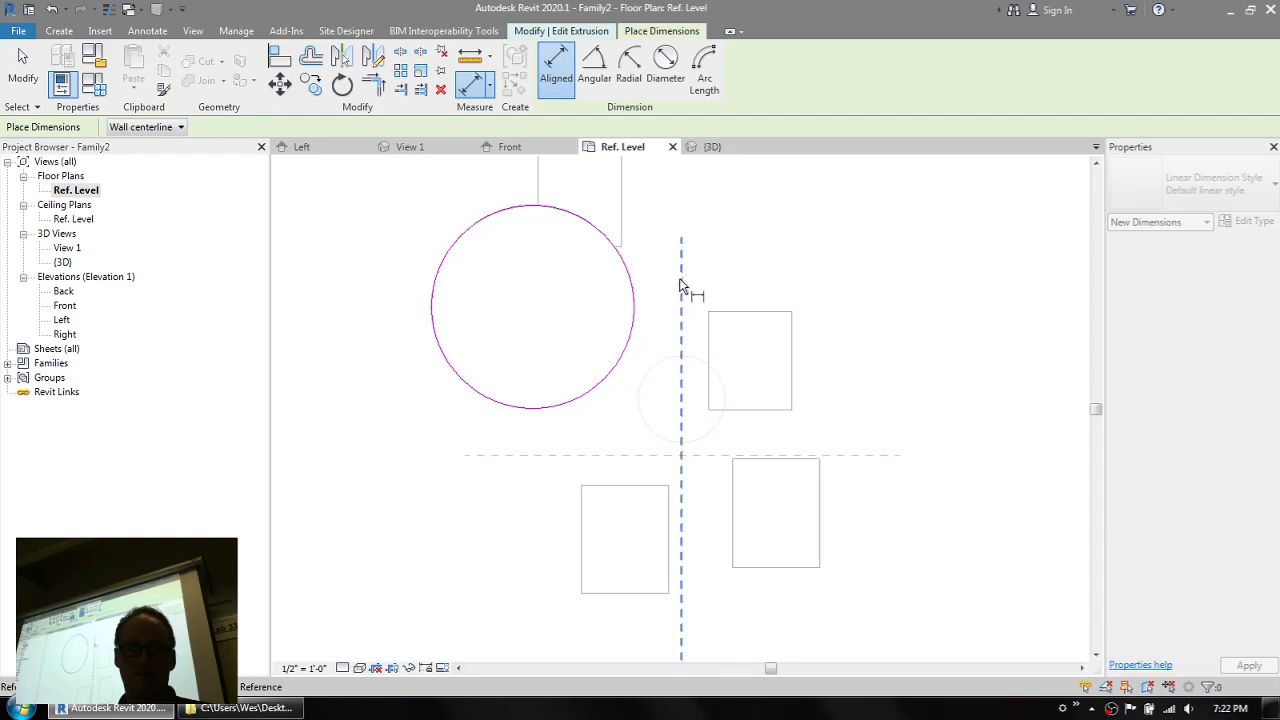
click(636, 302)
click(595, 300)
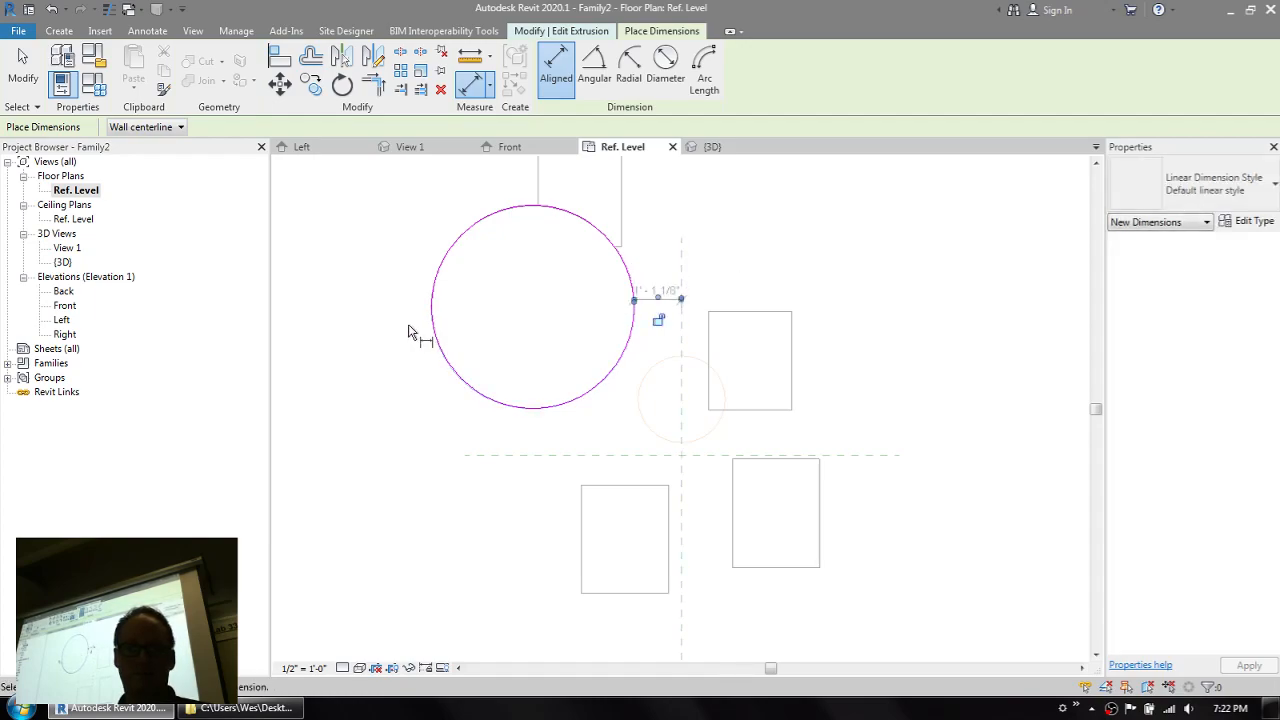
scroll(623, 300, up, 3)
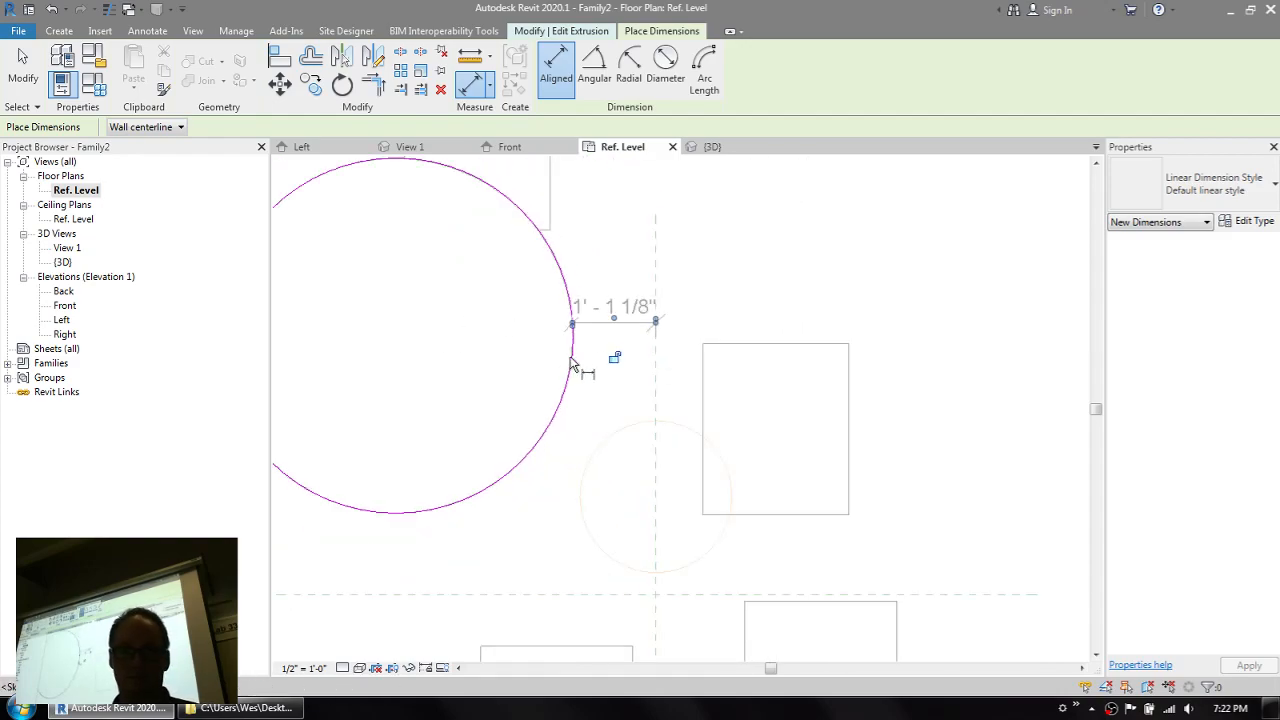
scroll(468, 345, down, 2)
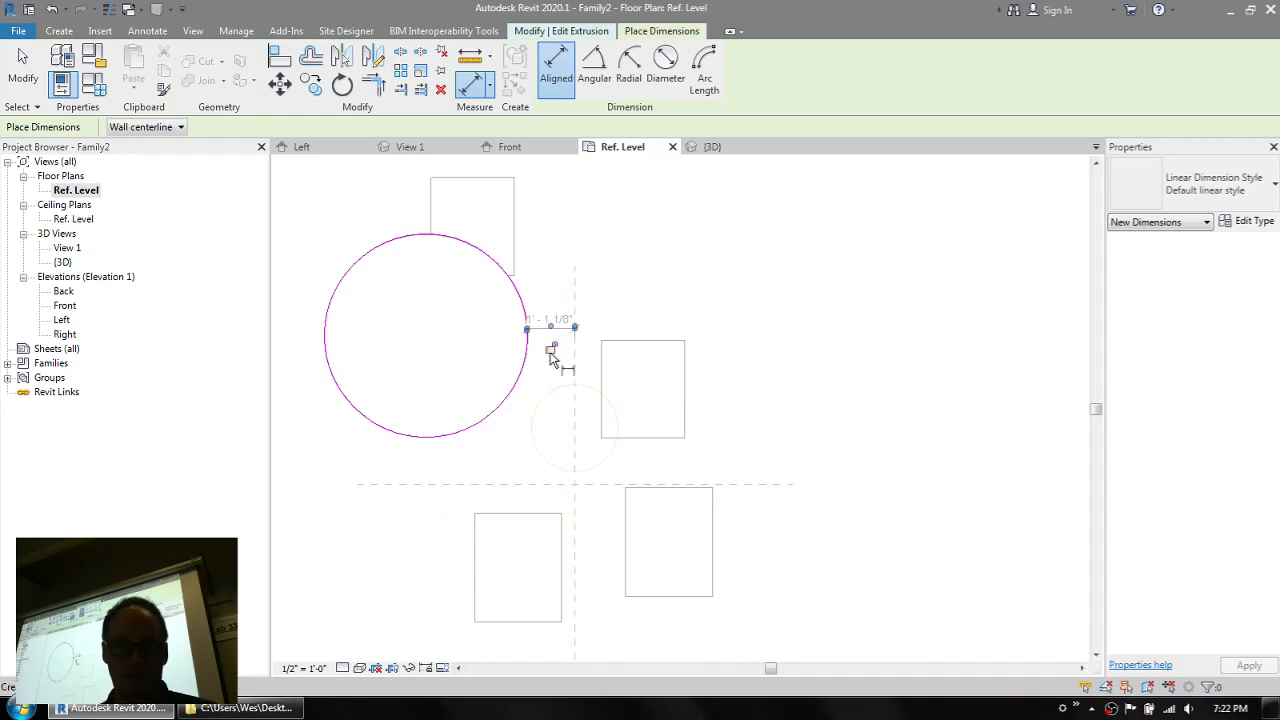
middle_drag(553, 356, 613, 358)
click(613, 358)
key(Escape)
key(Escape)
scroll(612, 358, up, 3)
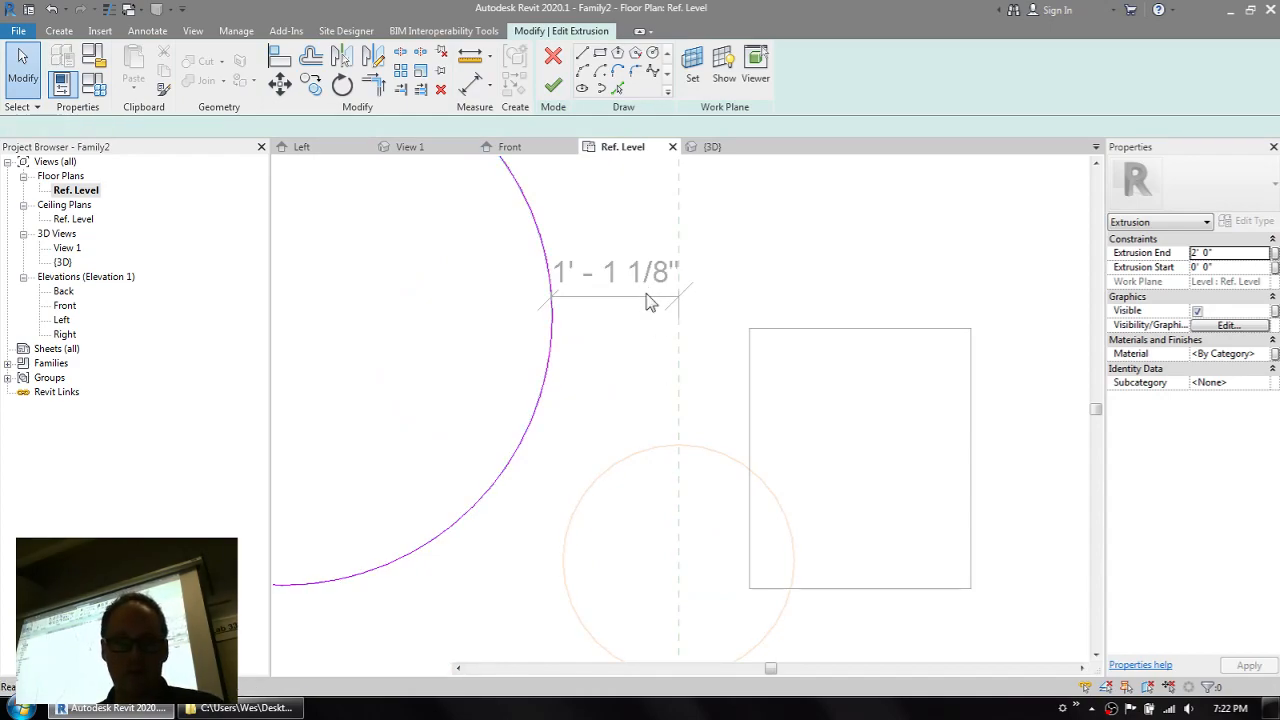
scroll(647, 300, down, 3)
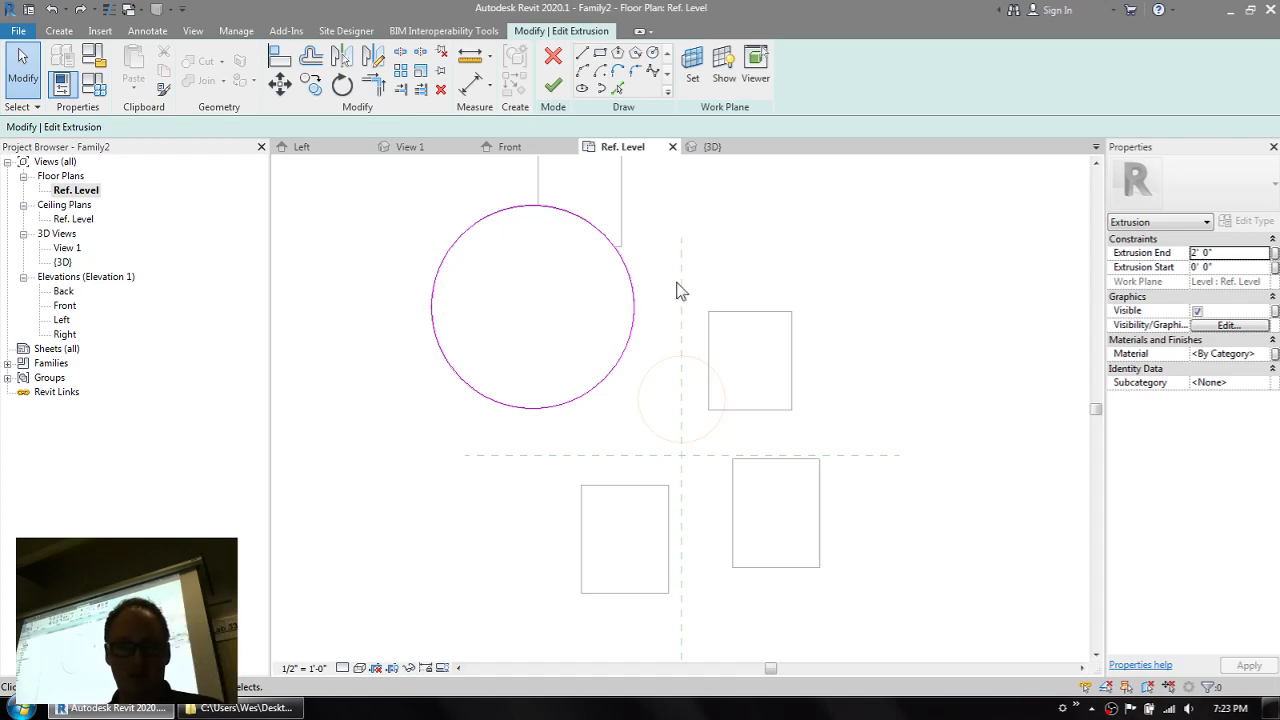
- Place an aligned dimension between the vertical reference plane and the circle's nearest quadrant below its centre, and finish the sketch
key(d)
key(i)
click(680, 292)
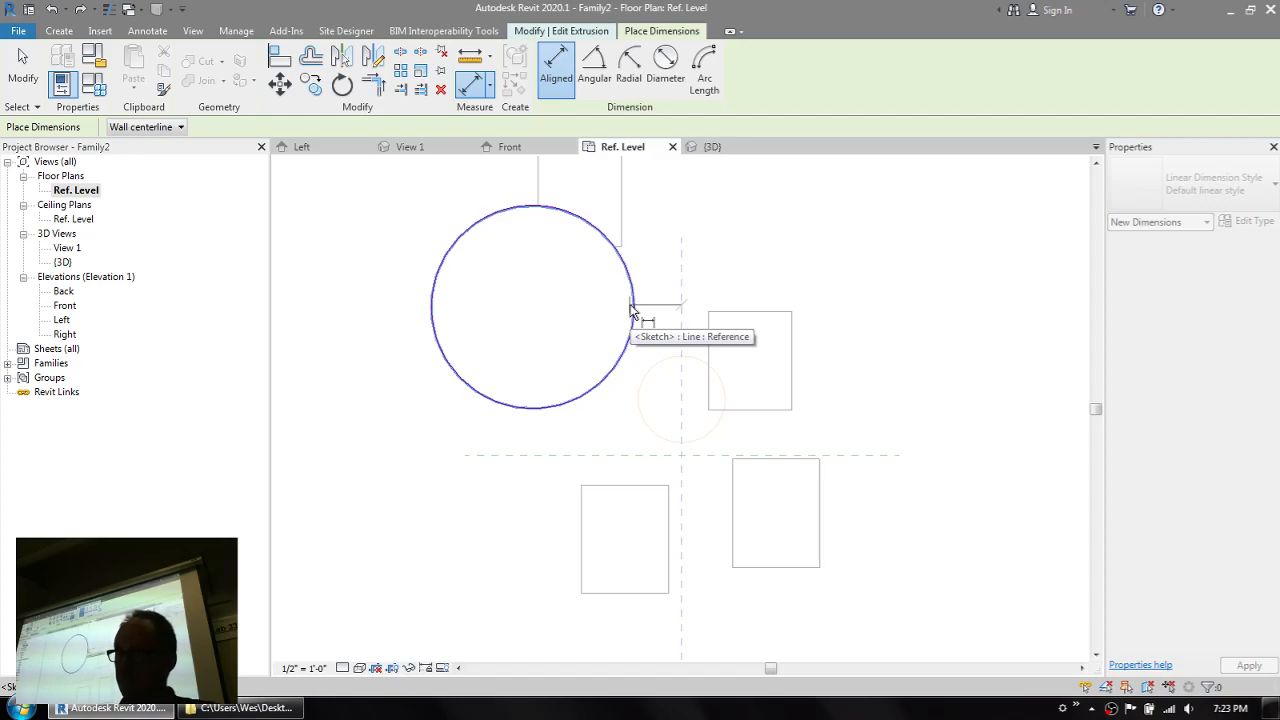
click(631, 311)
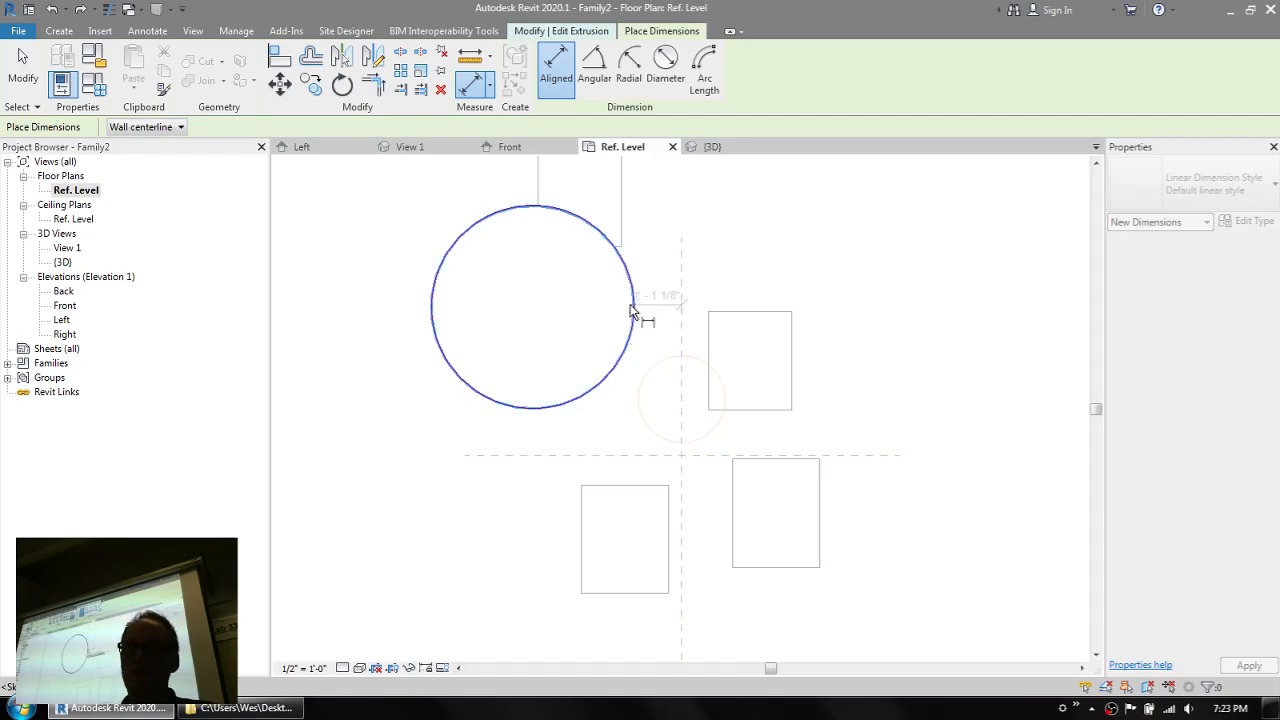
click(560, 355)
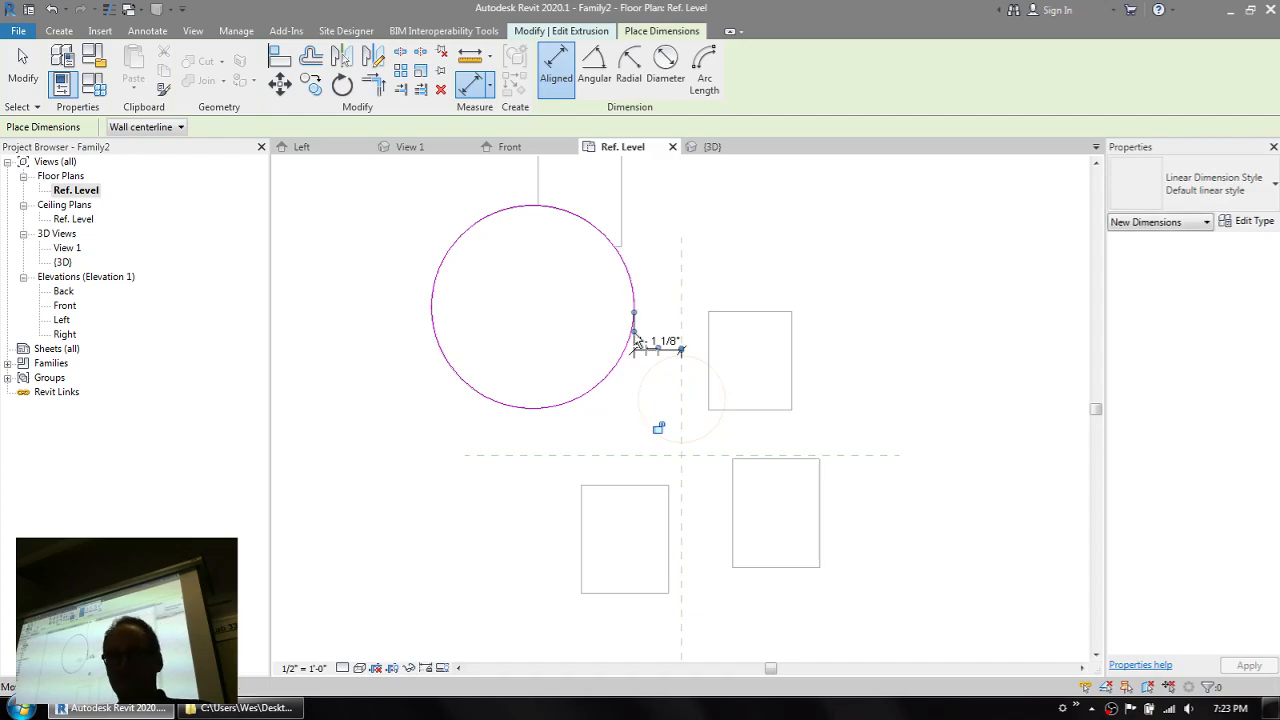
scroll(652, 333, up, 4)
scroll(657, 321, down, 3)
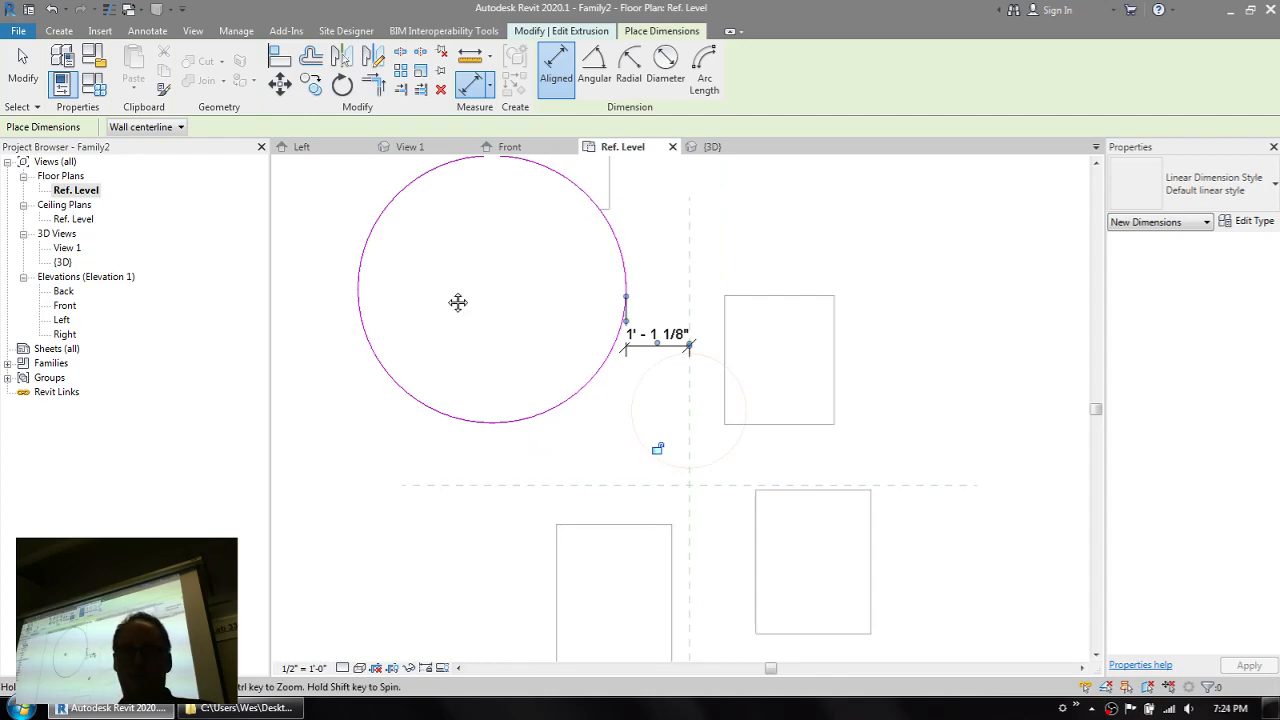
middle_drag(457, 300, 463, 380)
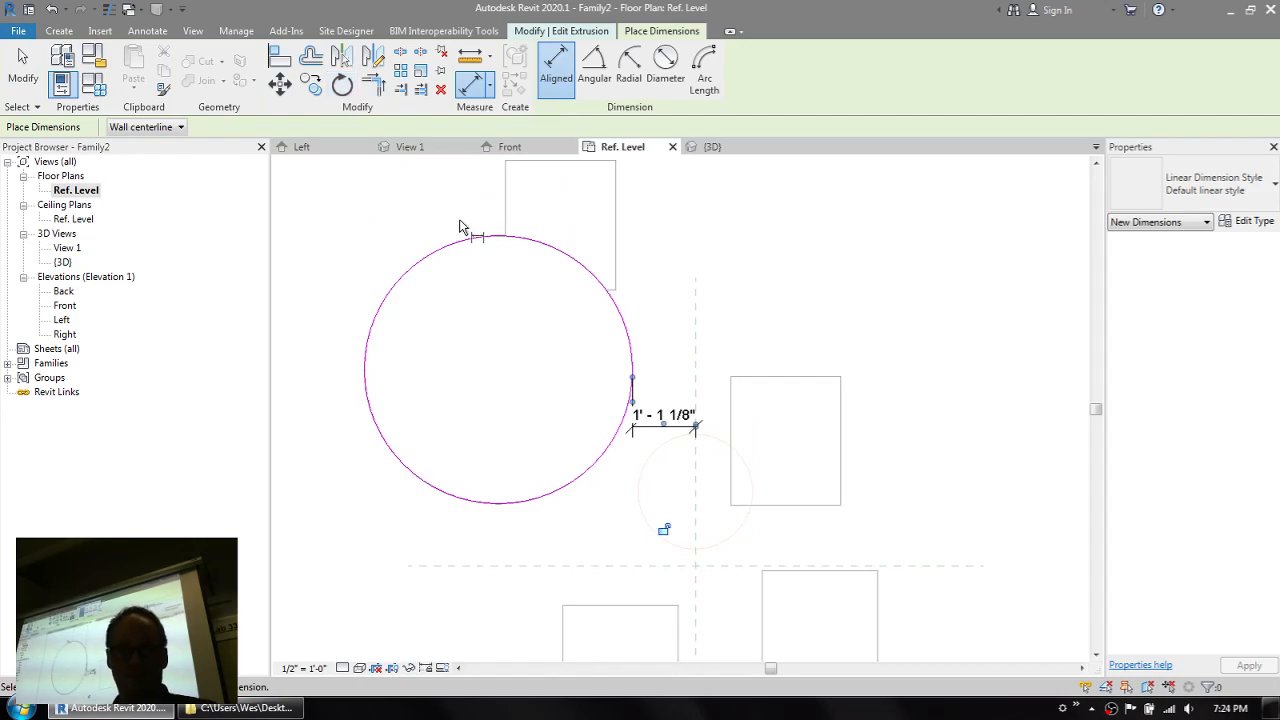
key(Escape)
key(Escape)
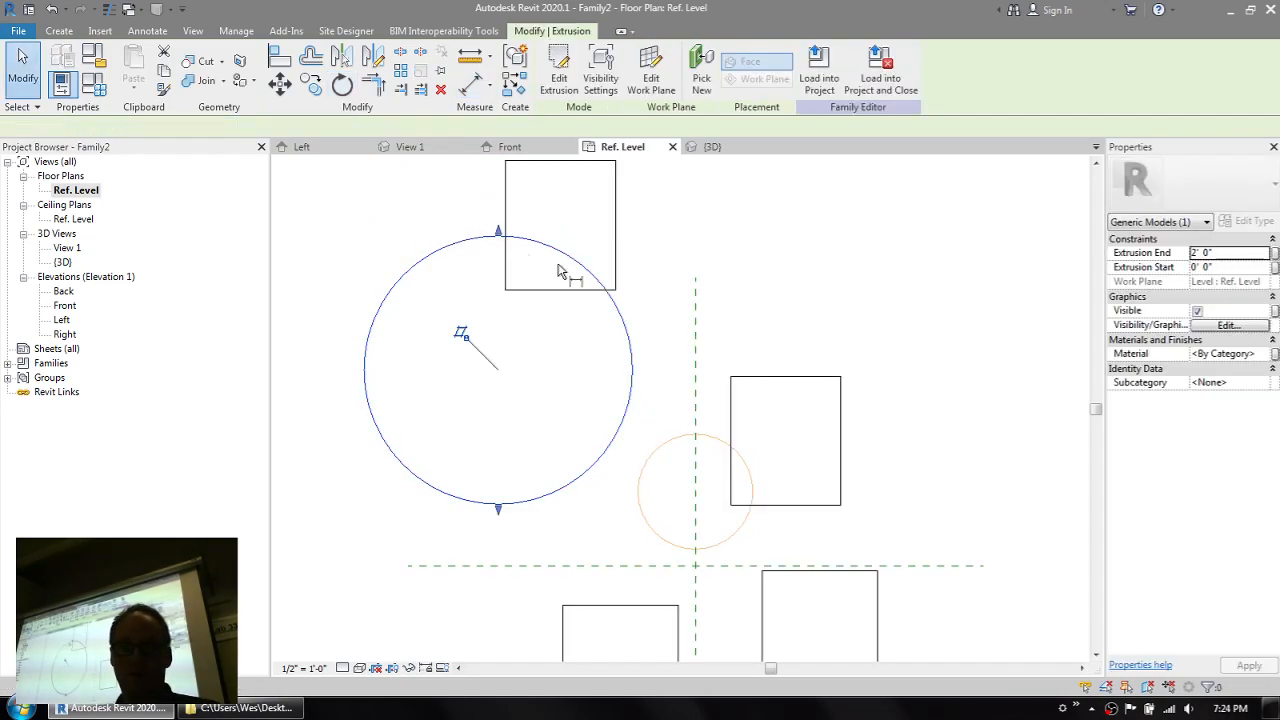
- Add an aligned dimension outside the sketch from the vertical reference plane to the circular solid's nearest quadrant, above its centre
key(d)
key(i)
click(637, 372)
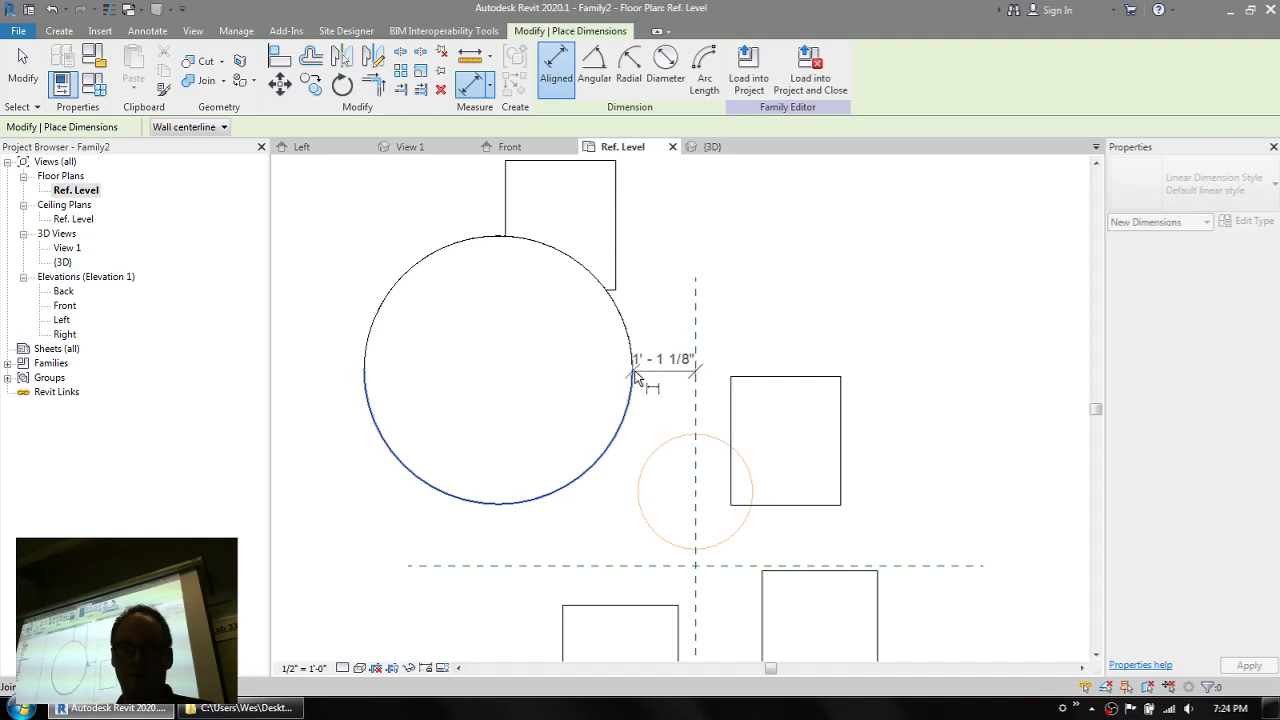
click(664, 312)
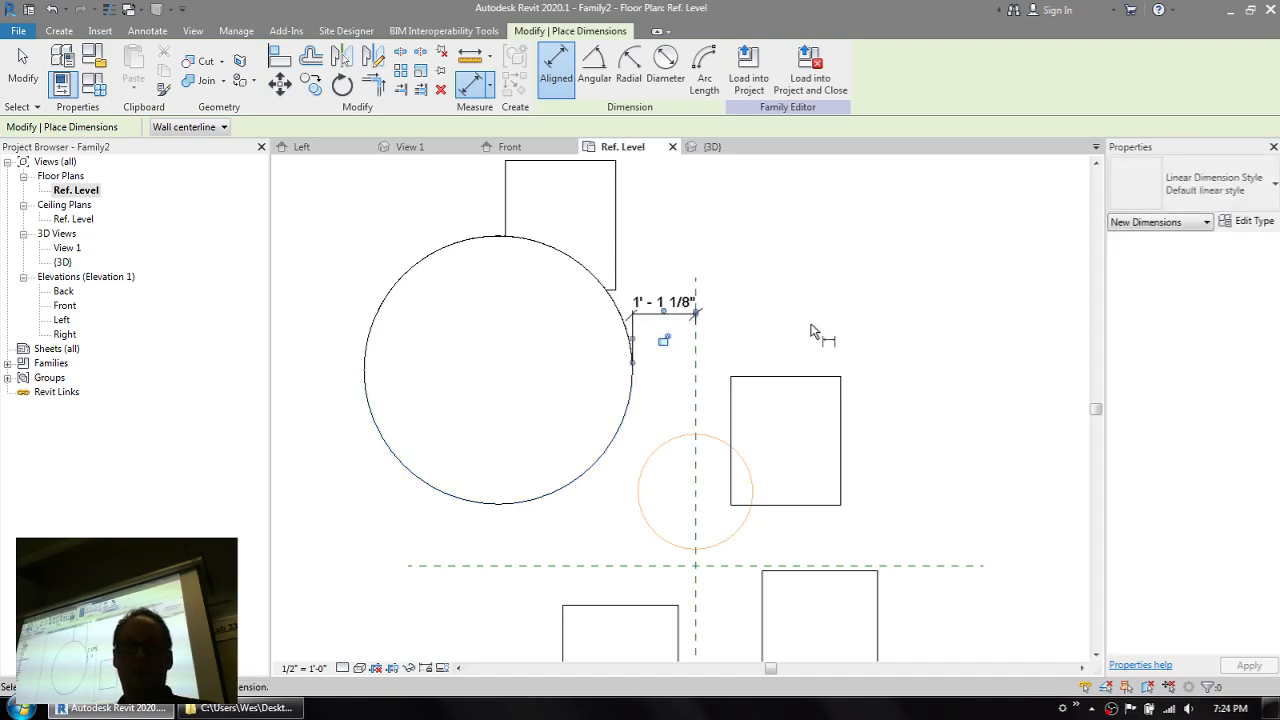
key(Escape)
key(Escape)
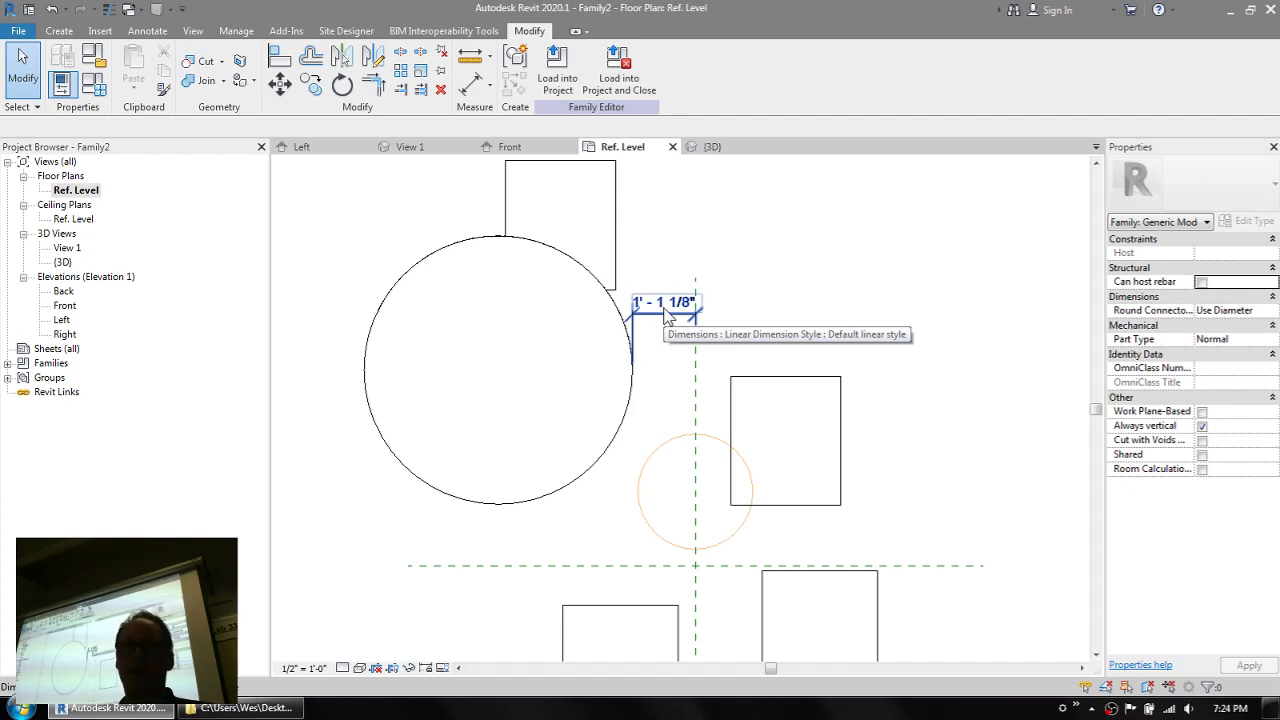
- Label the dimension outside the sketch with a new length type parameter named "Move quadrant", grouped under Dimensions
click(667, 315)
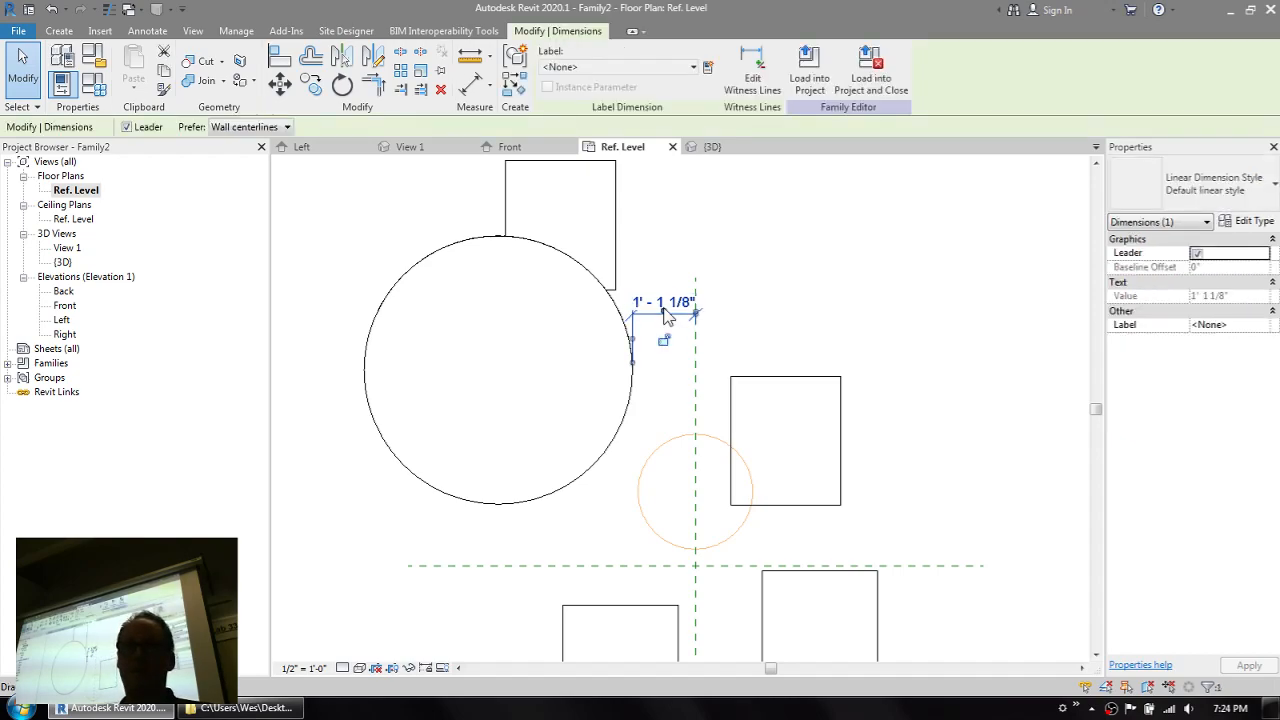
click(708, 68)
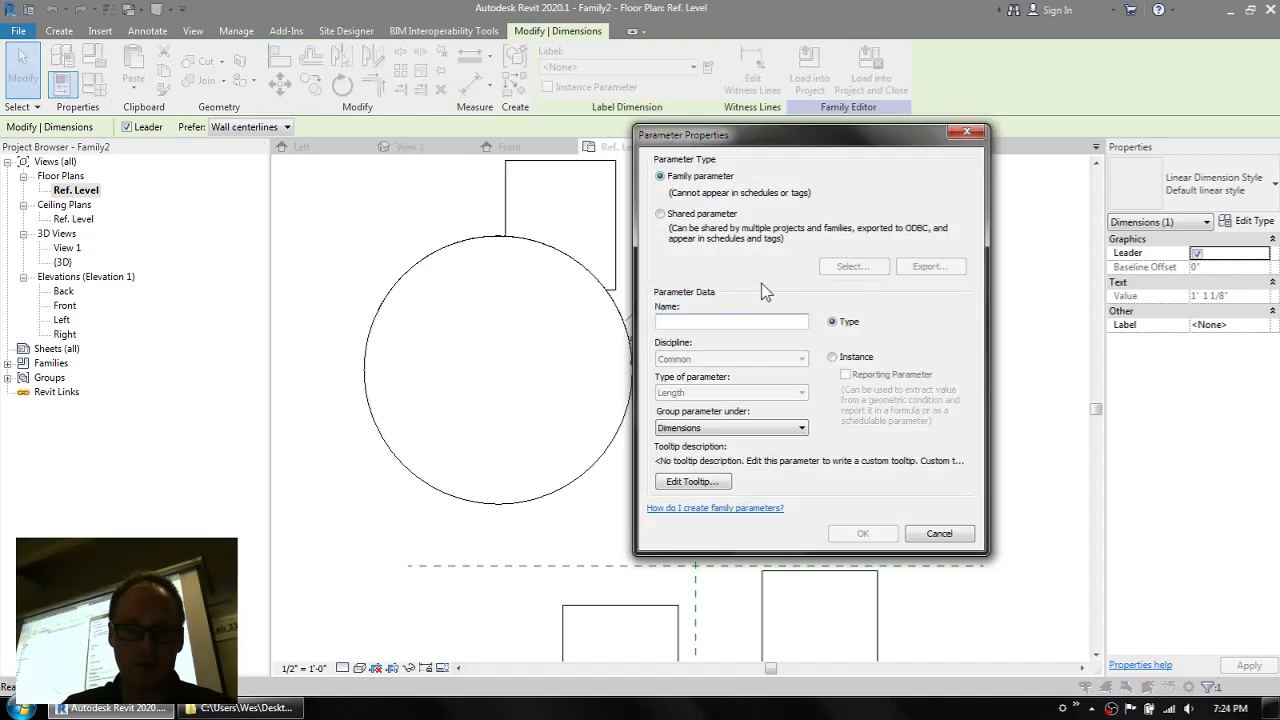
text(Move quadrant)
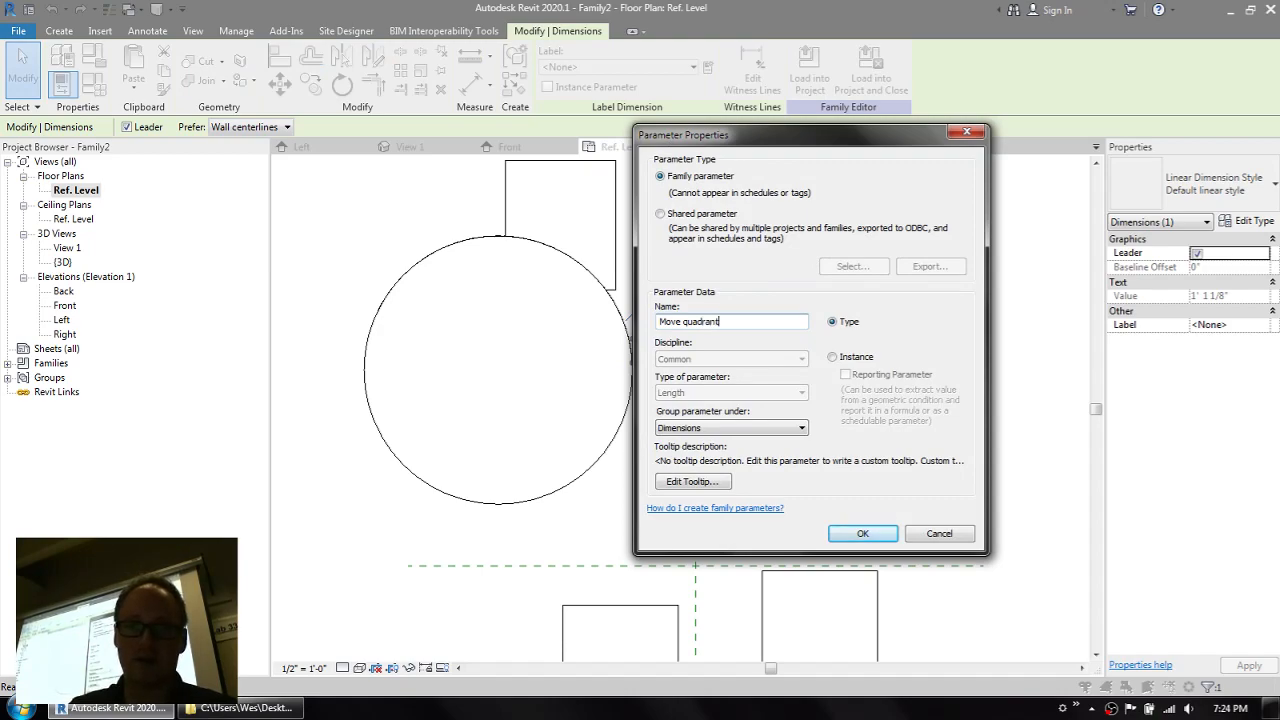
key(Return)
click(763, 293)
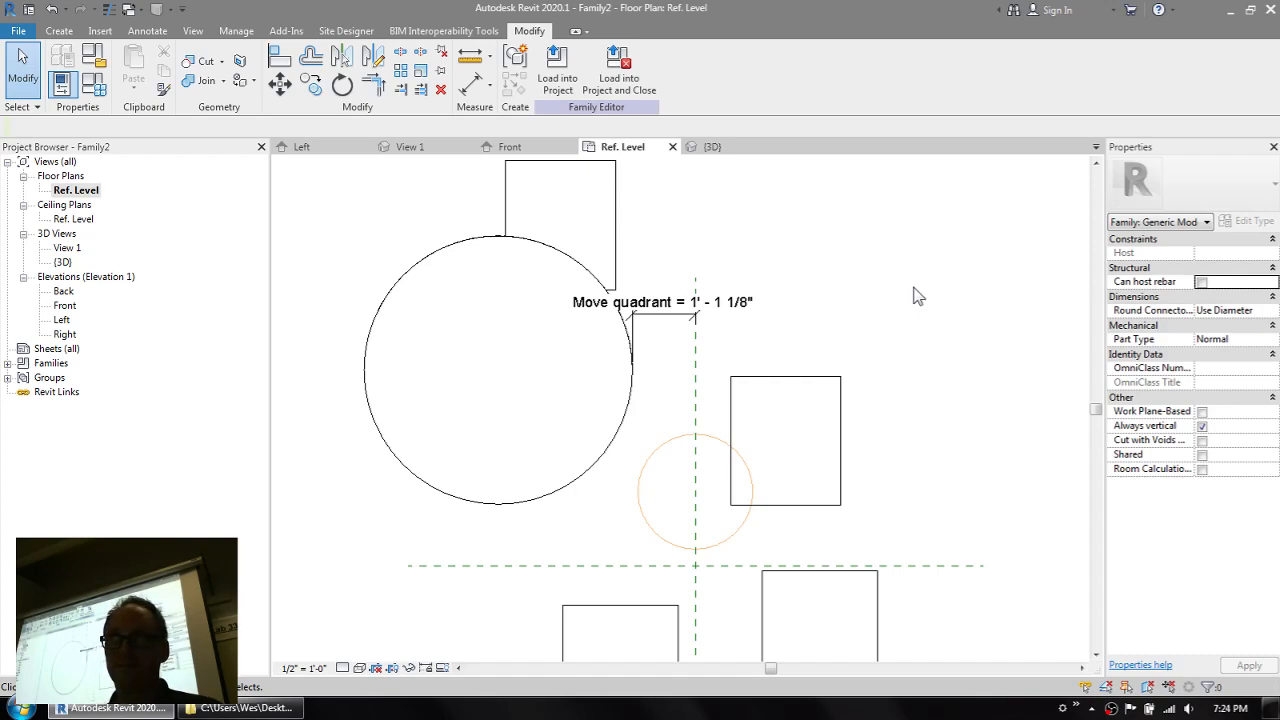
- Try setting the Move quadrant dimension outside the sketch to 2', and delete that dimension
click(718, 300)
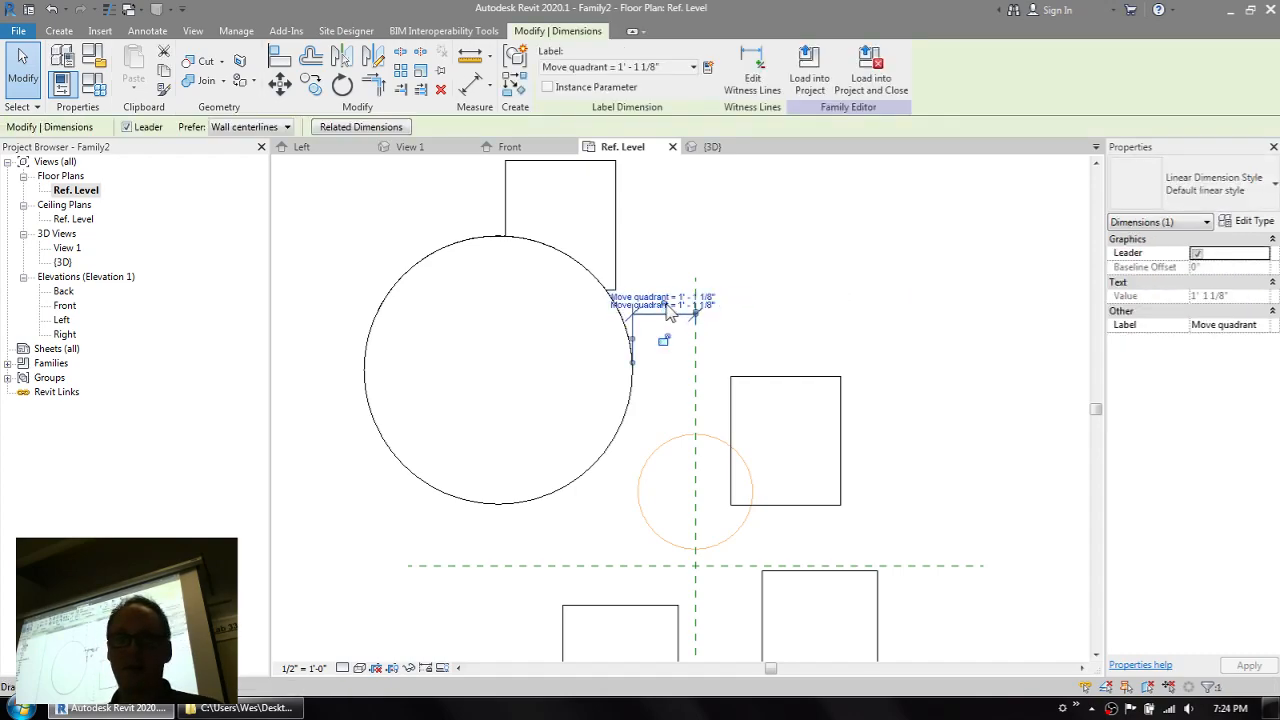
click(700, 297)
text(2)
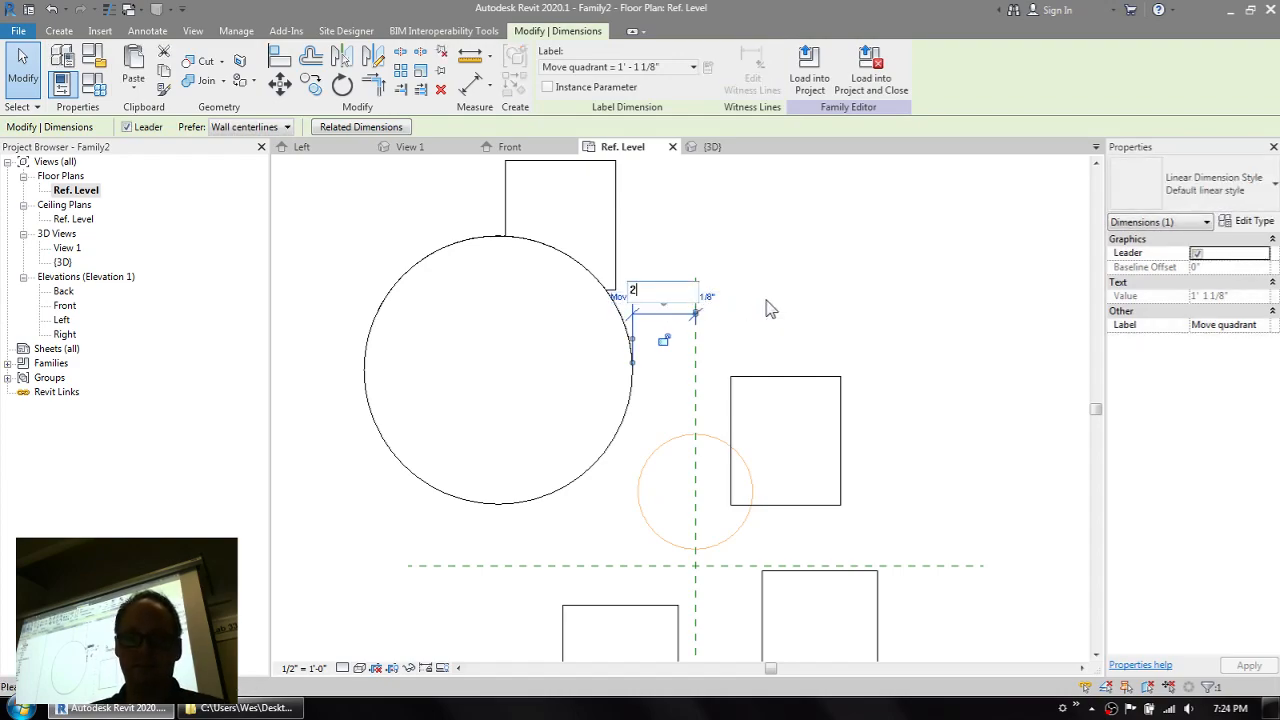
key(Return)
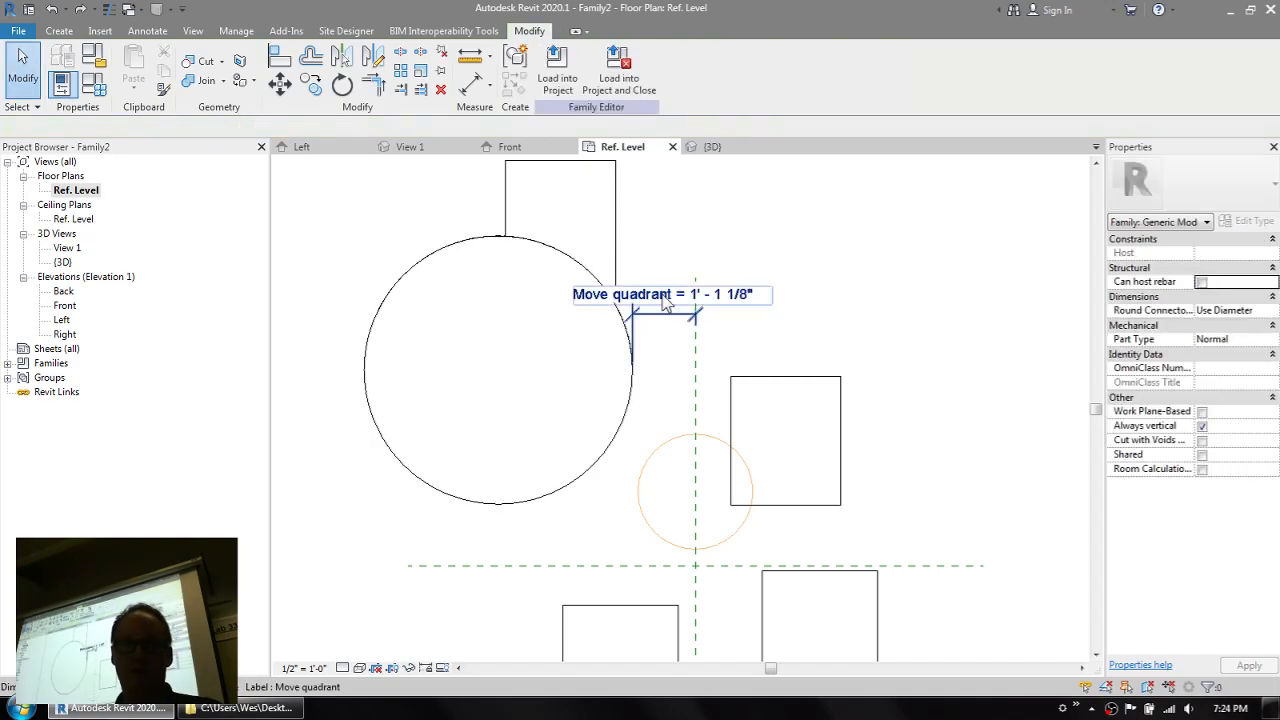
key(Escape)
- Label the dimension inside the circle's extrusion sketch with the Move quadrant parameter and finish the sketch
double_click(633, 363)
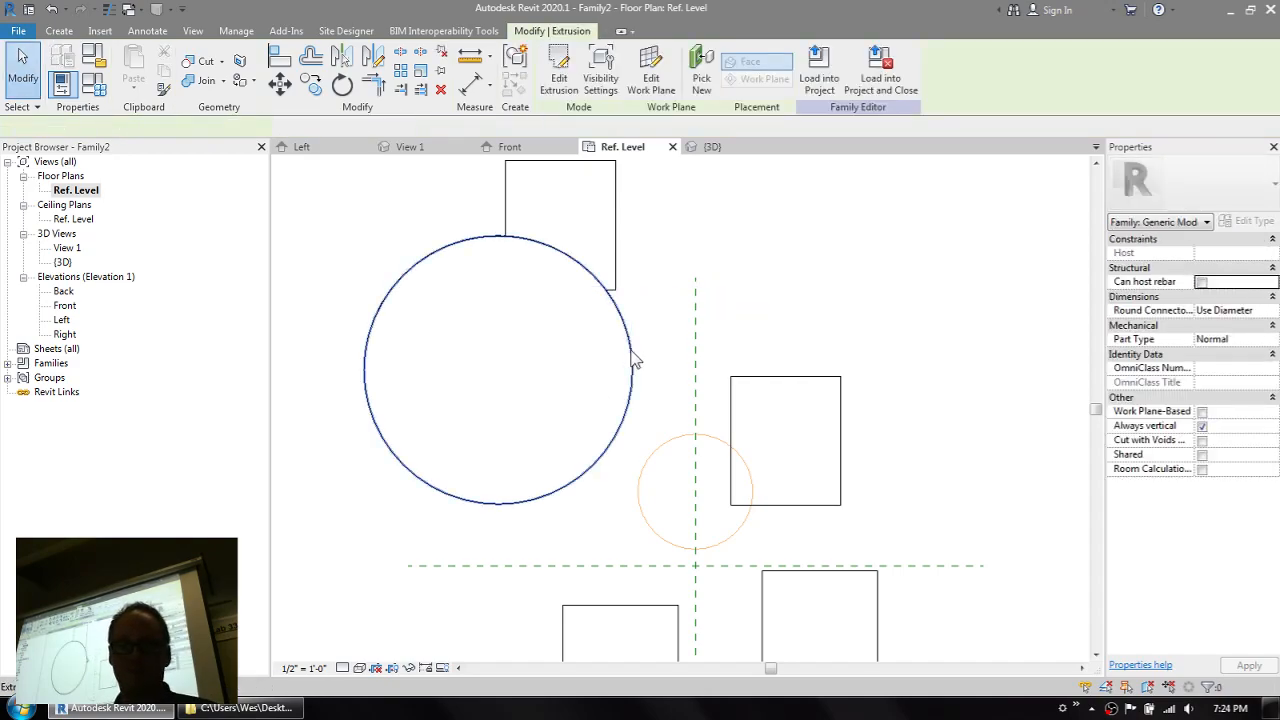
click(665, 425)
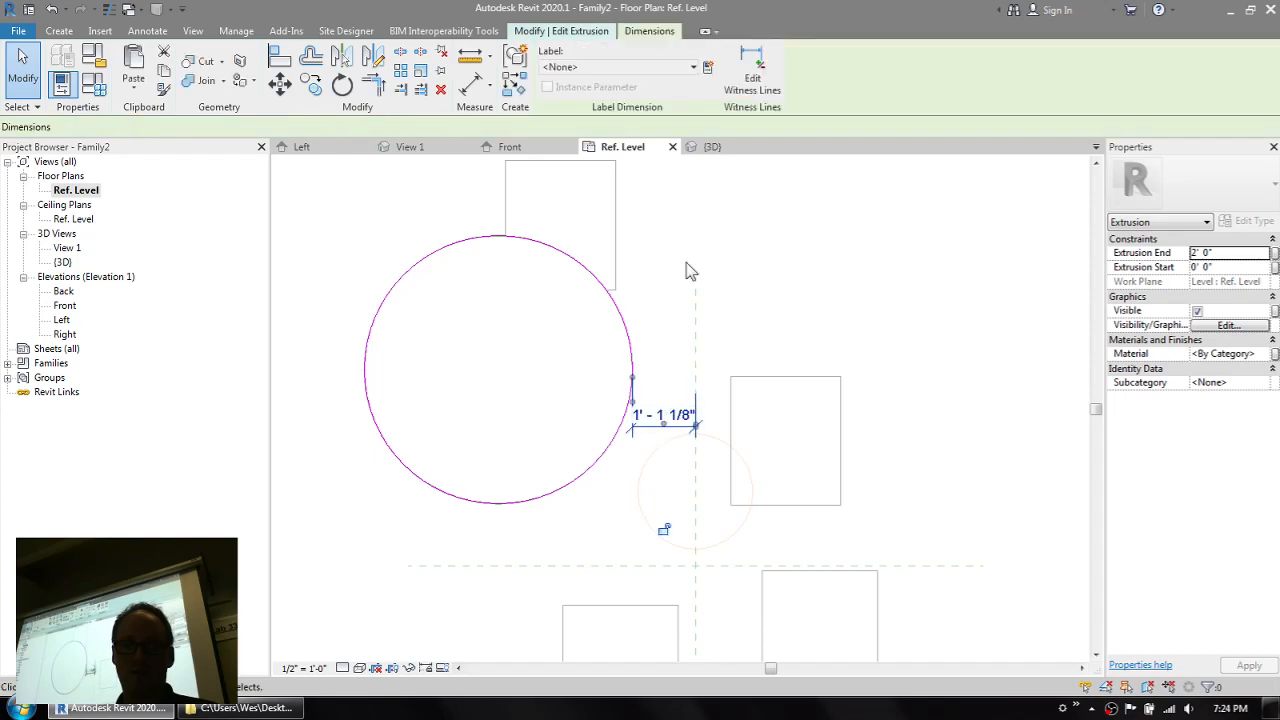
click(627, 70)
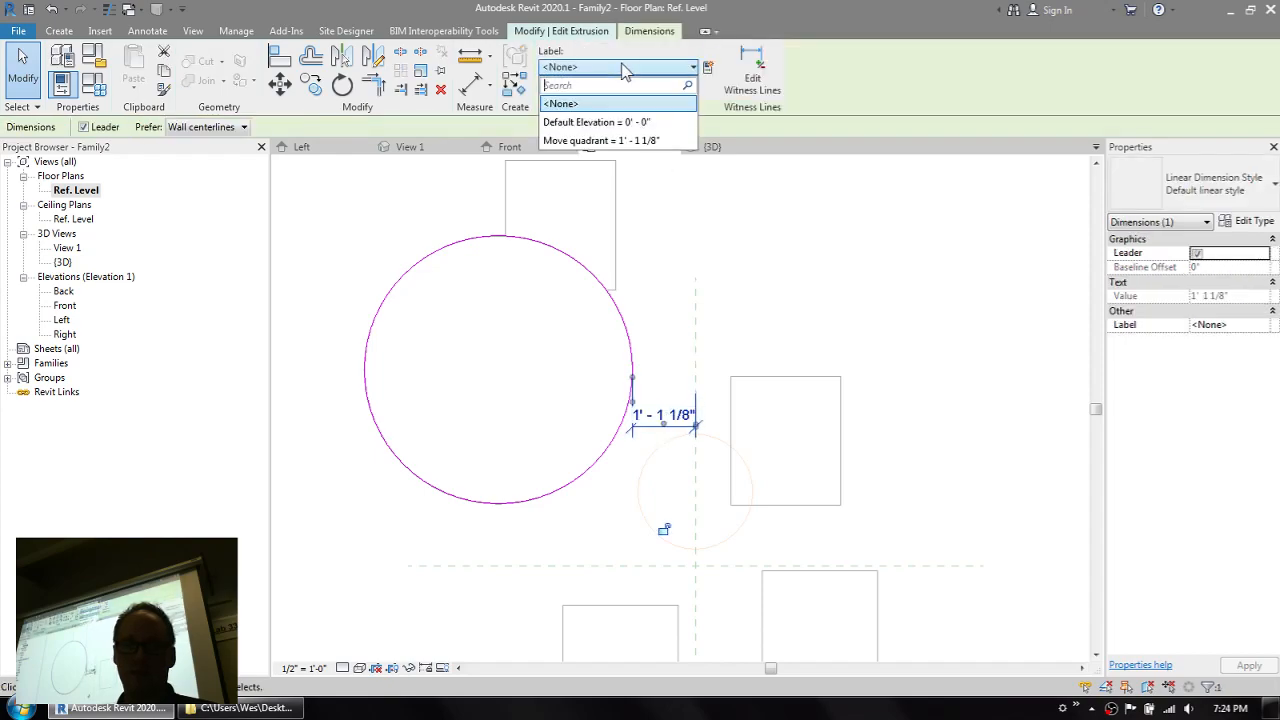
click(630, 140)
click(780, 234)
click(551, 84)
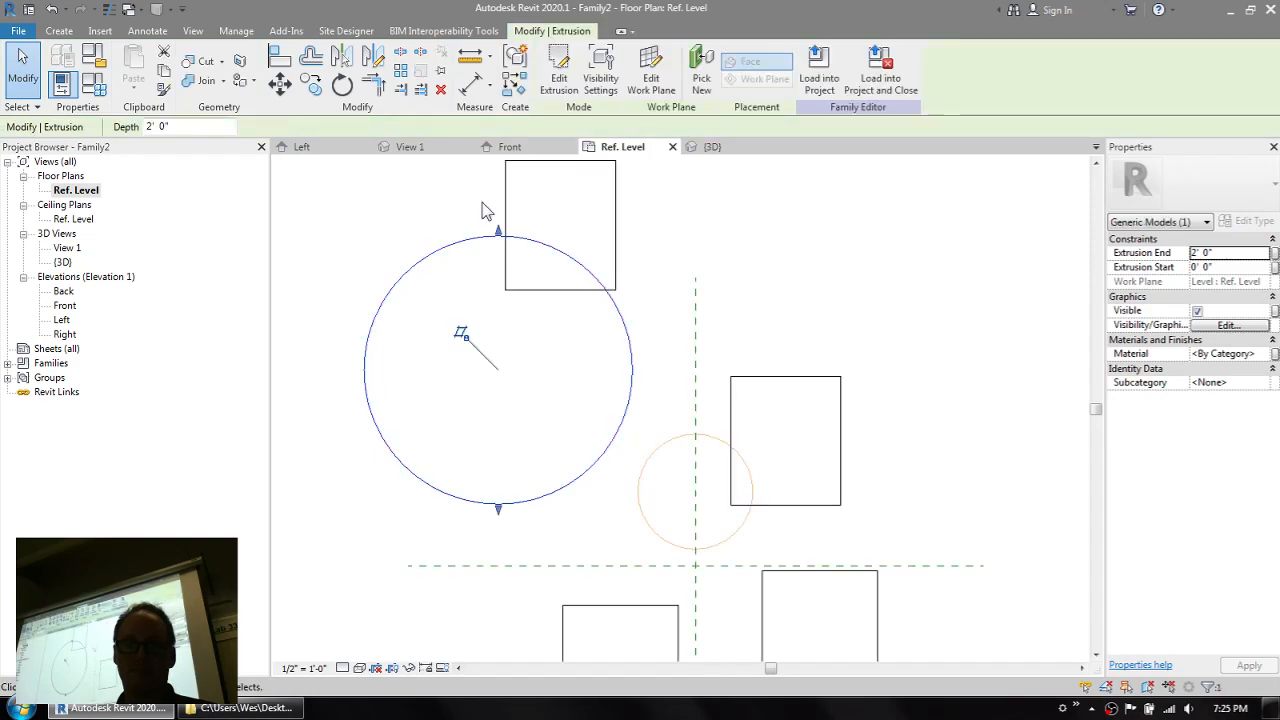
- Set the Move quadrant parameter to 2' in the family types and apply it
click(95, 85)
click(702, 290)
text(2)
click(900, 547)
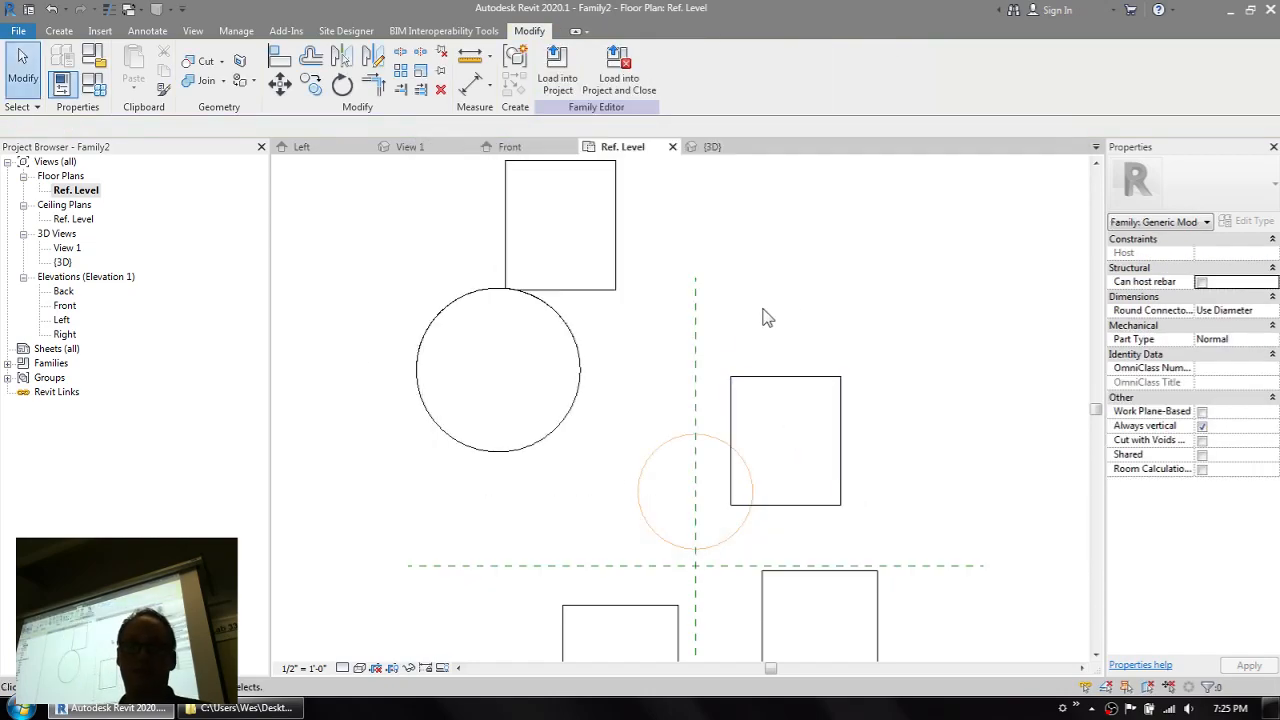
- Reopen the circular extrusion's sketch and delete its Move quadrant dimension
click(582, 372)
click(558, 84)
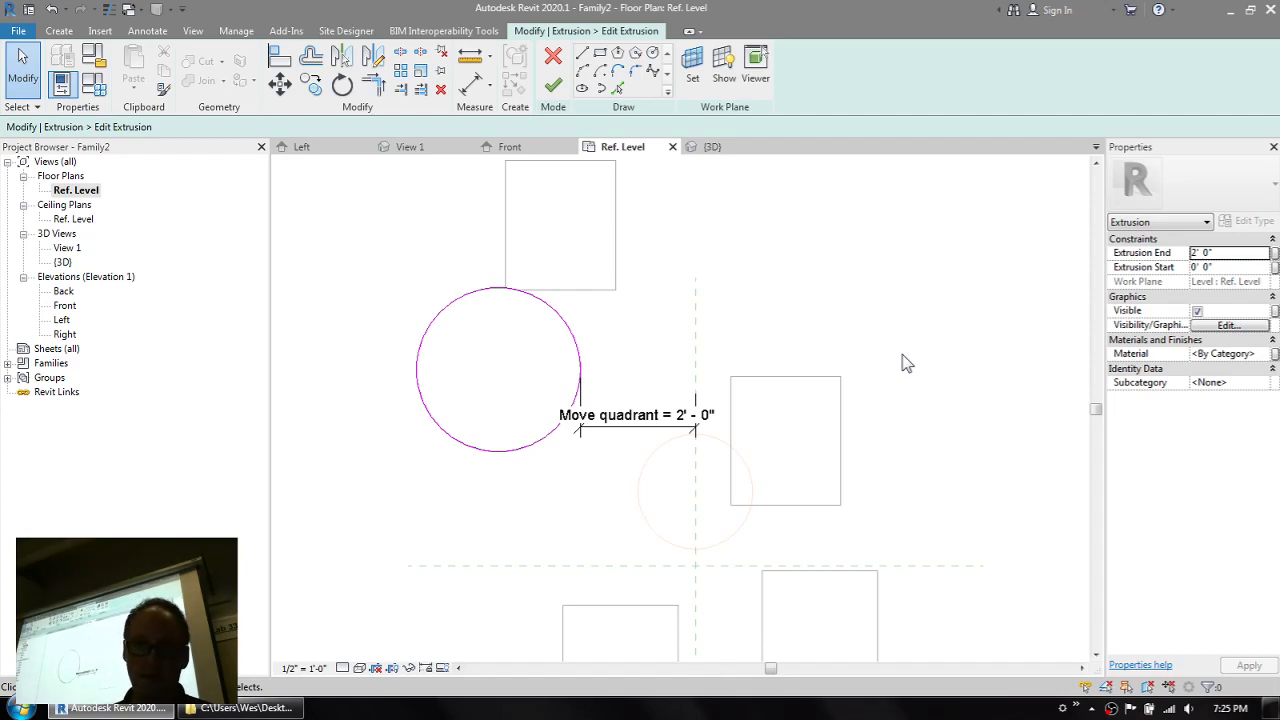
click(662, 421)
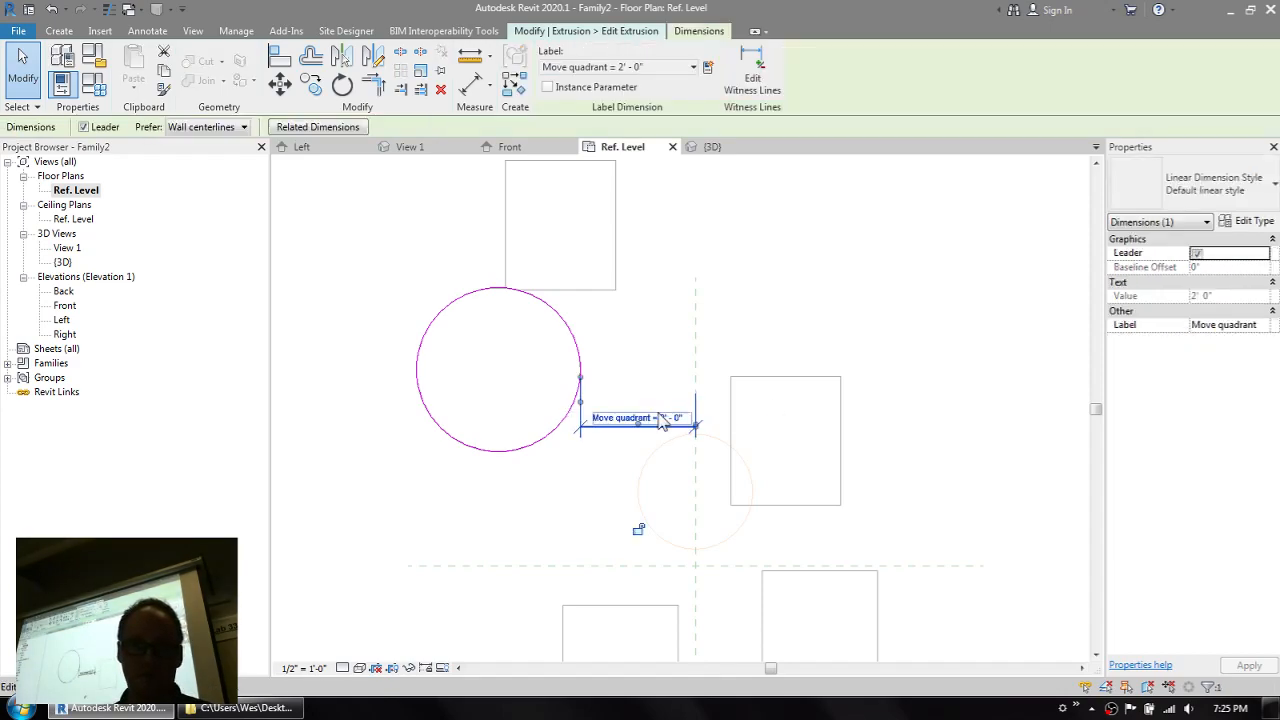
click(688, 378)
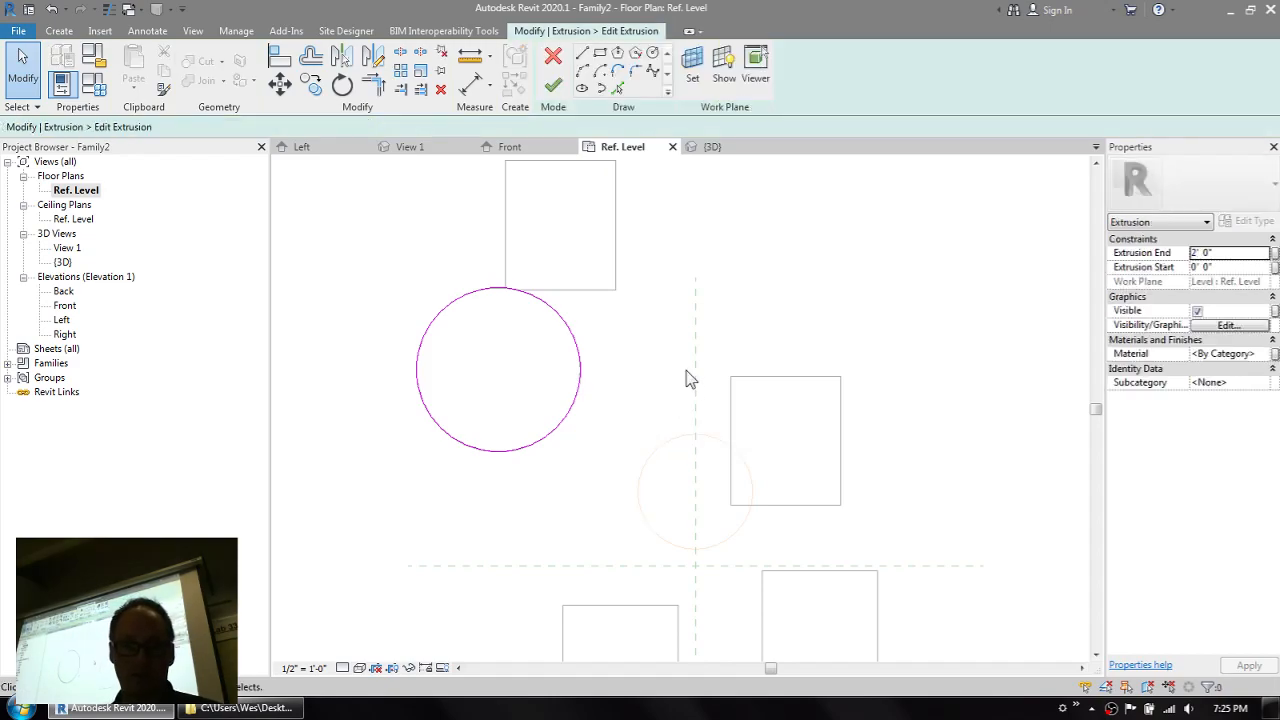
- Dimension the horizontal distance from the vertical reference plane to the centre of the sketched circle
key(d)
key(i)
click(694, 362)
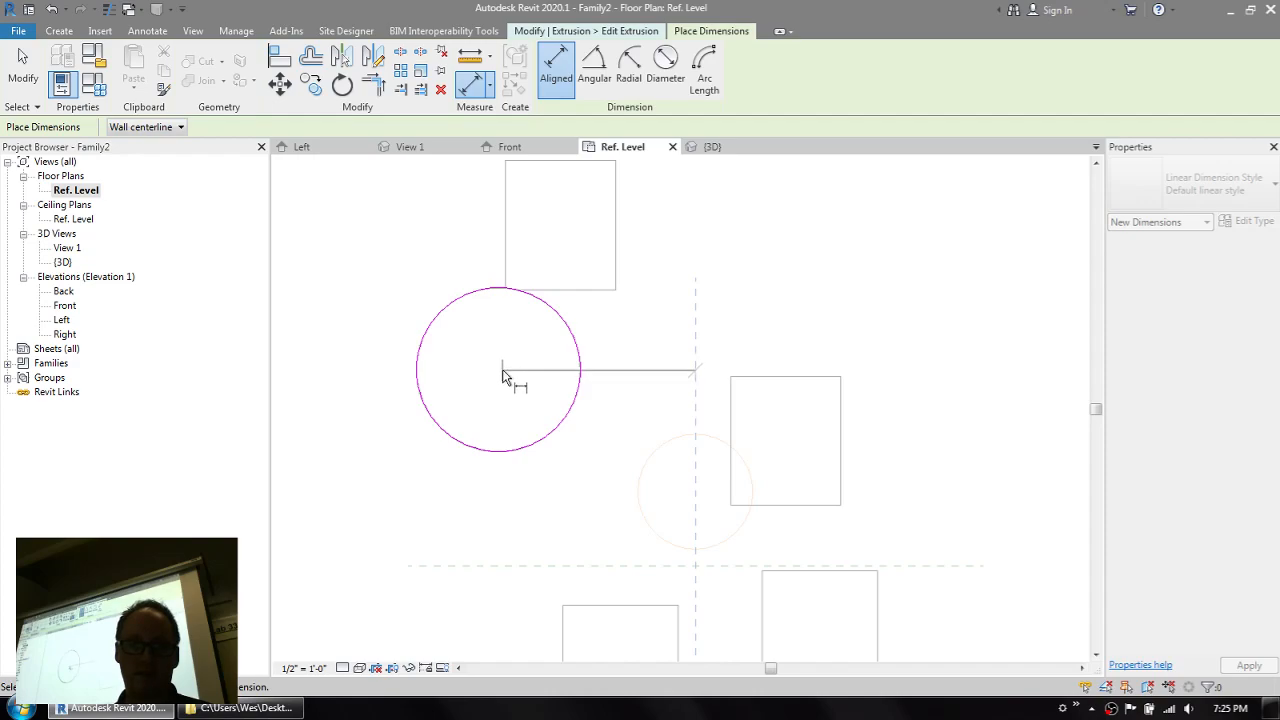
key(Escape)
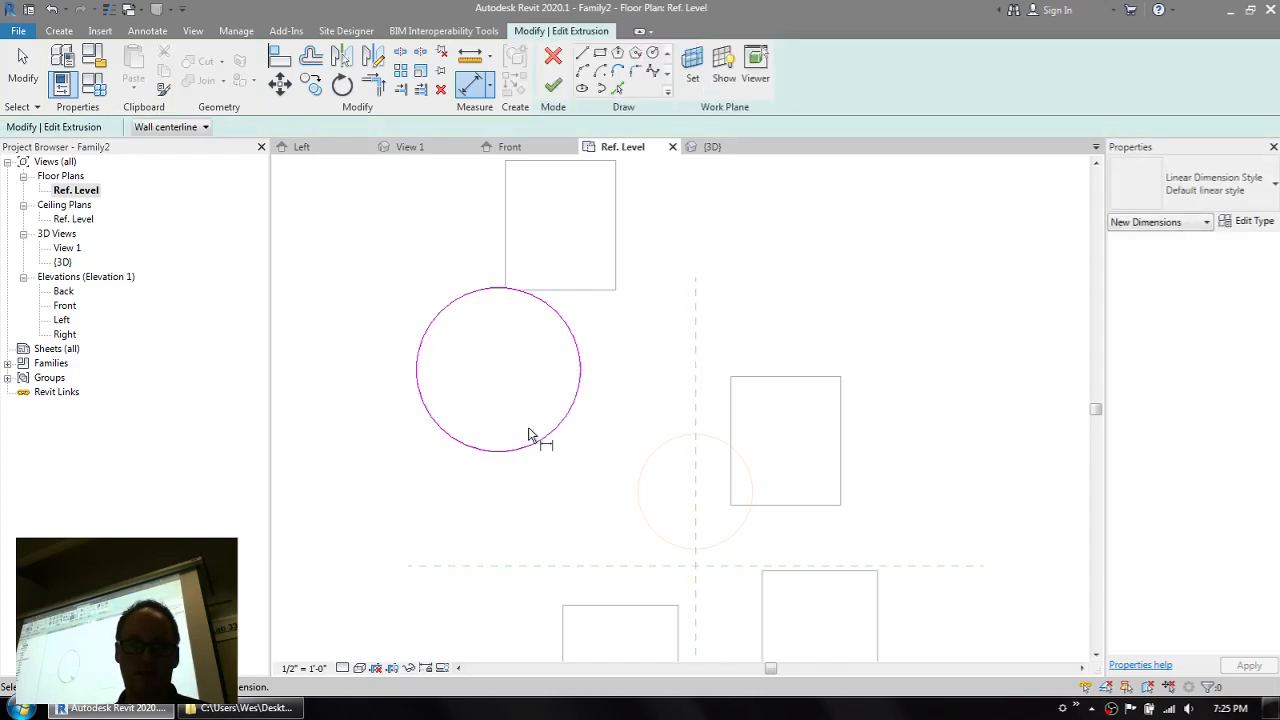
click(696, 388)
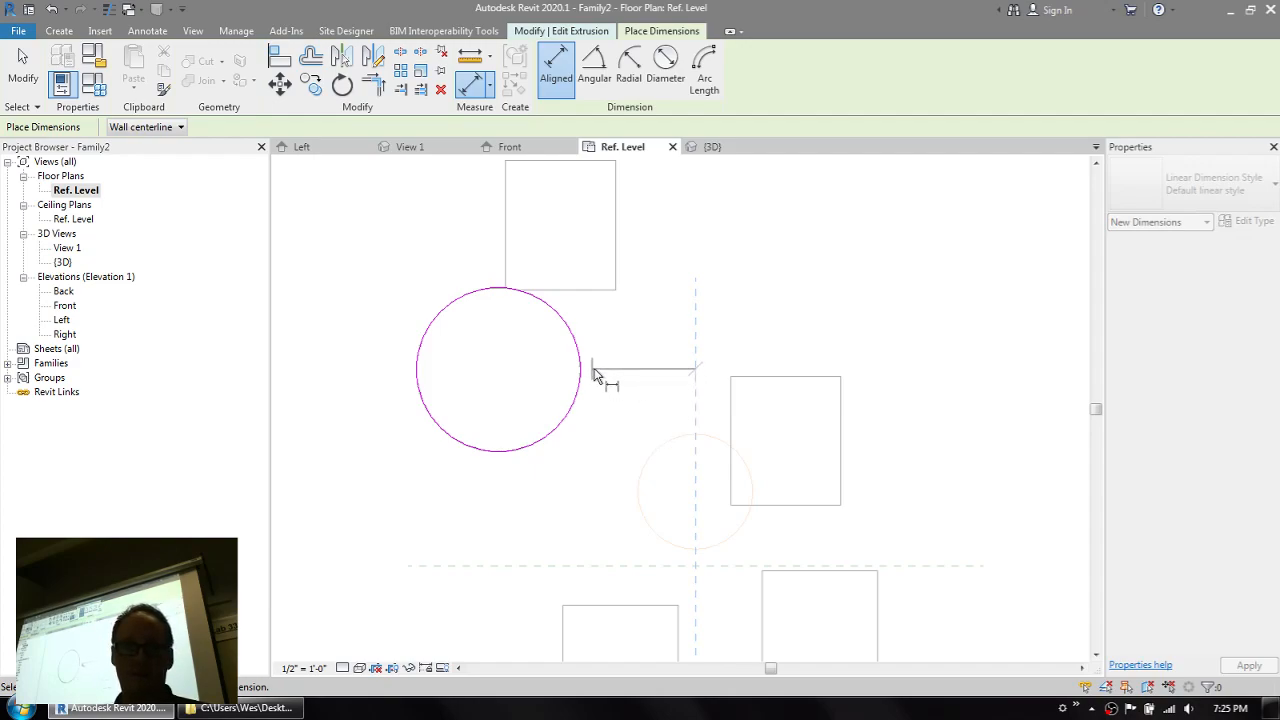
key(Tab)
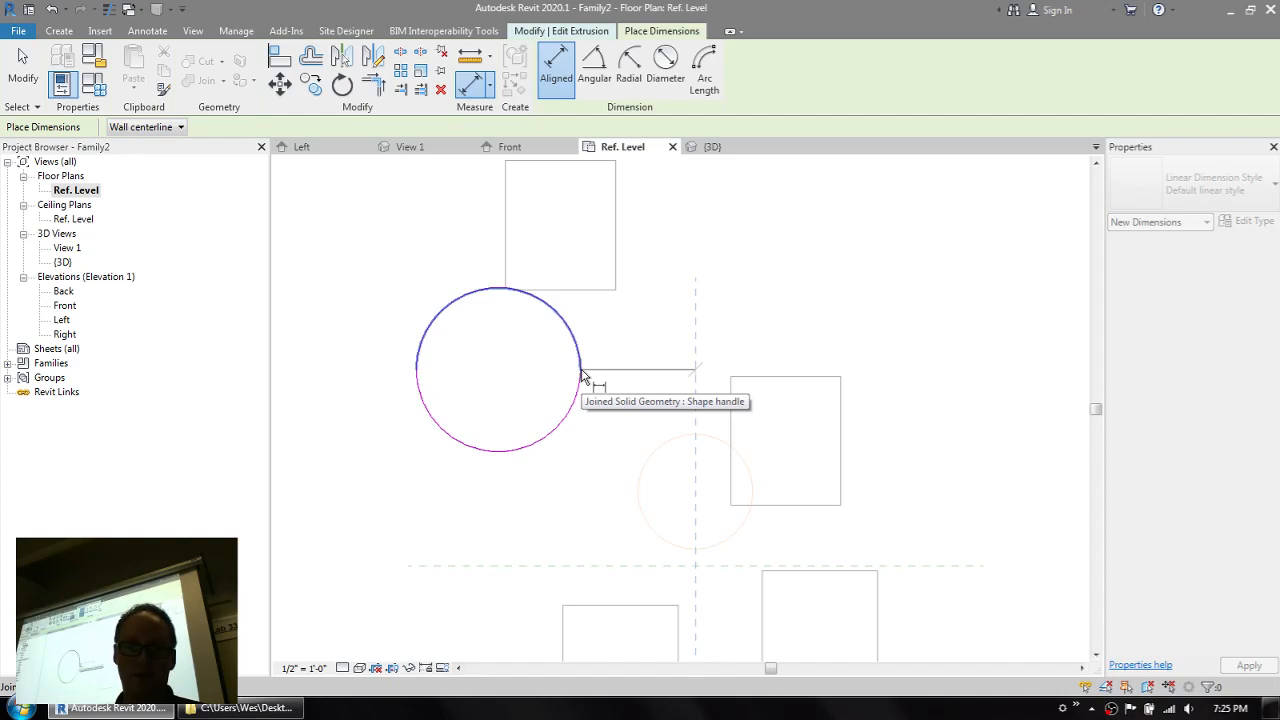
click(551, 435)
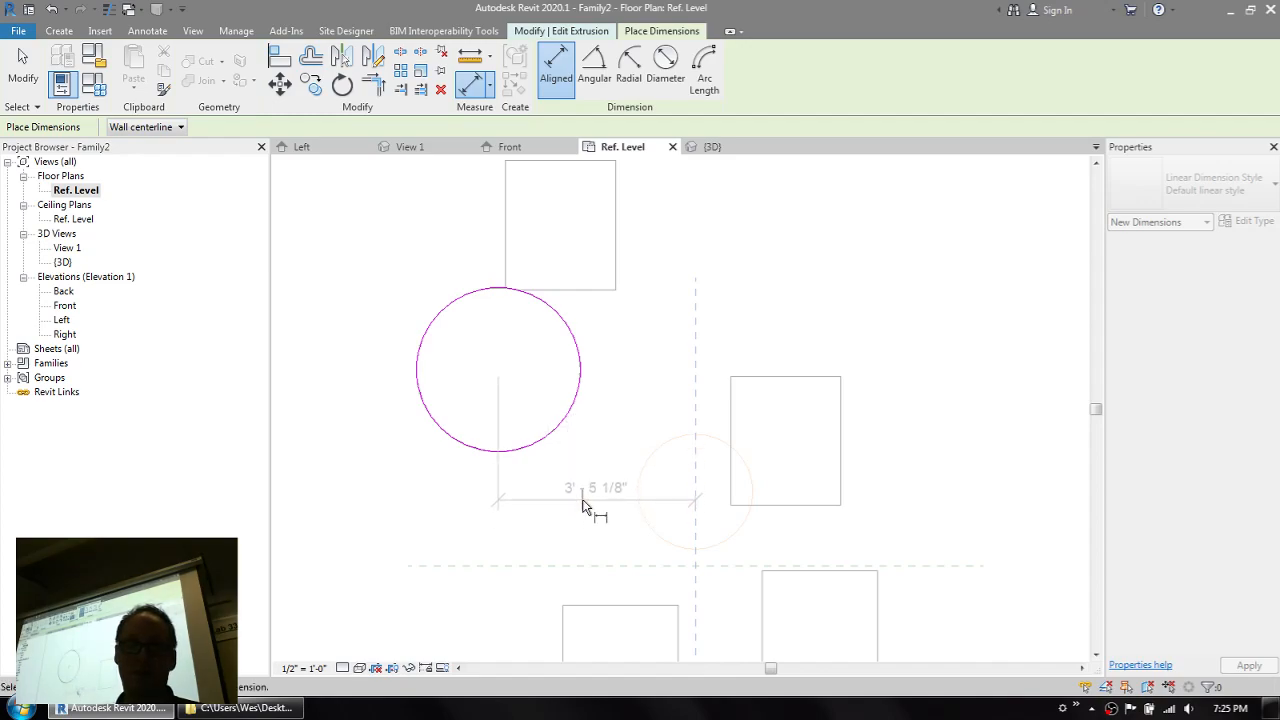
click(585, 504)
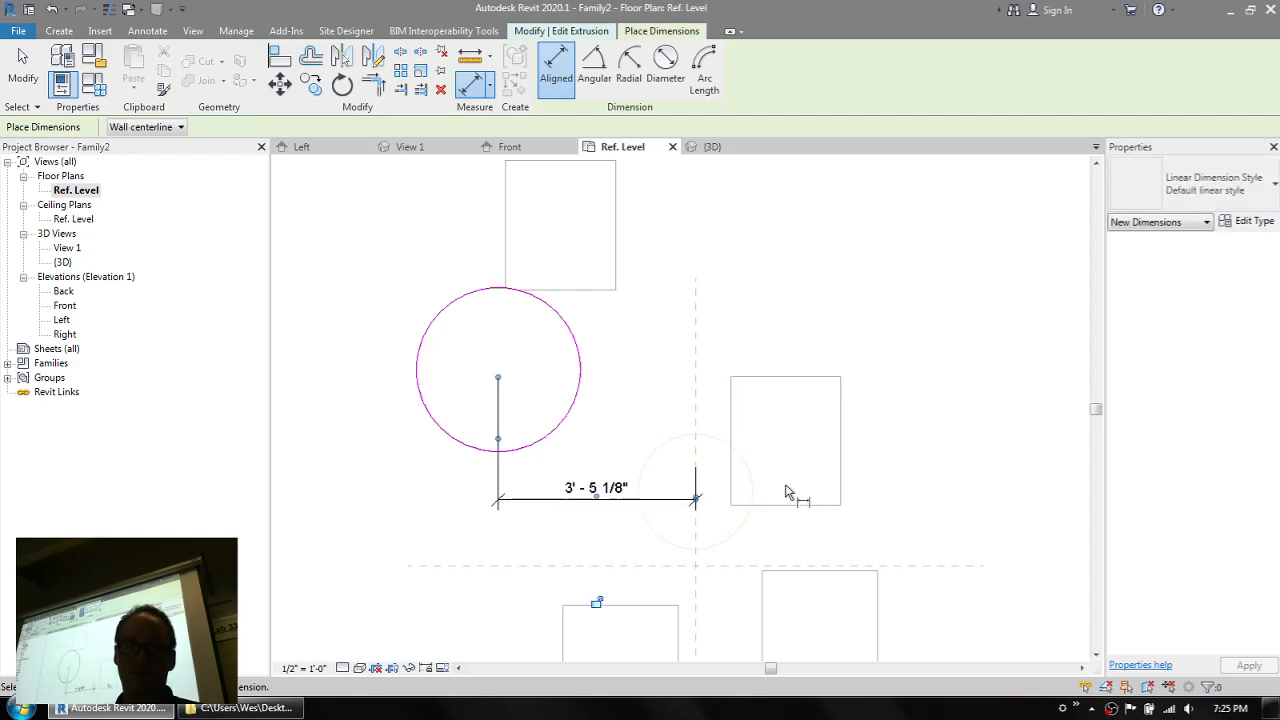
- Dimension the vertical distance from the horizontal reference plane to the circle's bottom quadrant
click(697, 328)
click(697, 328)
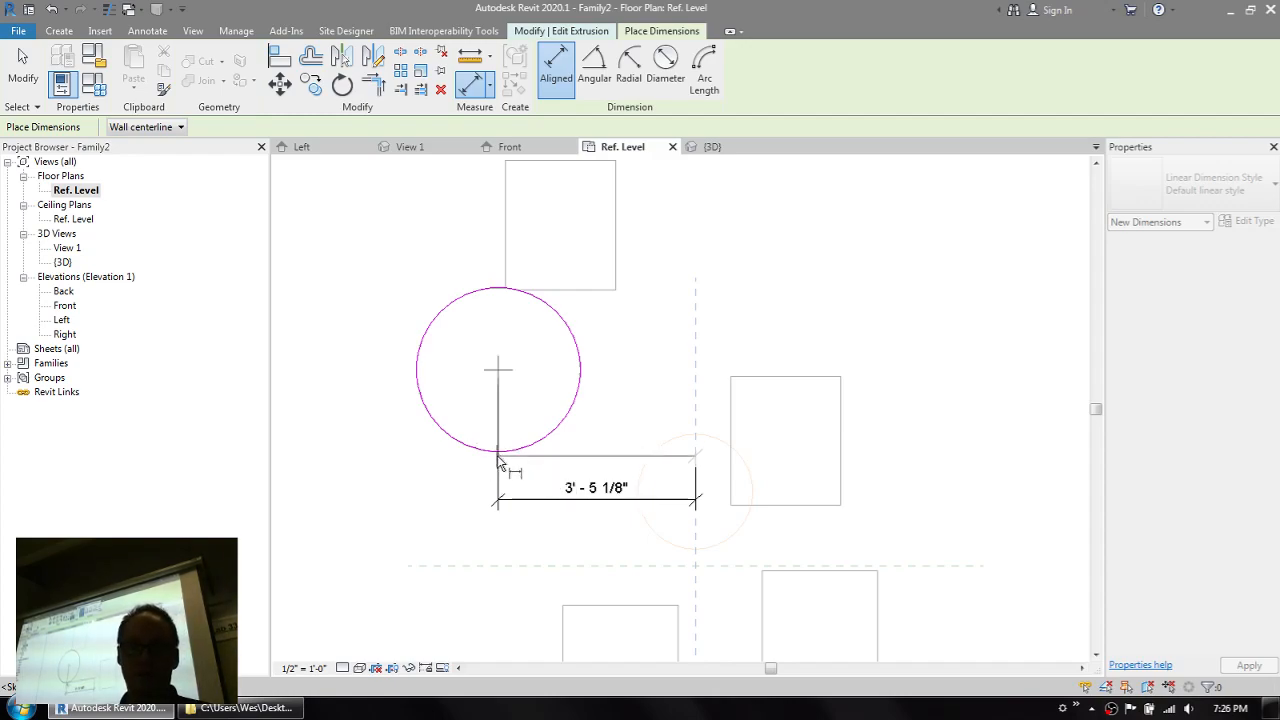
click(500, 460)
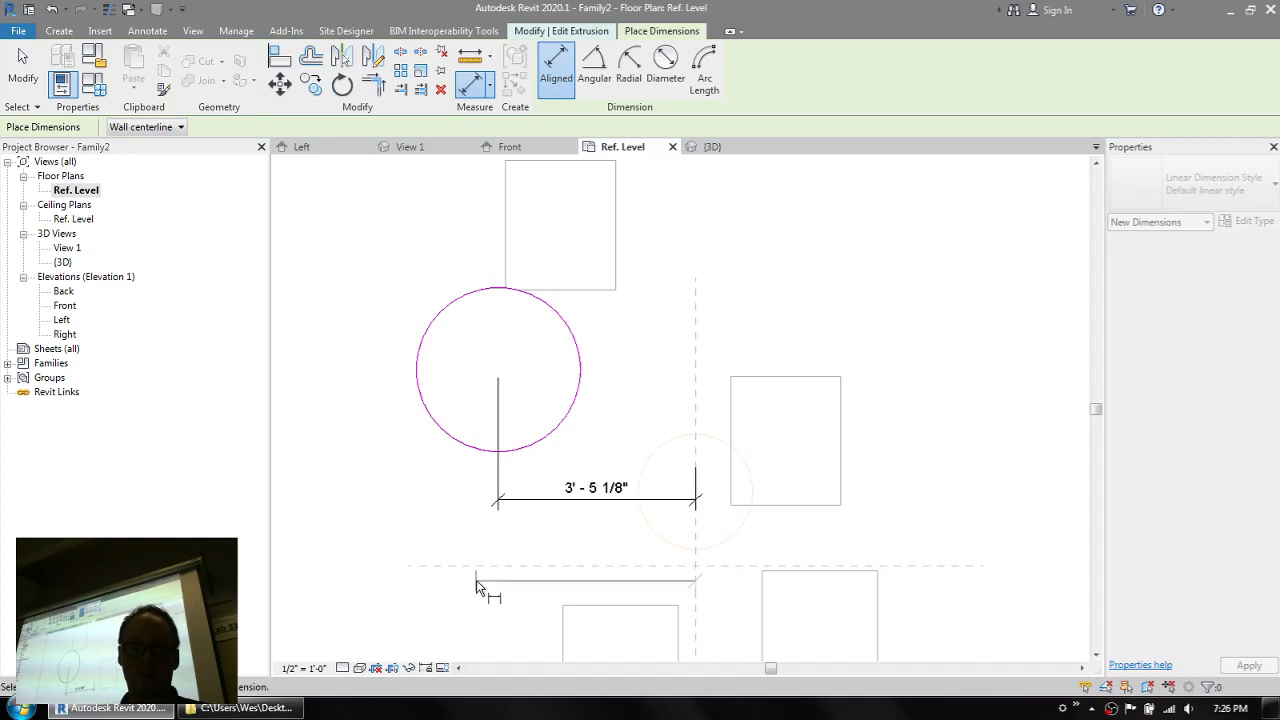
click(477, 570)
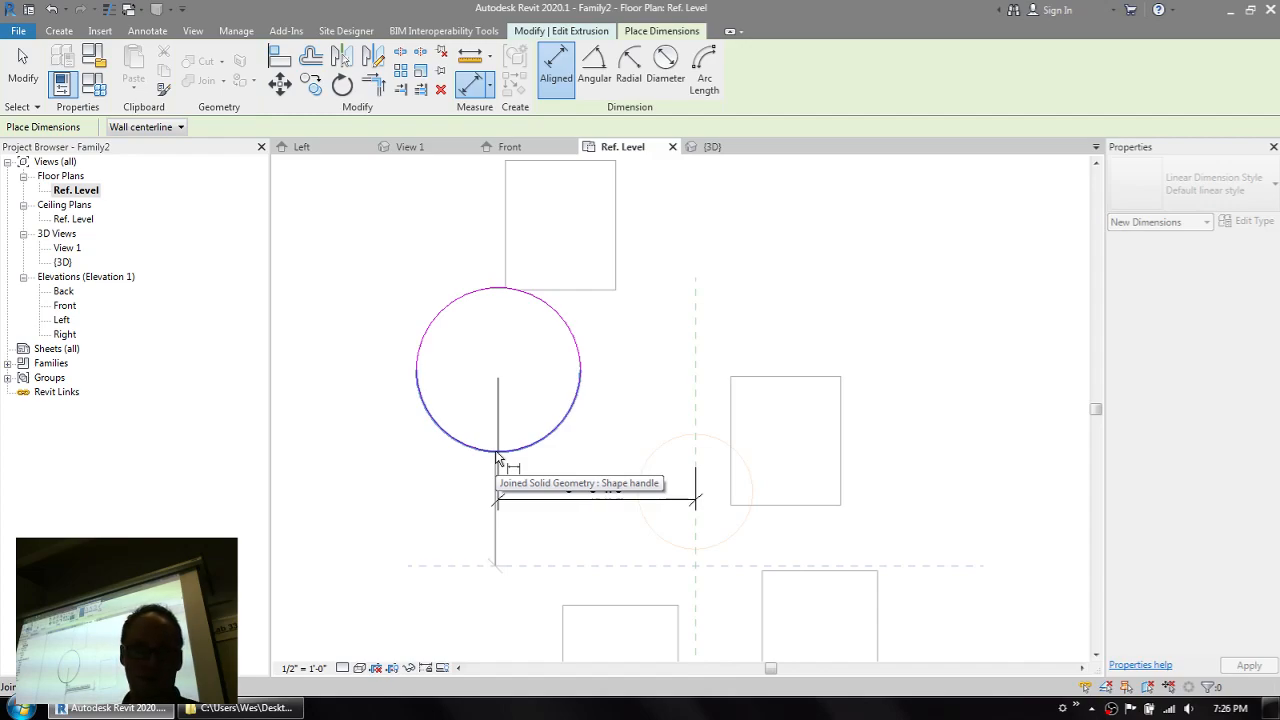
key(Tab)
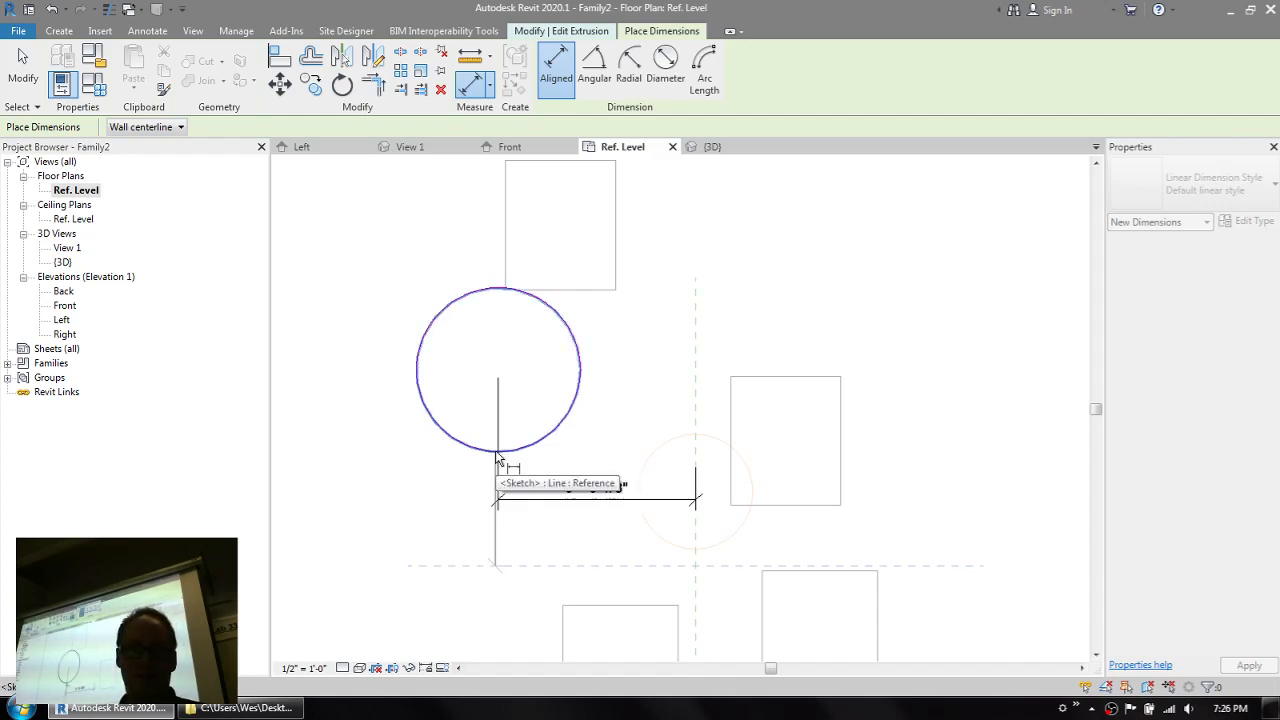
click(497, 458)
click(396, 495)
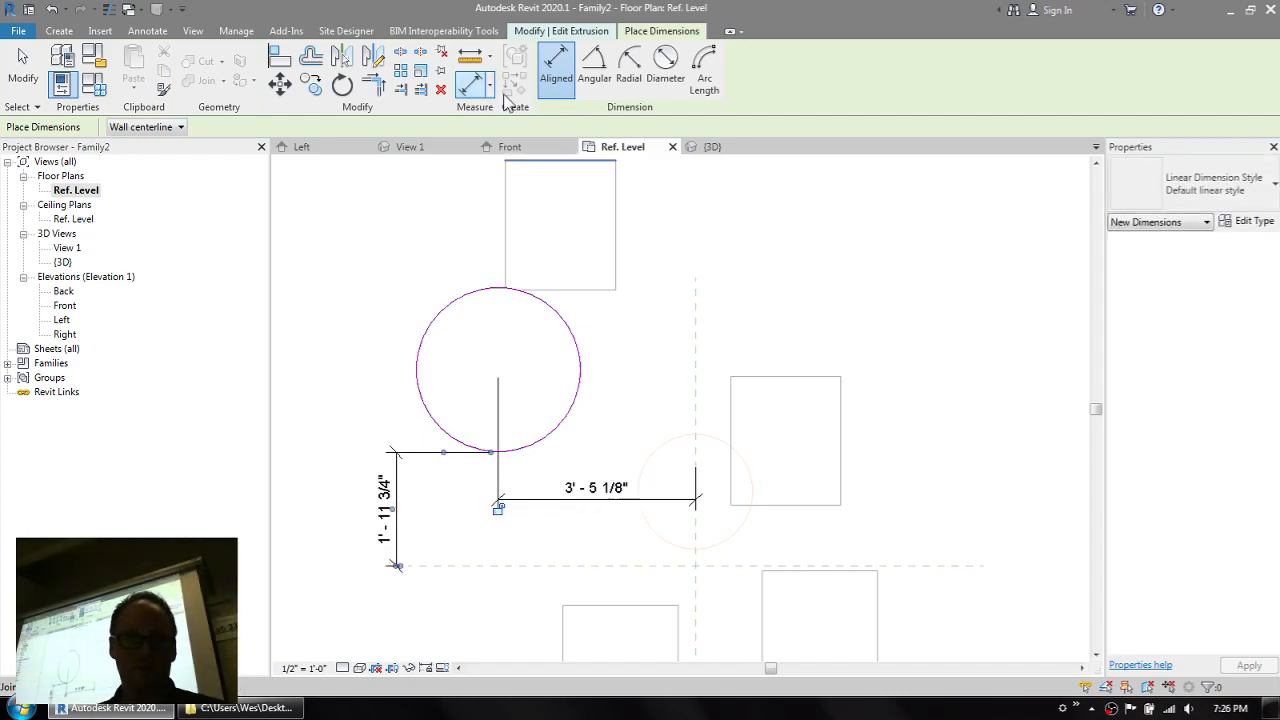
- Sketch a second circle with a radius of about 1' 2" on the other side of the vertical reference plane
click(59, 32)
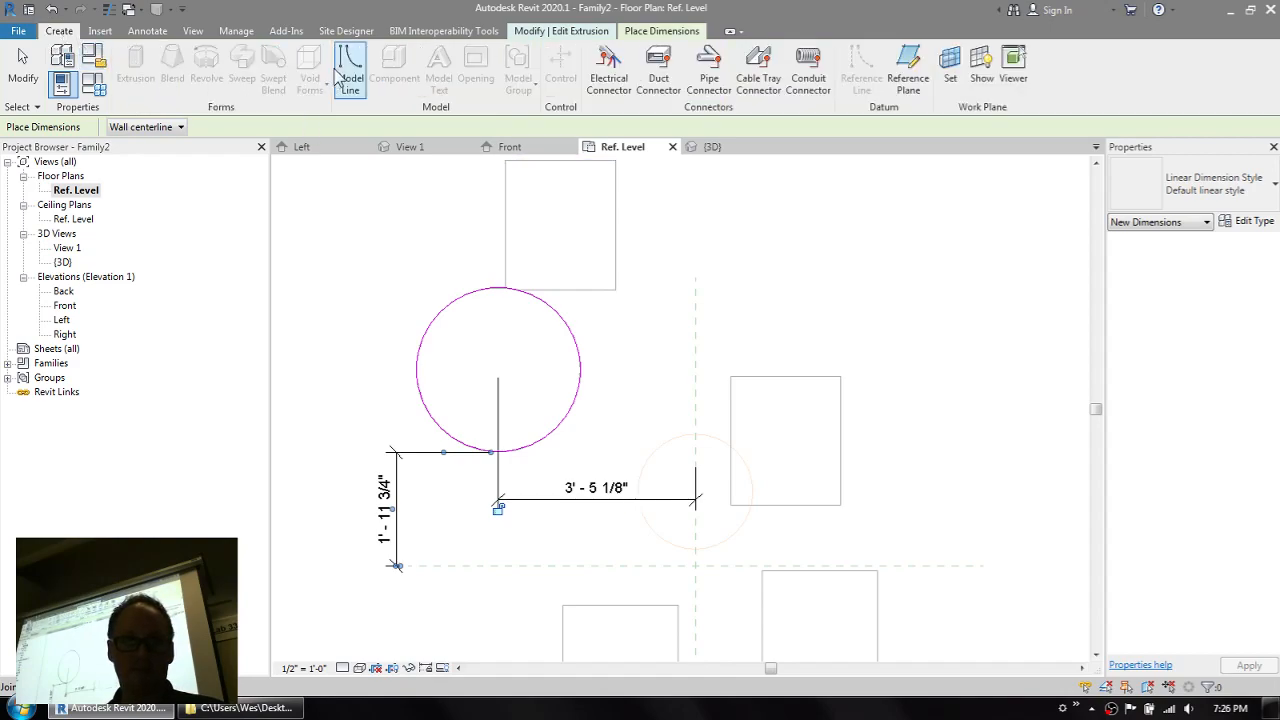
click(576, 34)
click(652, 52)
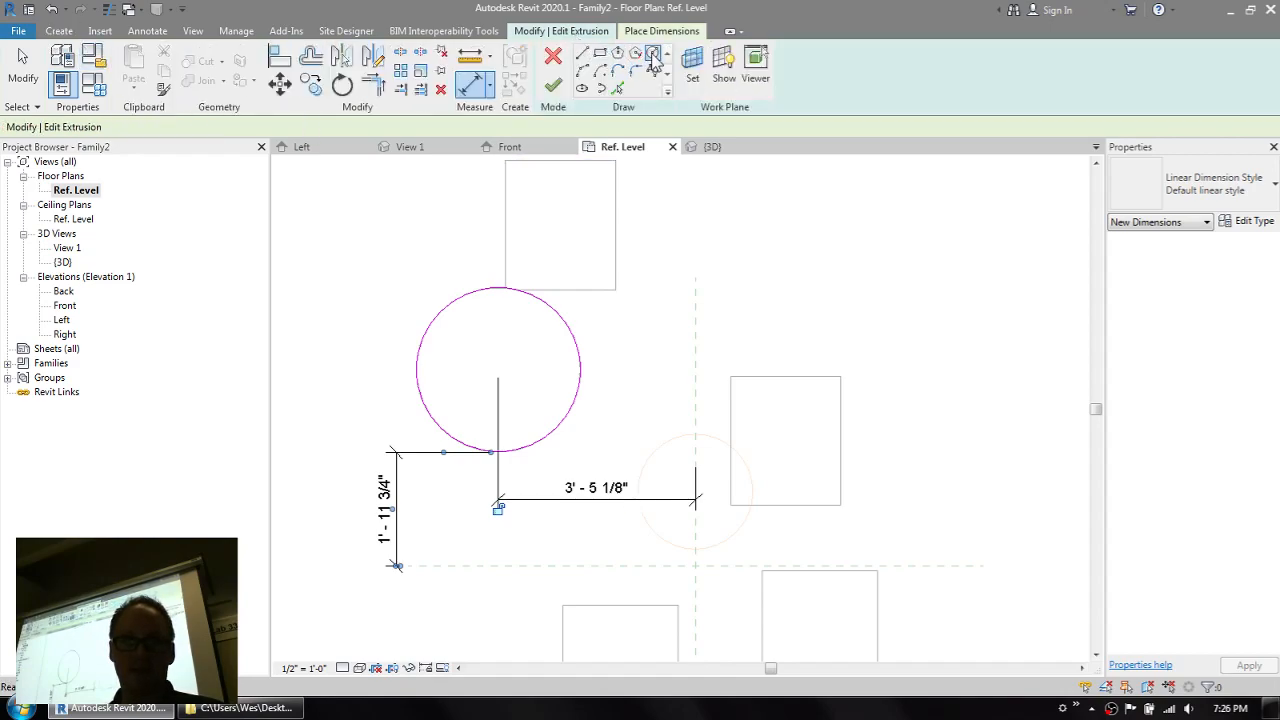
click(981, 308)
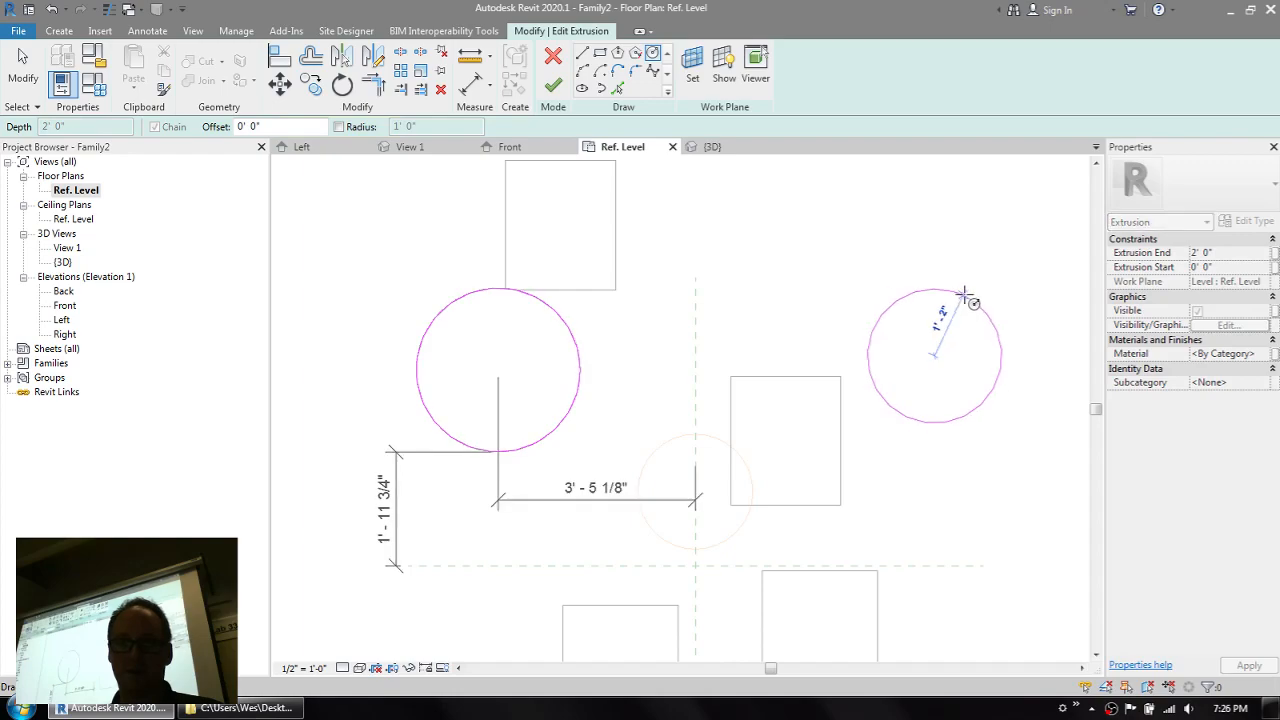
key(Escape)
key(Escape)
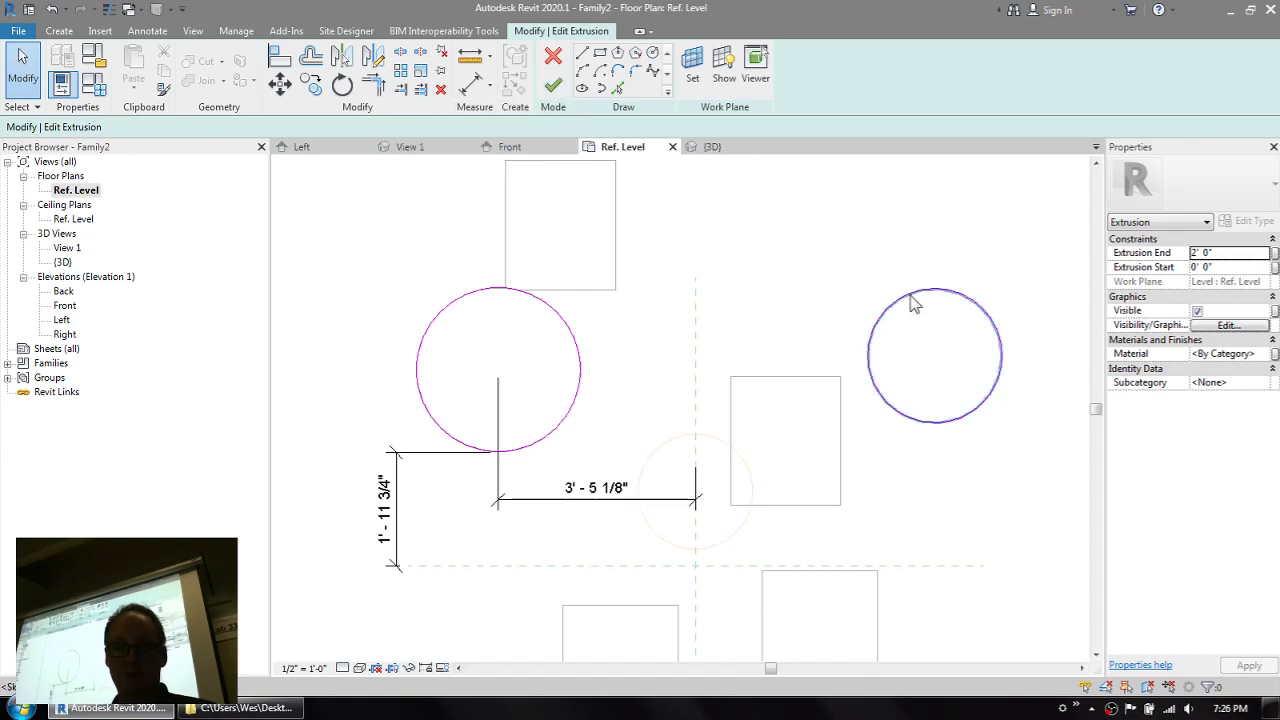
- Dimension the second circle's bottom quadrant to the horizontal reference plane and its nearest side quadrant to the vertical reference plane
key(d)
key(i)
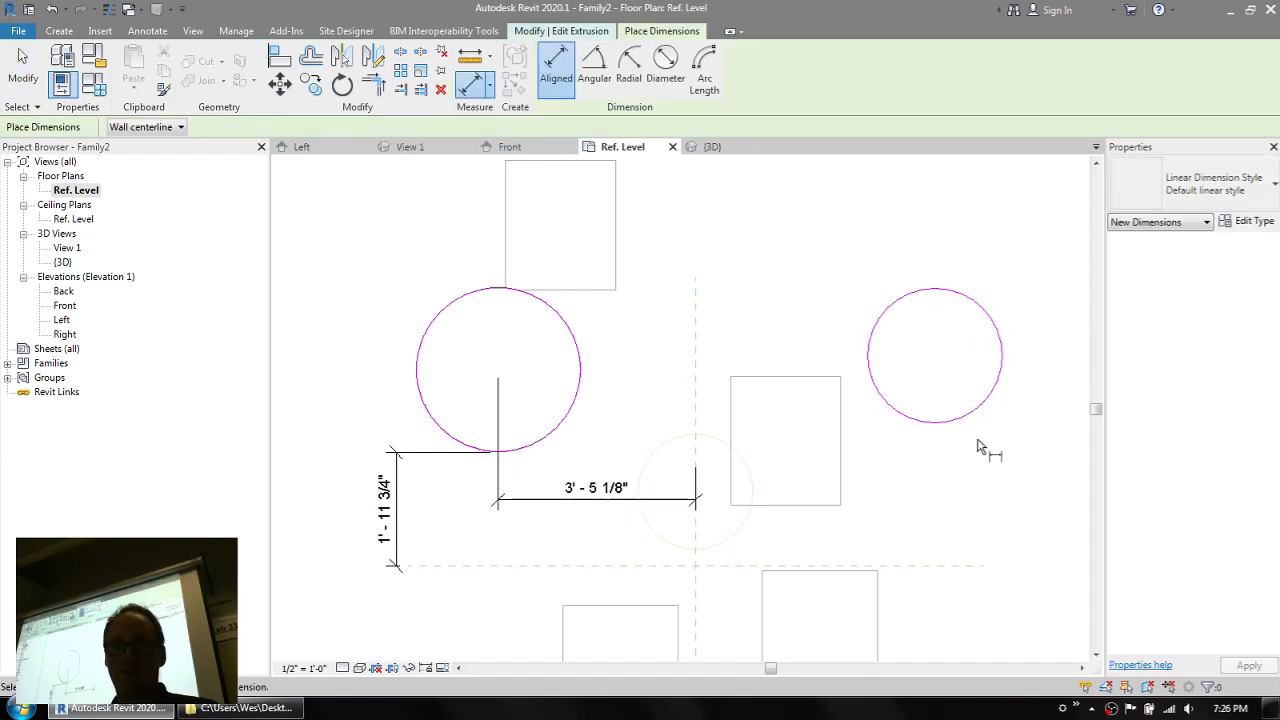
click(936, 567)
click(935, 424)
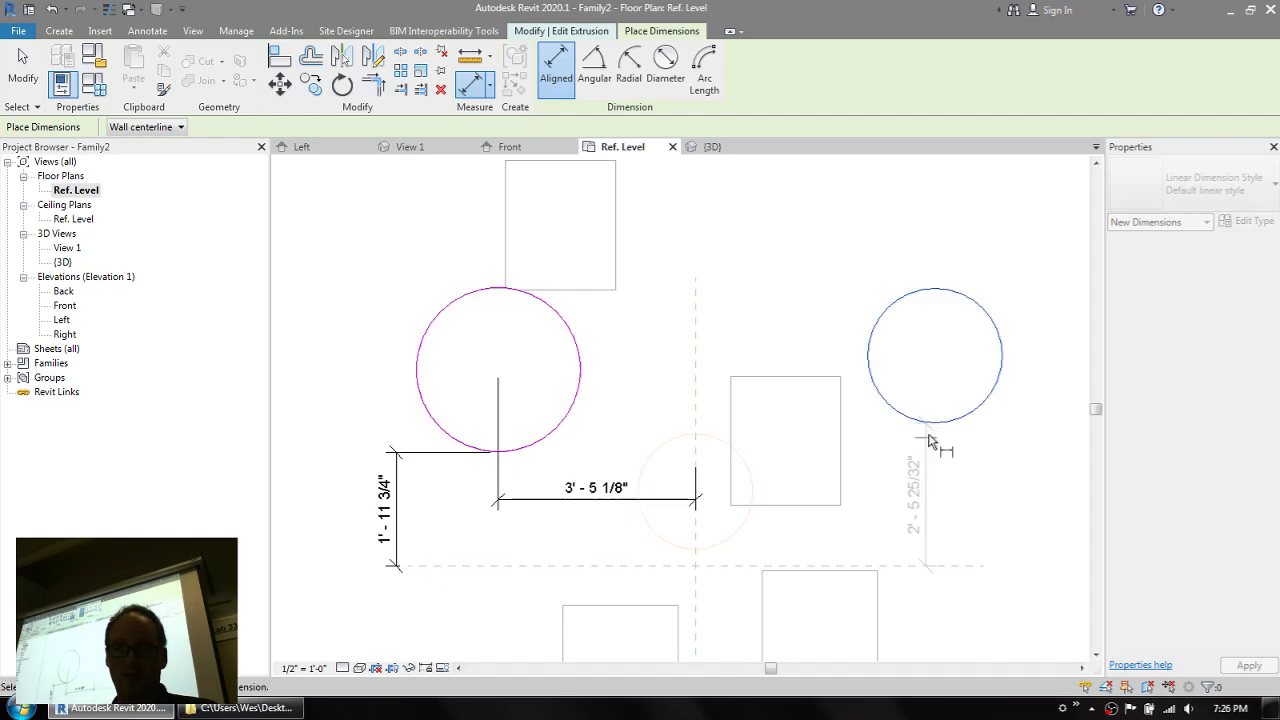
click(908, 440)
click(696, 342)
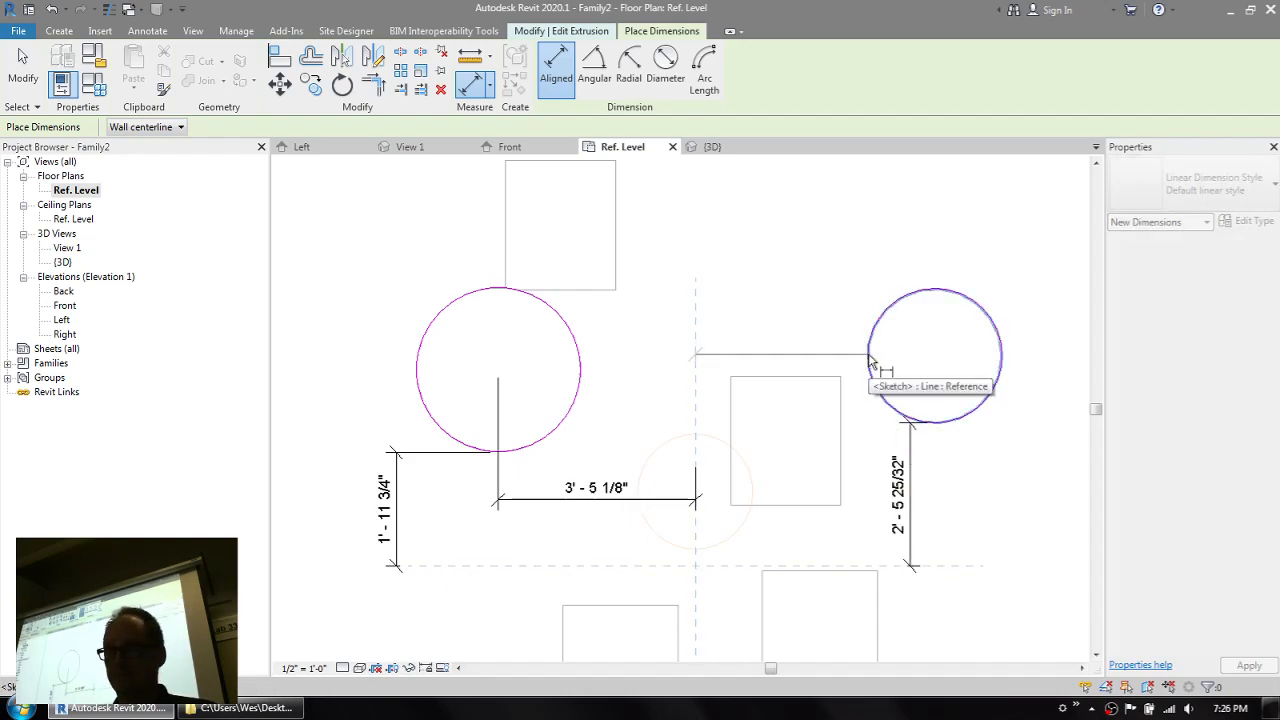
click(870, 360)
click(845, 272)
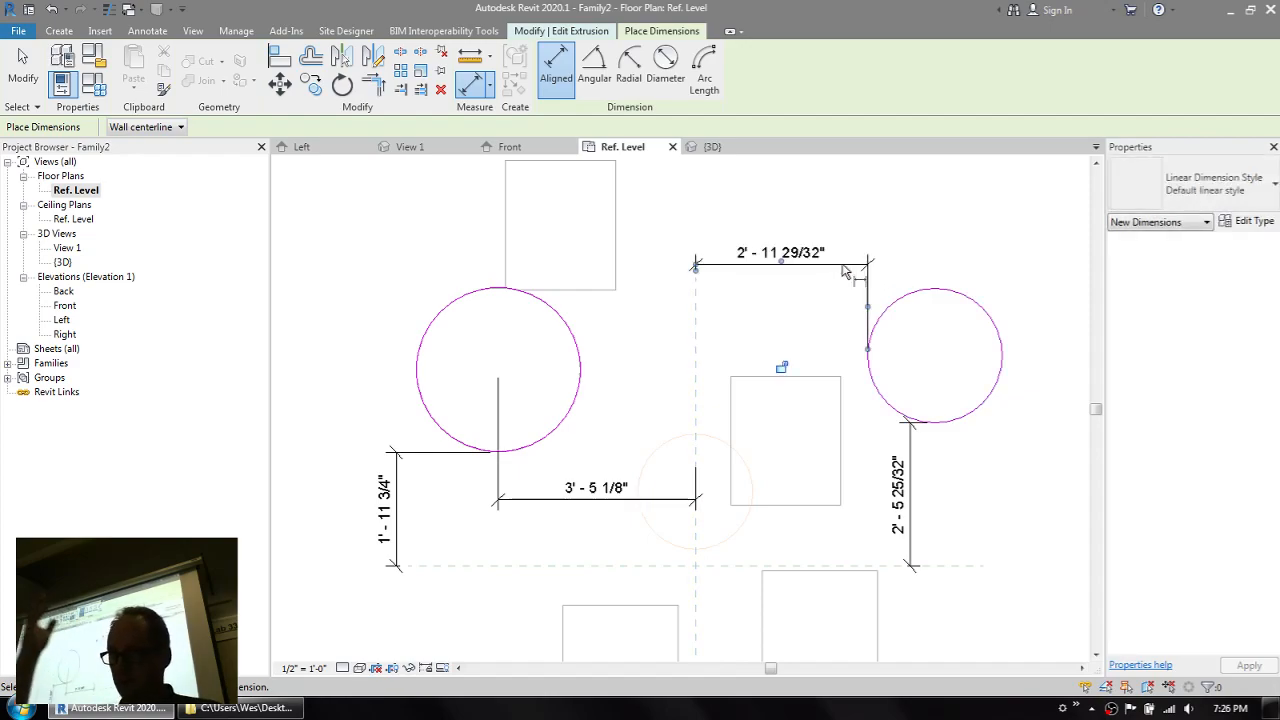
key(Escape)
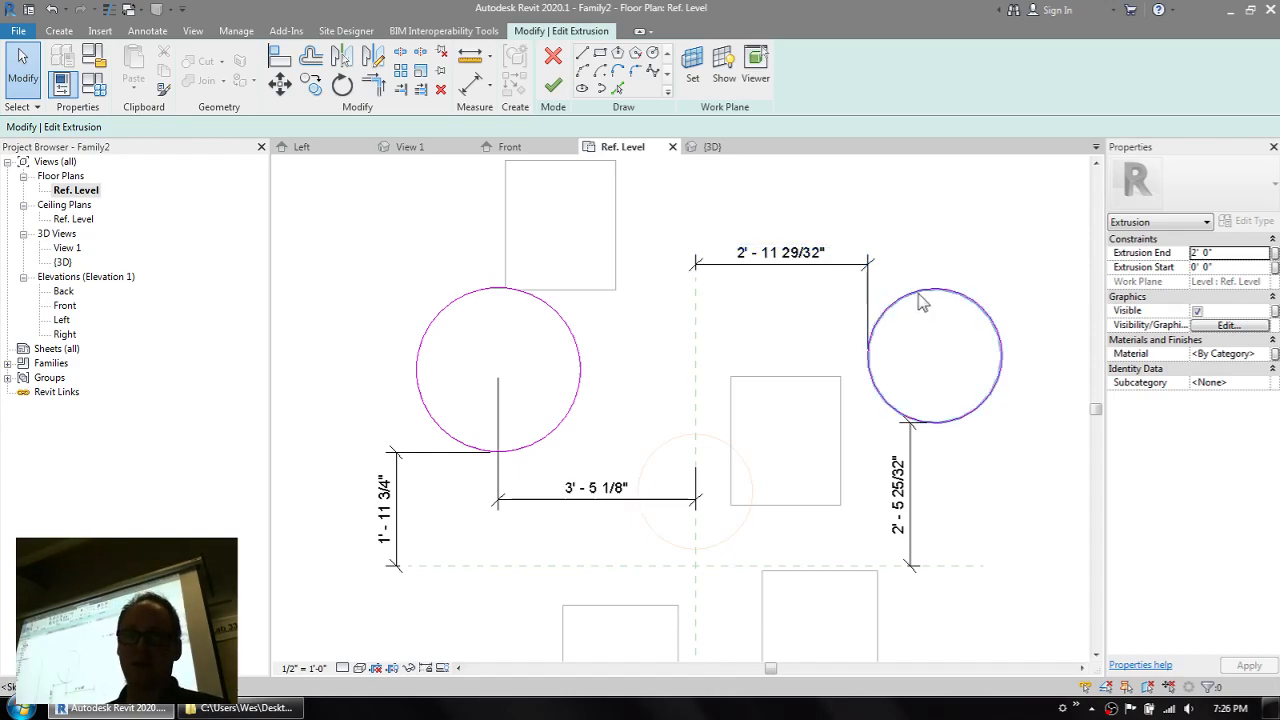
- Add a radial dimension to the second, smaller circle in the sketch
click(752, 272)
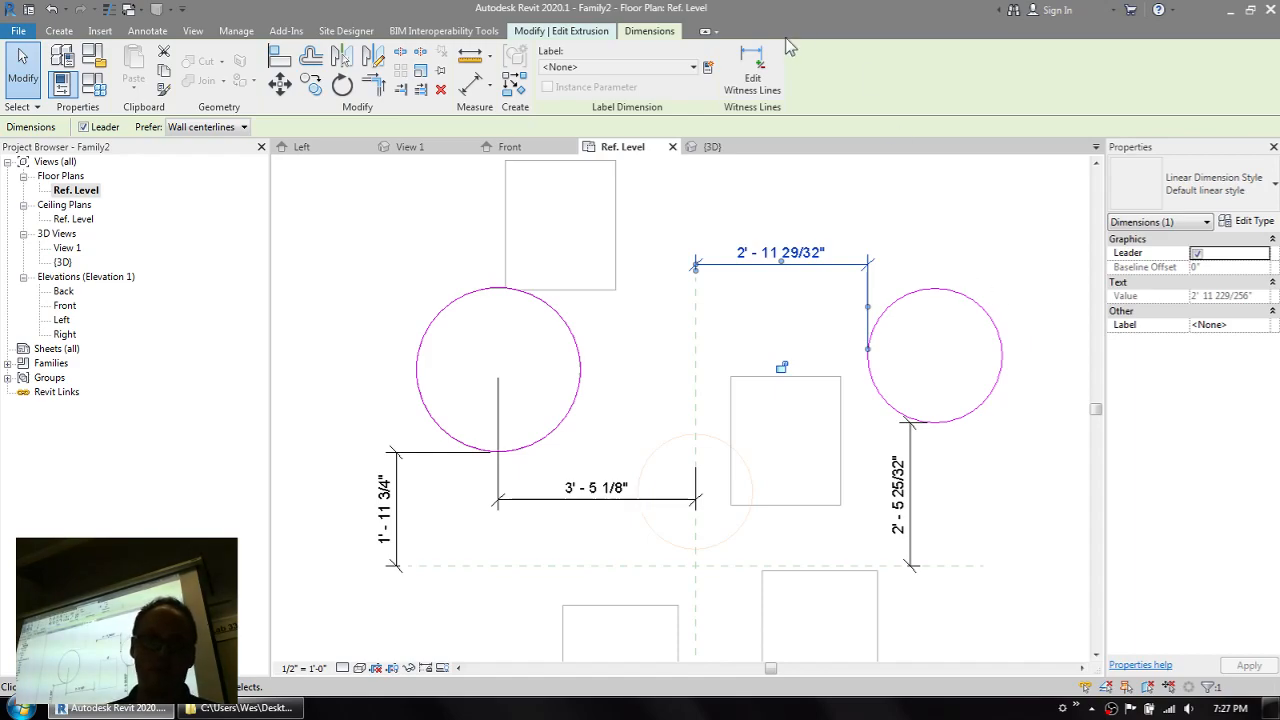
click(489, 88)
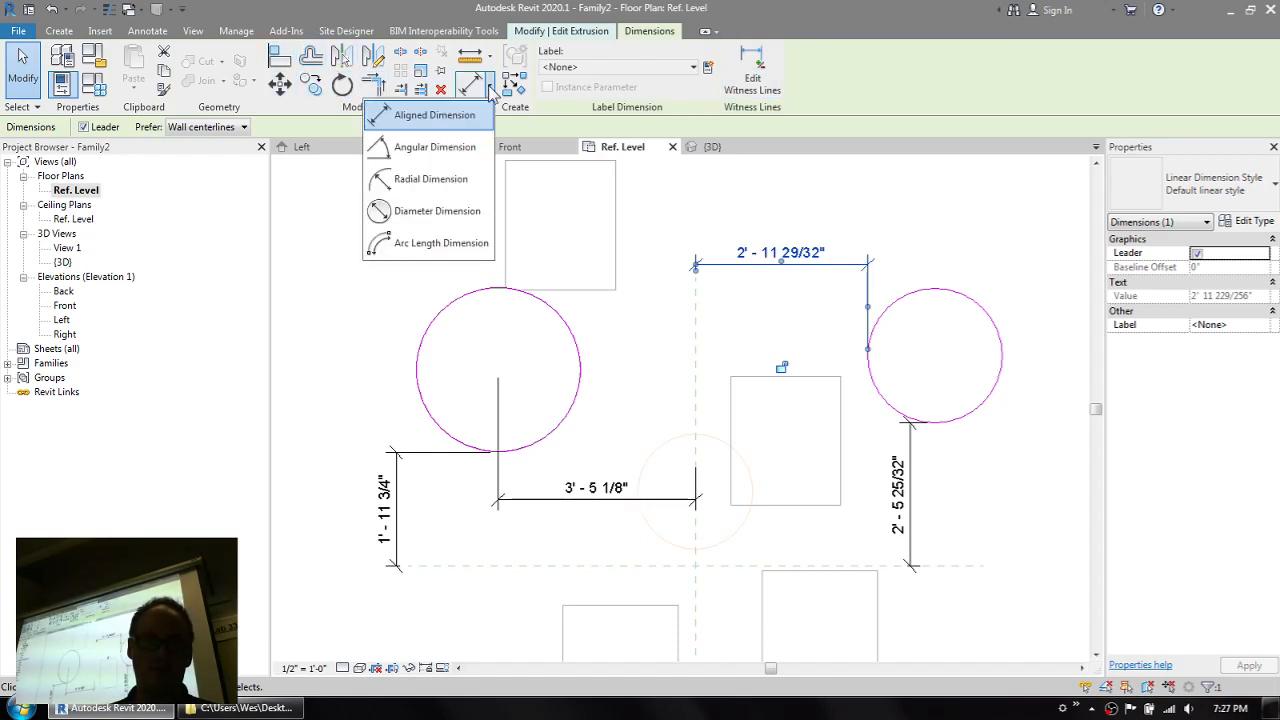
click(458, 180)
click(931, 300)
click(957, 329)
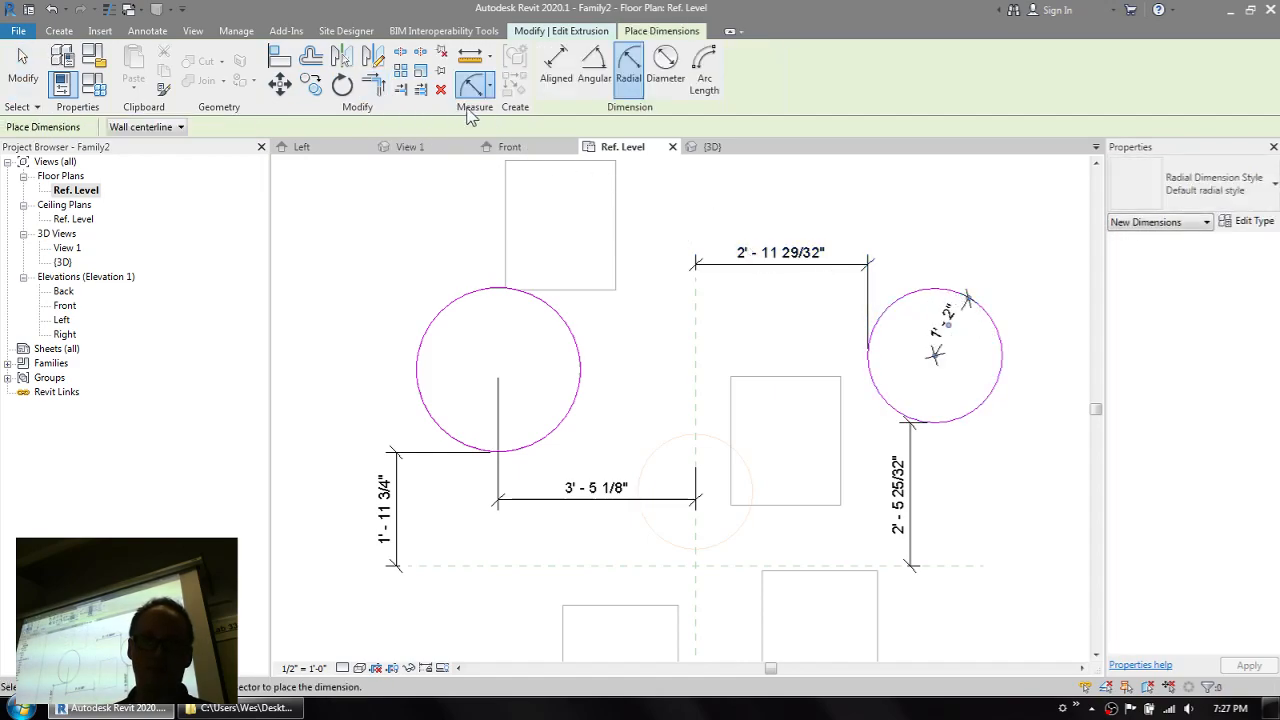
- Add a diameter dimension to the larger circle and finish the extrusion's sketch
click(489, 88)
click(440, 207)
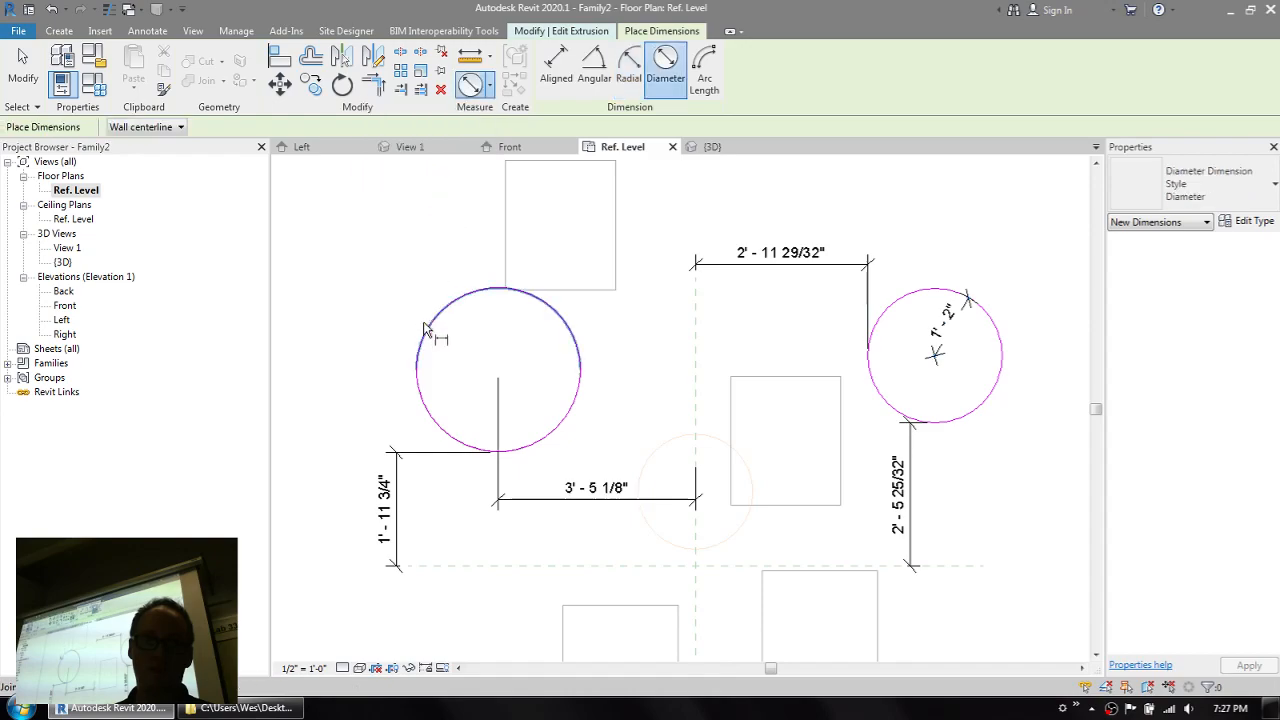
click(424, 330)
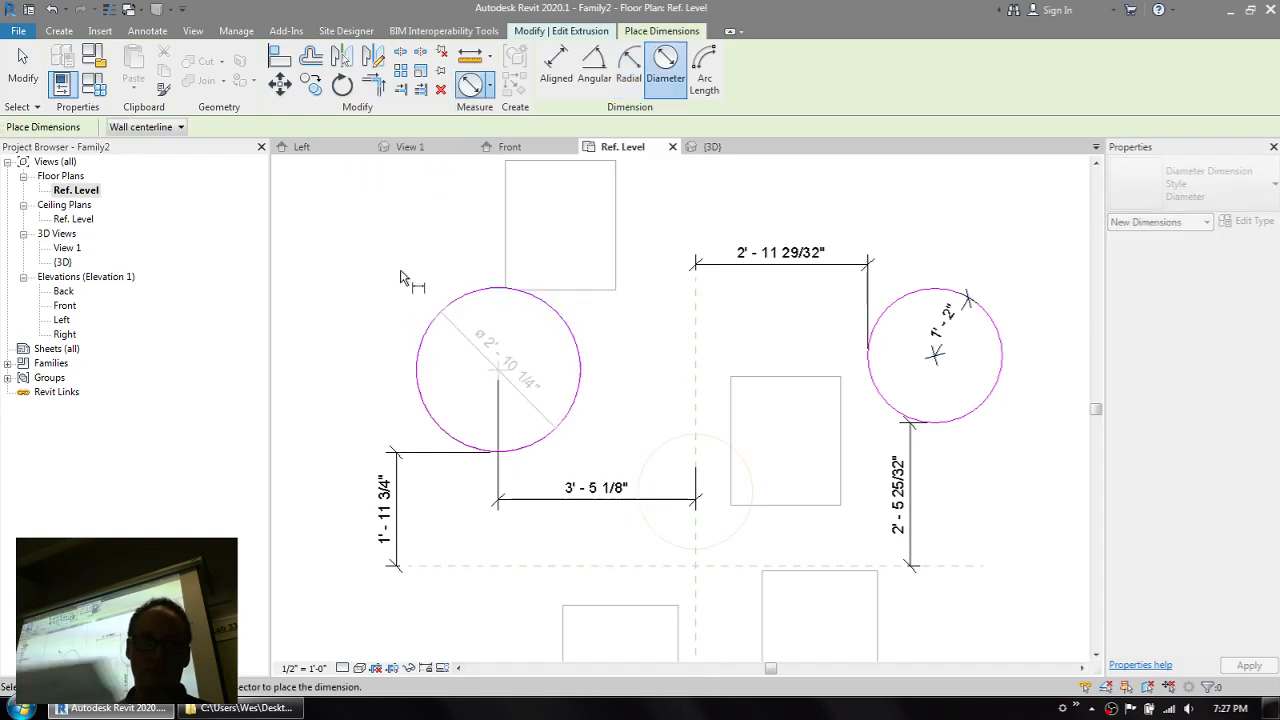
key(Escape)
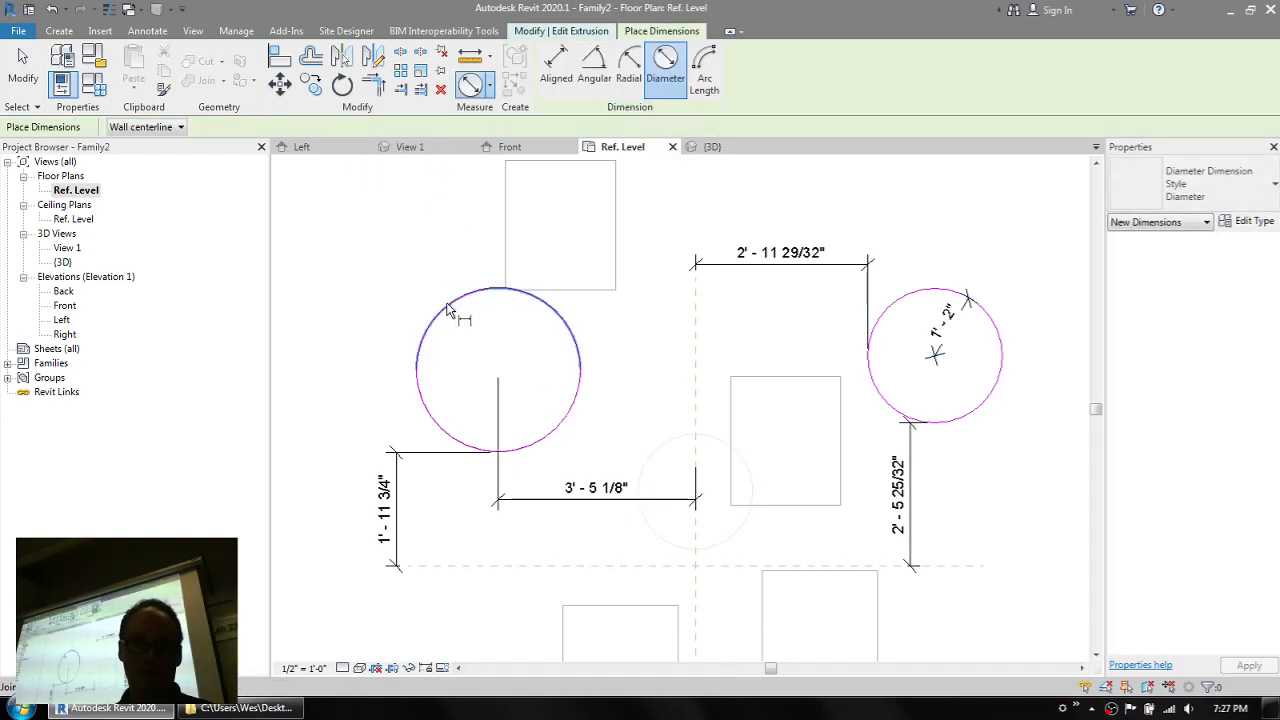
click(449, 315)
click(400, 278)
key(Escape)
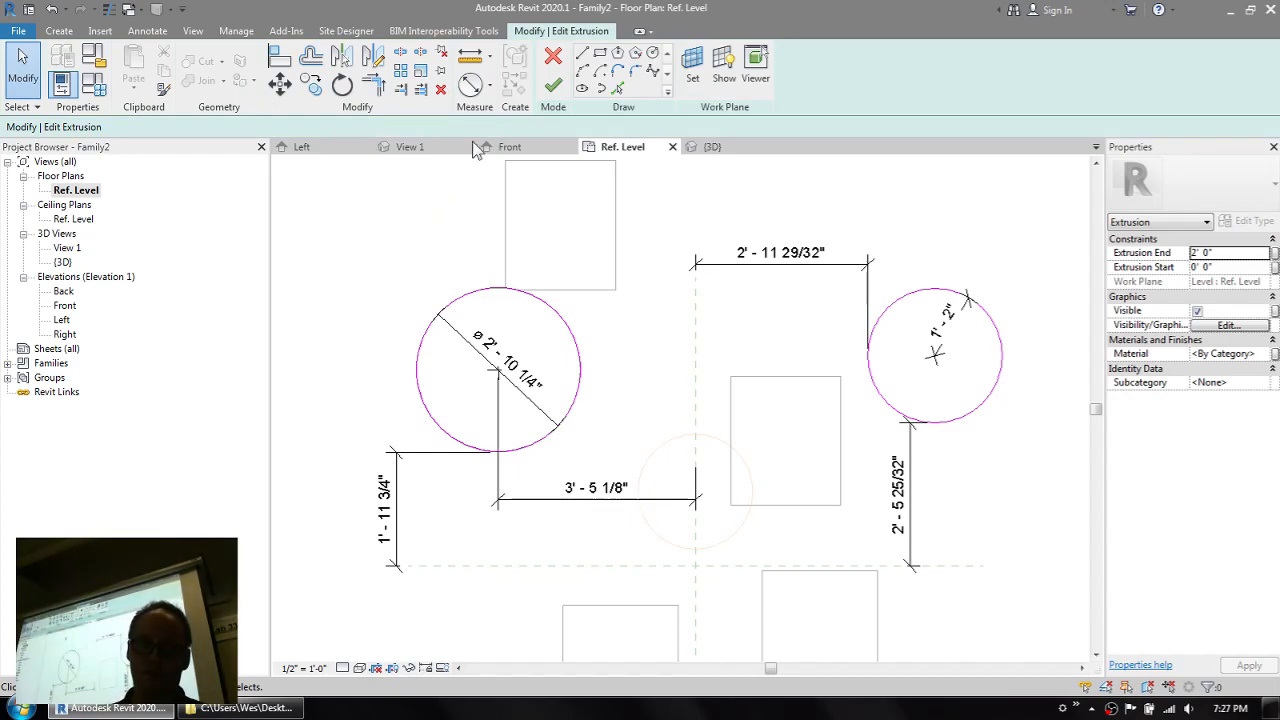
click(553, 86)
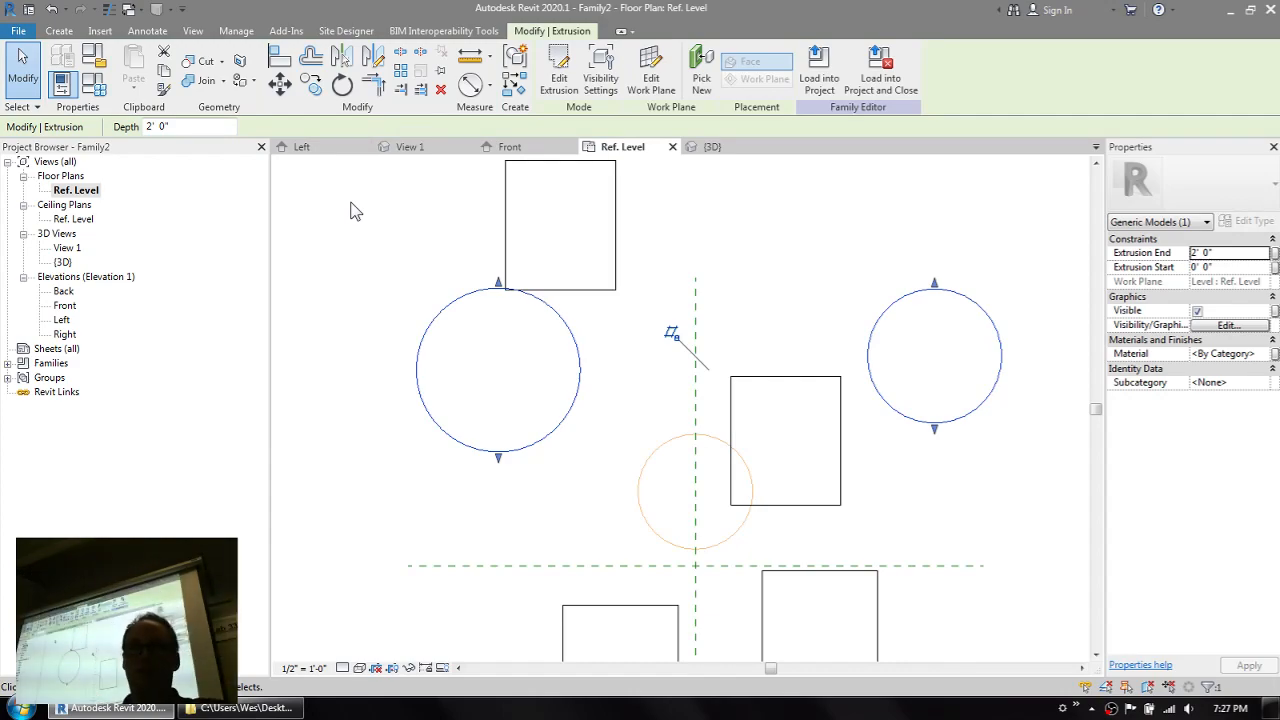
- Delete the four rectangular extrusions and the orange circular void, keeping only the two-circle extrusion
scroll(366, 223, down, 2)
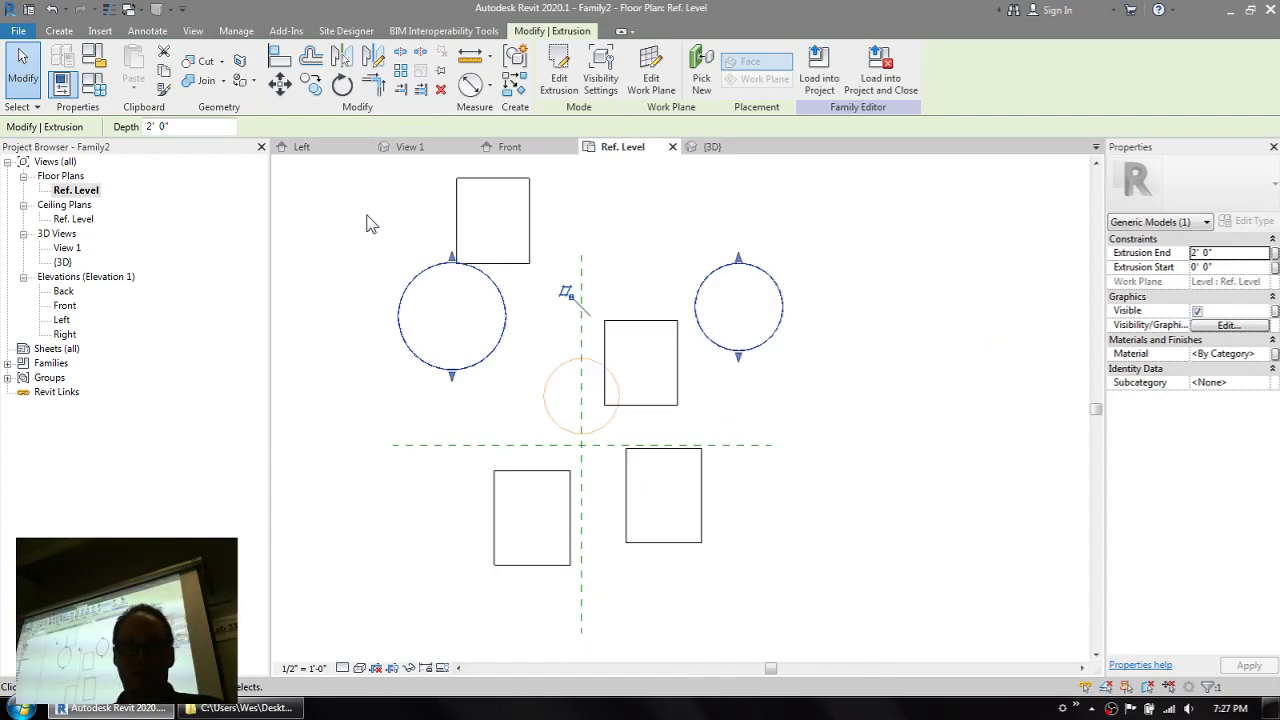
click(518, 263)
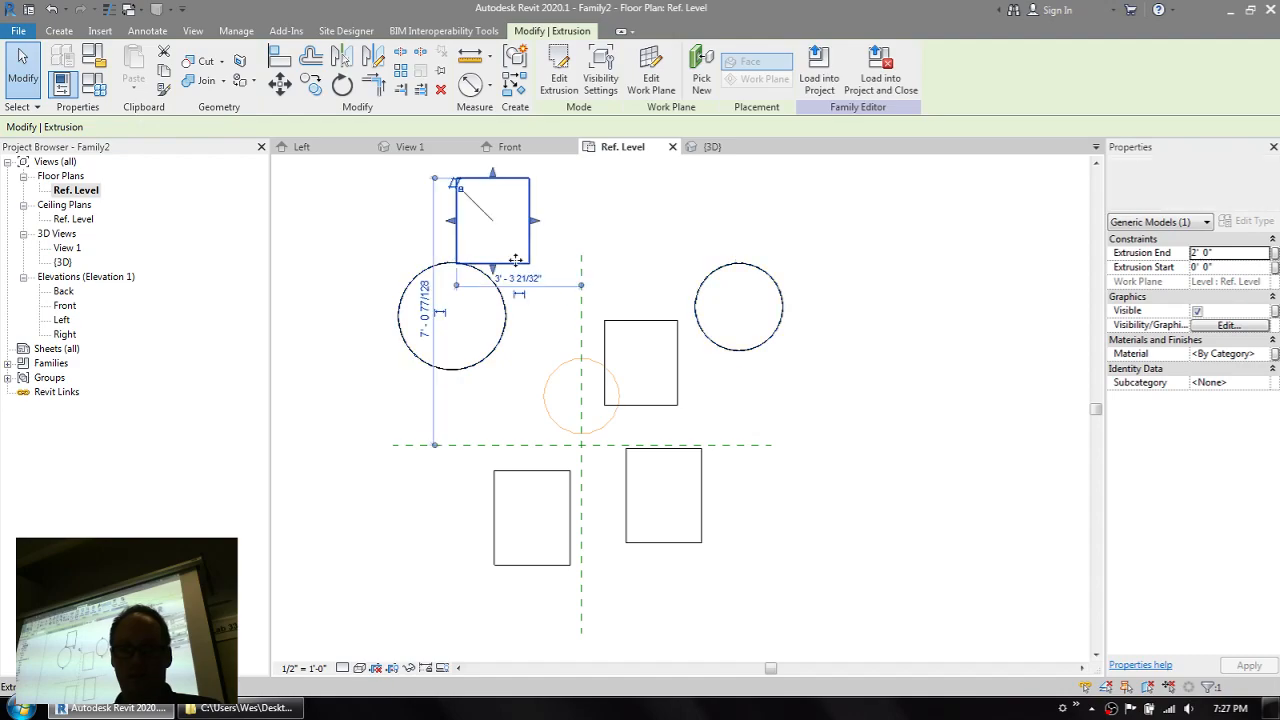
click(652, 343)
click(612, 418)
click(632, 474)
click(570, 488)
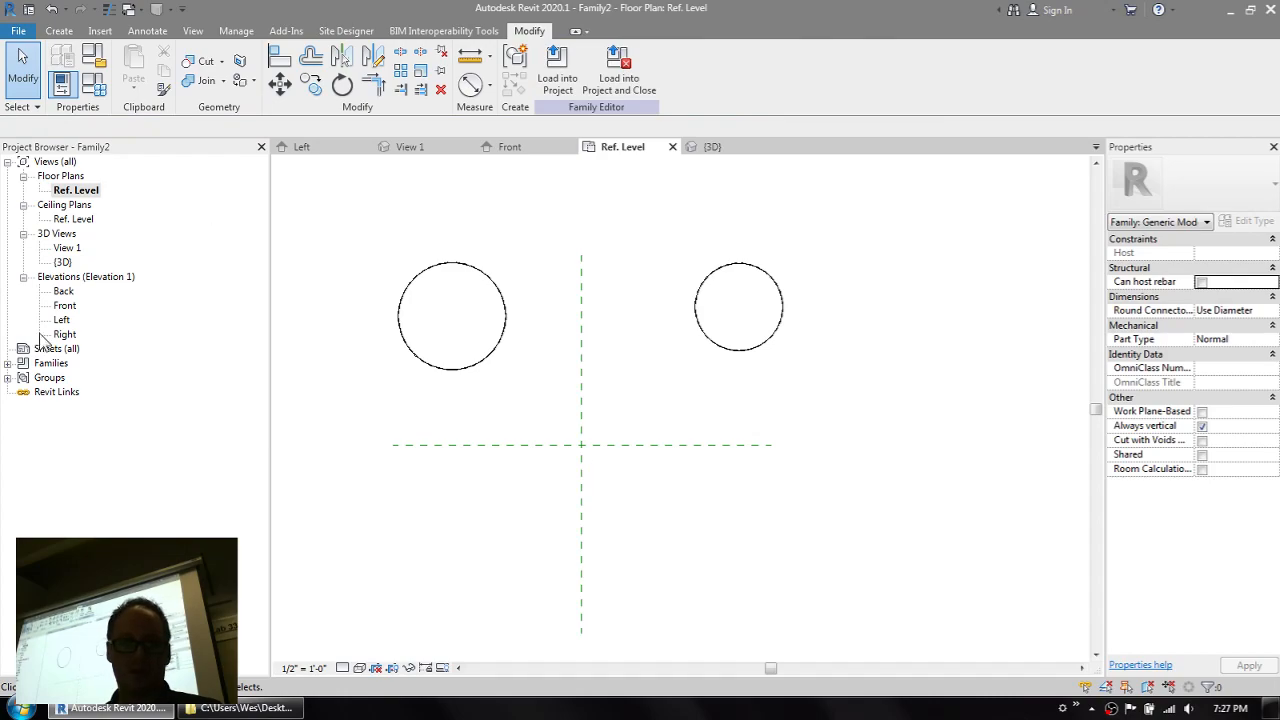
- In the Front elevation, stretch the top of the two-cylinder extrusion upward to more than double its height
double_click(64, 305)
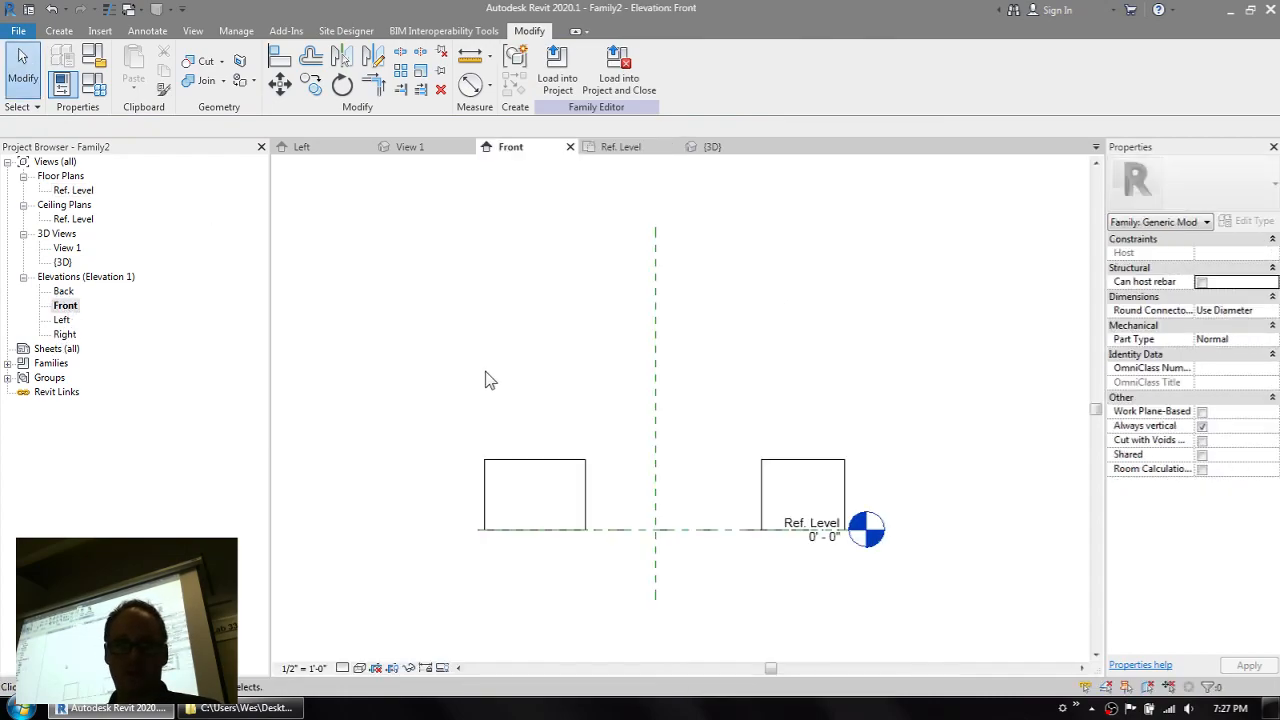
click(765, 460)
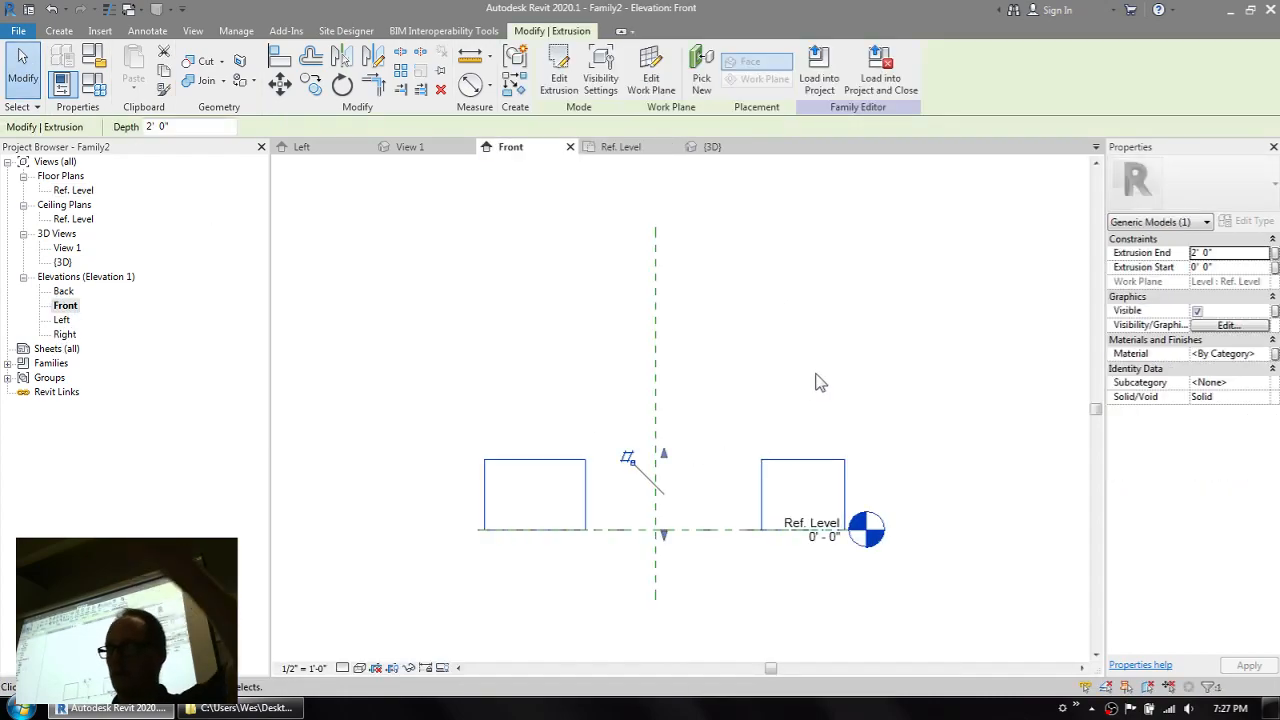
drag(665, 455, 668, 365)
click(397, 443)
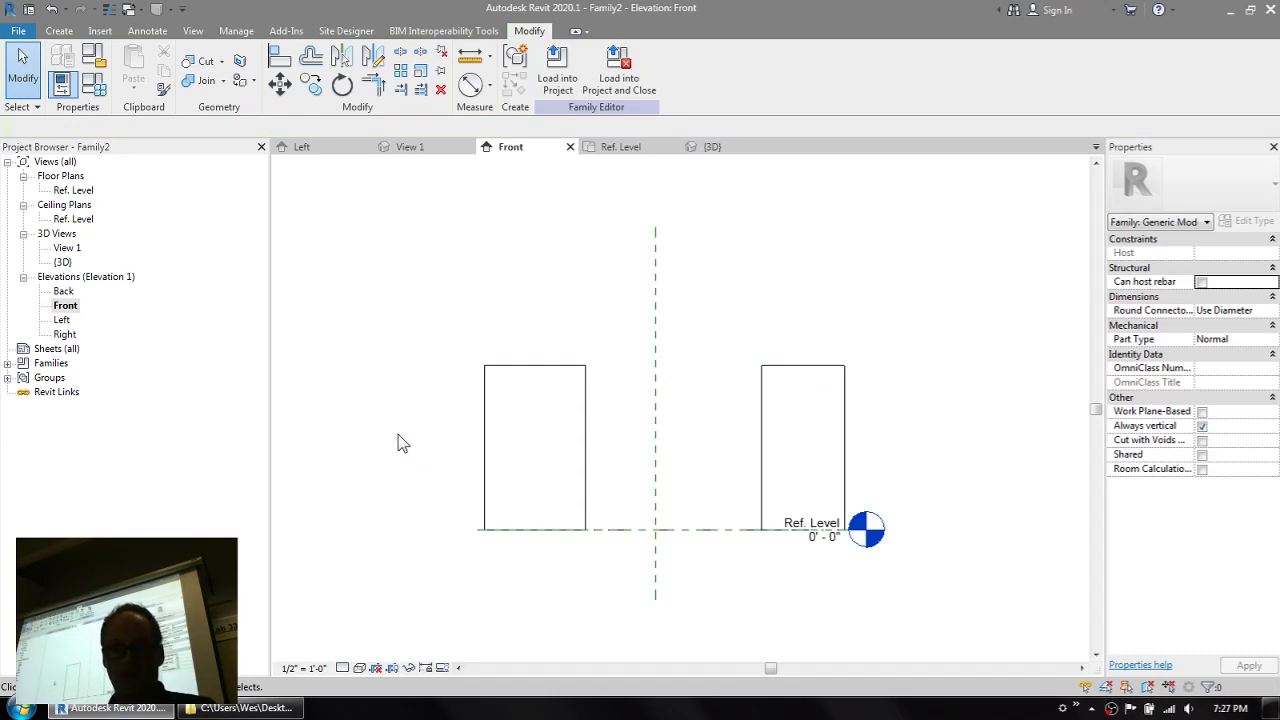
- Draw a horizontal reference plane above the two cylinders in the Front elevation, about 5' 3" above Ref. Level
key(r)
key(p)
click(400, 345)
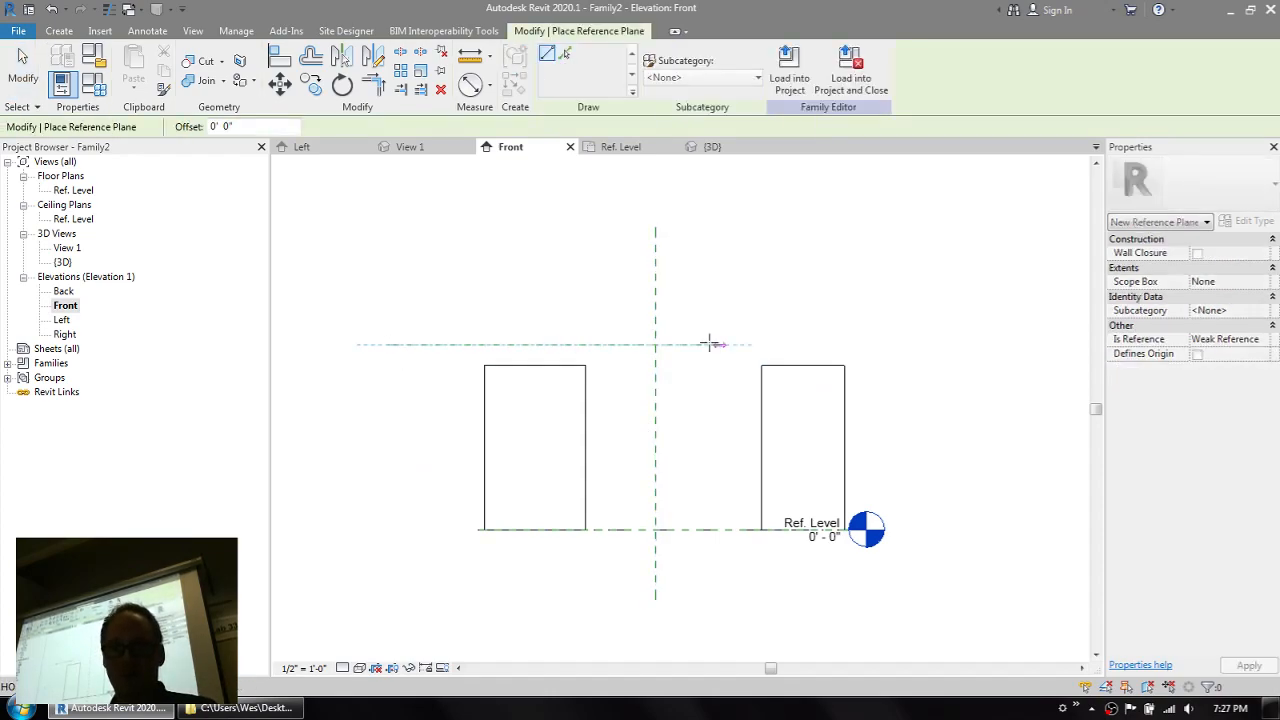
click(931, 345)
key(Escape)
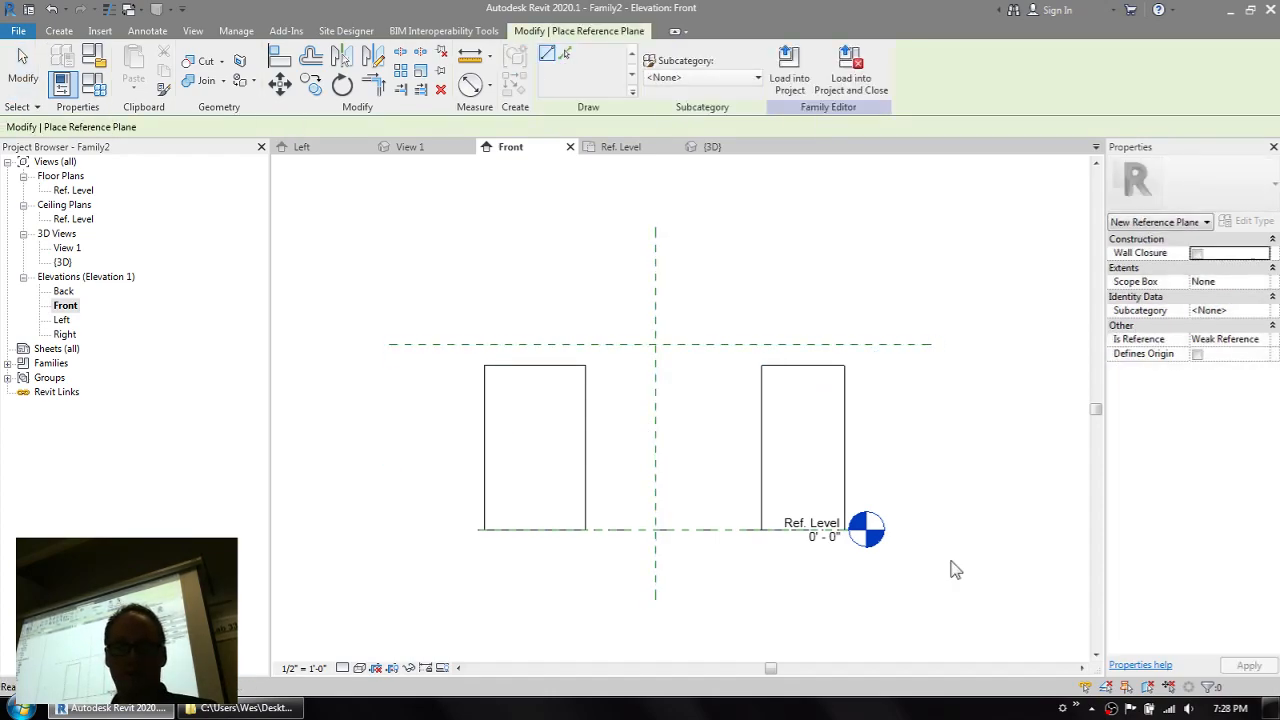
key(Escape)
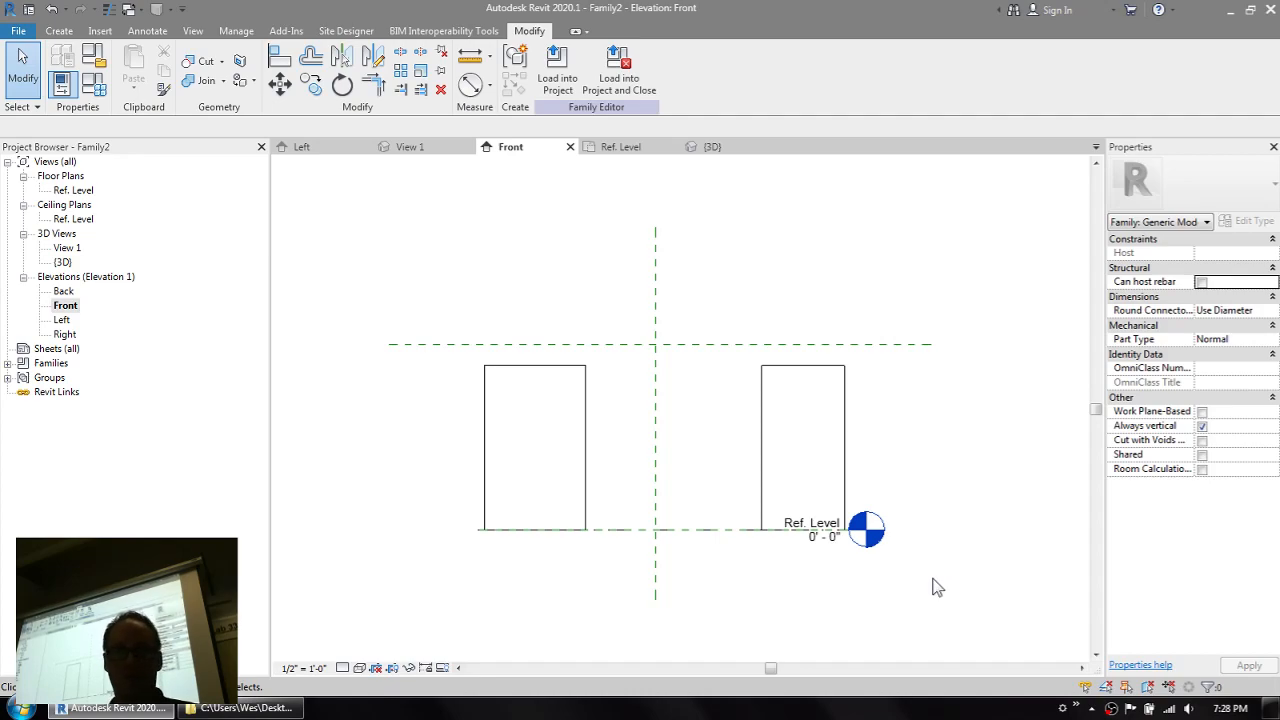
- Stretch the top of the two-cylinder extrusion up to the new horizontal reference plane and lock it there
click(586, 421)
mouse_move(664, 359)
mouse_down()
mouse_move(673, 437)
mouse_move(666, 343)
mouse_up()
click(686, 322)
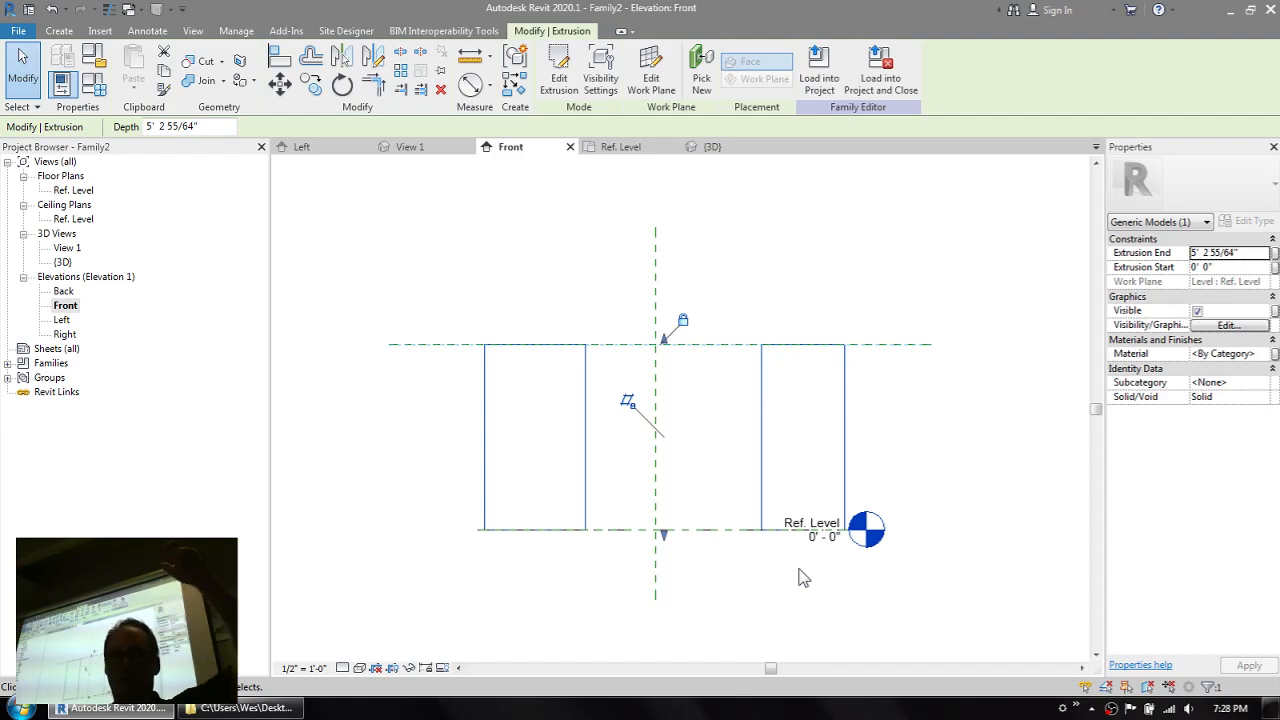
- Add an aligned dimension between Ref. Level and the upper horizontal reference plane, between the two cylinders
key(d)
key(i)
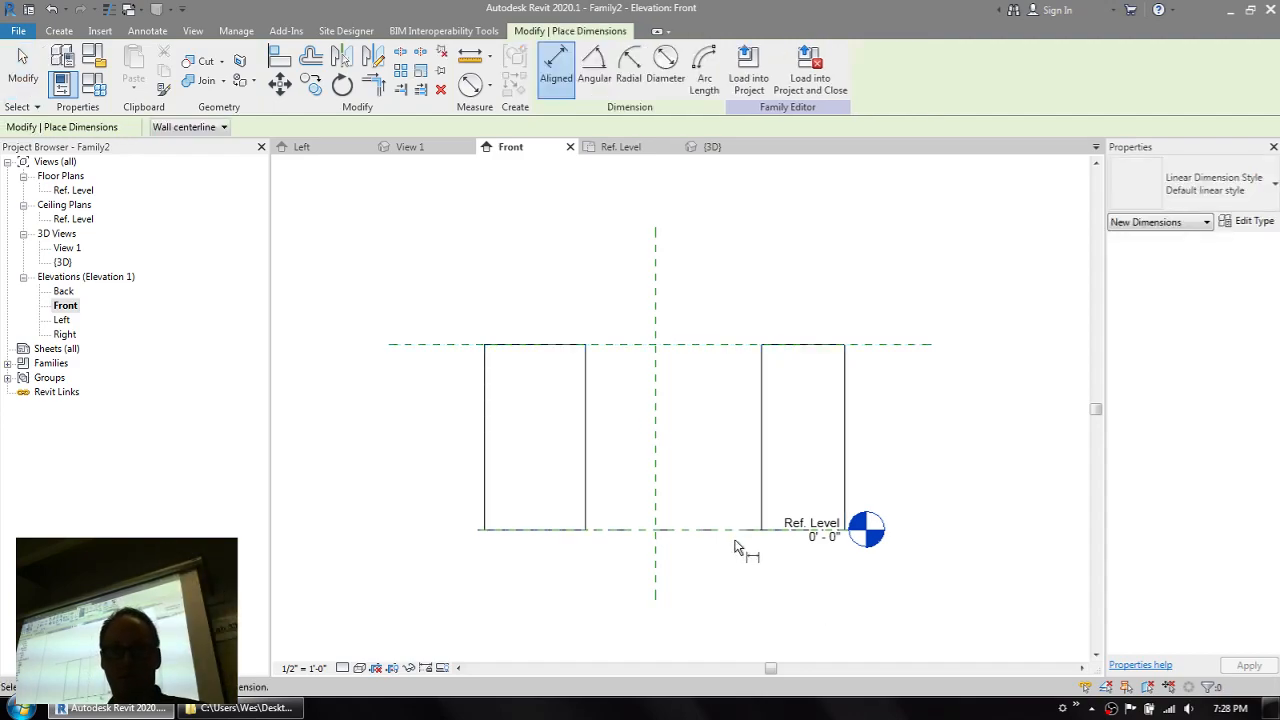
click(703, 348)
click(701, 350)
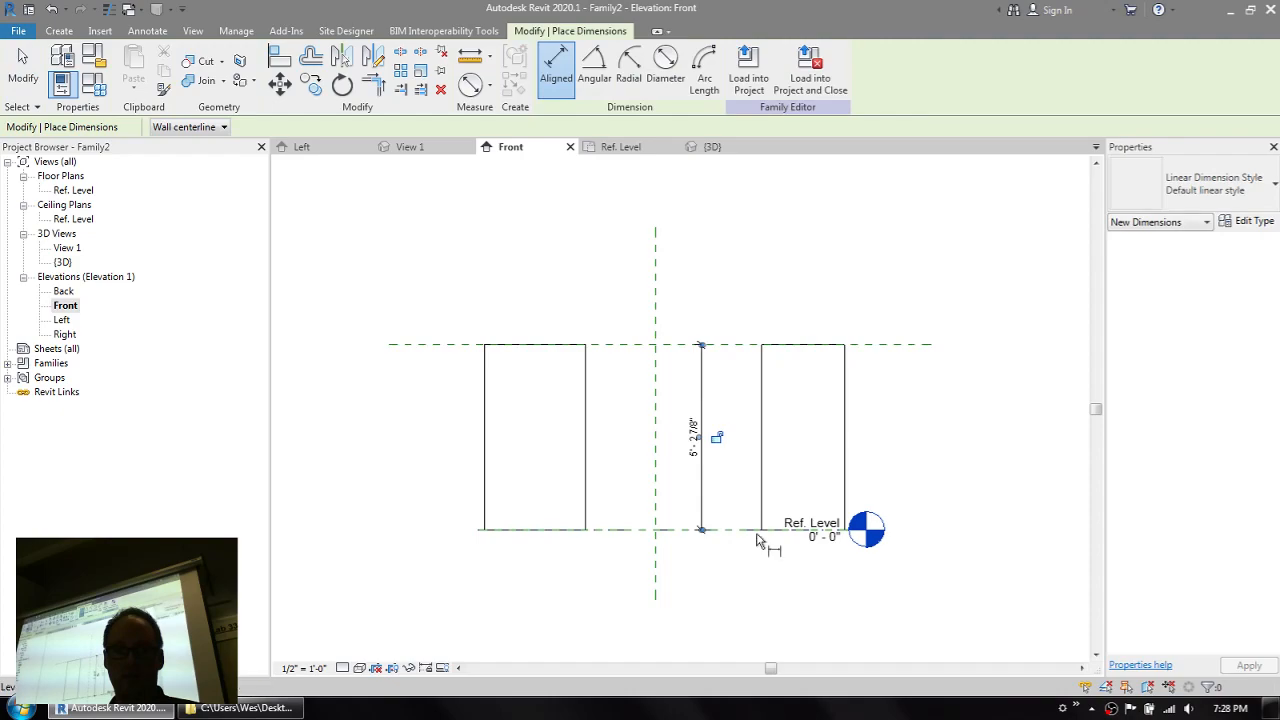
key(Escape)
key(Escape)
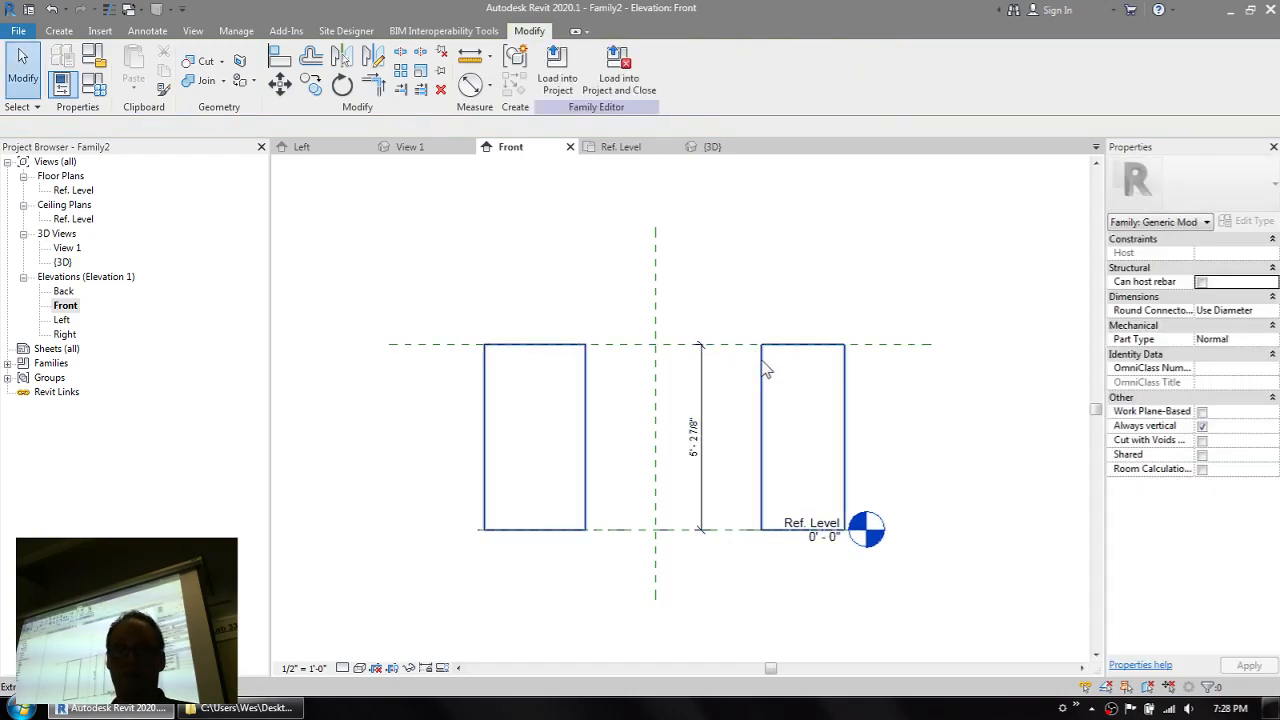
- Delete the two-cylinder extrusion and its height dimension, keeping the reference planes
click(702, 380)
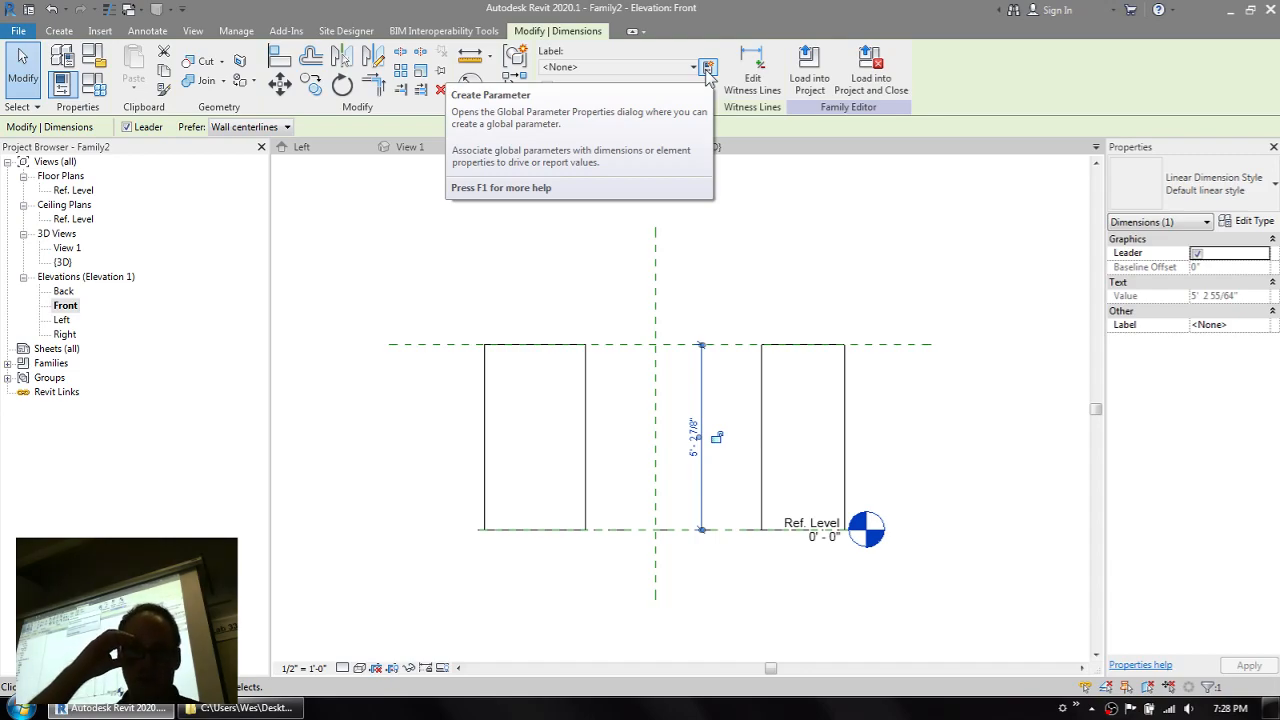
click(783, 368)
click(761, 388)
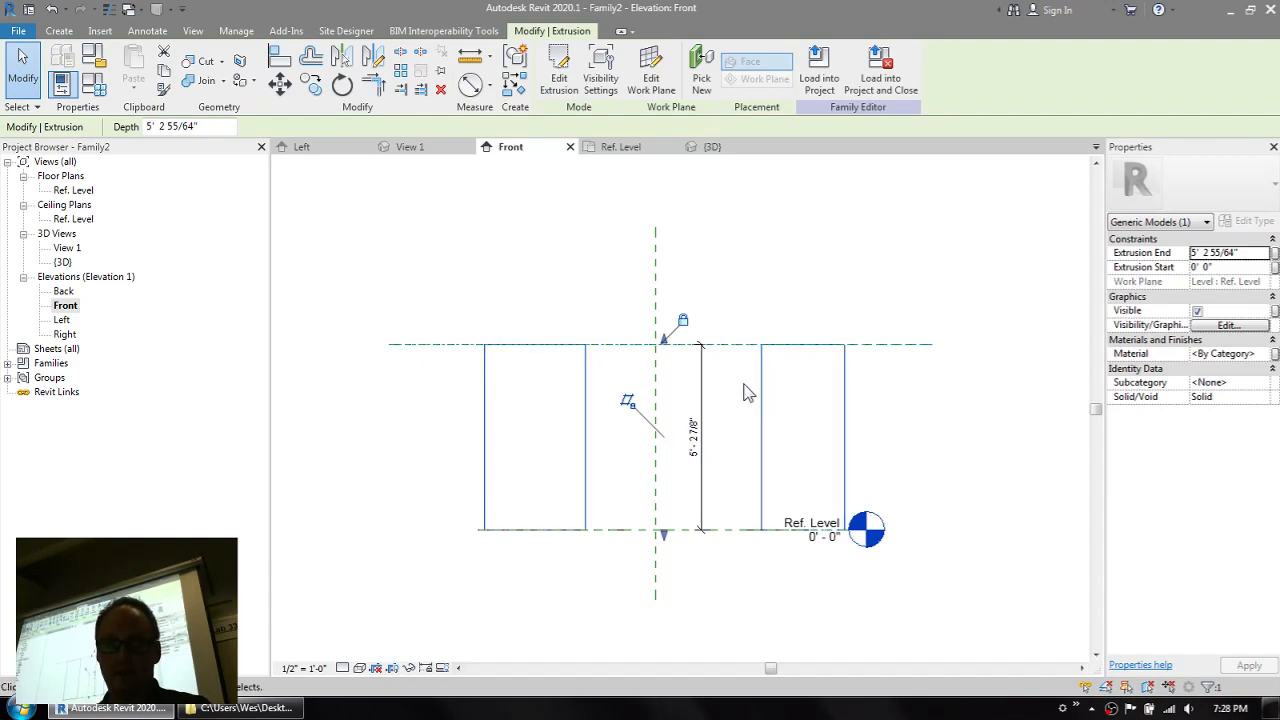
key(Delete)
click(703, 402)
key(Delete)
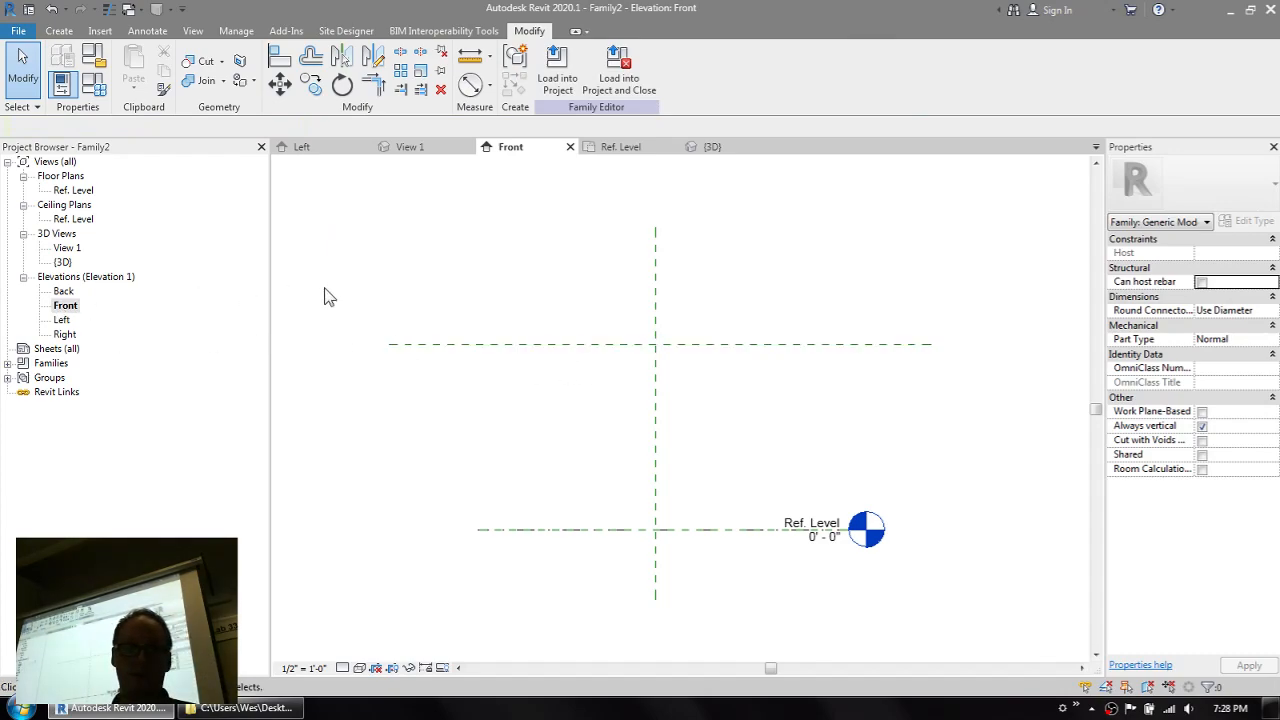
- Start a new extrusion and sketch a rectangle from the centre plane's intersection with Ref. Level up to the upper reference plane
click(59, 31)
click(136, 78)
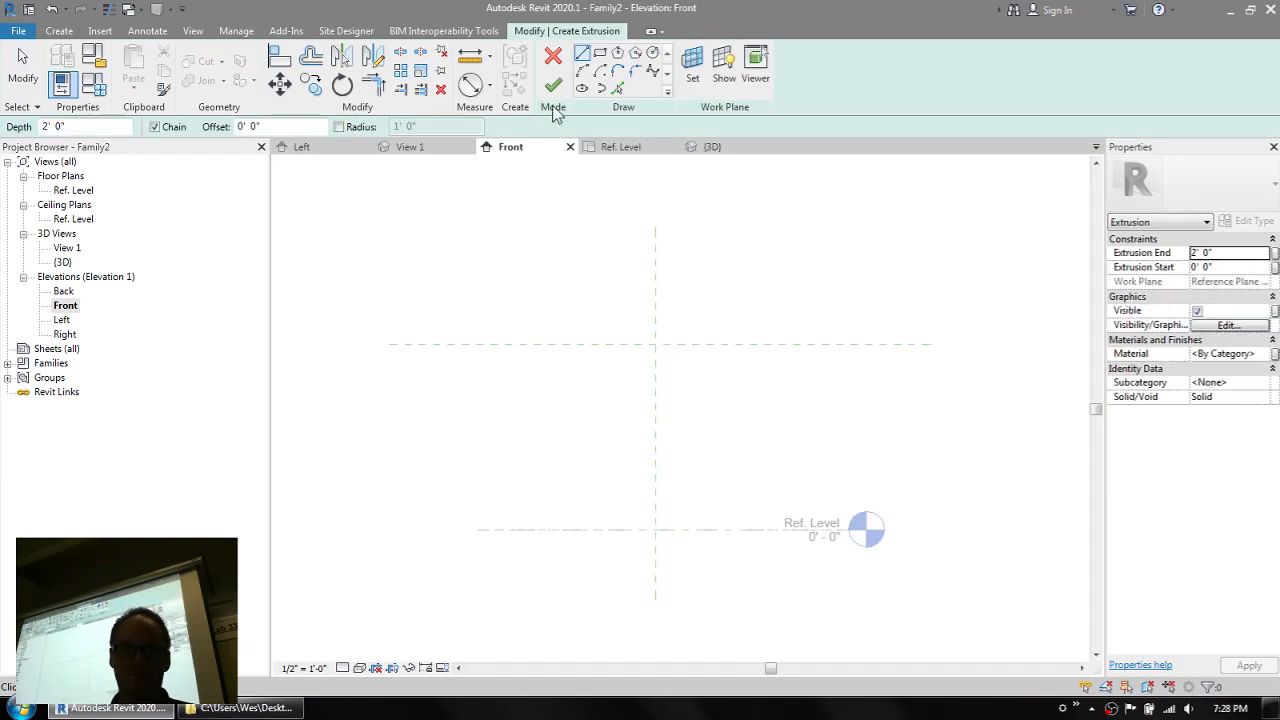
click(599, 54)
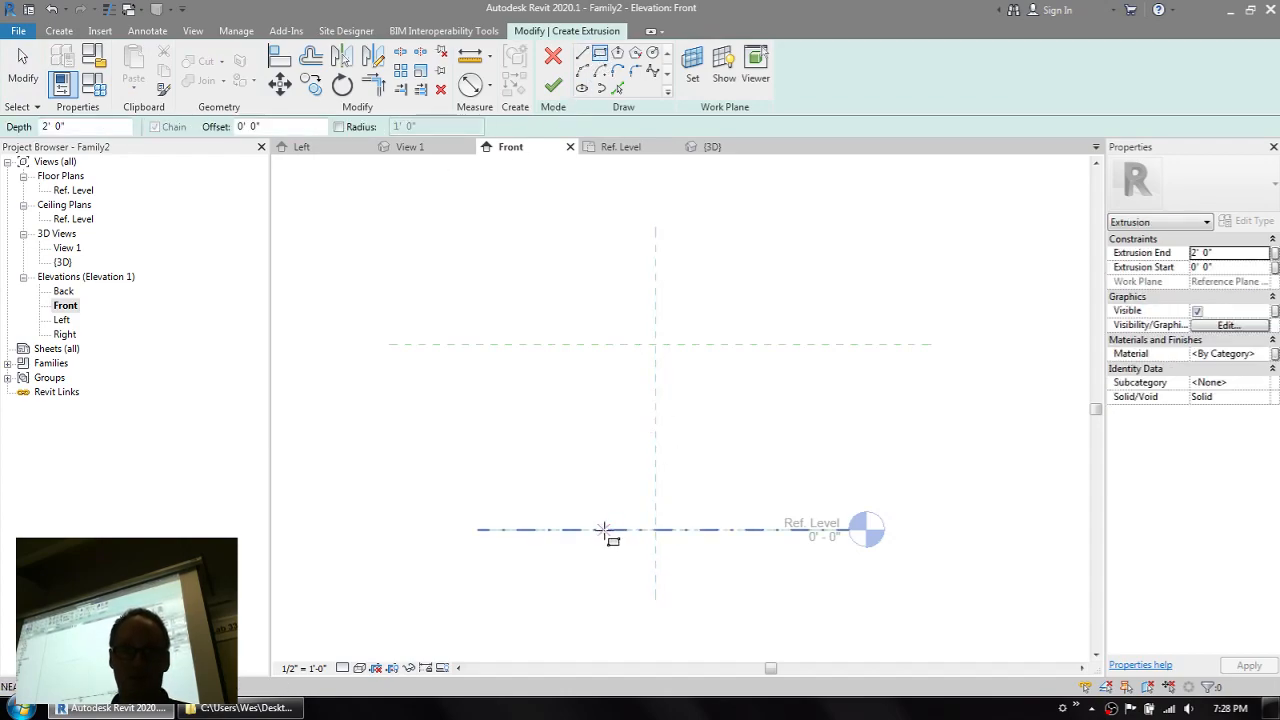
click(655, 530)
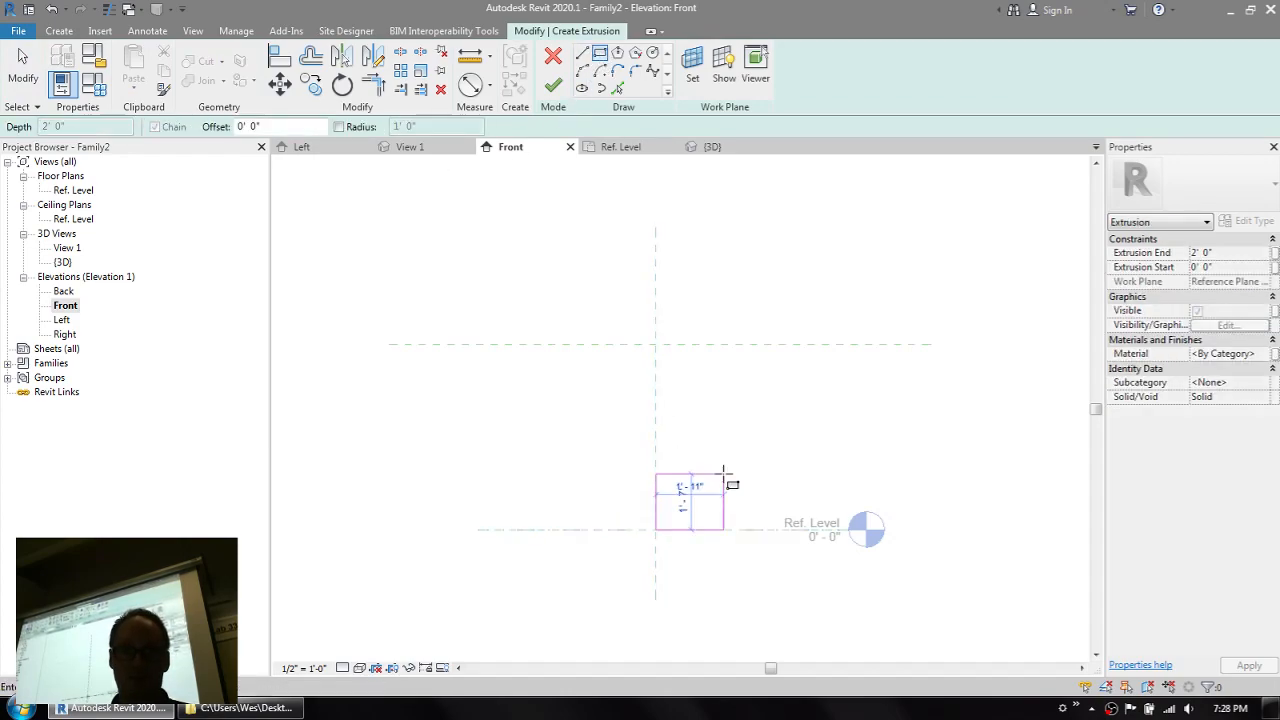
click(767, 344)
key(Escape)
- Replace the rectangle's top edge with a start-end-radius arc rising about 8" above the upper reference plane
click(720, 346)
key(Delete)
click(582, 70)
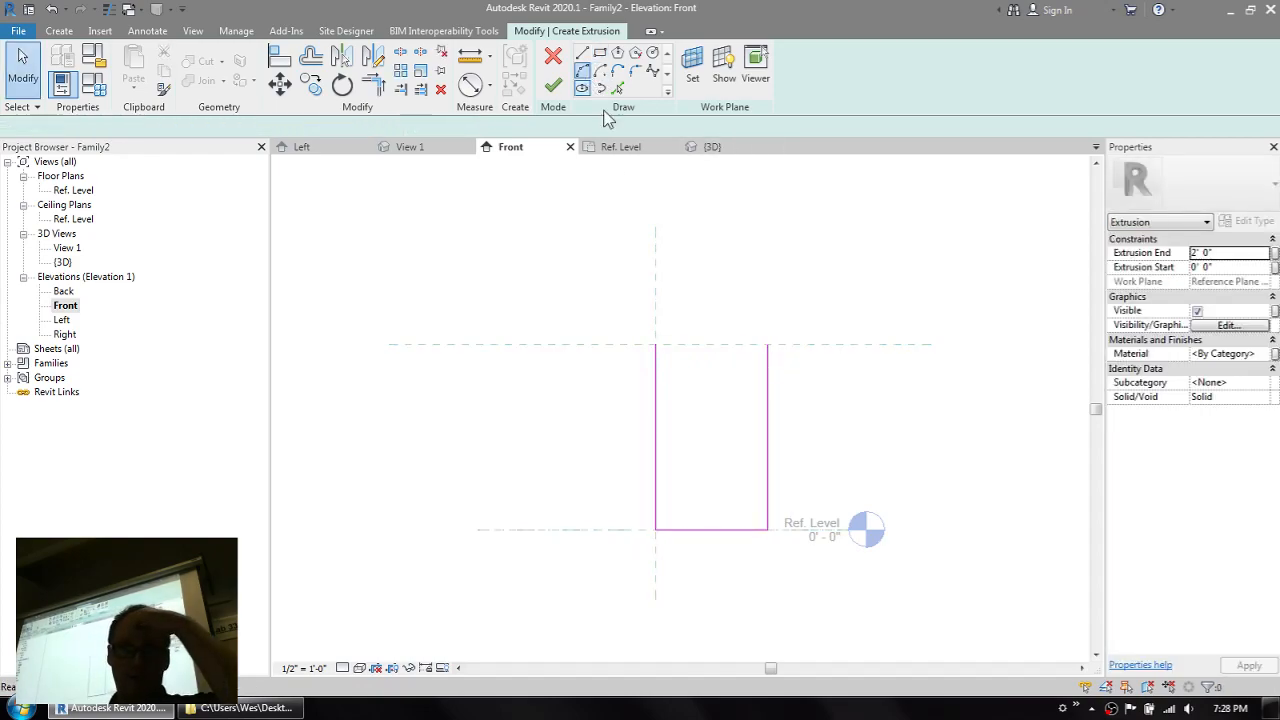
click(655, 345)
click(767, 344)
click(740, 332)
key(Escape)
key(Escape)
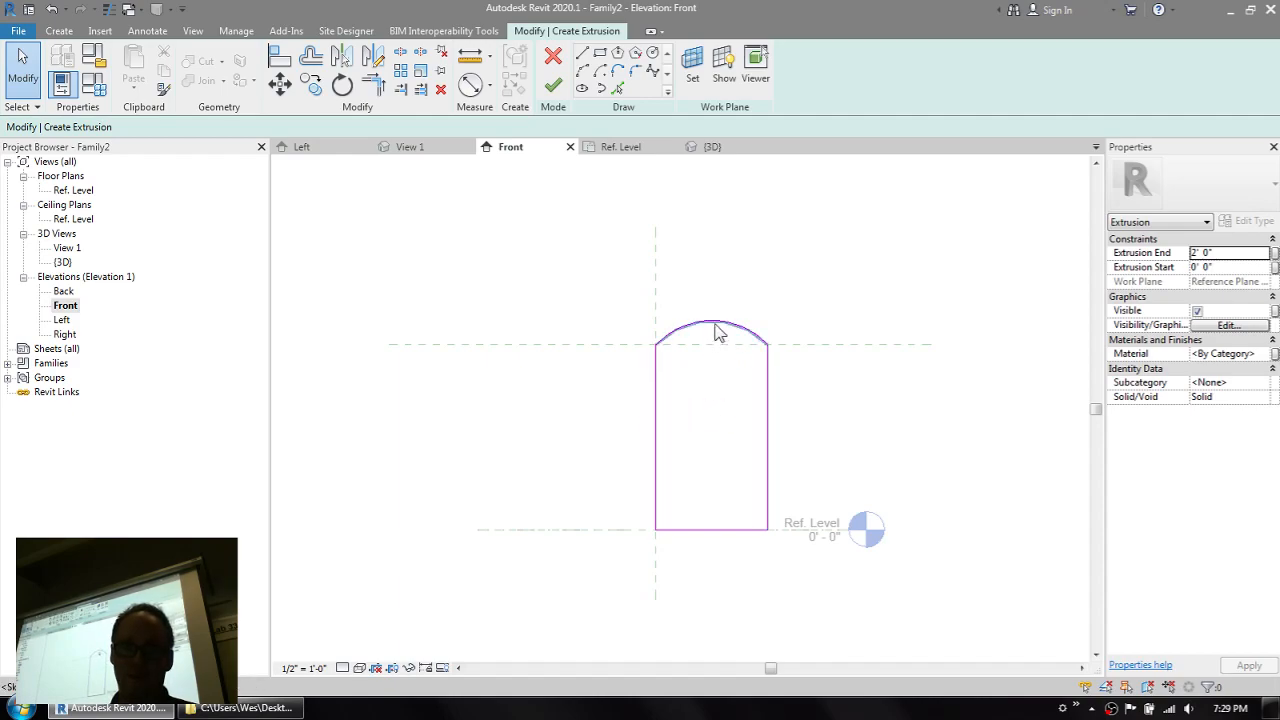
- Dimension the arc's height from the upper reference plane to its crown, placing the dimension beside the profile
key(d)
key(i)
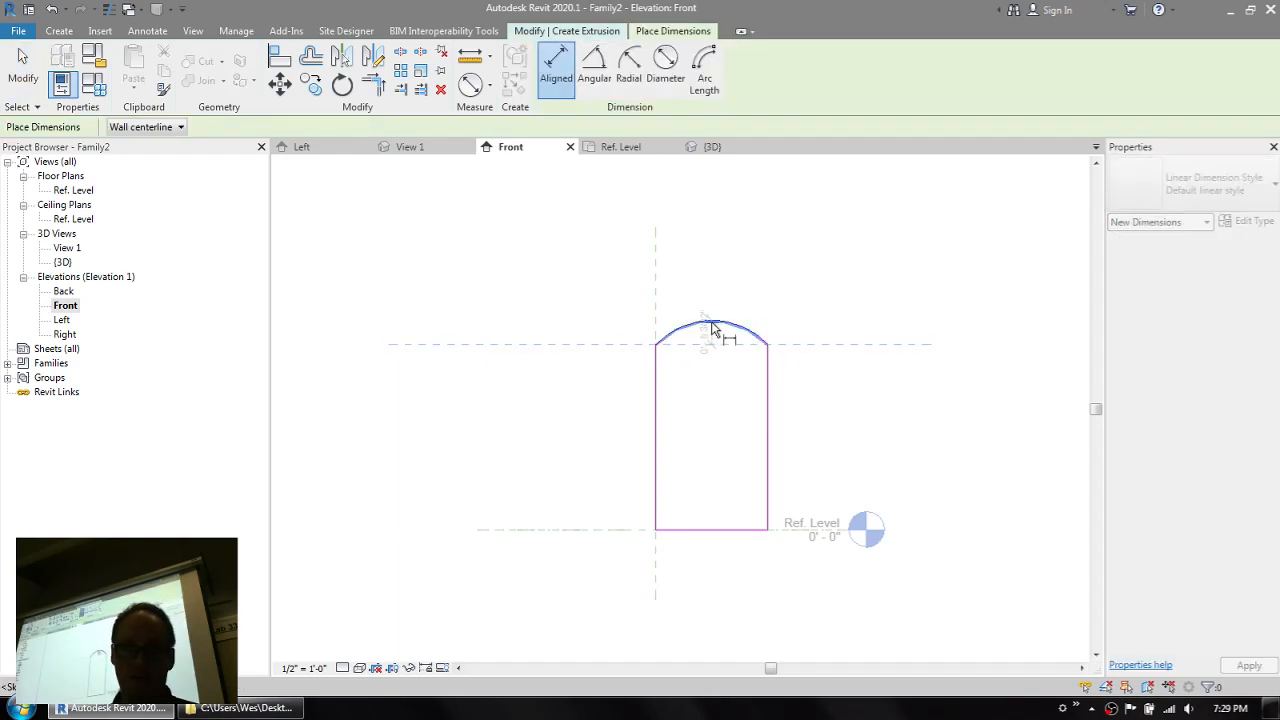
click(837, 313)
scroll(849, 340, up, 3)
key(Escape)
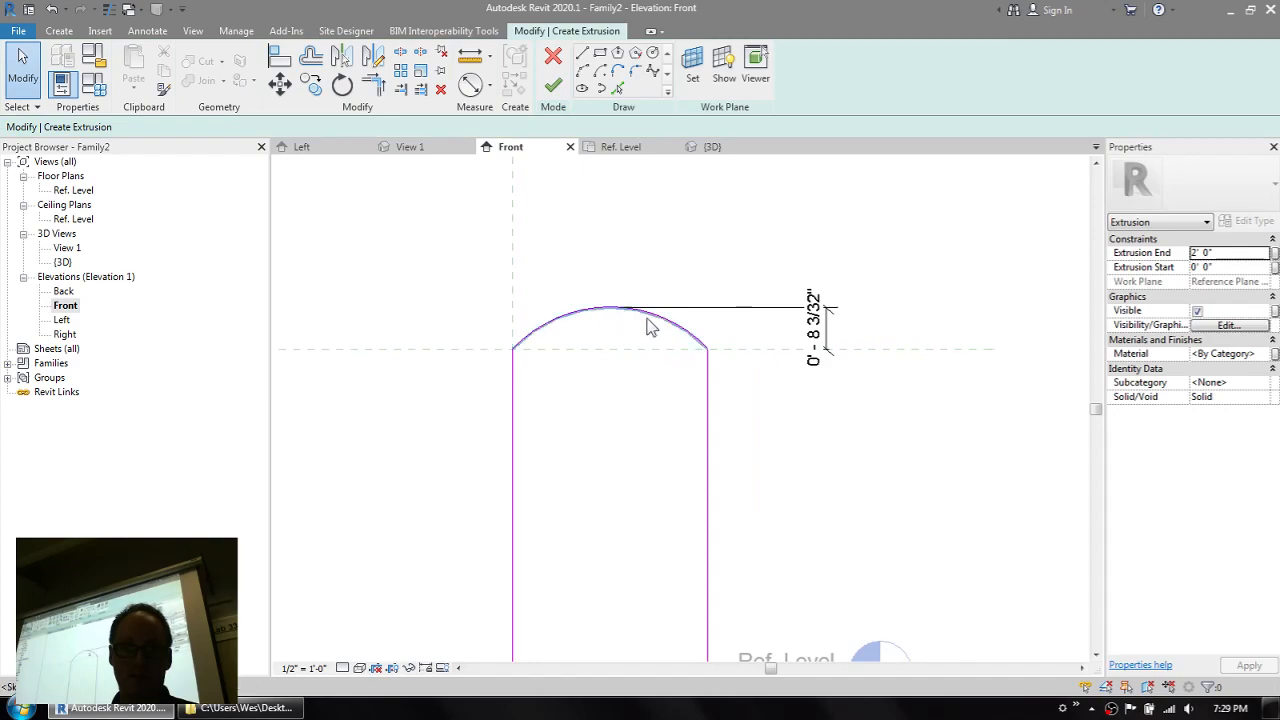
click(640, 311)
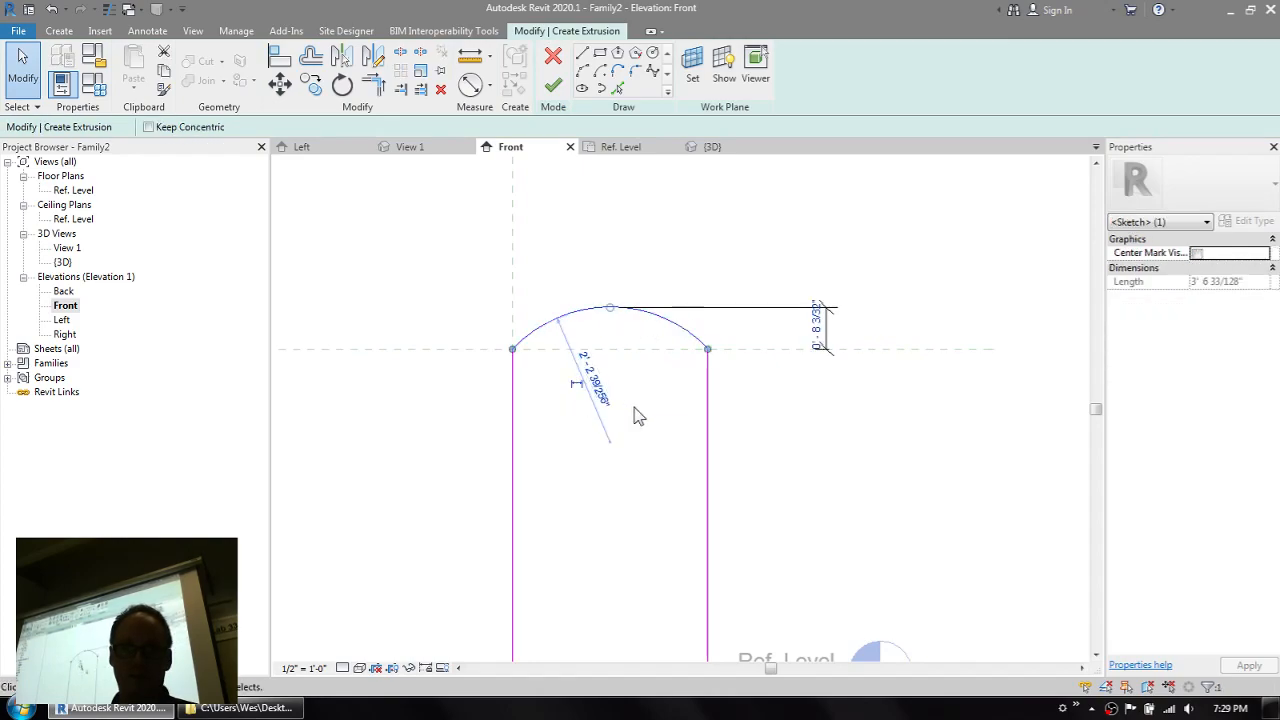
click(729, 438)
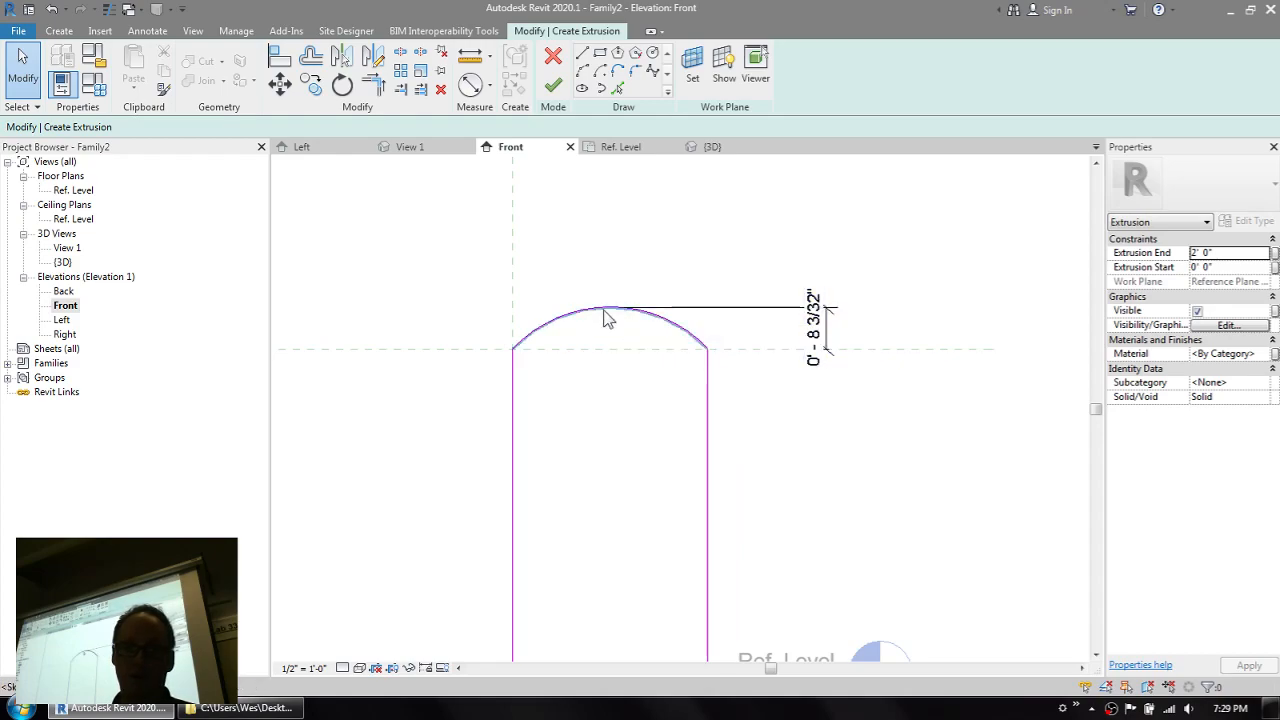
- Label the arc's vertical dimension with a new family type parameter named "Arc height"
click(815, 330)
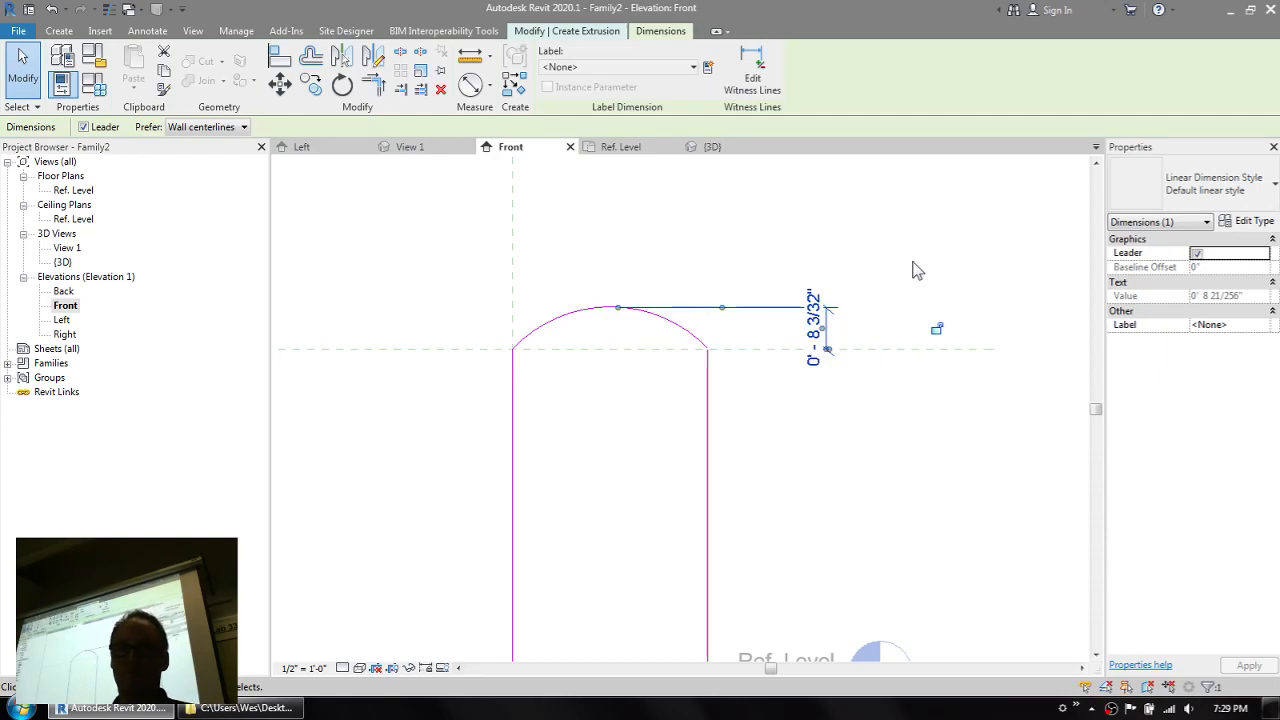
click(707, 67)
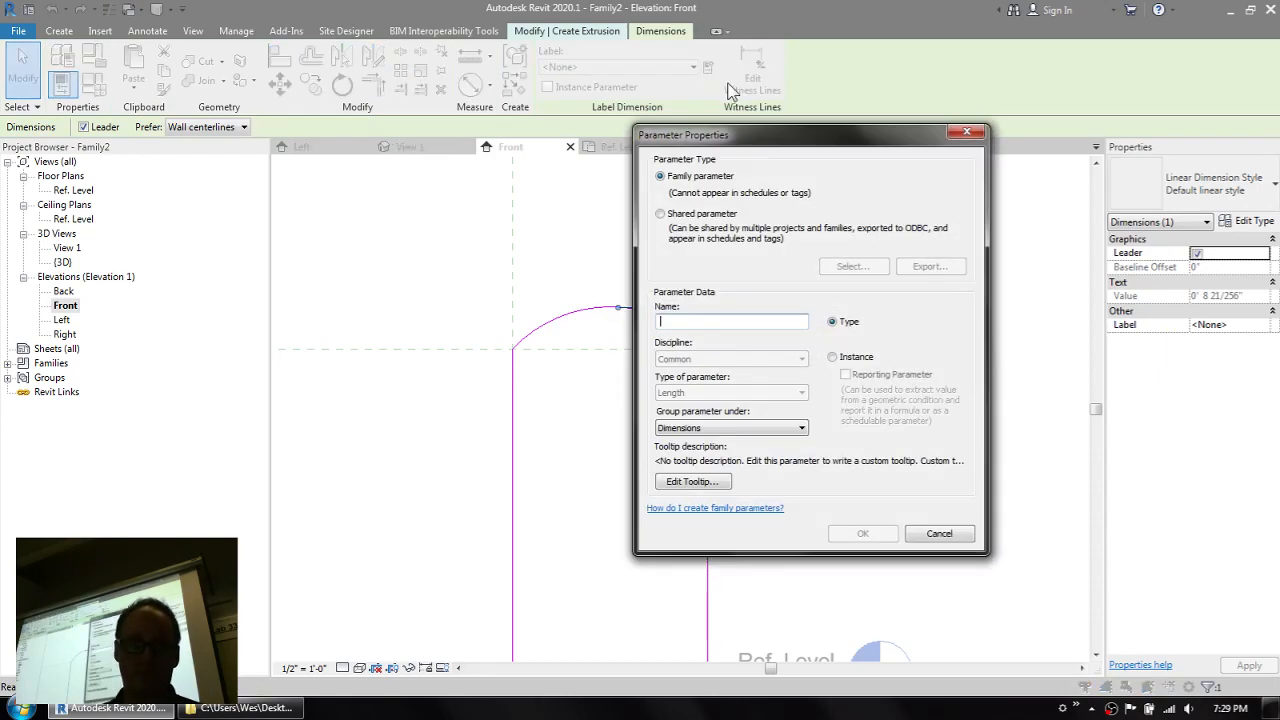
text(Arch)
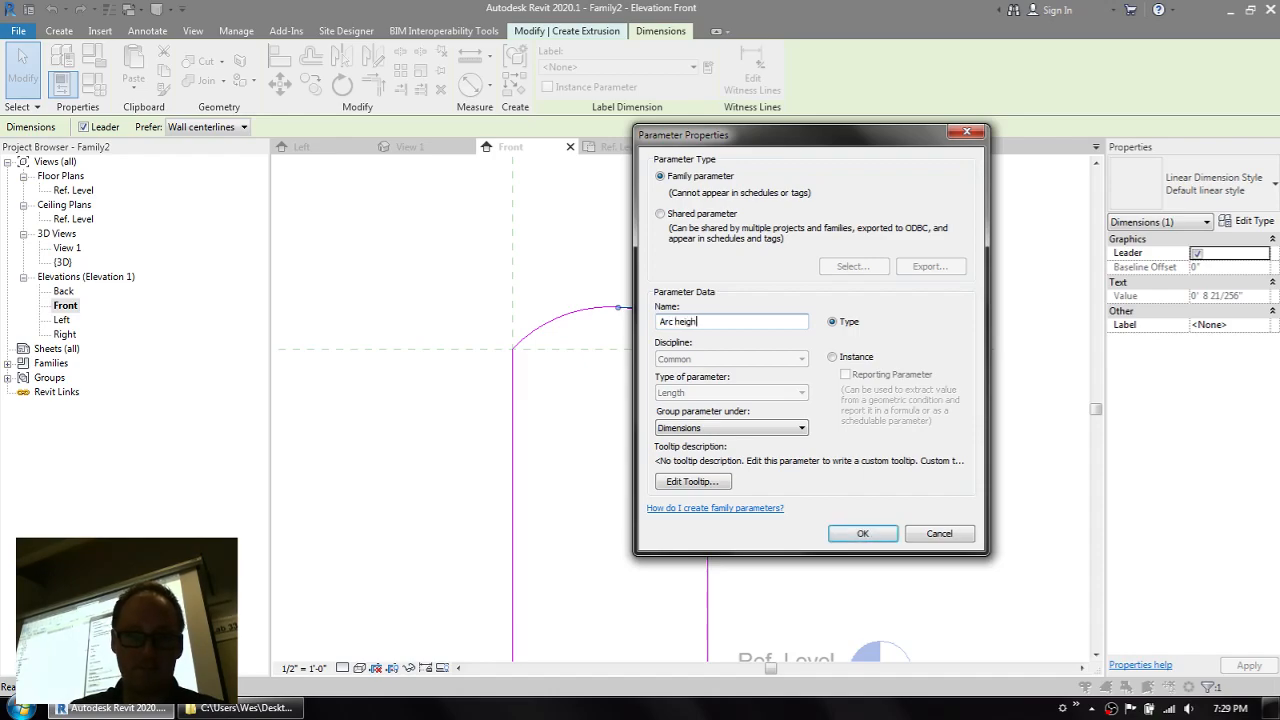
key(Return)
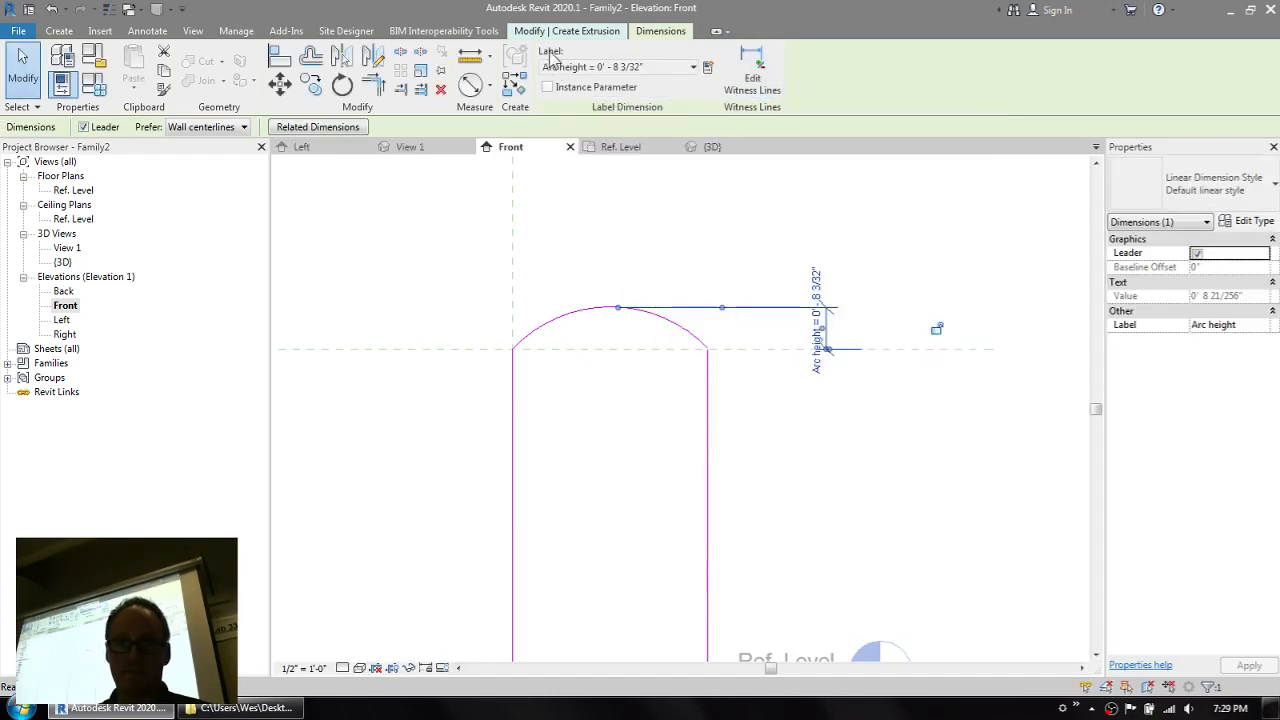
click(672, 197)
- Set the Arc height dimension to 6"
click(817, 287)
click(817, 287)
click(820, 305)
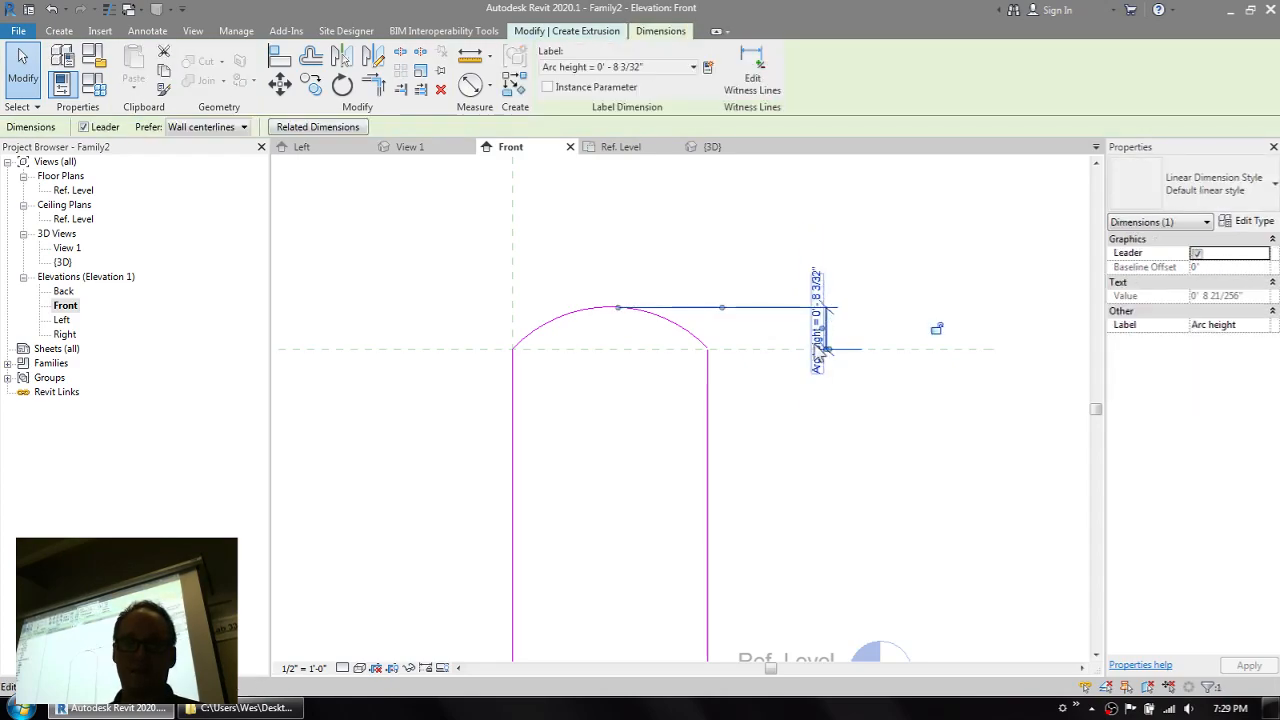
click(819, 352)
text(6")
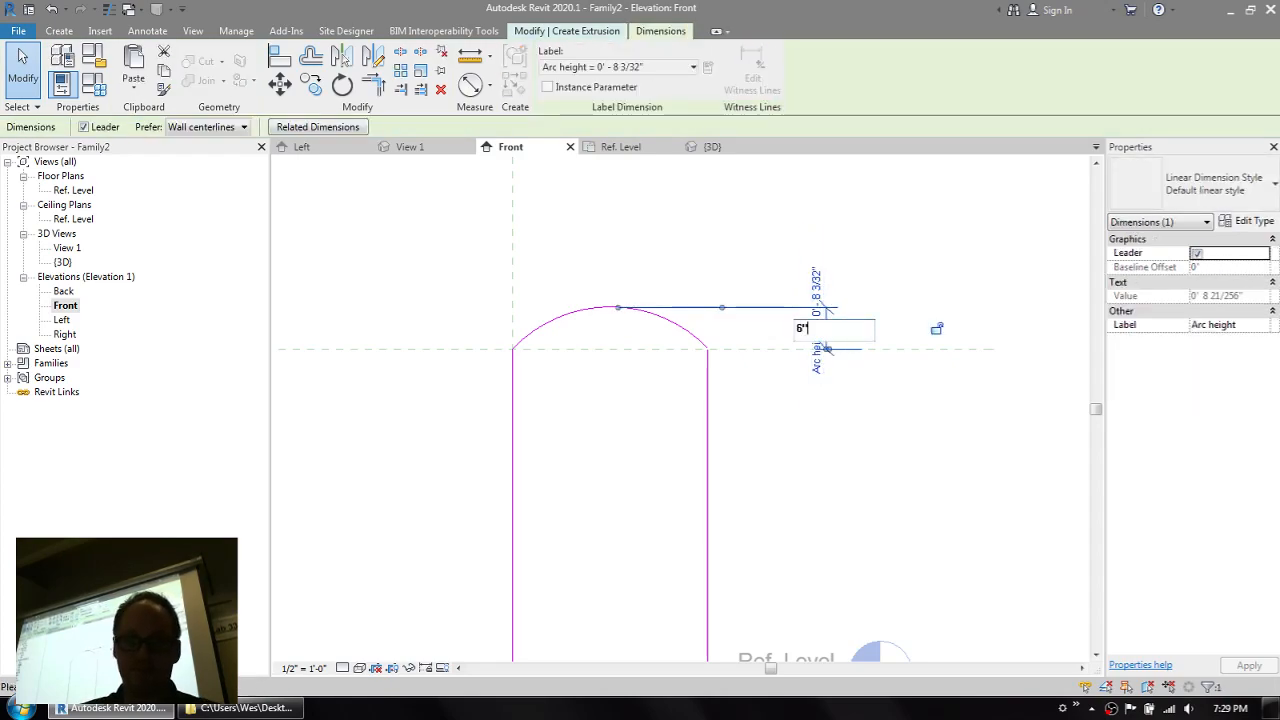
key(Return)
key(Escape)
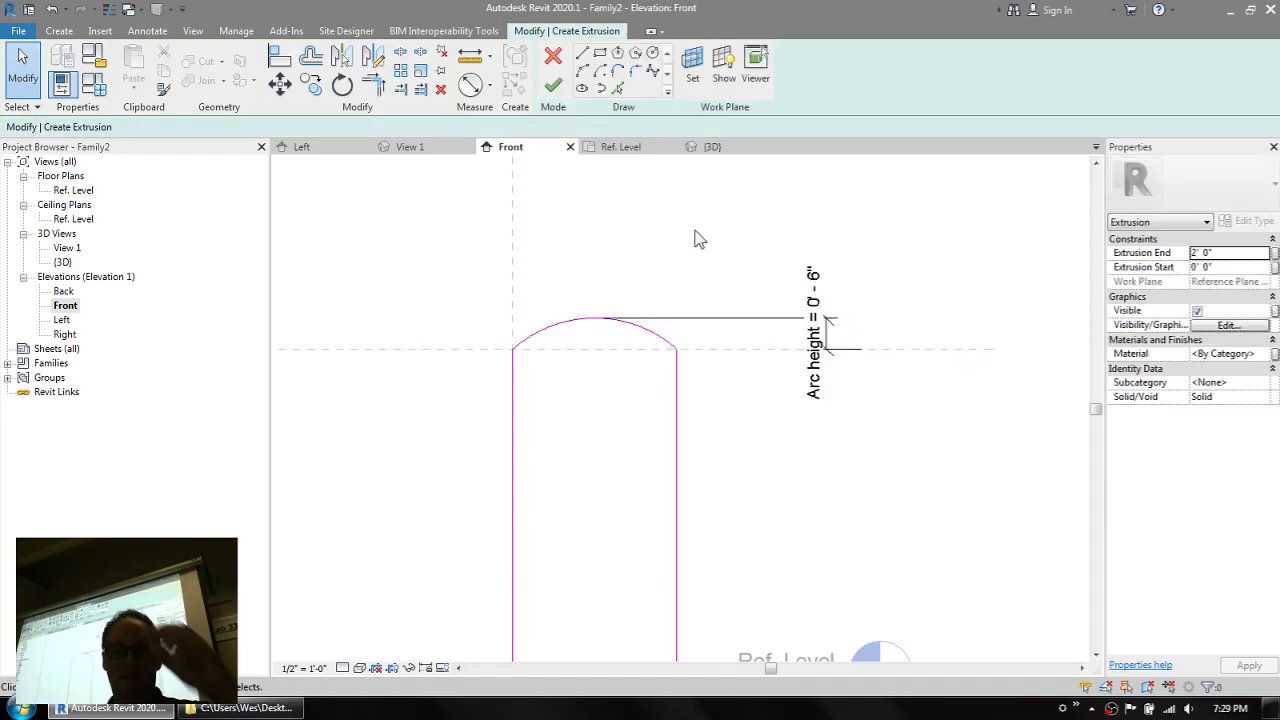
- Dimension the arched profile's width from the vertical centre reference plane to its opposite vertical side
key(d)
key(i)
click(513, 268)
click(680, 428)
click(740, 440)
key(Escape)
key(Escape)
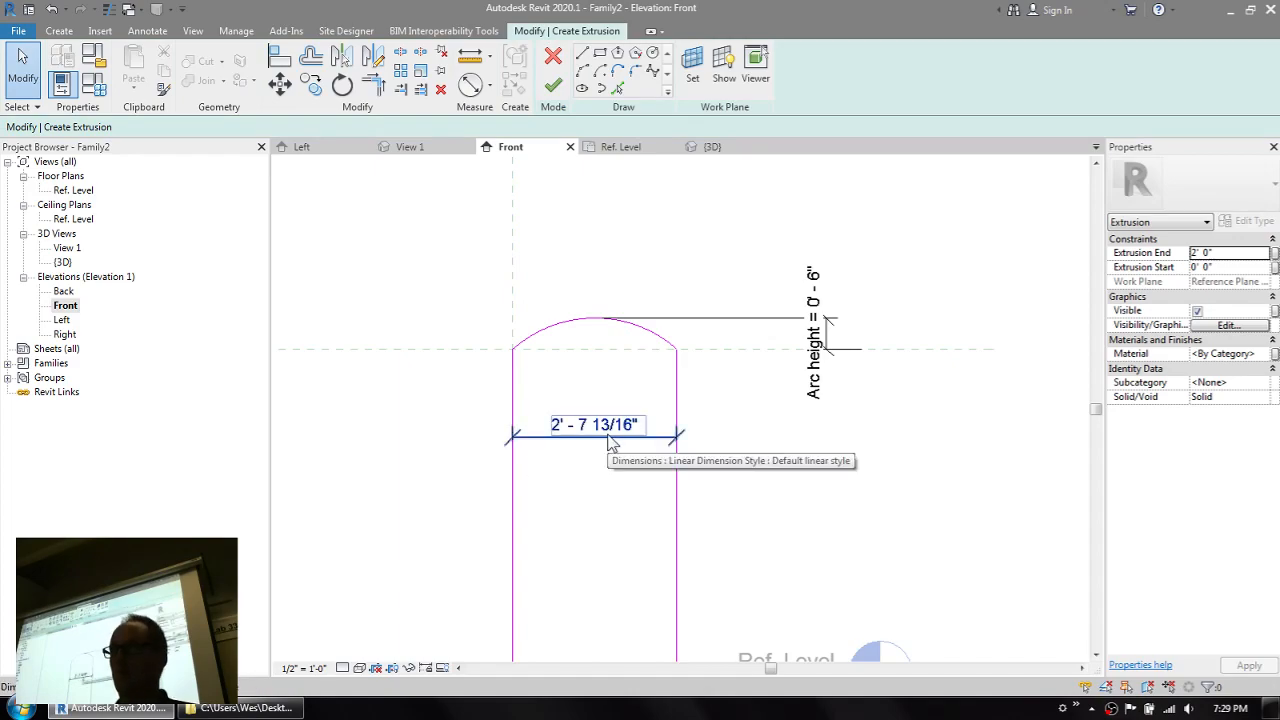
- Label the profile's horizontal dimension with a new family type parameter named "Width"
click(611, 440)
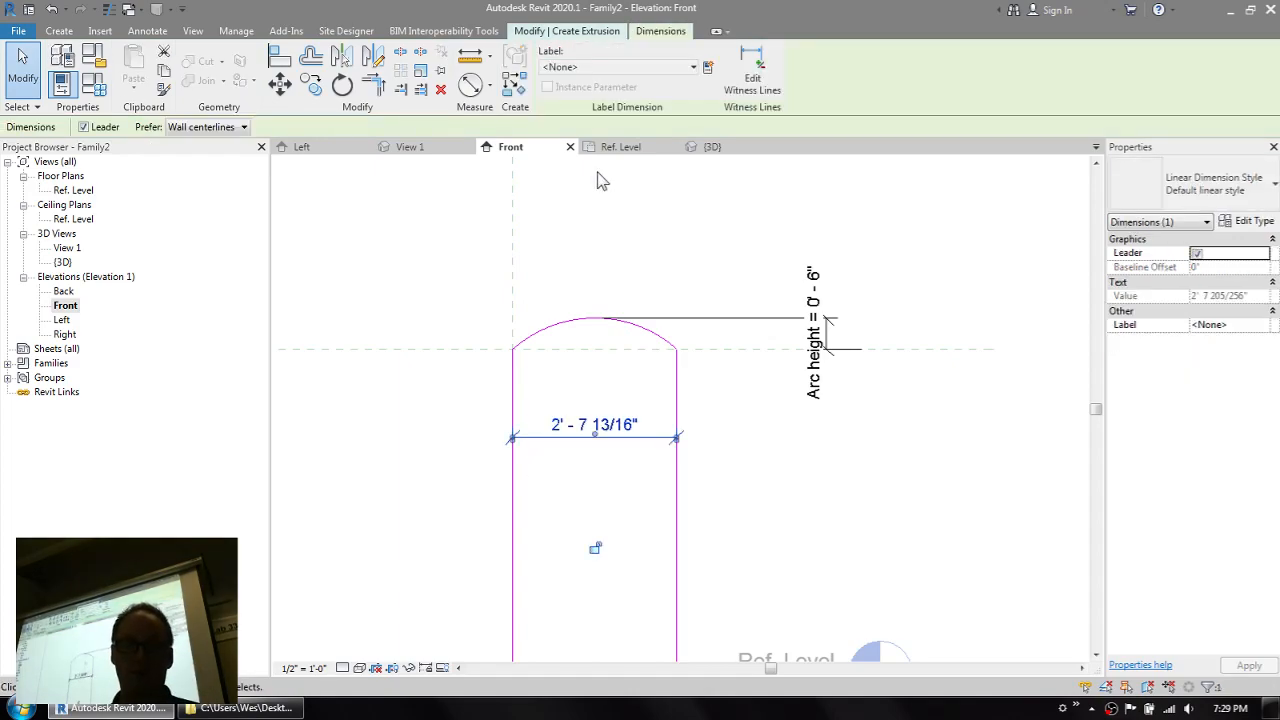
click(708, 67)
text(Width)
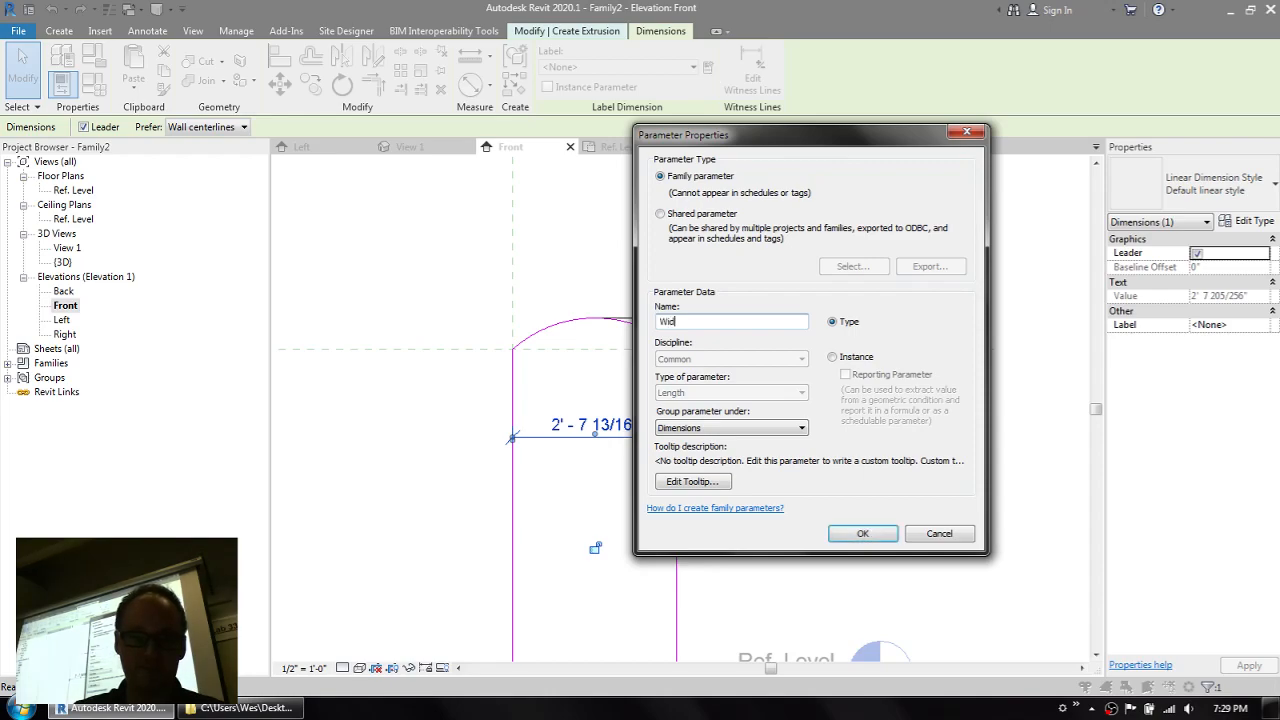
key(Return)
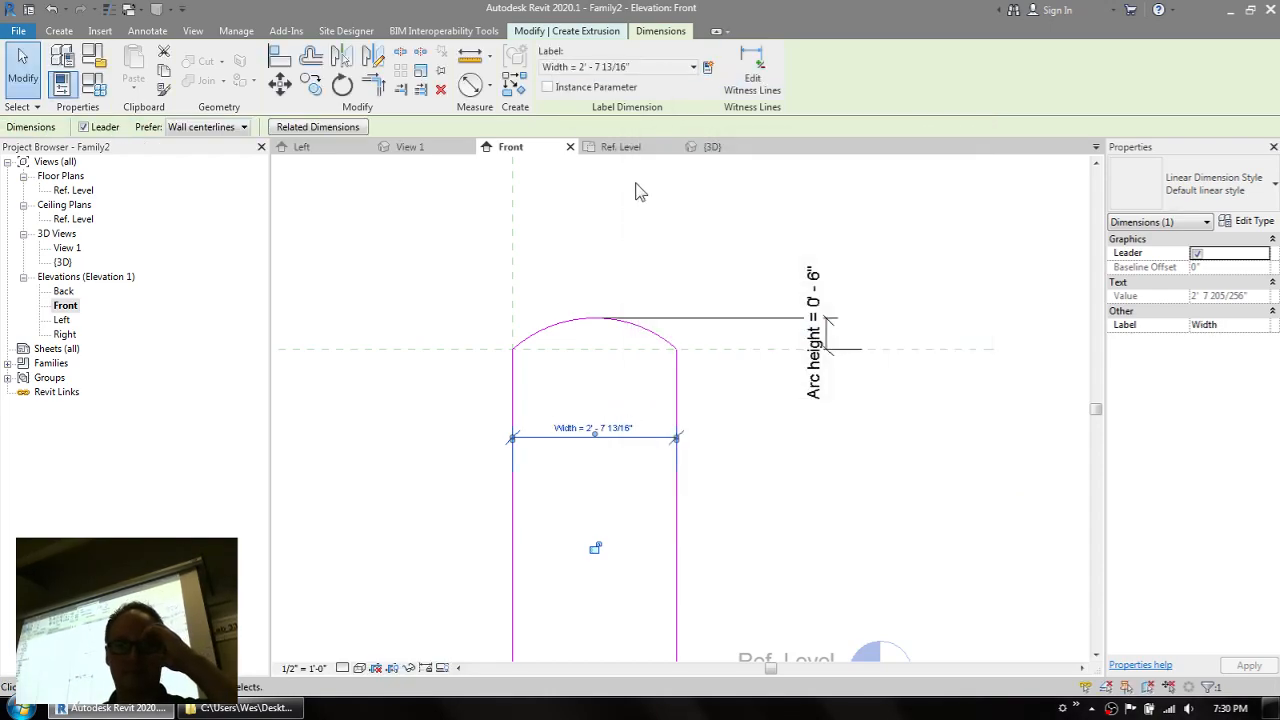
click(654, 240)
- Set the Width dimension of the arched profile to 3'
click(607, 425)
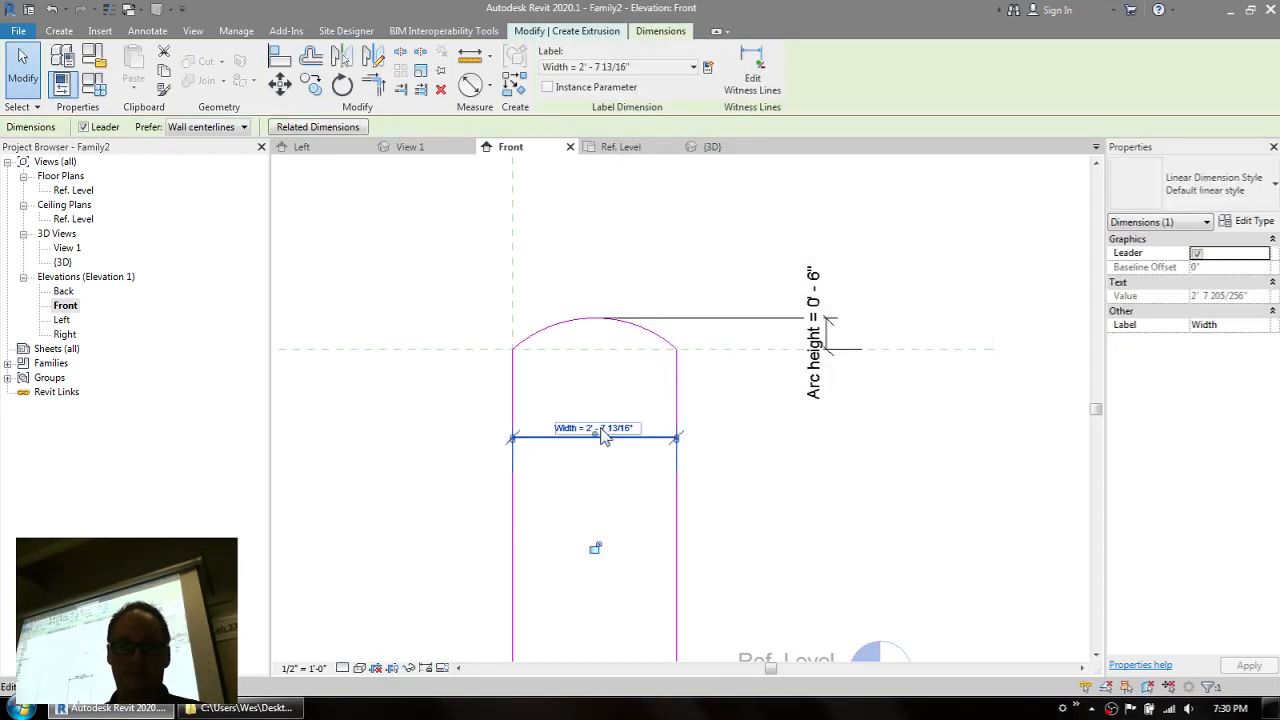
click(608, 430)
text(3)
key(Return)
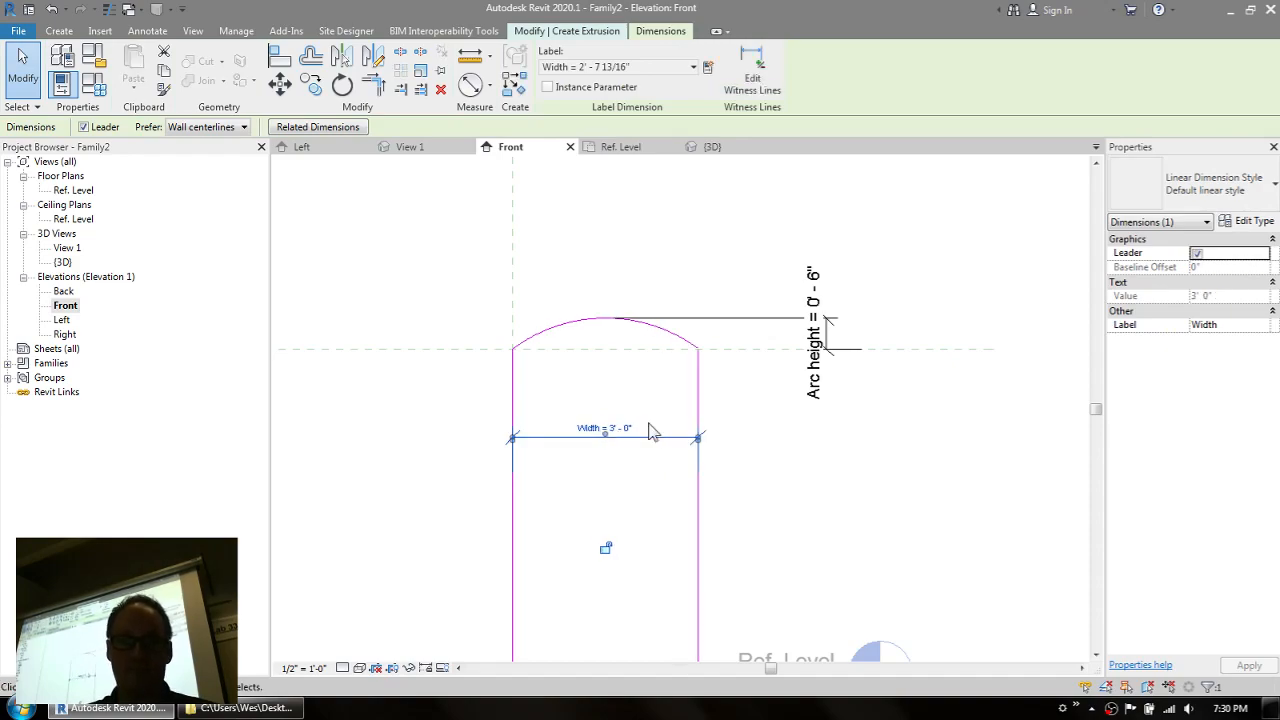